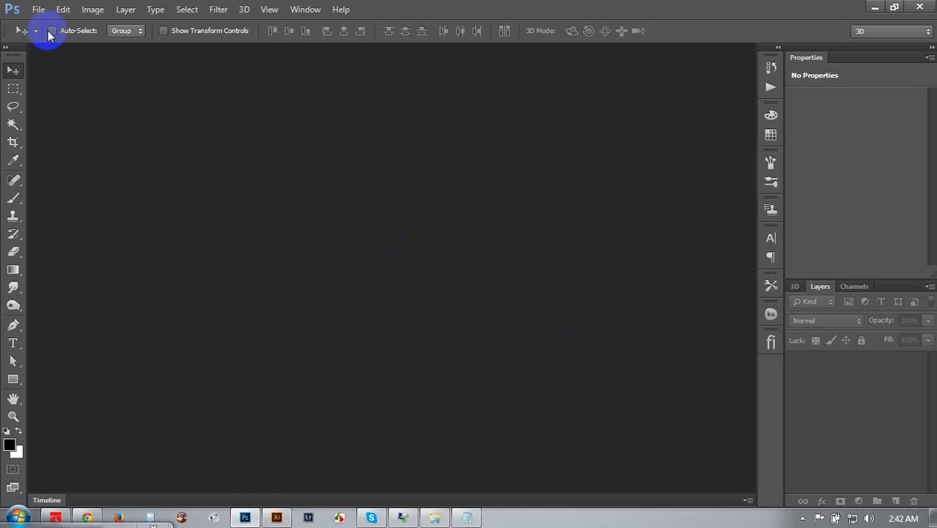
# Create a new 1920 × 1080 pixel document at 72 pixels/inch in RGB Color with a white background
pyautogui.click(38, 9)
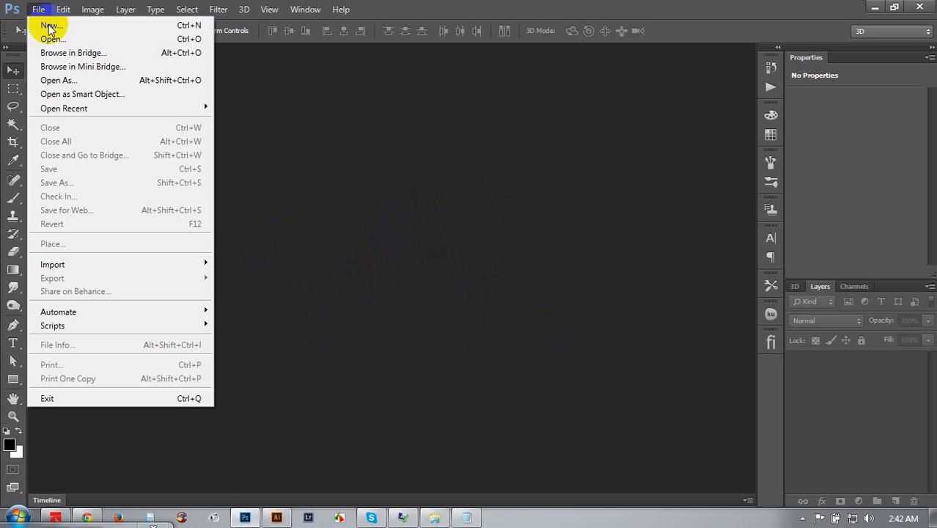
pyautogui.click(46, 25)
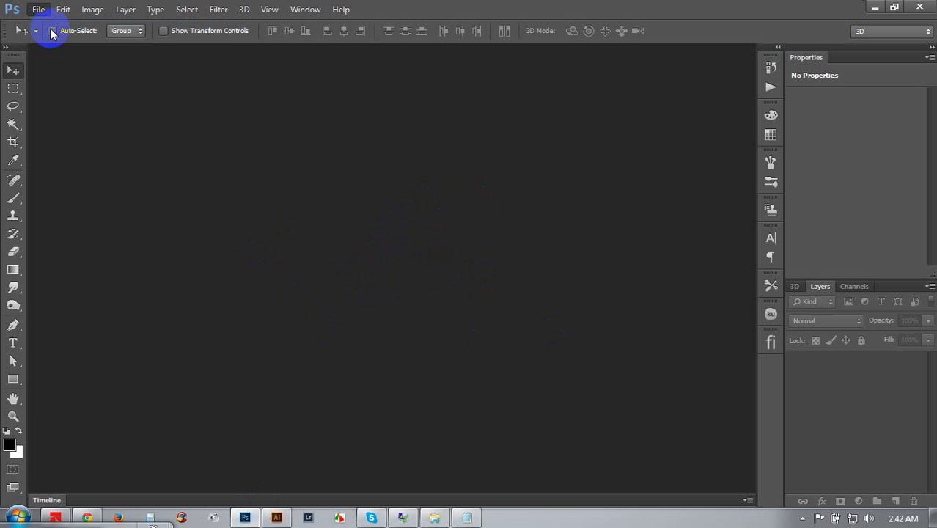
pyautogui.moveTo(426, 181); pyautogui.dragTo(340, 177)
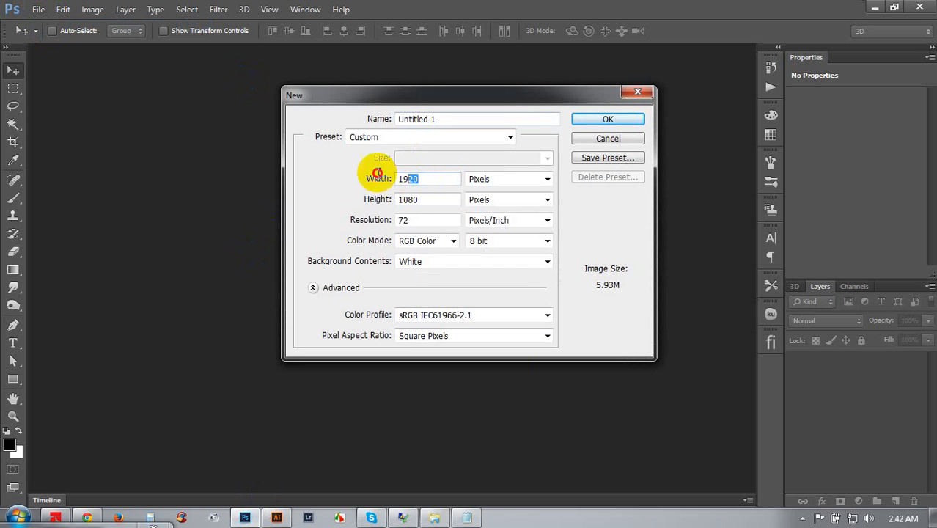
pyautogui.moveTo(418, 200); pyautogui.dragTo(367, 198)
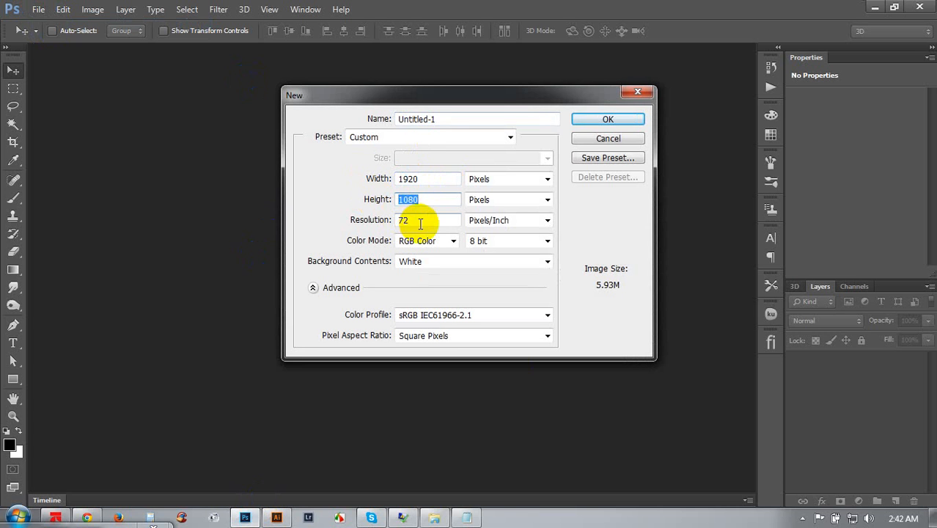
pyautogui.moveTo(419, 221); pyautogui.dragTo(357, 219)
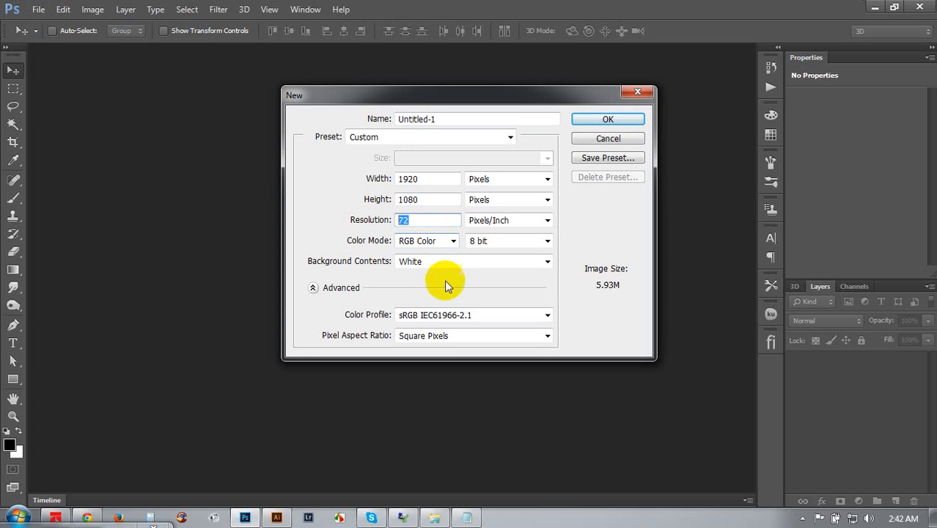
pyautogui.click(627, 121)
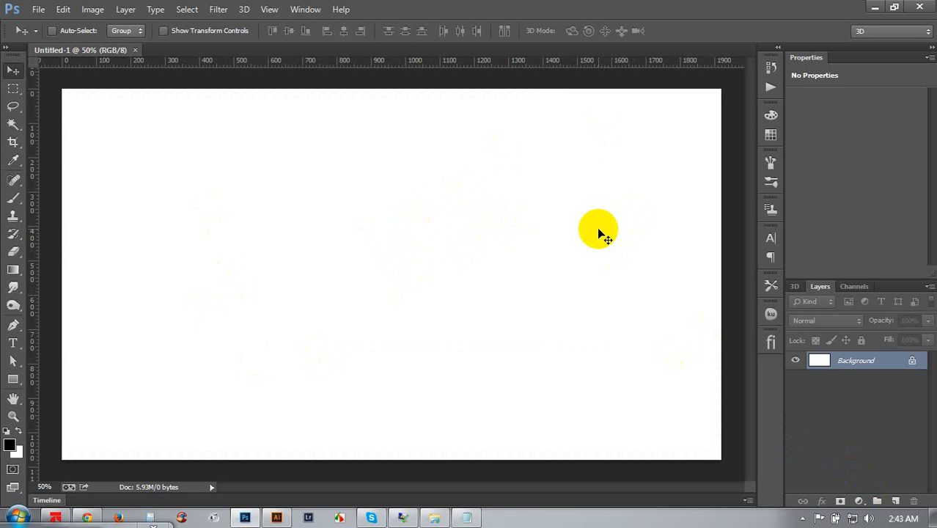
# Add a Gradient fill layer using the Black, White preset and the Radial style
pyautogui.click(860, 501)
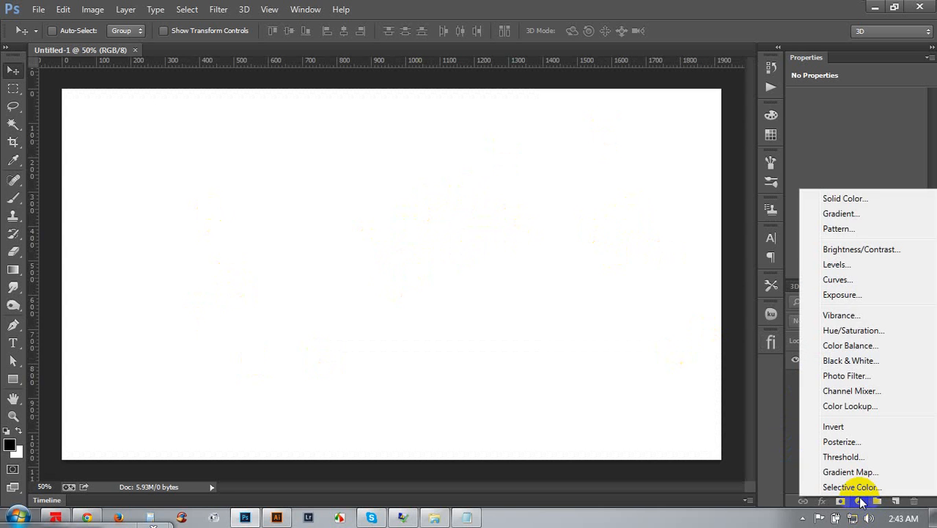
pyautogui.click(848, 219)
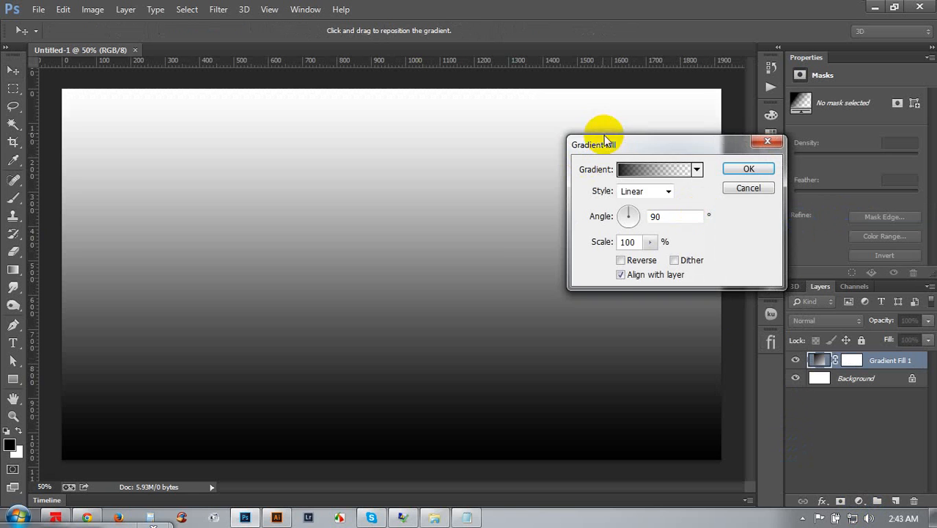
pyautogui.click(594, 150)
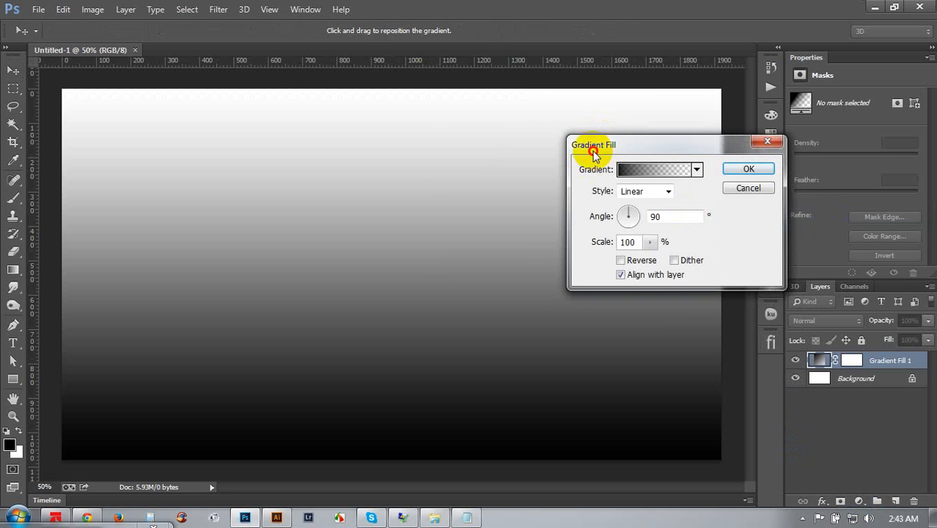
pyautogui.moveTo(593, 151); pyautogui.dragTo(470, 145)
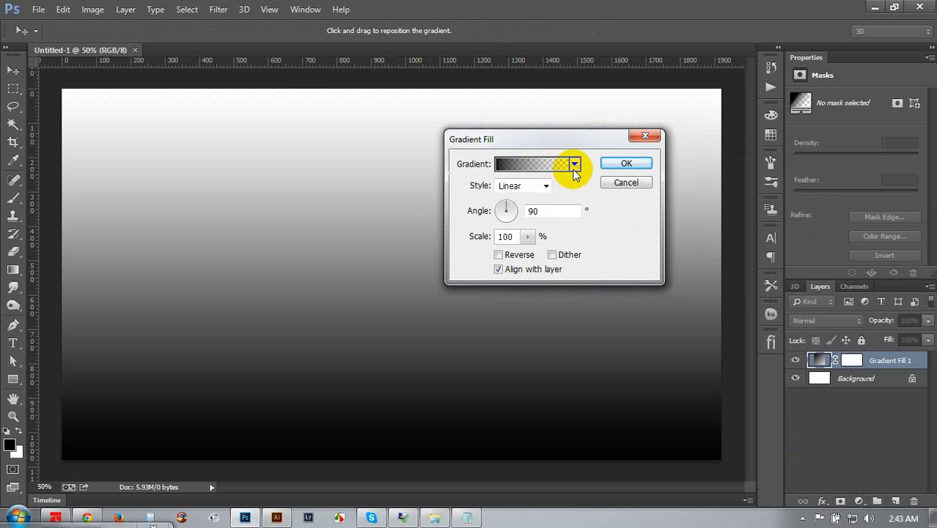
pyautogui.click(574, 164)
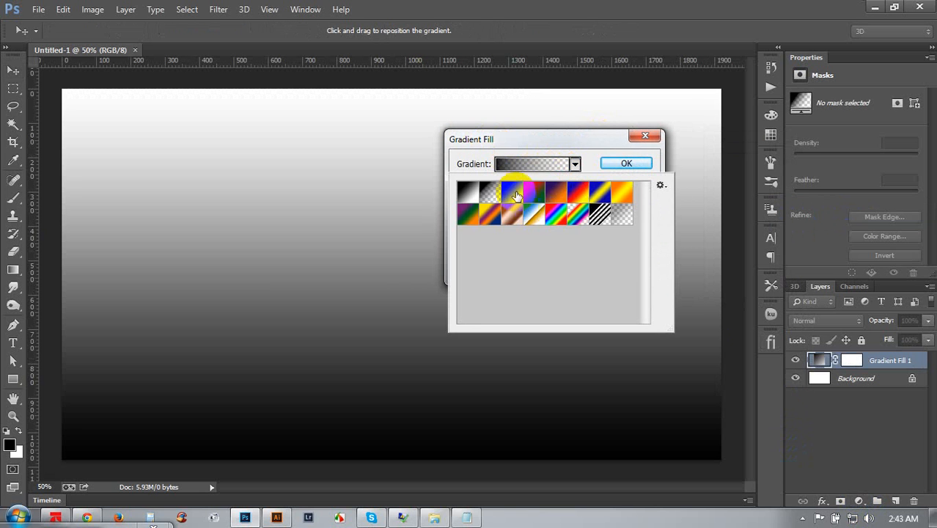
pyautogui.click(534, 126)
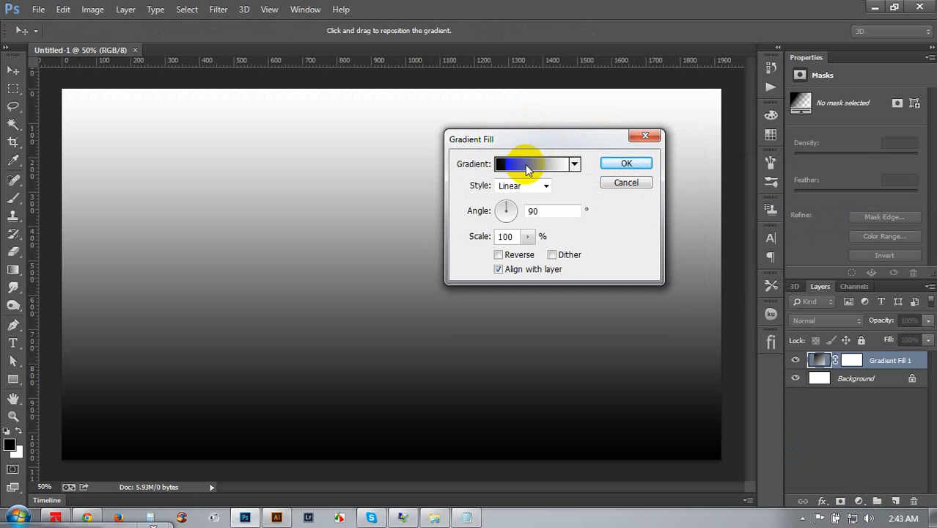
pyautogui.click(519, 186)
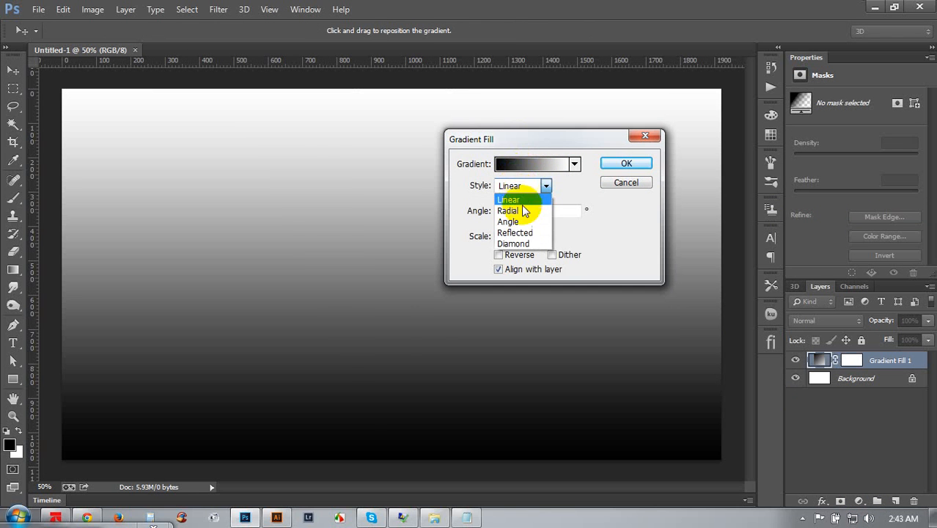
pyautogui.click(524, 211)
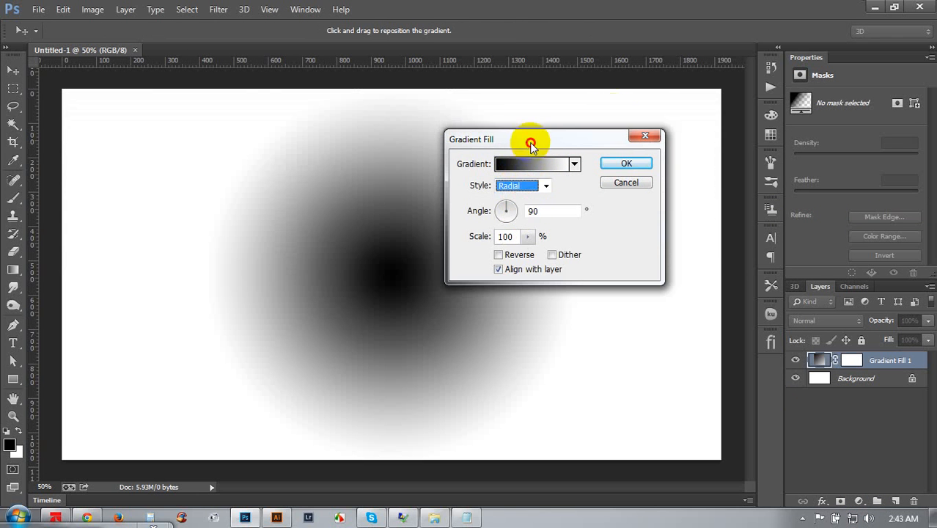
pyautogui.moveTo(530, 141); pyautogui.dragTo(632, 95)
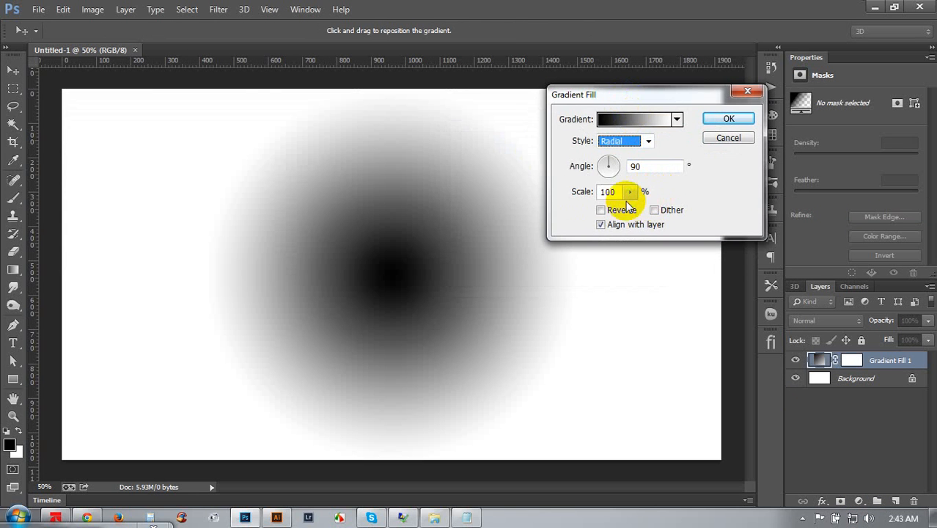
pyautogui.click(408, 269)
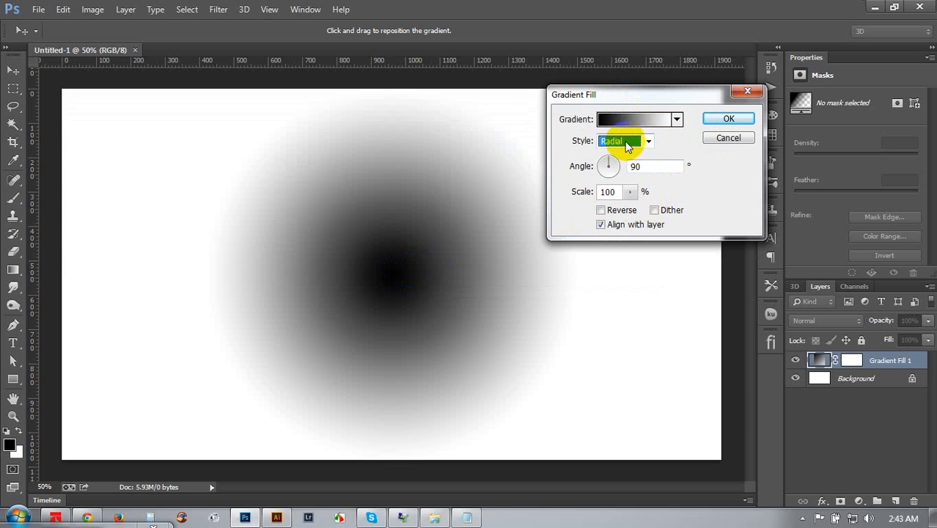
# Edit the fill's gradient and change its black starting color stop to pale cyan b7feff
pyautogui.click(641, 120)
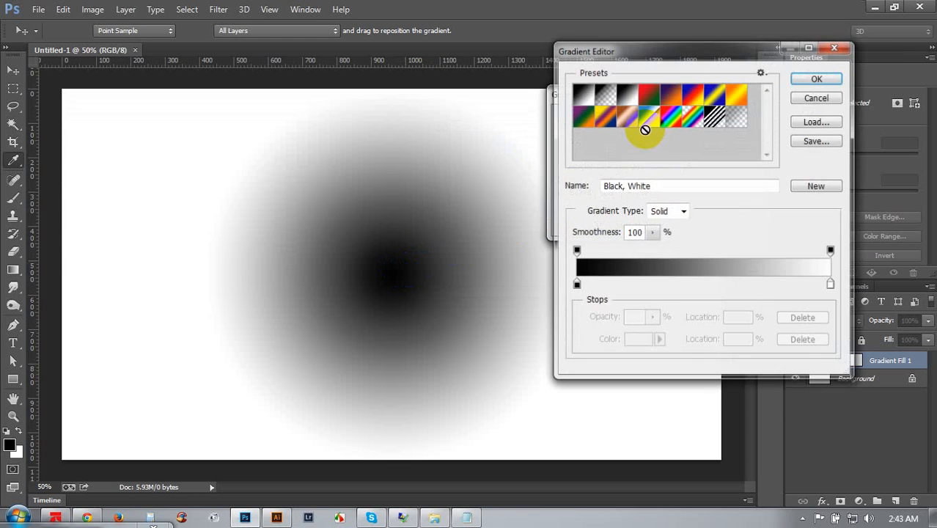
pyautogui.moveTo(637, 50); pyautogui.dragTo(561, 73)
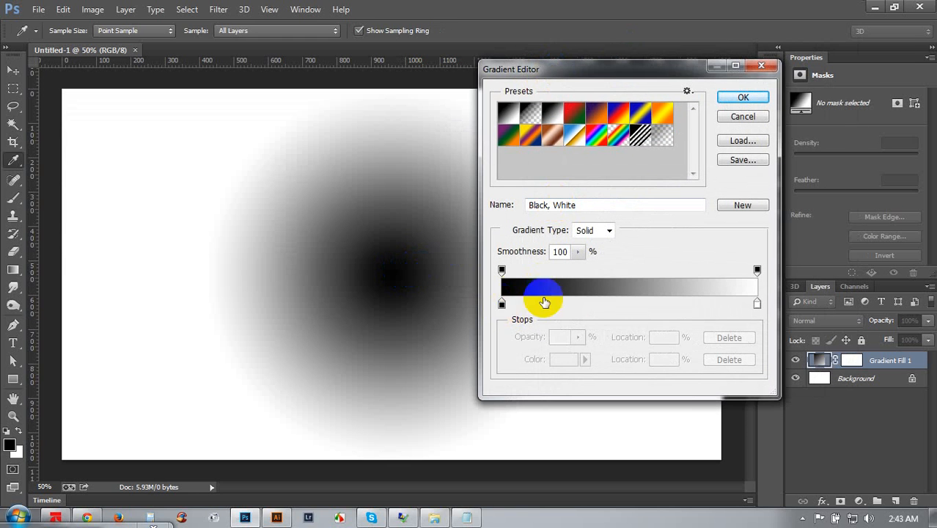
pyautogui.doubleClick(501, 304)
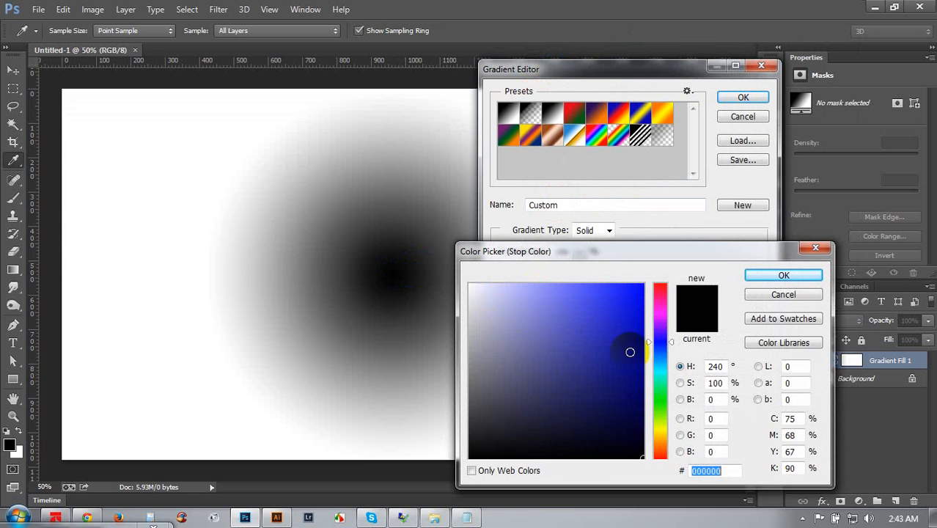
pyautogui.click(662, 368)
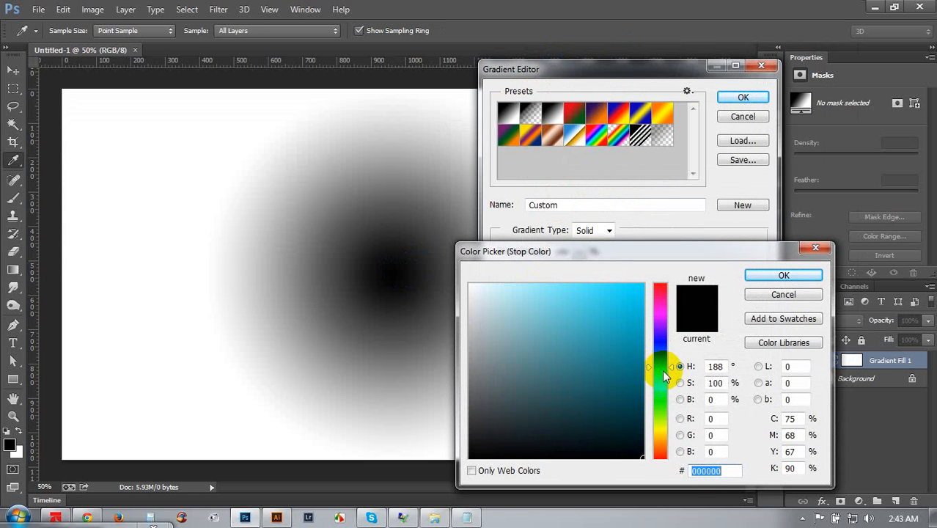
pyautogui.moveTo(664, 376); pyautogui.dragTo(662, 370)
pyautogui.click(512, 280)
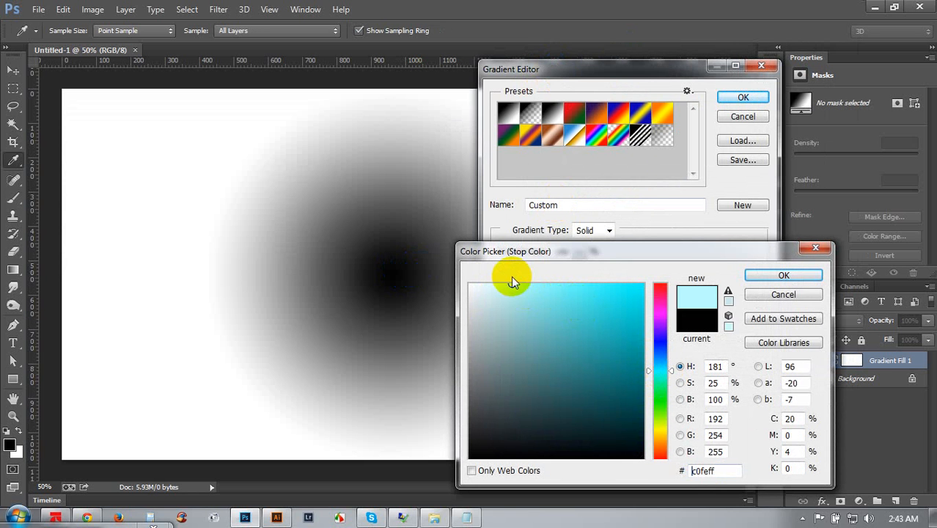
pyautogui.click(517, 284)
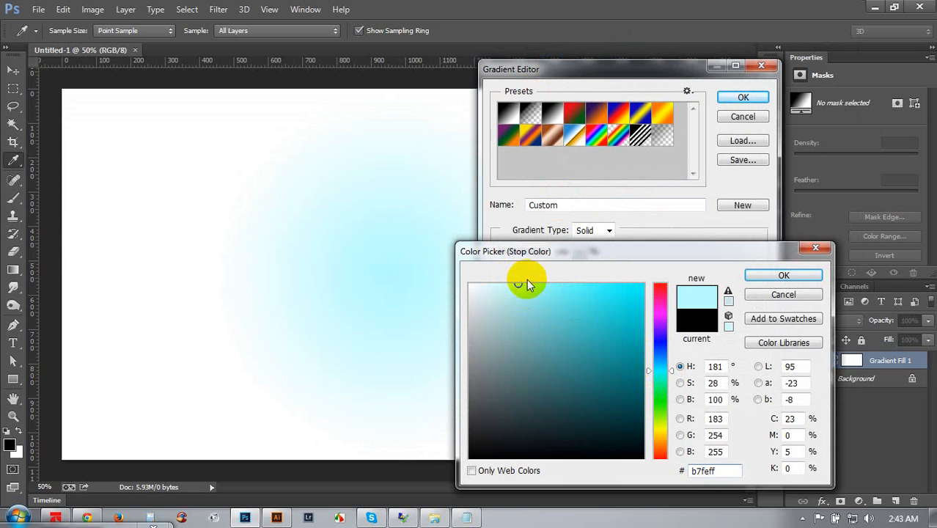
pyautogui.click(771, 275)
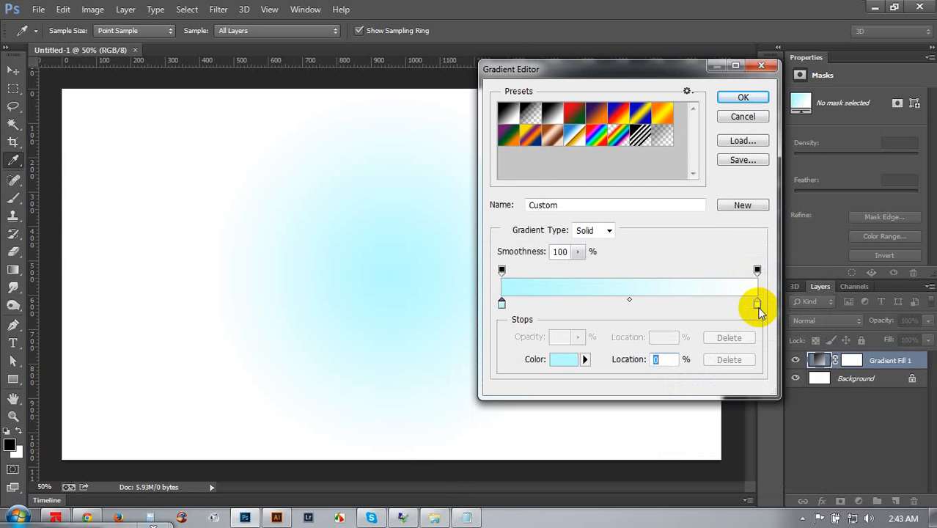
# Change the gradient's white end color stop to turquoise 16c5d0 and accept the edited gradient
pyautogui.doubleClick(757, 305)
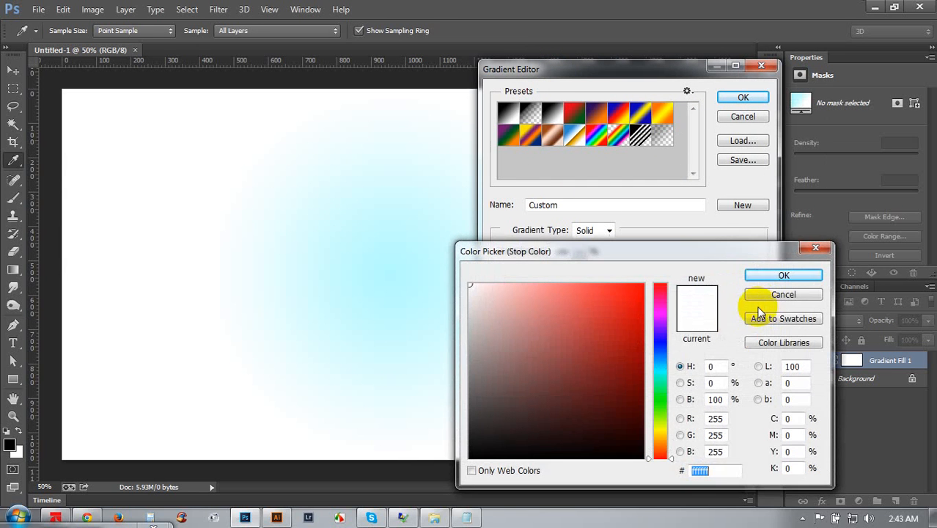
pyautogui.click(664, 370)
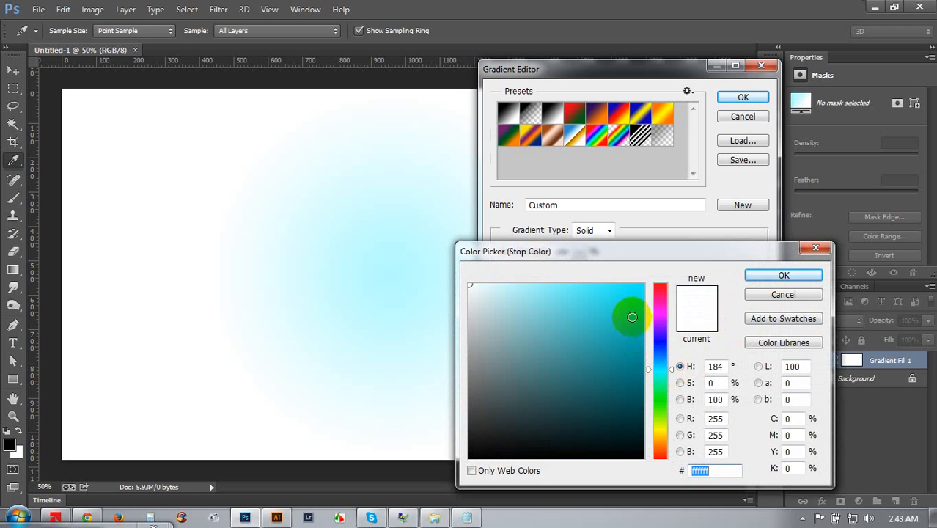
pyautogui.click(631, 314)
pyautogui.moveTo(630, 315)
pyautogui.mouseDown()
pyautogui.moveTo(643, 323)
pyautogui.moveTo(628, 300)
pyautogui.moveTo(635, 303)
pyautogui.moveTo(626, 319)
pyautogui.moveTo(624, 311)
pyautogui.mouseUp()
pyautogui.click(780, 275)
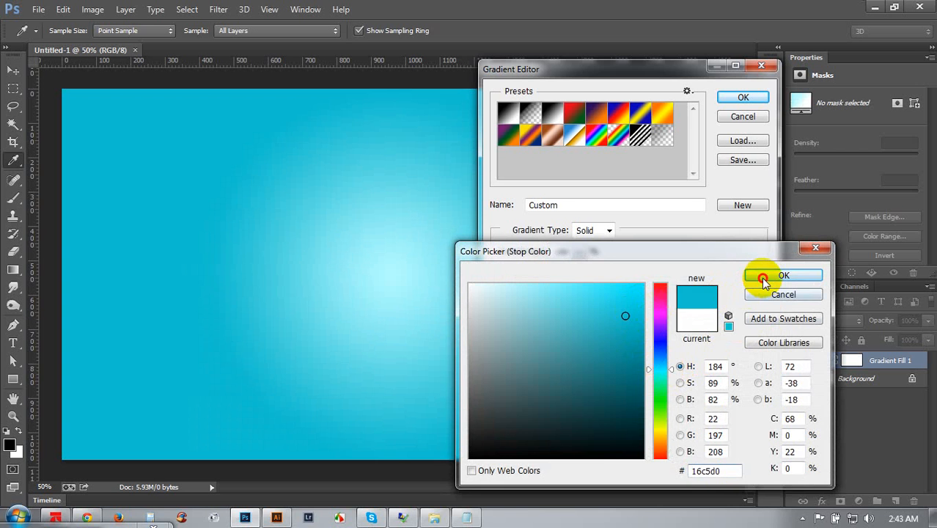
pyautogui.moveTo(656, 77); pyautogui.dragTo(704, 66)
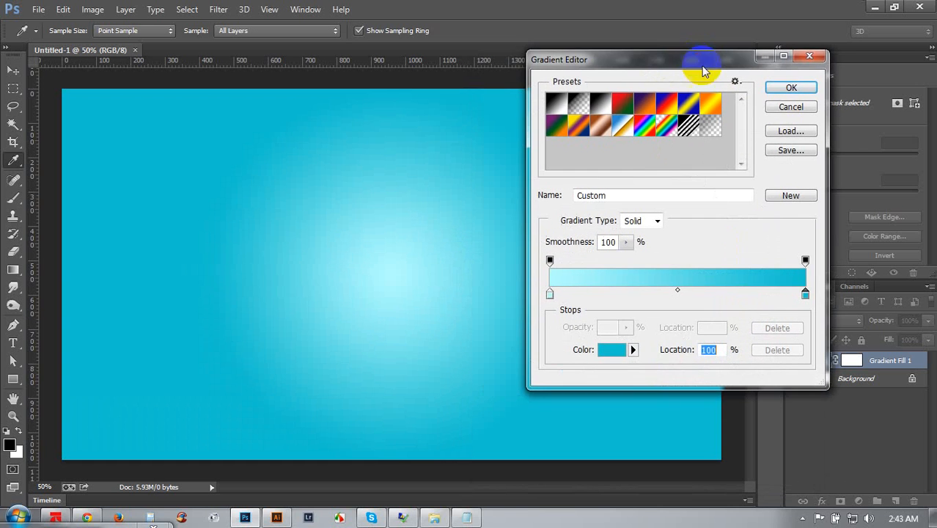
pyautogui.click(790, 86)
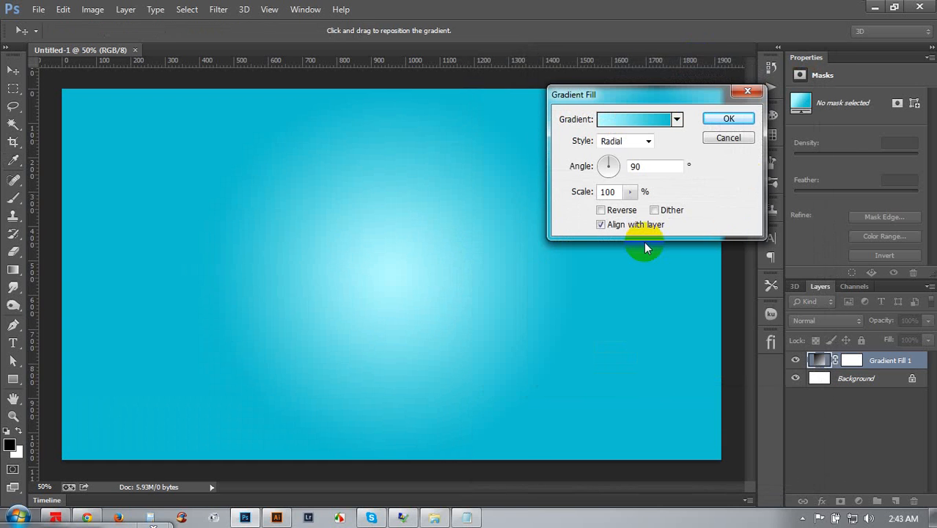
# Scale the radial gradient to 219%, move its bright center slightly below the canvas middle, and apply the fill
pyautogui.click(630, 191)
pyautogui.moveTo(636, 213); pyautogui.dragTo(648, 206)
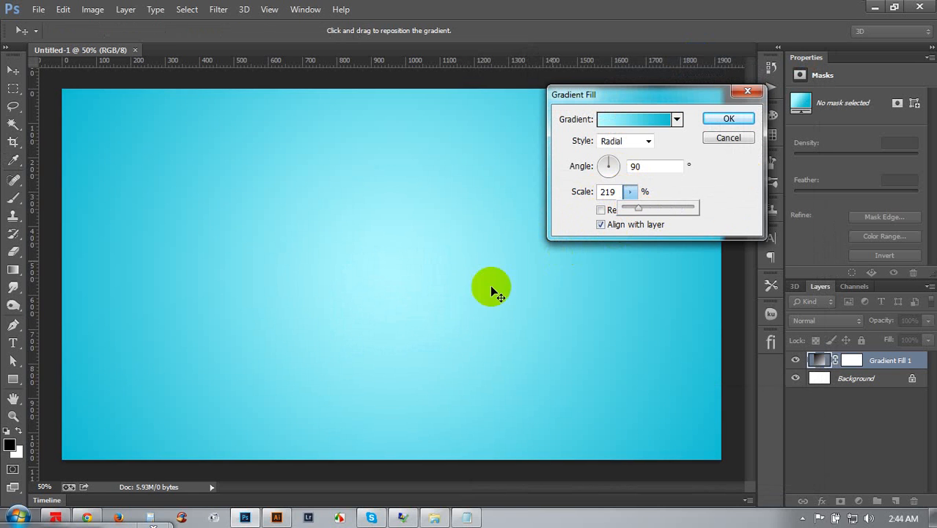
pyautogui.moveTo(407, 314); pyautogui.dragTo(399, 247)
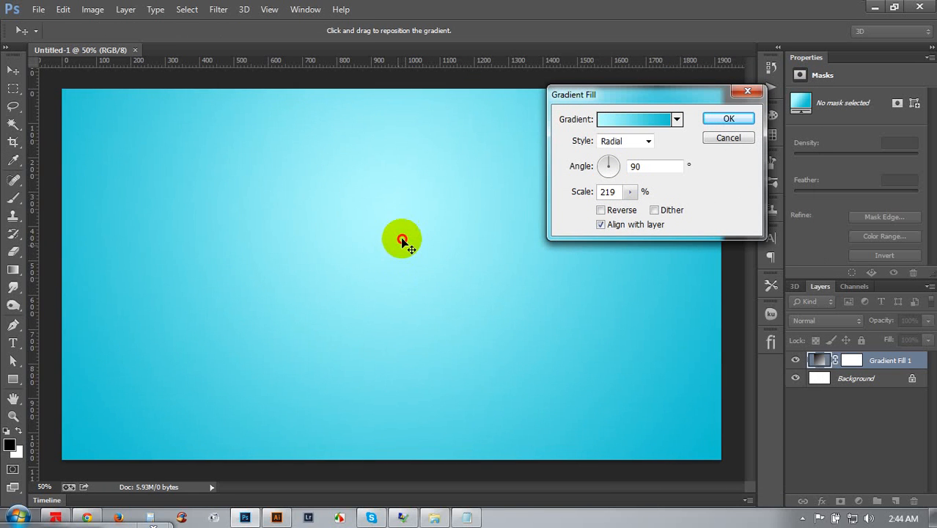
pyautogui.moveTo(402, 251); pyautogui.dragTo(403, 351)
pyautogui.click(729, 118)
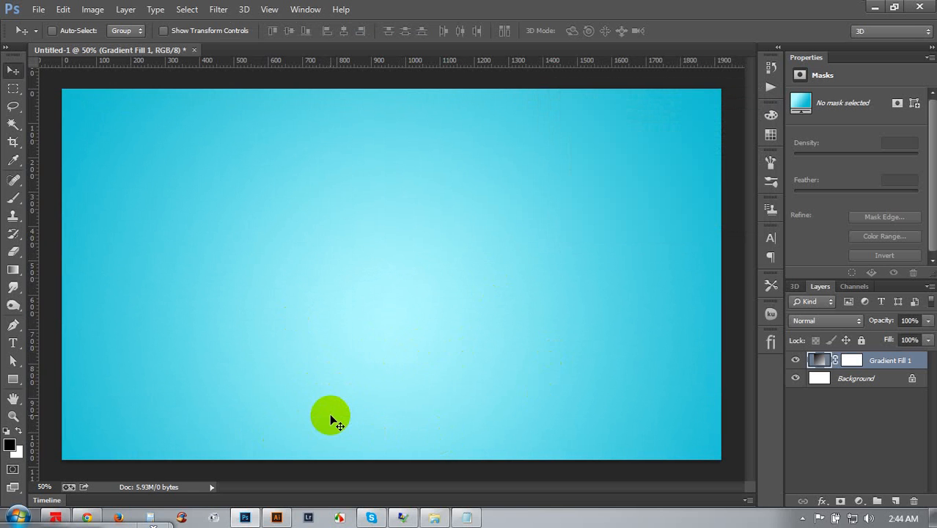
# Draw a black rectangle shape about 810 × 564 px in the lower middle of the canvas
pyautogui.click(14, 381)
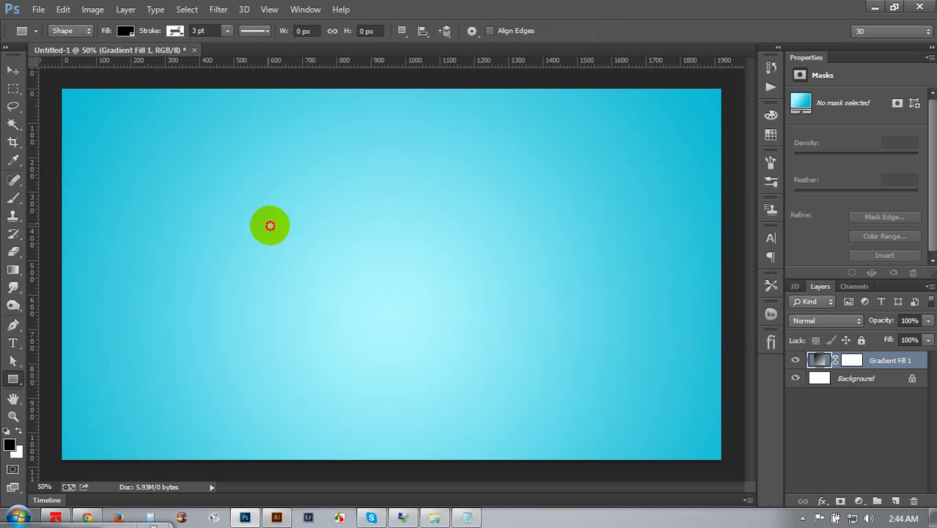
pyautogui.moveTo(268, 225); pyautogui.dragTo(546, 417)
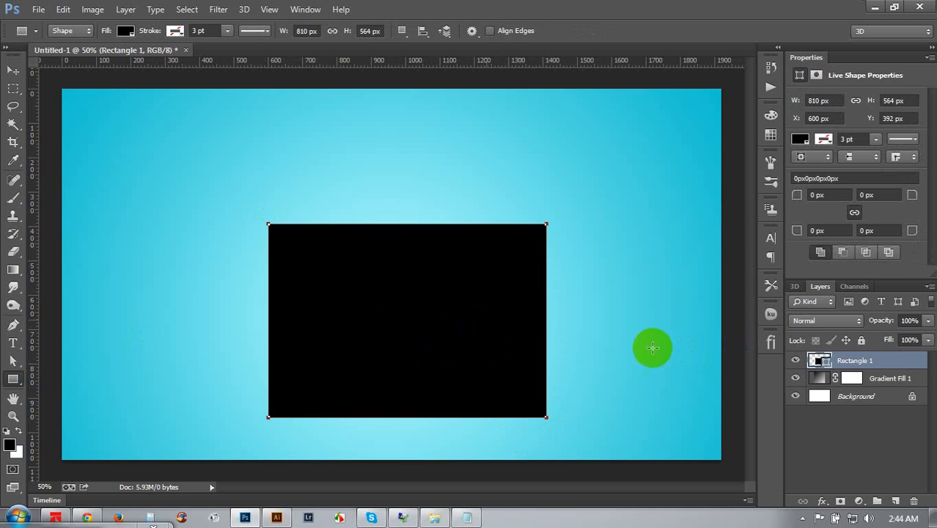
# Change the rectangle's fill to light gray cccccc and move it slightly up to about X 620, Y 334 px
pyautogui.doubleClick(812, 359)
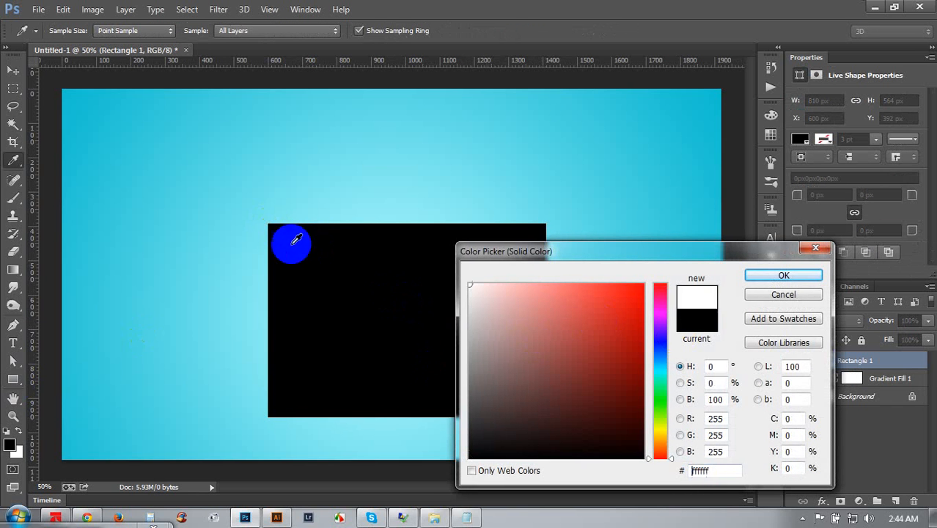
pyautogui.click(351, 311)
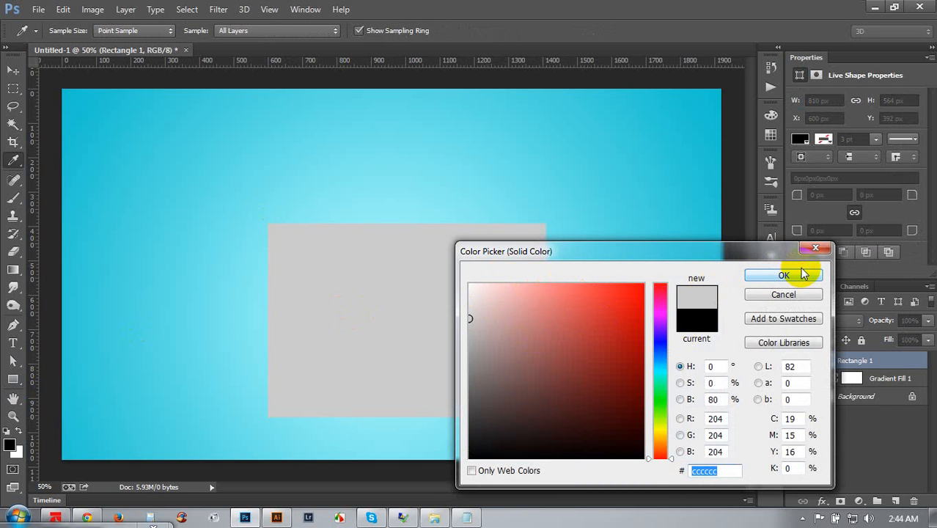
pyautogui.click(783, 276)
pyautogui.click(13, 70)
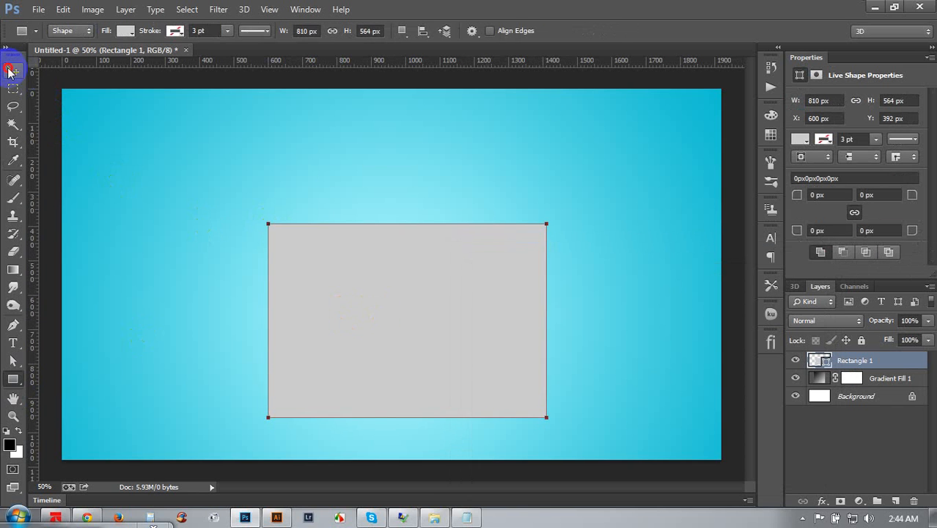
pyautogui.moveTo(440, 351); pyautogui.dragTo(461, 298)
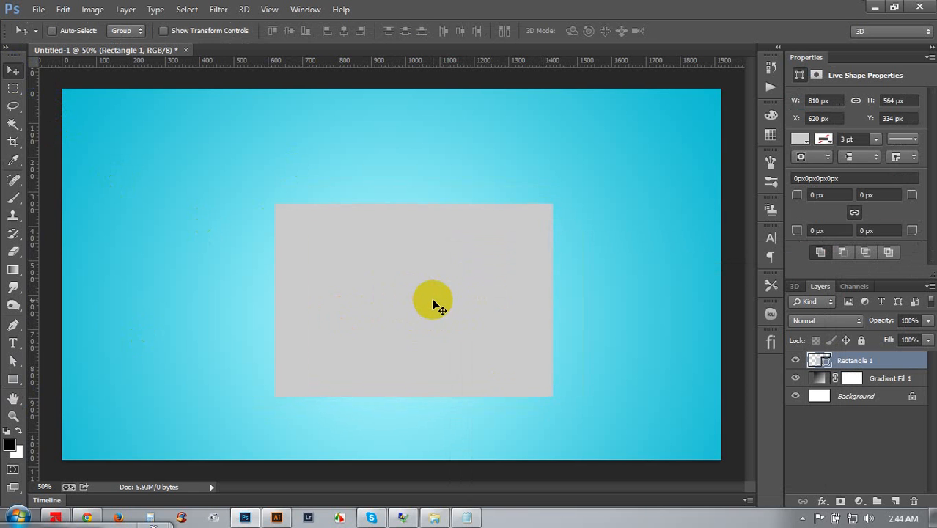
pyautogui.click(68, 9)
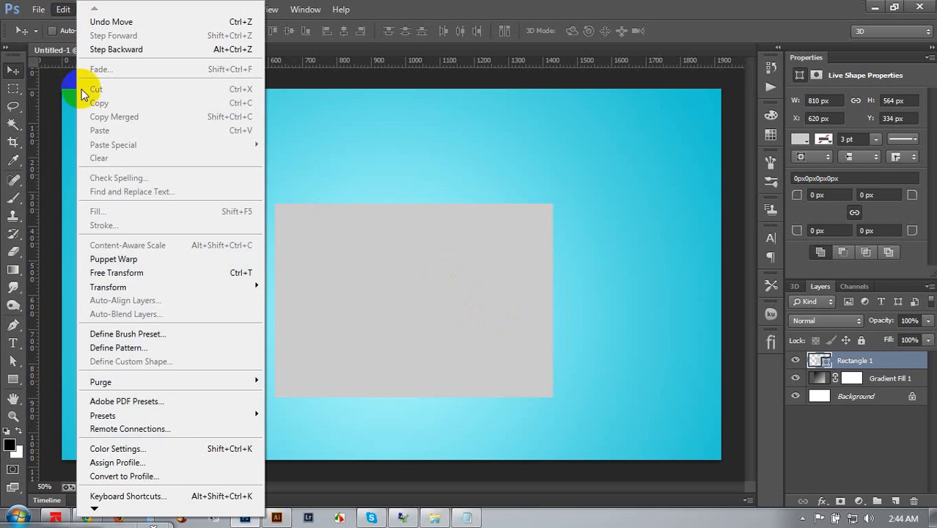
pyautogui.click(238, 272)
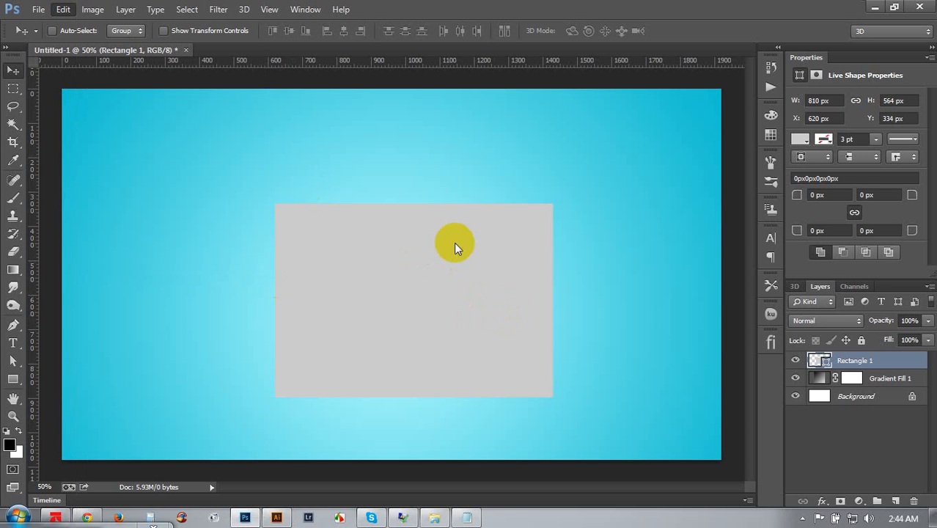
pyautogui.moveTo(416, 204); pyautogui.dragTo(416, 204)
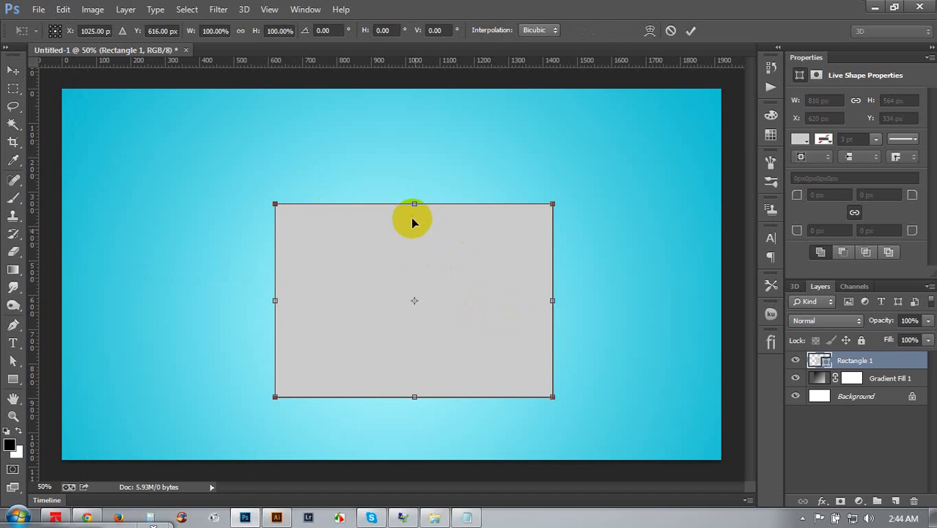
pyautogui.moveTo(414, 204); pyautogui.dragTo(484, 328)
pyautogui.click(670, 31)
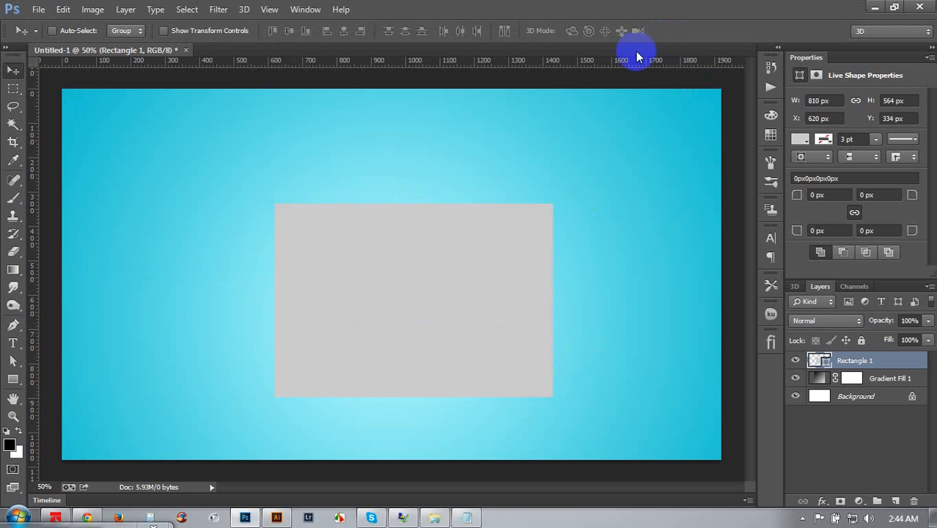
pyautogui.hotkey('ctrl', 't')
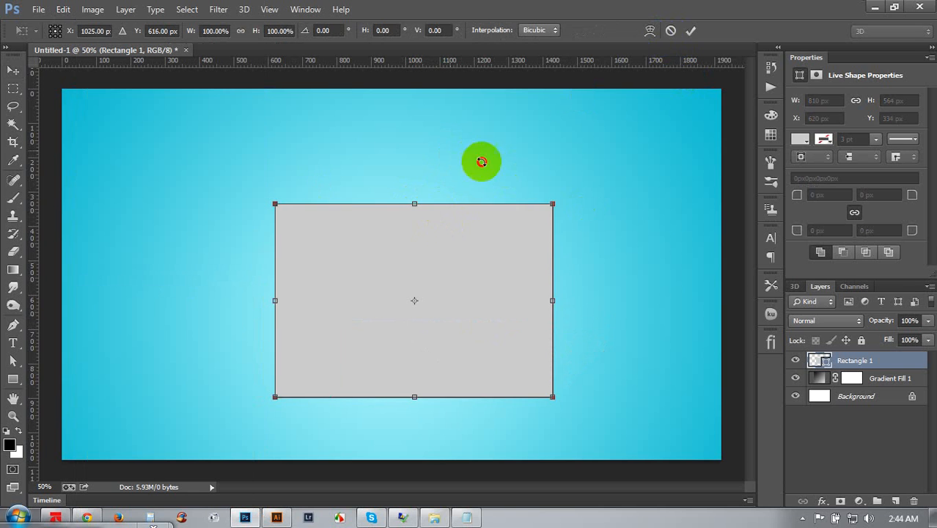
pyautogui.moveTo(481, 161); pyautogui.dragTo(552, 205)
pyautogui.moveTo(374, 137); pyautogui.dragTo(388, 236)
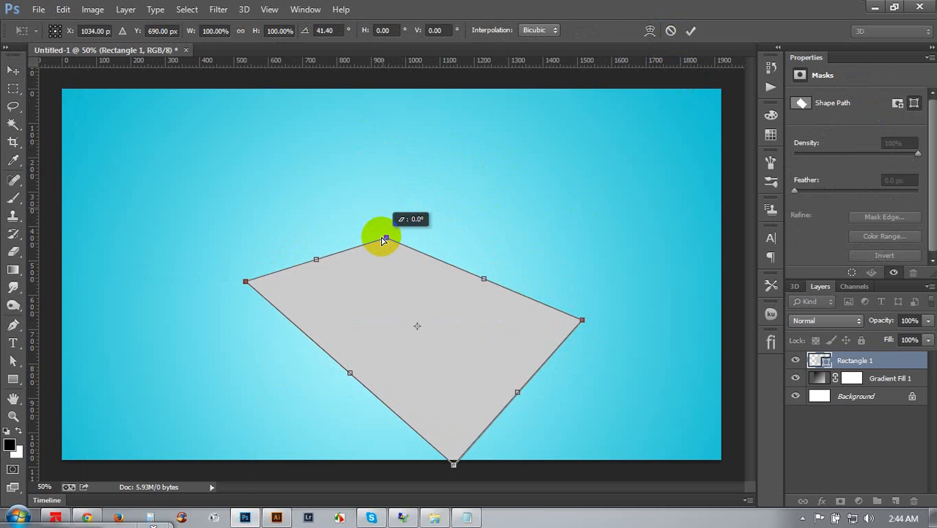
pyautogui.click(670, 30)
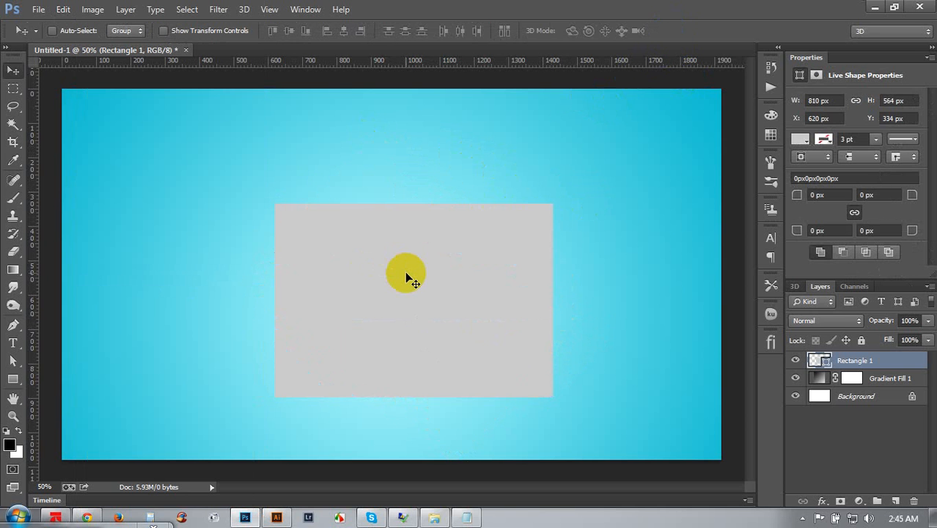
# Free-transform the gray rectangle, rotating it counterclockwise and pulling its upper and lower corners inward to form a perspective plane
pyautogui.hotkey('ctrl', 't')
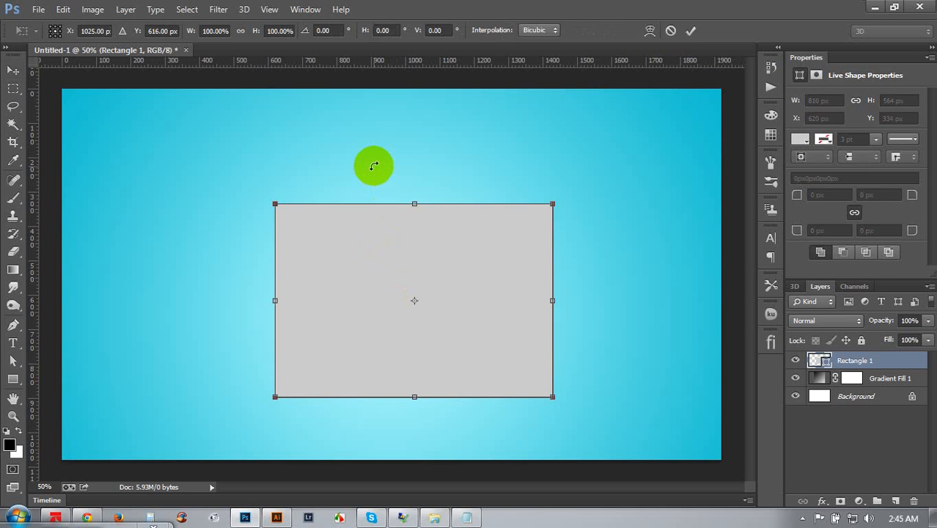
pyautogui.moveTo(373, 163)
pyautogui.mouseDown()
pyautogui.moveTo(415, 188)
pyautogui.moveTo(404, 163)
pyautogui.moveTo(446, 189)
pyautogui.moveTo(370, 162)
pyautogui.mouseUp()
pyautogui.moveTo(488, 196); pyautogui.dragTo(419, 213)
pyautogui.moveTo(506, 161); pyautogui.dragTo(473, 212)
pyautogui.moveTo(467, 247)
pyautogui.mouseDown()
pyautogui.moveTo(477, 211)
pyautogui.moveTo(468, 274)
pyautogui.moveTo(464, 257)
pyautogui.mouseUp()
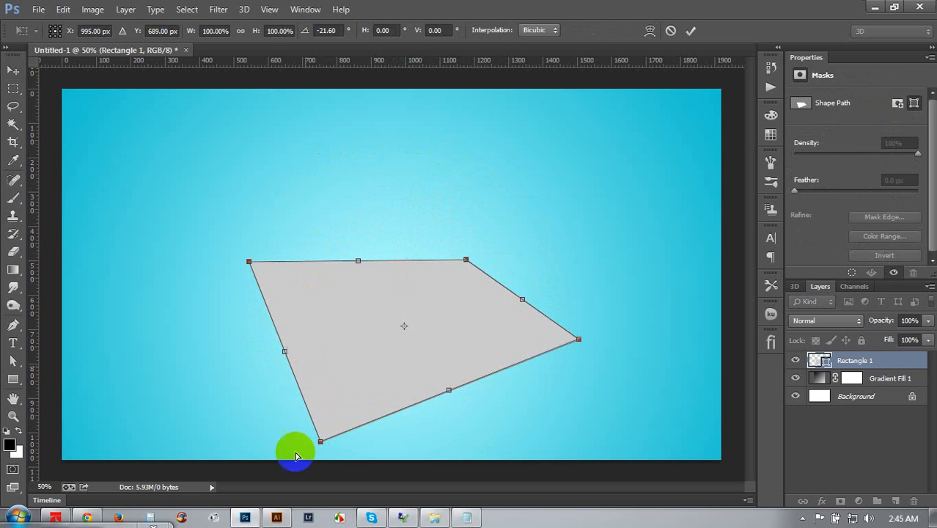
pyautogui.moveTo(320, 441); pyautogui.dragTo(365, 385)
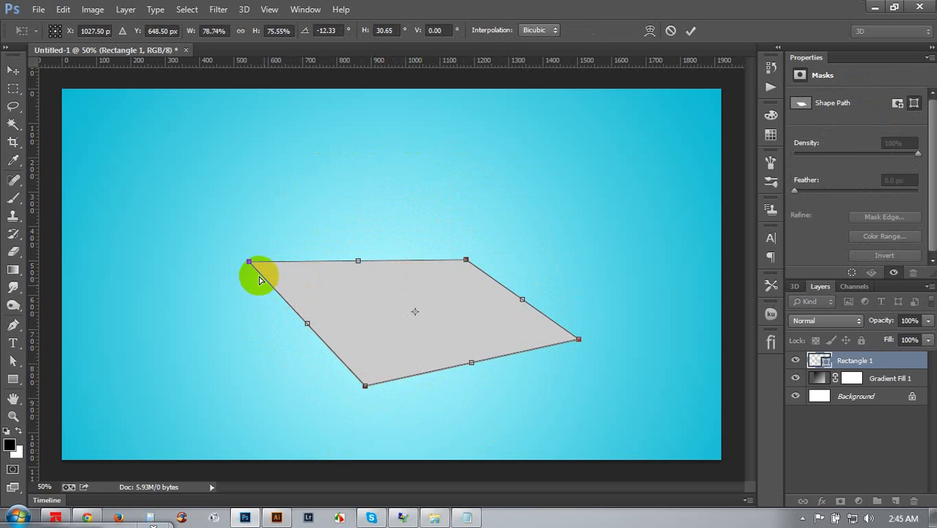
pyautogui.moveTo(249, 264); pyautogui.dragTo(251, 272)
# Rotate the plane further, pull its corners in to flatten it into a wide diamond, and shift it lower on the canvas
pyautogui.moveTo(529, 431); pyautogui.dragTo(563, 389)
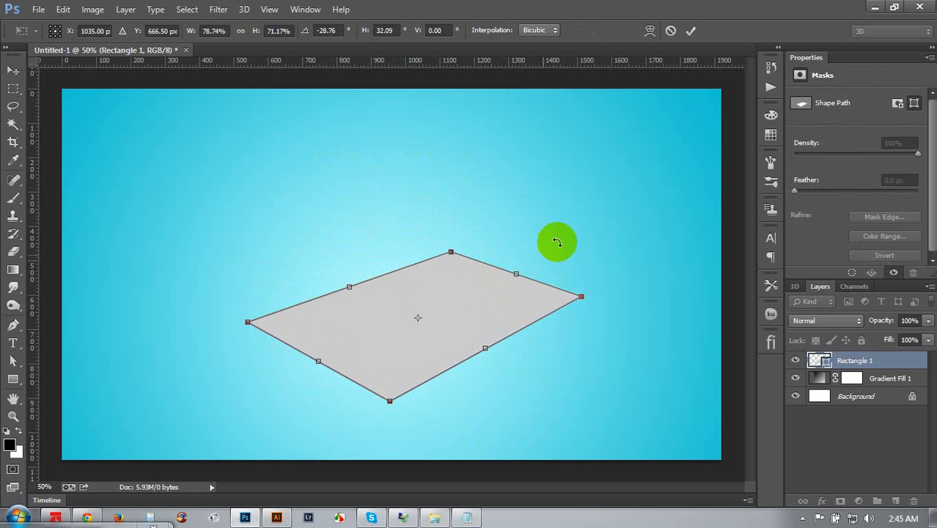
pyautogui.moveTo(556, 240); pyautogui.dragTo(560, 248)
pyautogui.moveTo(452, 255); pyautogui.dragTo(449, 285)
pyautogui.moveTo(389, 406); pyautogui.dragTo(409, 359)
pyautogui.moveTo(248, 314); pyautogui.dragTo(278, 320)
pyautogui.moveTo(582, 305); pyautogui.dragTo(591, 308)
pyautogui.moveTo(493, 314); pyautogui.dragTo(475, 341)
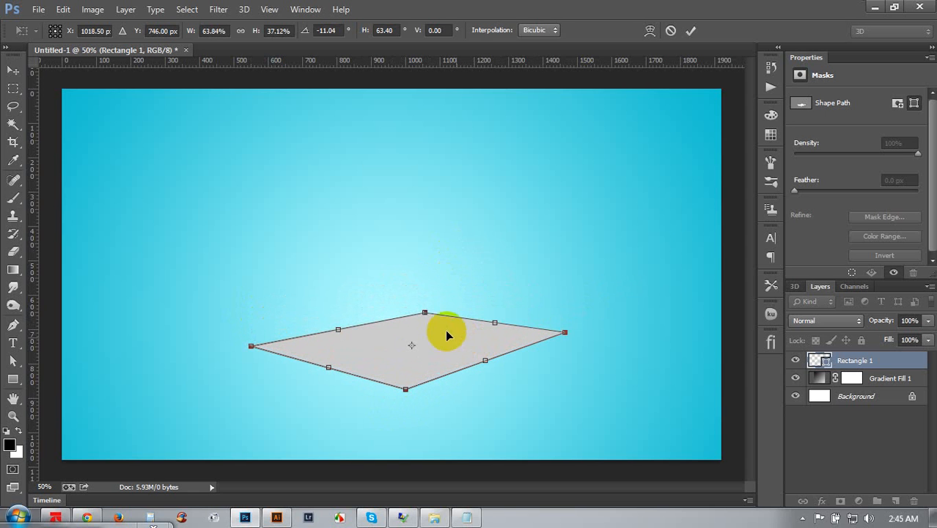
# Shift the diamond's top corner toward its middle, widen it slightly, apply the transform and move the shape a little lower
pyautogui.moveTo(422, 313); pyautogui.dragTo(412, 312)
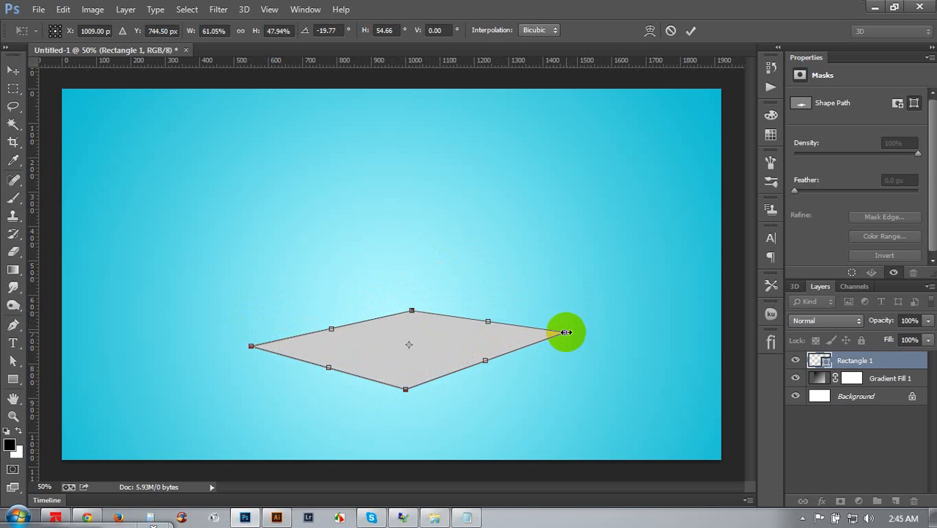
pyautogui.moveTo(566, 332)
pyautogui.mouseDown()
pyautogui.moveTo(579, 329)
pyautogui.moveTo(571, 331)
pyautogui.mouseUp()
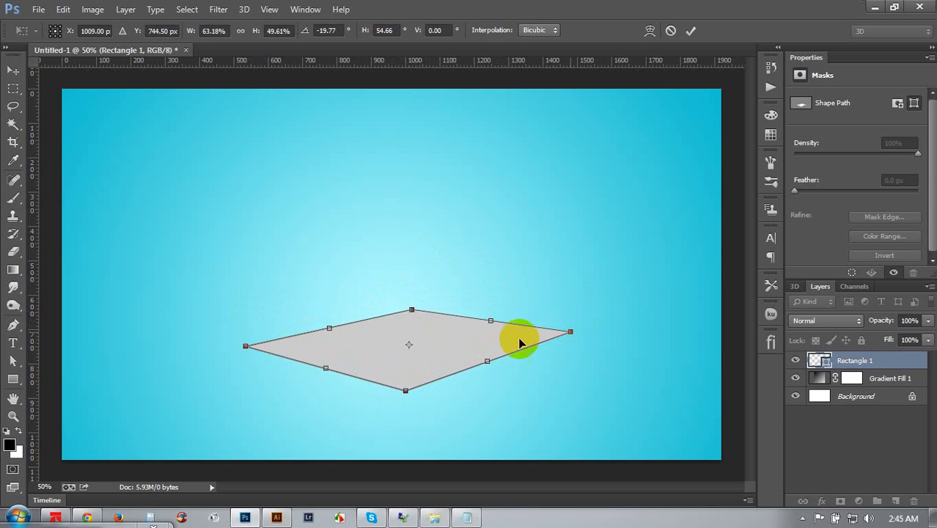
pyautogui.click(690, 30)
pyautogui.moveTo(469, 334); pyautogui.dragTo(410, 346)
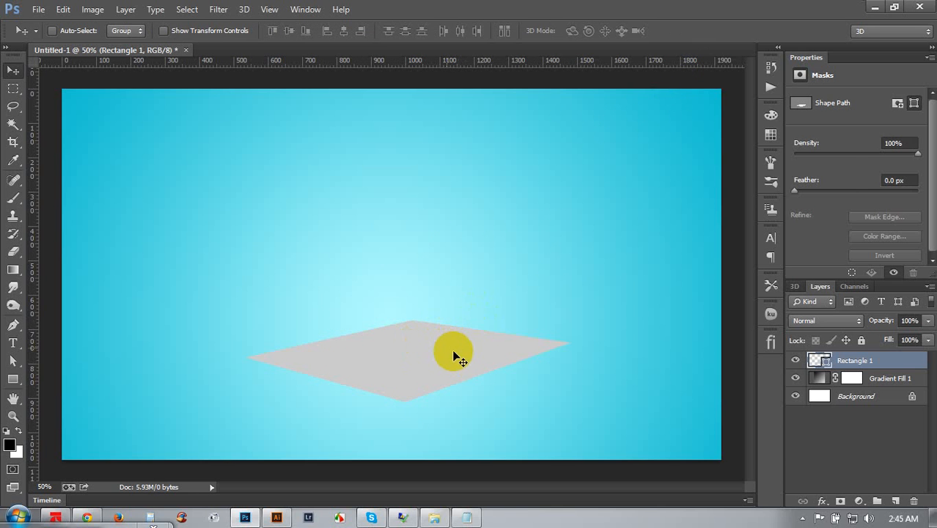
# Duplicate the Rectangle 1 layer and move the copy straight up so it floats above the original diamond
pyautogui.click(852, 358)
pyautogui.rightClick(855, 362)
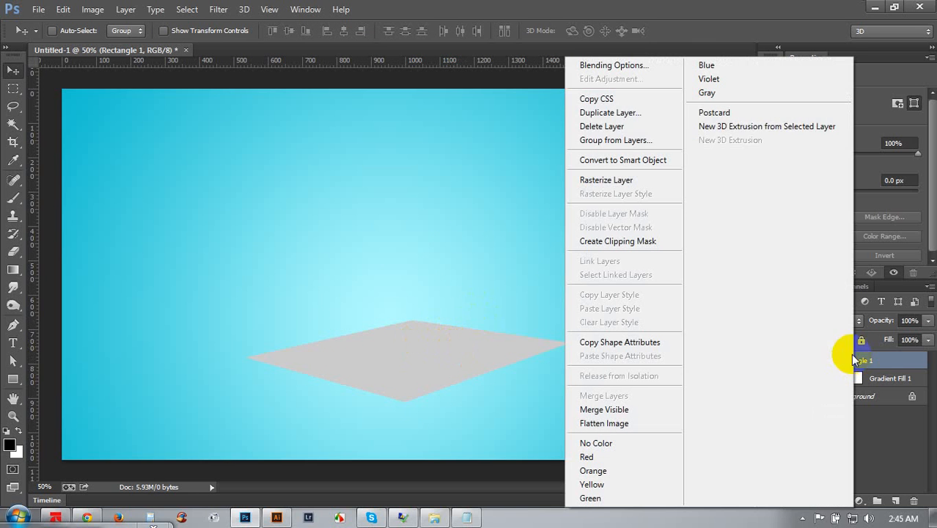
pyautogui.click(612, 112)
pyautogui.click(568, 154)
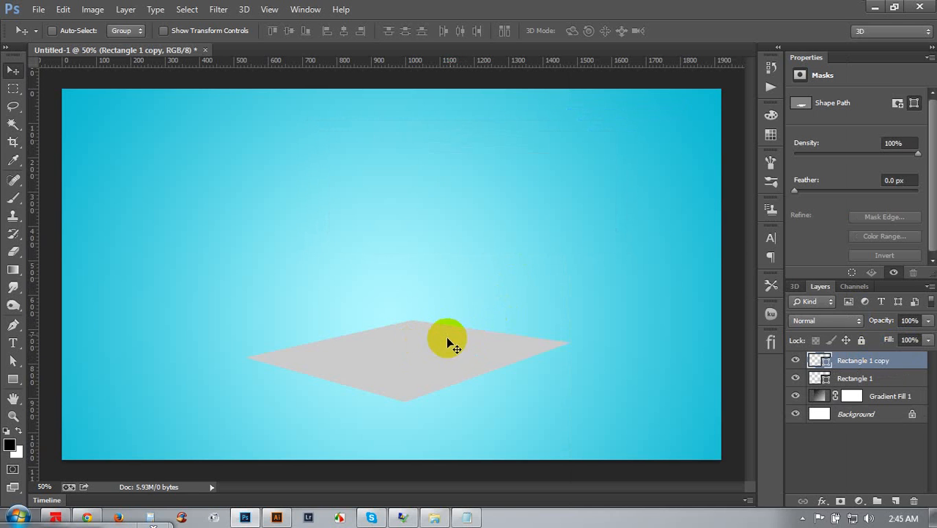
pyautogui.moveTo(447, 326); pyautogui.dragTo(449, 286)
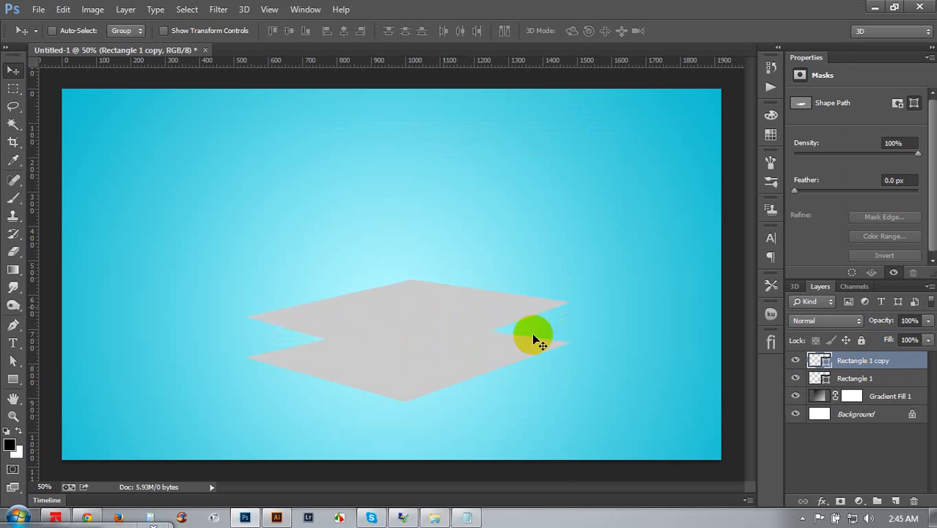
# Recolor the upper diamond copy with a medium gray fill
pyautogui.doubleClick(819, 360)
pyautogui.moveTo(391, 360); pyautogui.dragTo(349, 364)
pyautogui.click(780, 275)
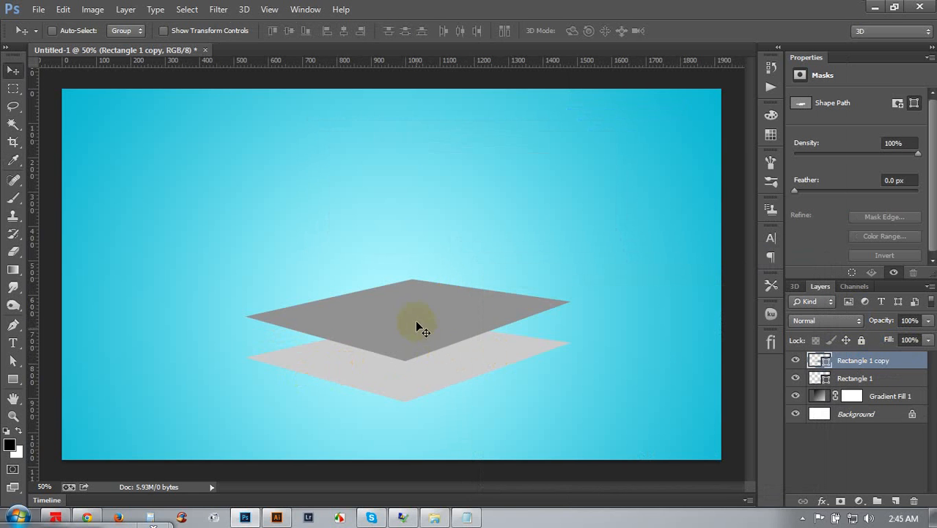
pyautogui.moveTo(476, 313); pyautogui.dragTo(476, 311)
# Examine up close how the left corners of the two diamonds line up vertically
pyautogui.hotkey('ctrl', '+')
pyautogui.hotkey('ctrl', '+')
pyautogui.scroll(-3, 457, 341)
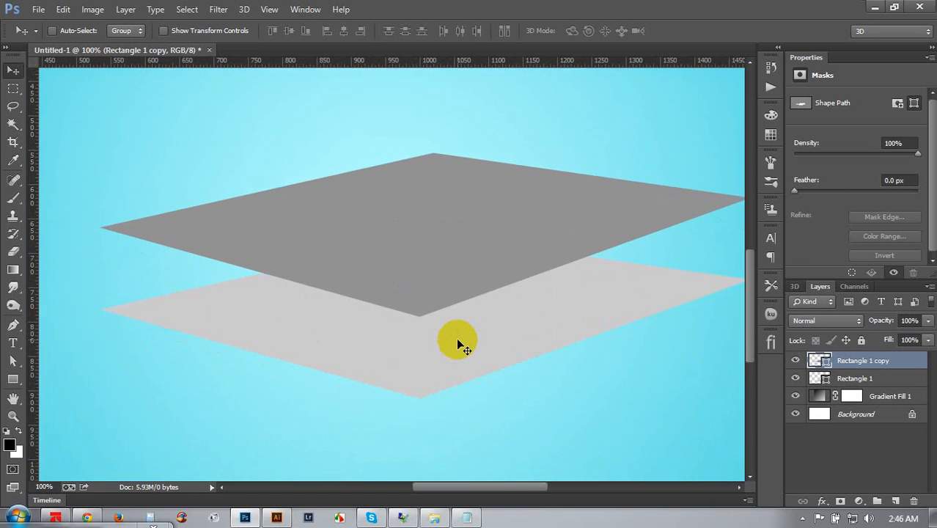
pyautogui.hotkey('ctrl', '+')
pyautogui.moveTo(443, 351); pyautogui.dragTo(564, 356)
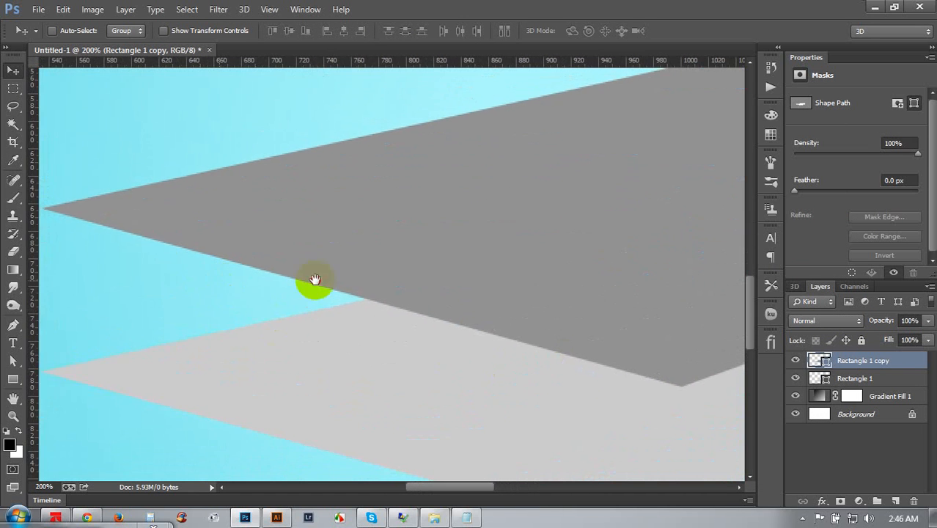
pyautogui.moveTo(311, 278); pyautogui.dragTo(443, 267)
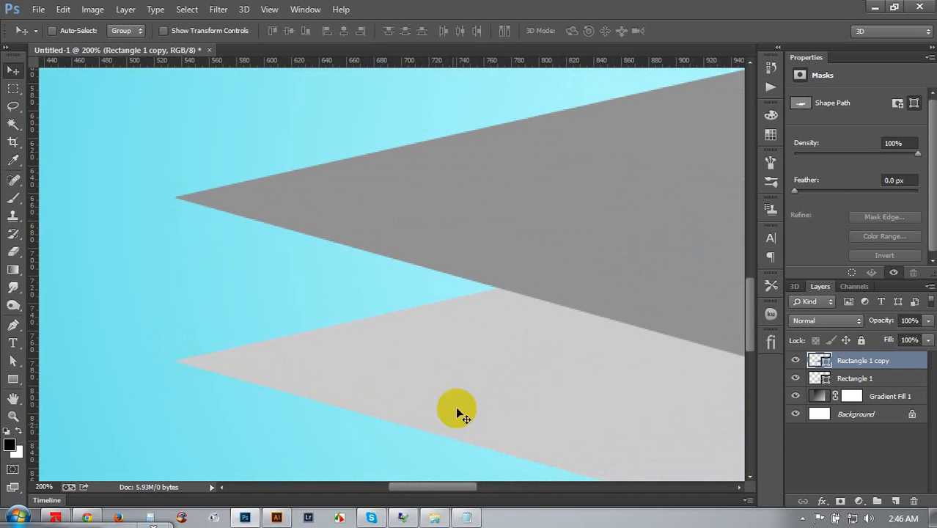
pyautogui.hotkey('ctrl', '-')
# Add a new empty layer directly above Rectangle 1, between the two diamond layers
pyautogui.click(899, 360)
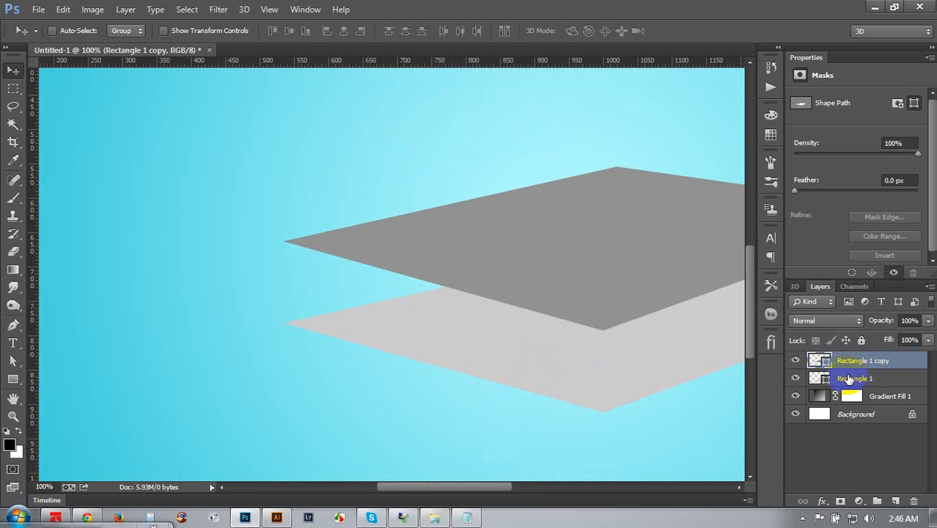
pyautogui.click(848, 378)
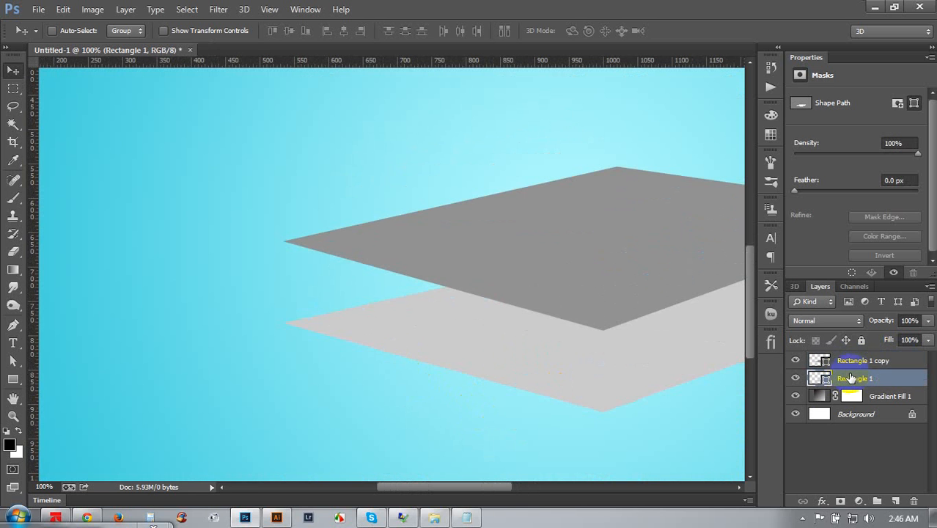
pyautogui.click(895, 502)
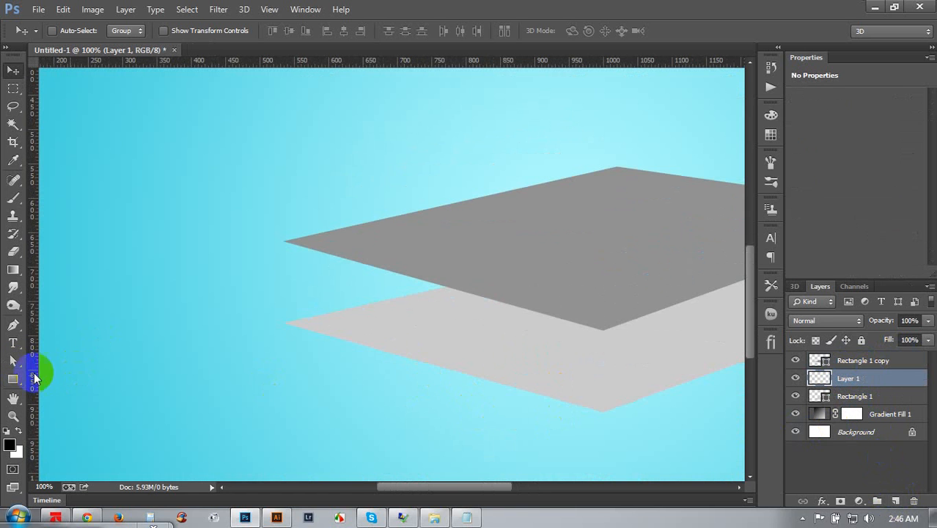
# Start a Pen tool shape on the empty layer with a vertical edge joining the left corners of the two diamonds
pyautogui.click(12, 327)
pyautogui.click(8, 330)
pyautogui.click(63, 320)
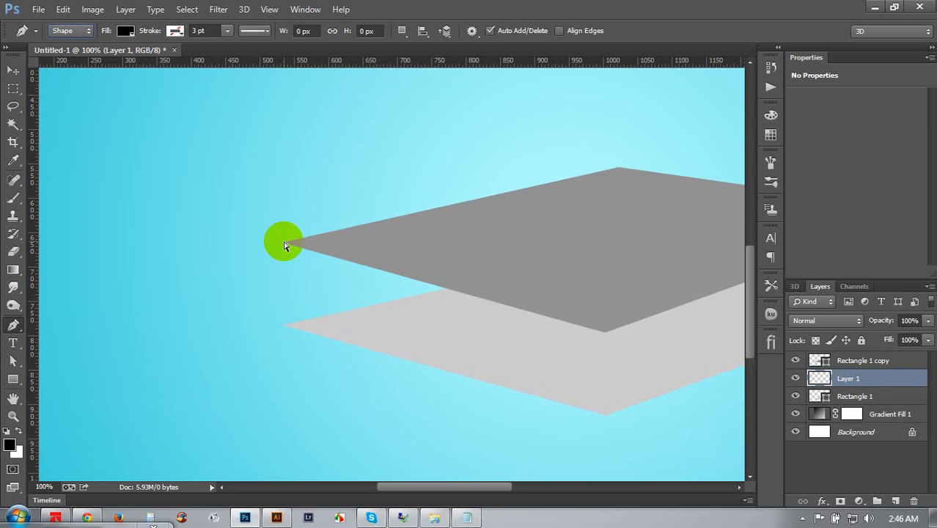
pyautogui.hotkey('ctrl', '+')
pyautogui.hotkey('ctrl', '+')
pyautogui.moveTo(285, 256); pyautogui.dragTo(370, 221)
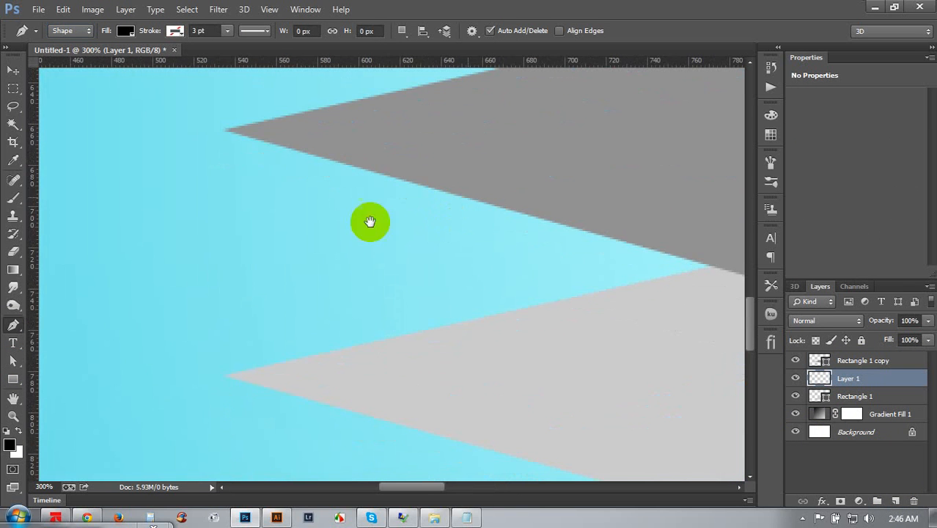
pyautogui.click(230, 132)
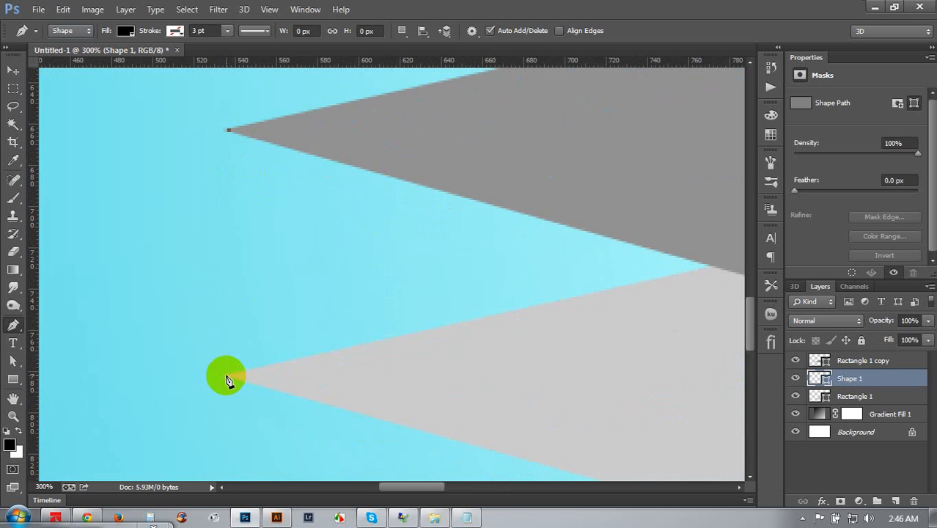
pyautogui.click(226, 379)
# Complete the left side face by extending the path through the lower and upper diamonds' front corners and closing it
pyautogui.hotkey('ctrl', '-')
pyautogui.hotkey('ctrl', '-')
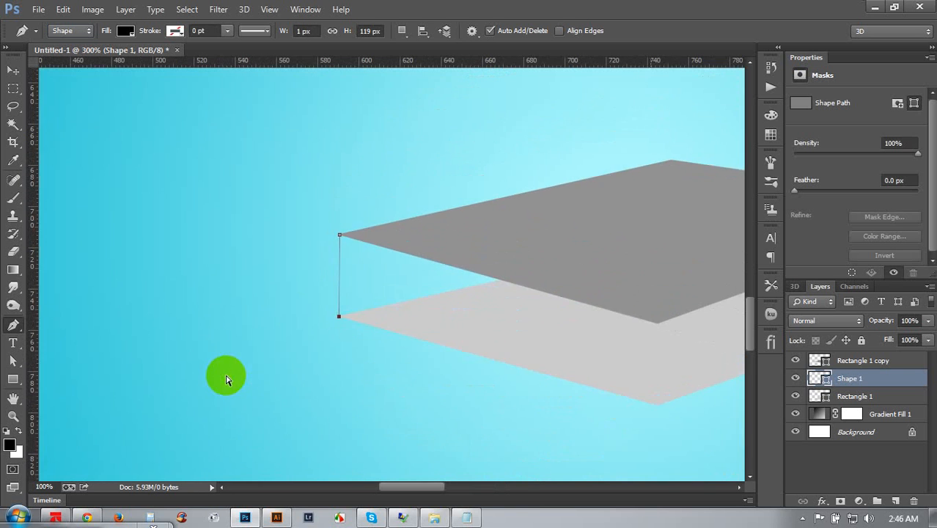
pyautogui.hotkey('ctrl', '-')
pyautogui.moveTo(502, 392); pyautogui.dragTo(370, 377)
pyautogui.hotkey('ctrl', '+')
pyautogui.hotkey('ctrl', '+')
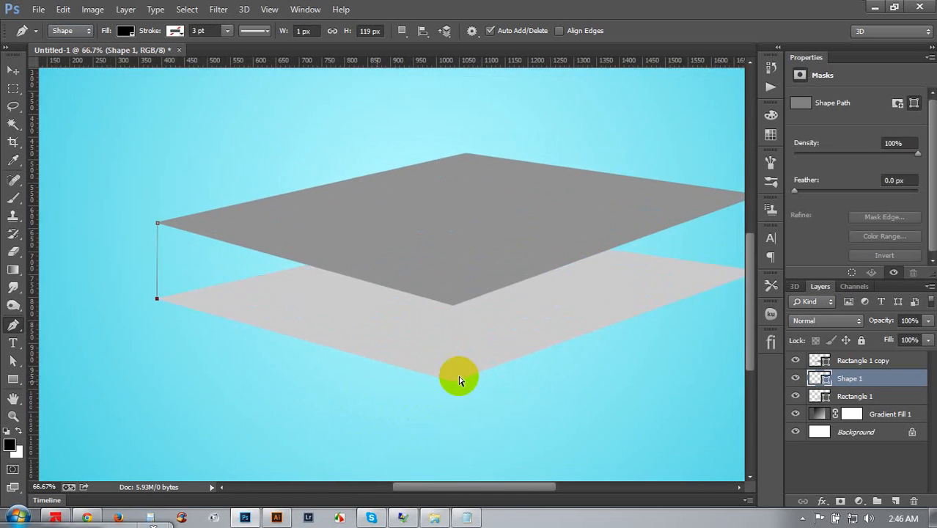
pyautogui.scroll(-3, 535, 387)
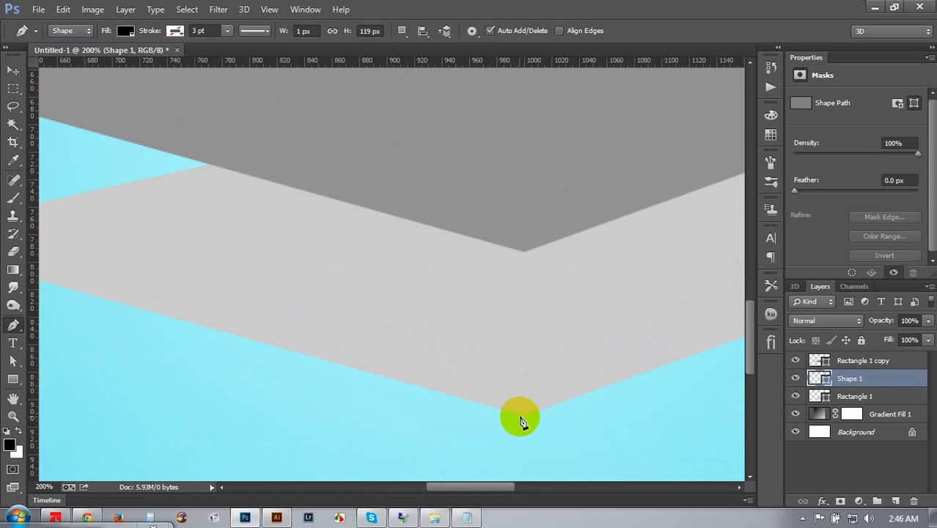
pyautogui.click(524, 417)
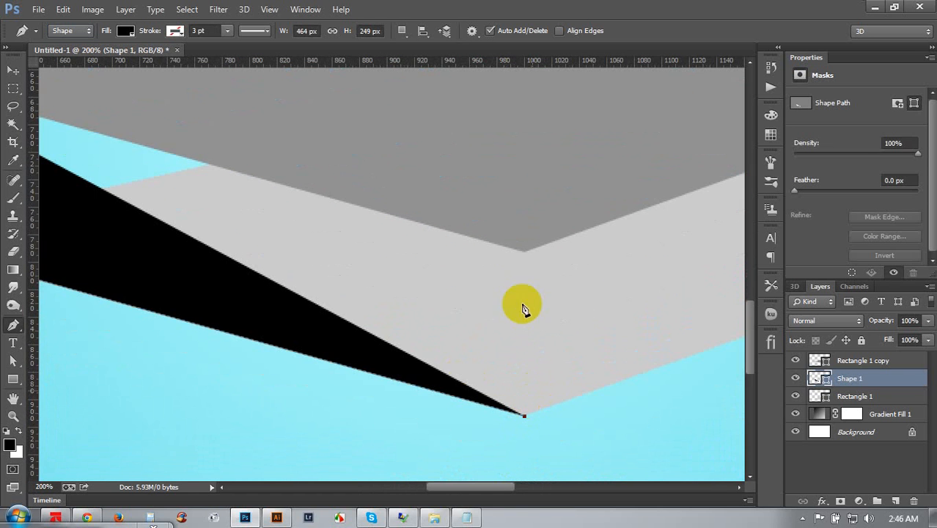
pyautogui.click(525, 255)
pyautogui.hscroll(-5, 475, 274)
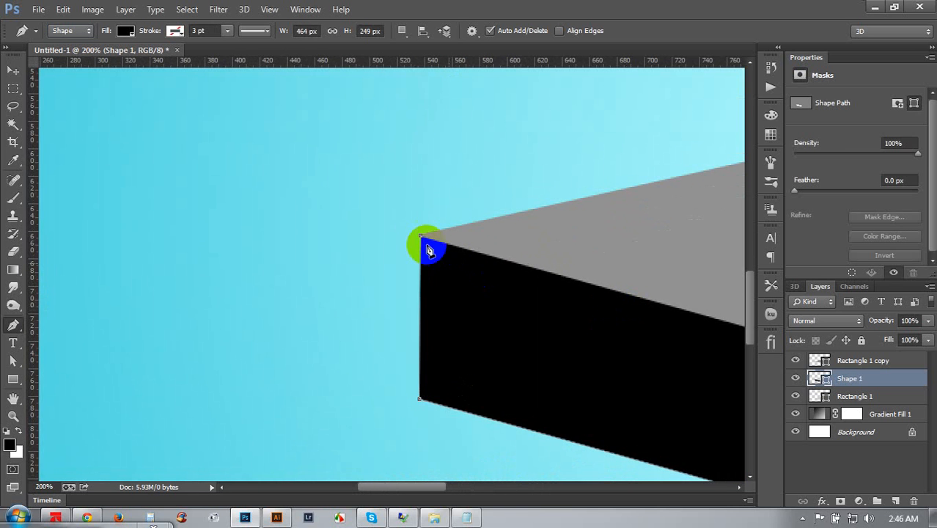
pyautogui.click(422, 238)
# Recolor the left side face with the dark gray fill #6b6b6b
pyautogui.hscroll(5, 287, 223)
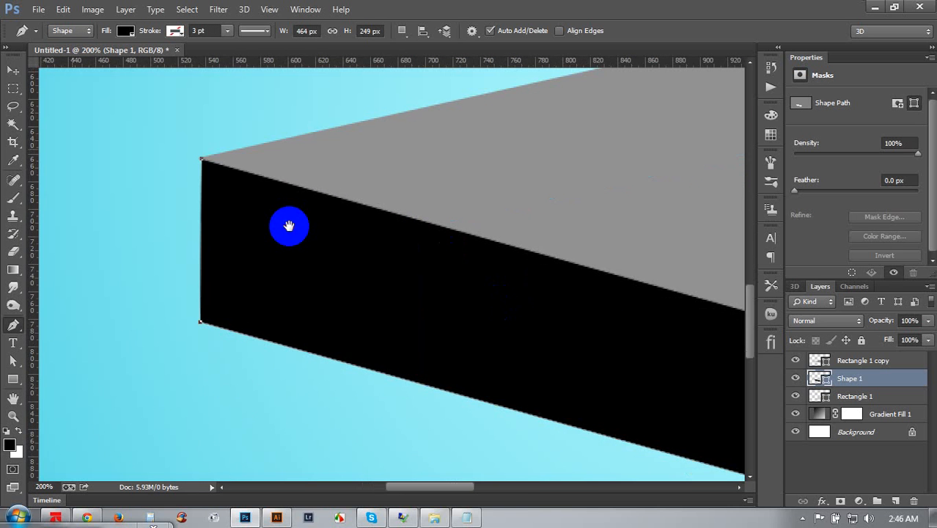
pyautogui.hotkey('ctrl', '-')
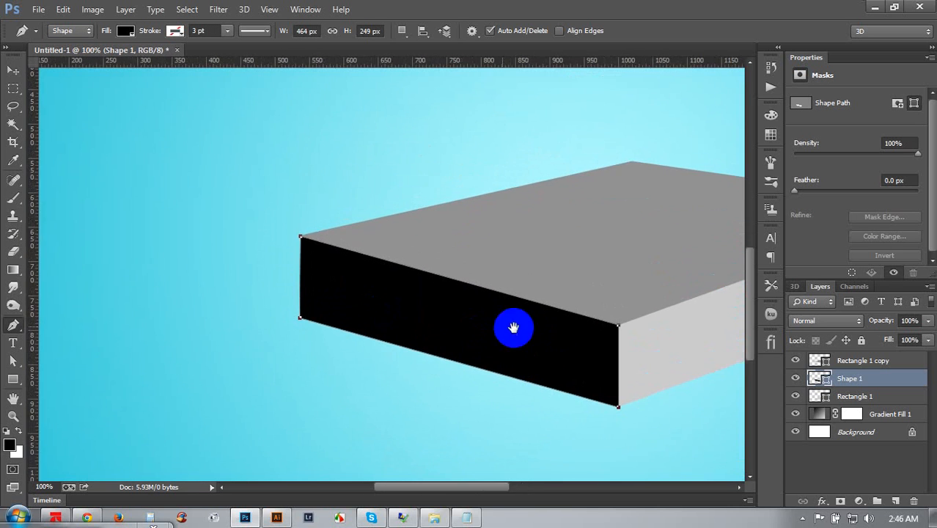
pyautogui.hscroll(5, 513, 324)
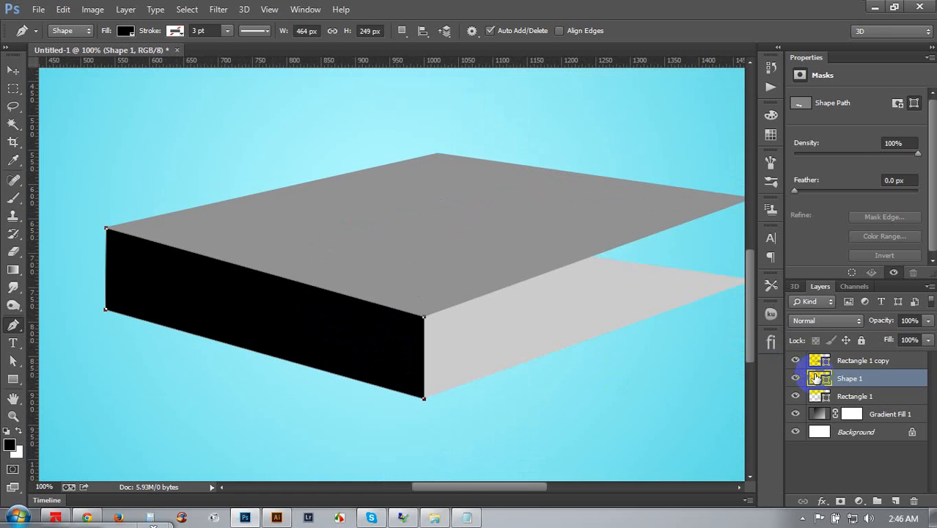
pyautogui.doubleClick(817, 378)
pyautogui.click(377, 275)
pyautogui.click(457, 381)
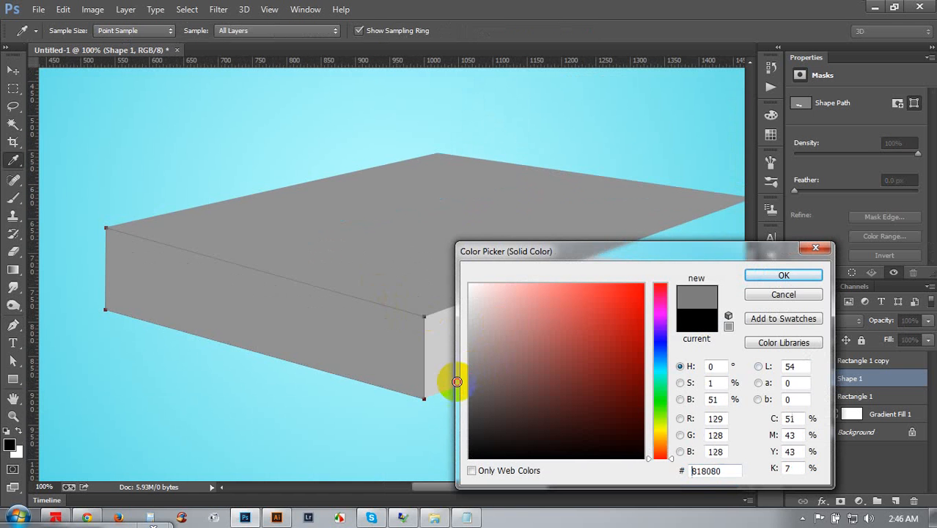
pyautogui.click(447, 383)
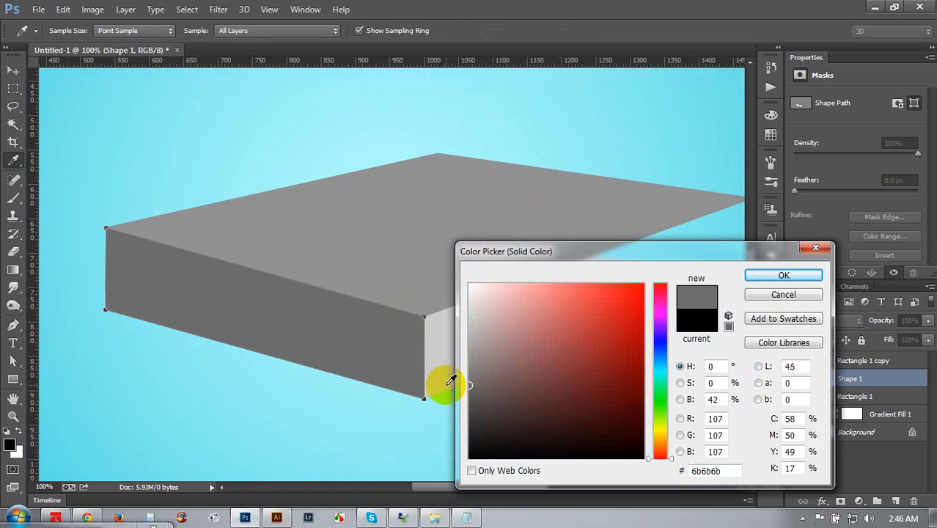
pyautogui.click(755, 278)
# Add a new layer above Shape 1 and start a pen shape there with a vertical edge joining the diamonds' right corners
pyautogui.hscroll(5, 440, 330)
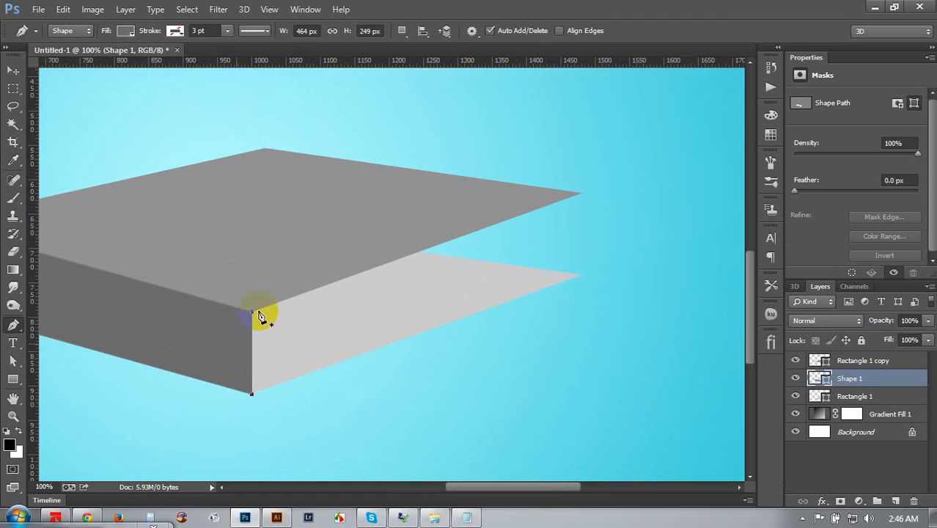
pyautogui.scroll(2, 580, 246)
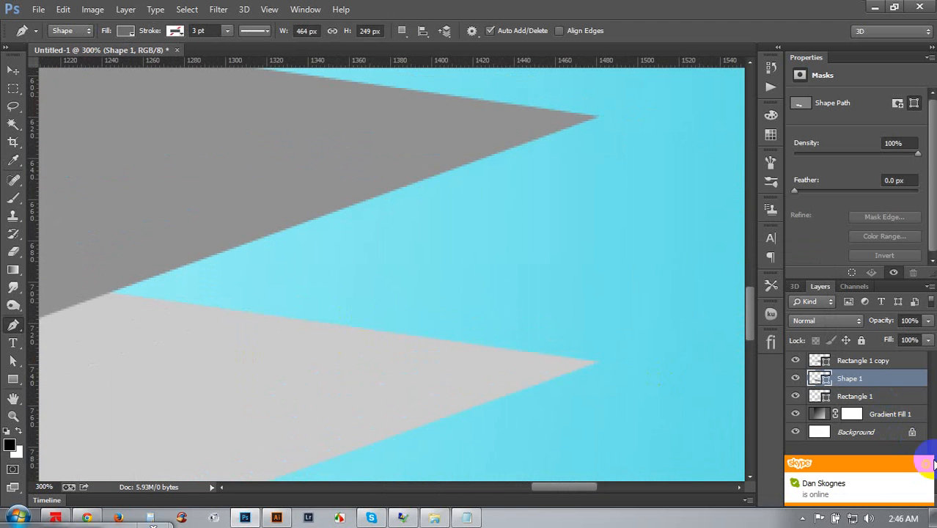
pyautogui.click(925, 467)
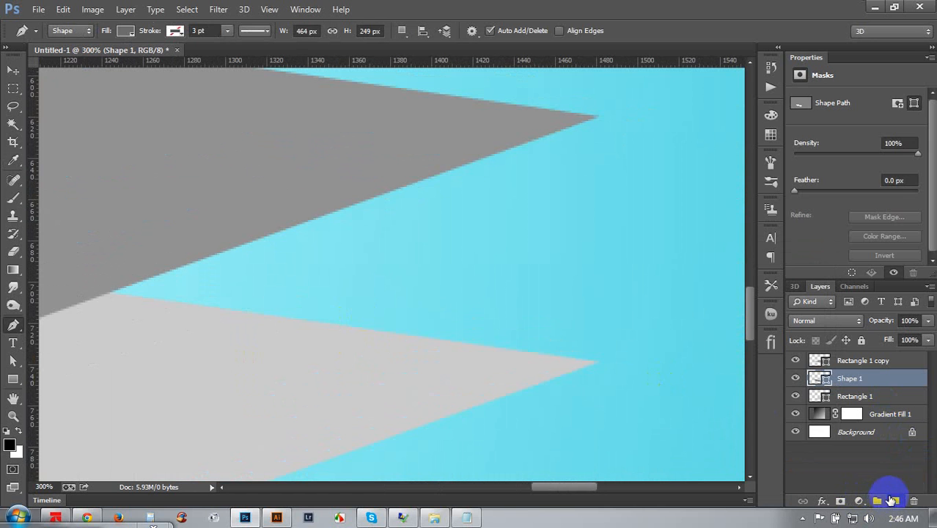
pyautogui.click(893, 501)
pyautogui.click(594, 121)
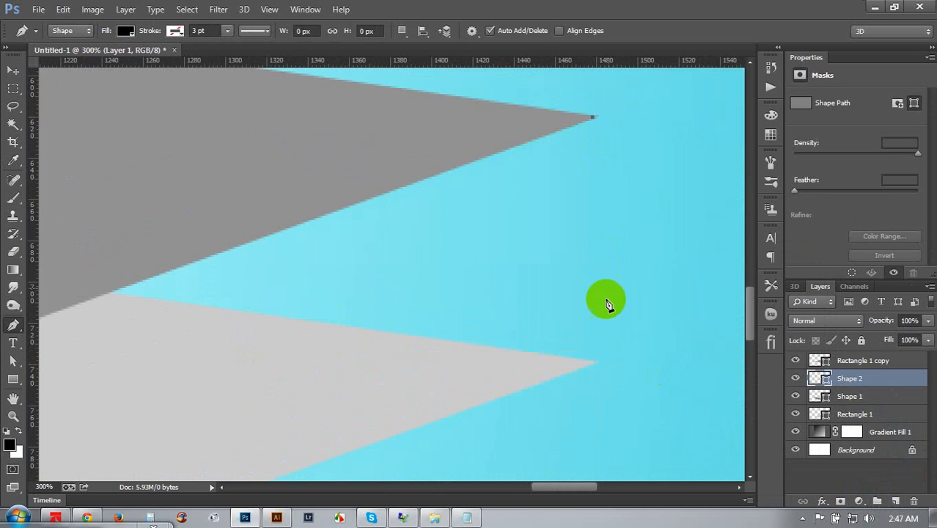
pyautogui.click(594, 367)
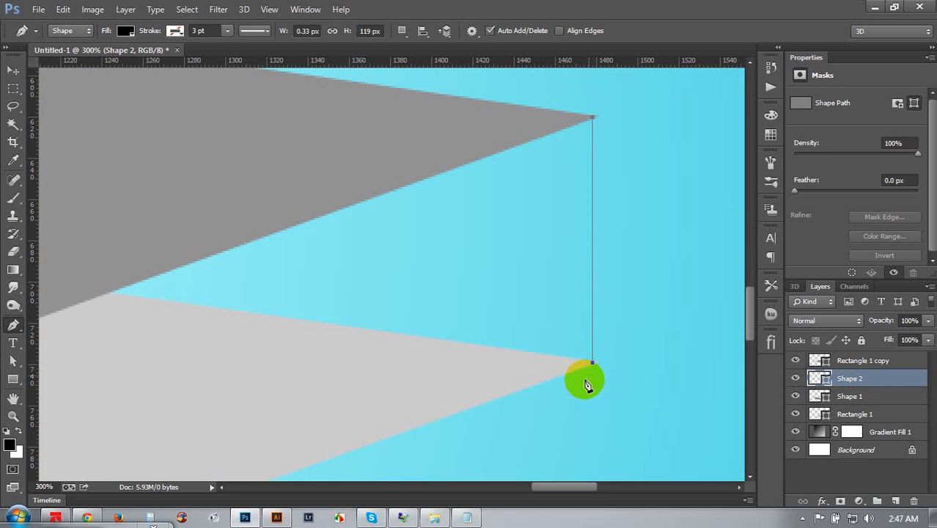
# Complete the right side face by extending the path through the lower and upper front corners and closing it at its start
pyautogui.scroll(-4, 366, 341)
pyautogui.moveTo(366, 341); pyautogui.dragTo(443, 355)
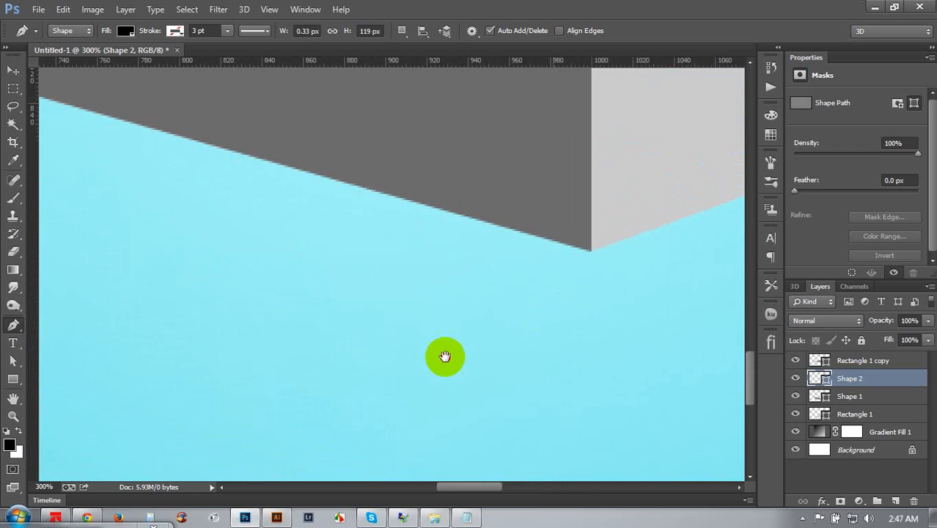
pyautogui.click(484, 321)
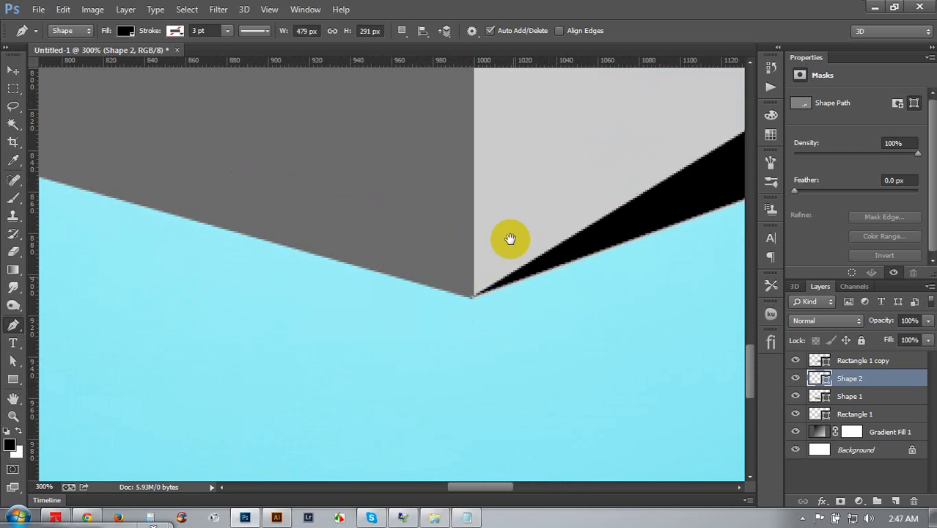
pyautogui.scroll(5, 473, 366)
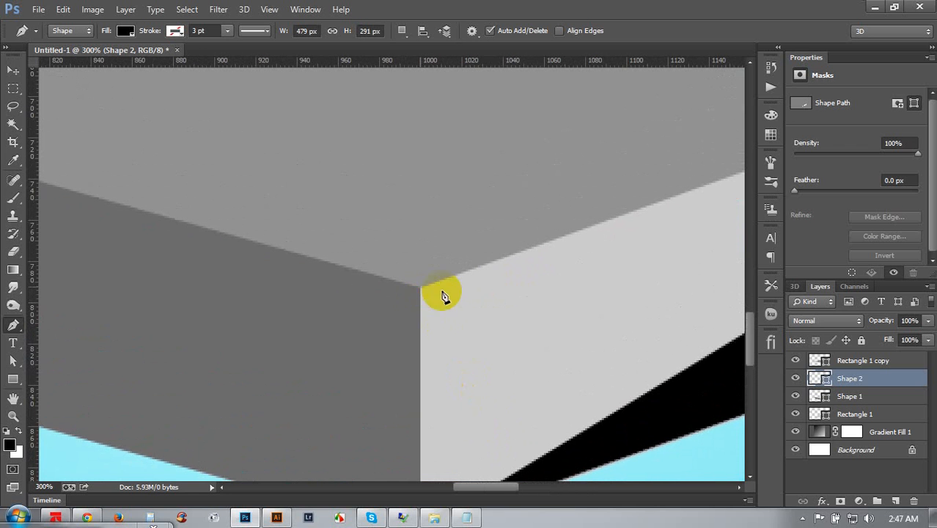
pyautogui.click(420, 286)
pyautogui.moveTo(471, 304); pyautogui.dragTo(325, 328)
pyautogui.moveTo(617, 220); pyautogui.dragTo(360, 294)
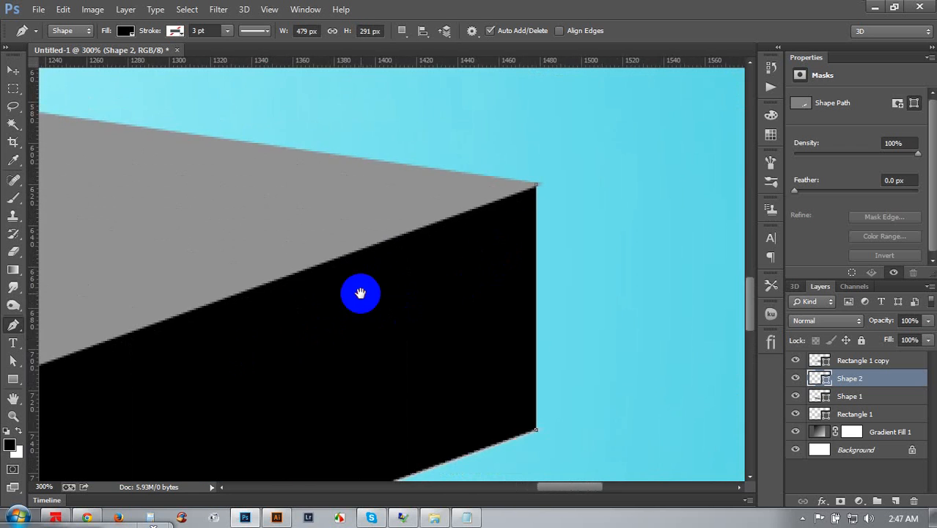
pyautogui.scroll(-2, 547, 241)
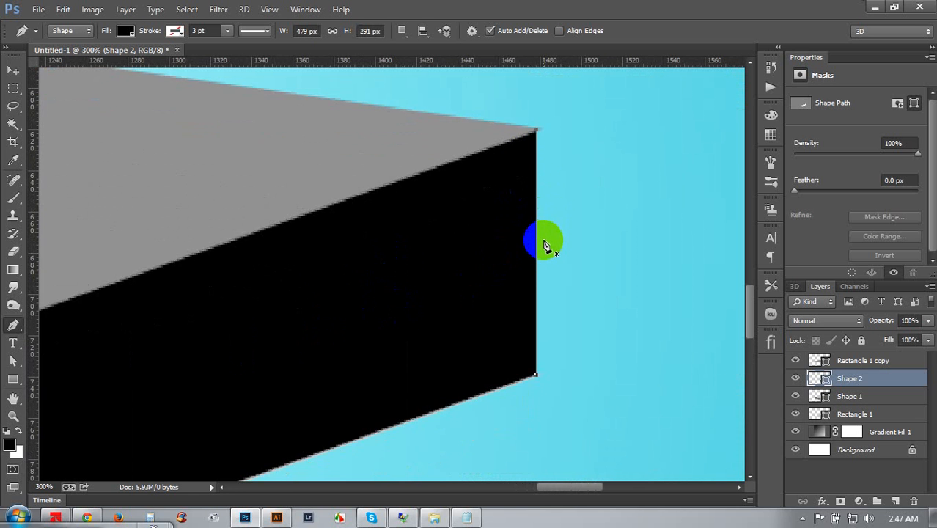
# Recolor the right side face with the light gray fill #afafaf
pyautogui.scroll(-5, 545, 246)
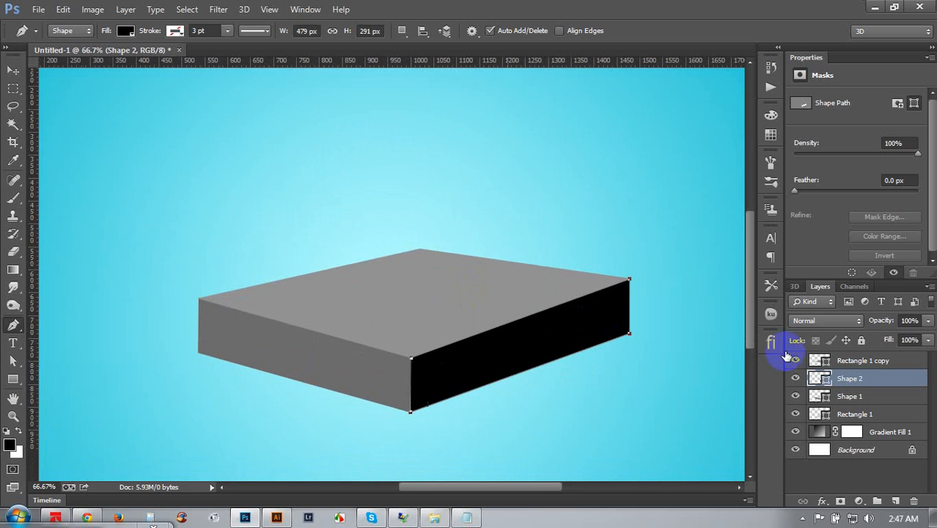
pyautogui.click(820, 375)
pyautogui.doubleClick(816, 378)
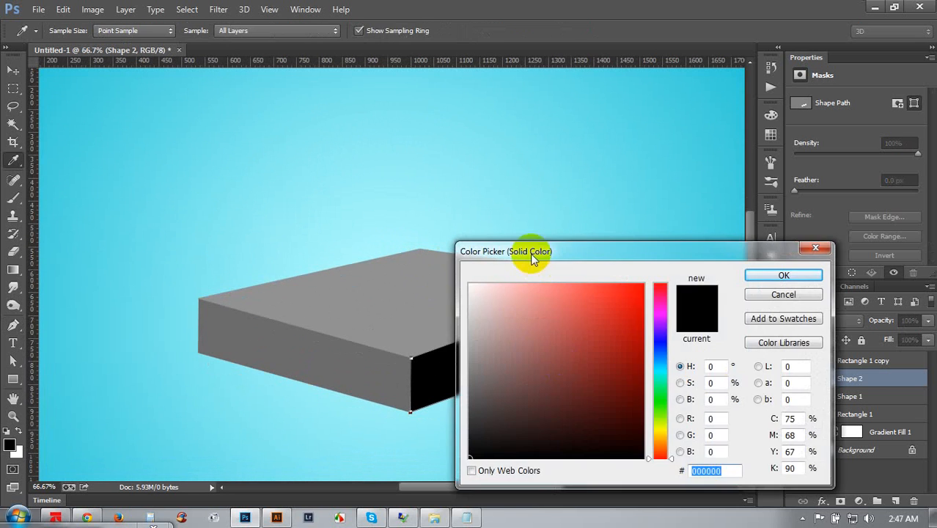
pyautogui.moveTo(540, 247); pyautogui.dragTo(690, 192)
pyautogui.click(465, 308)
pyautogui.click(595, 281)
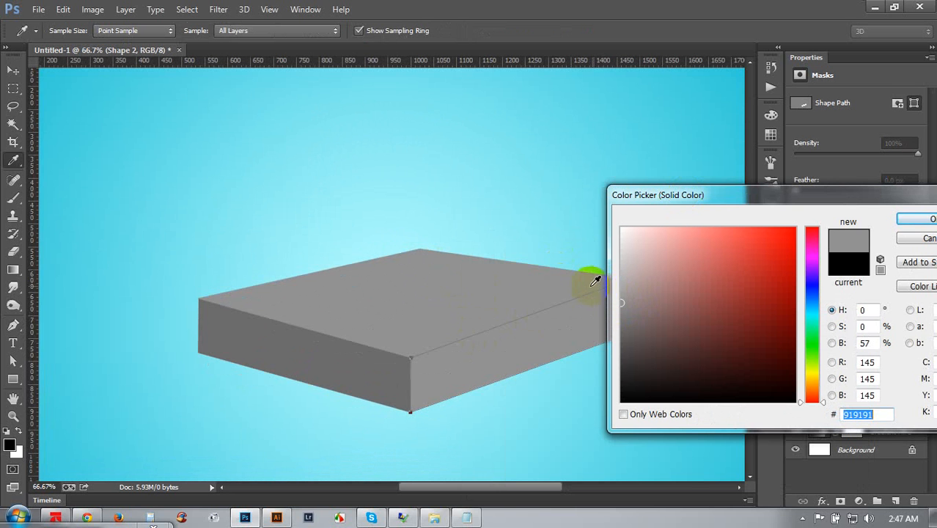
pyautogui.click(600, 280)
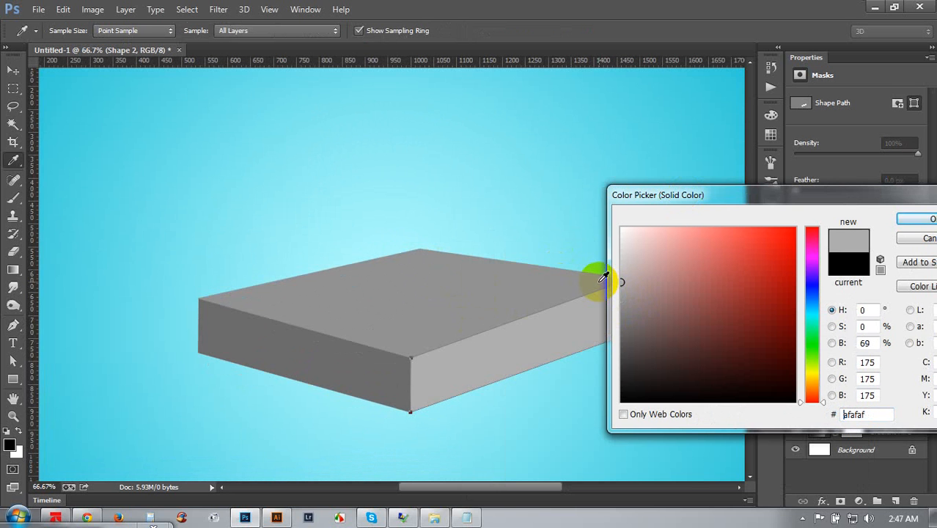
pyautogui.click(917, 217)
# Nudge the right corner anchor of Rectangle 1 copy with the Direct Selection Tool so it meets the right face's upper corner
pyautogui.press('v')
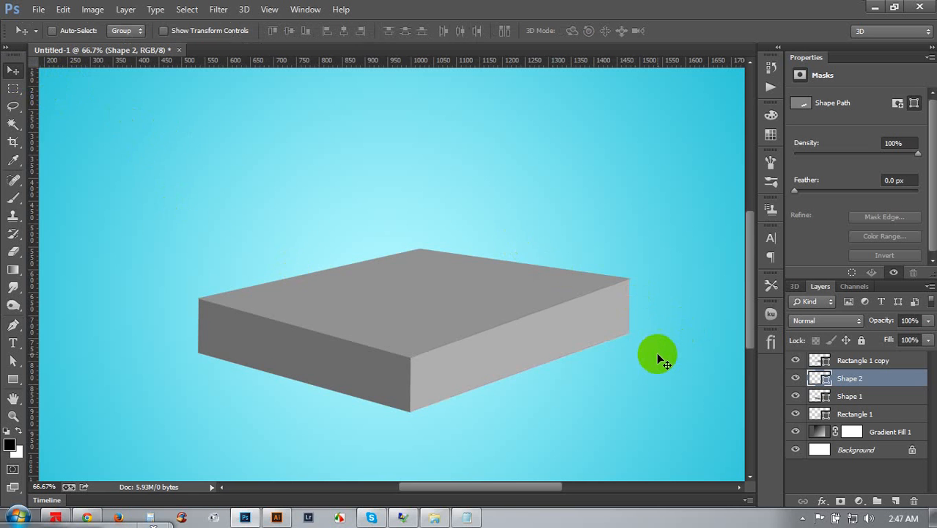
pyautogui.hotkey('ctrl', '+')
pyautogui.moveTo(628, 303); pyautogui.dragTo(434, 291)
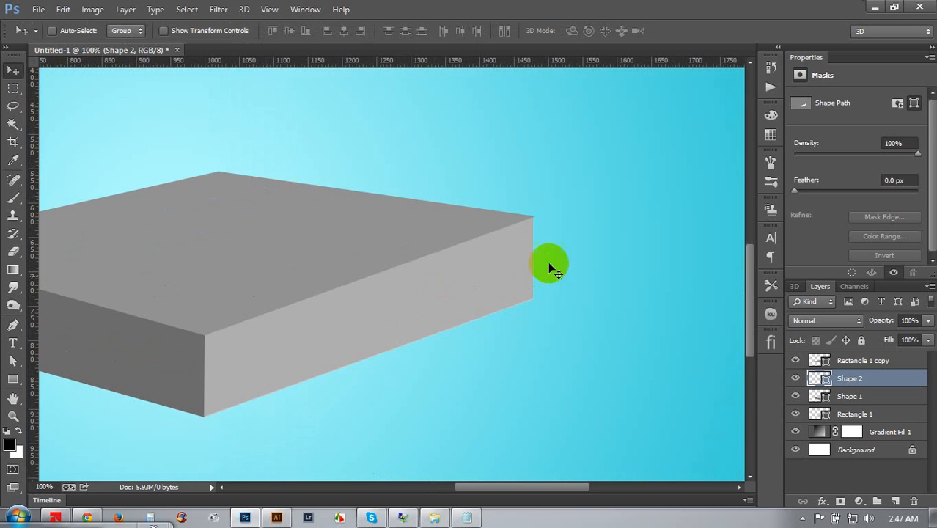
pyautogui.scroll(2, 546, 250)
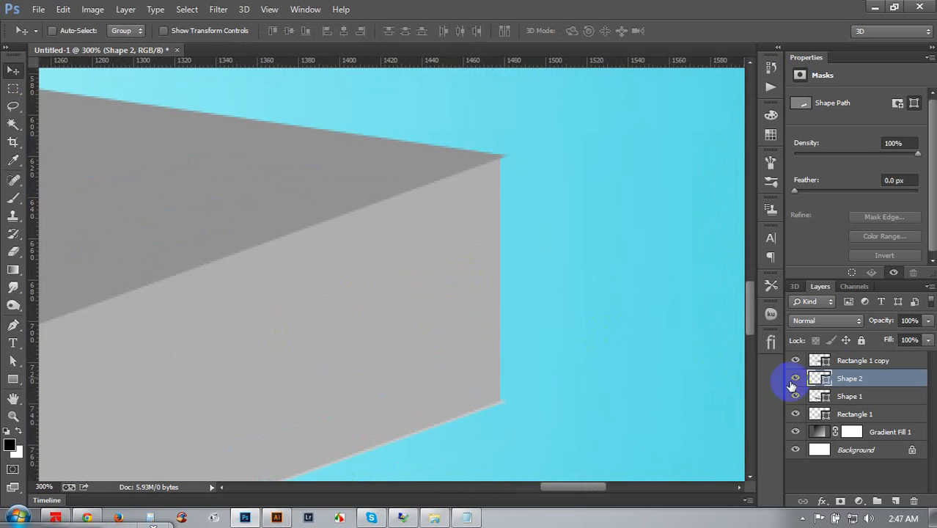
pyautogui.click(844, 360)
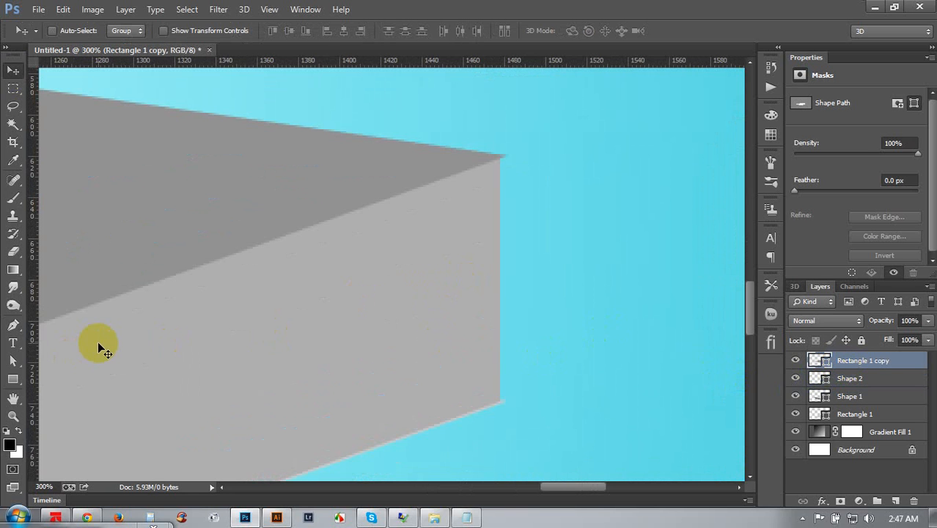
pyautogui.click(13, 361)
pyautogui.click(11, 366)
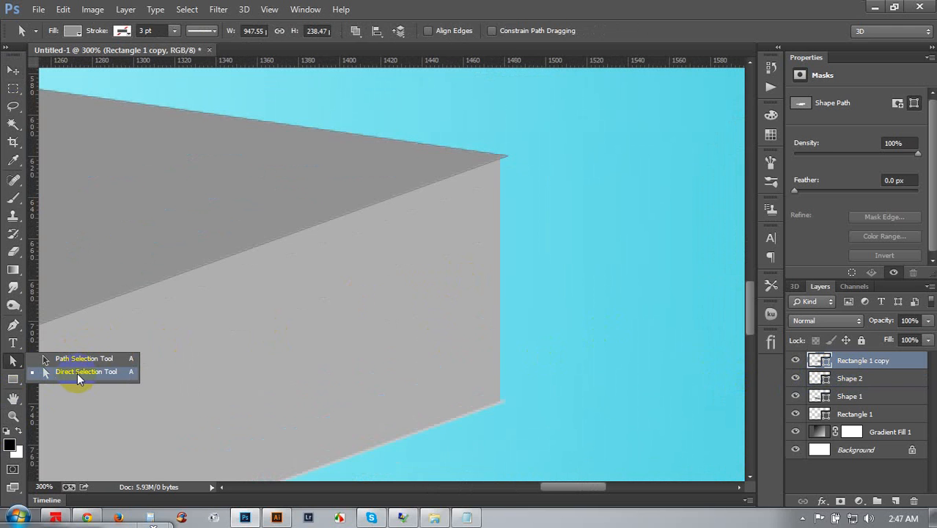
pyautogui.click(77, 373)
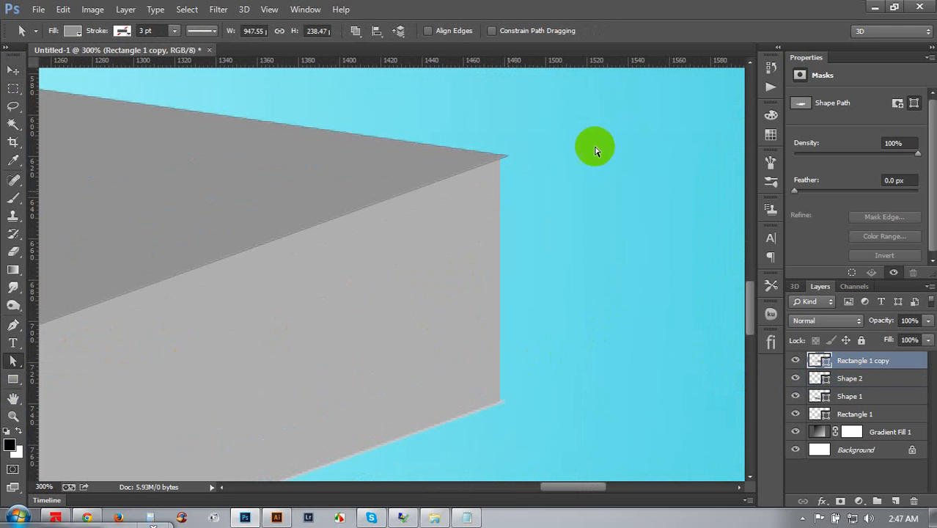
pyautogui.click(505, 156)
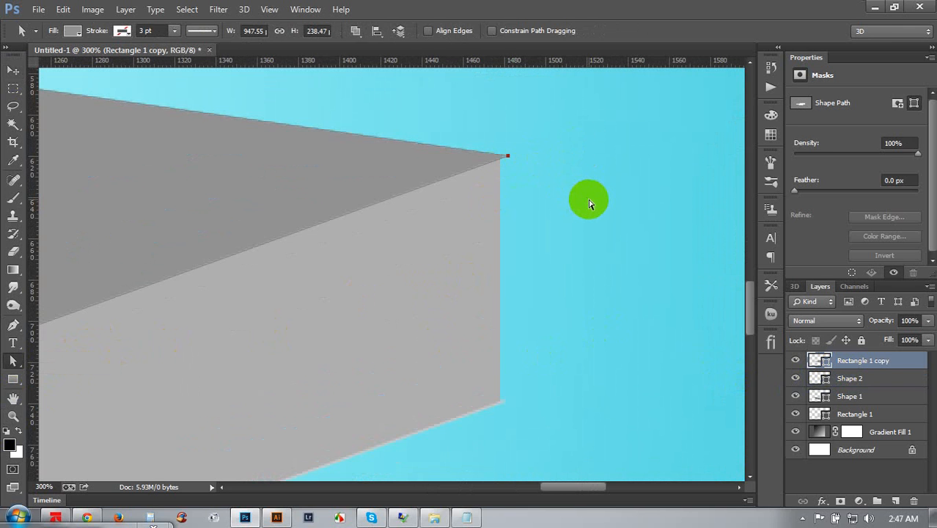
pyautogui.press('Down')
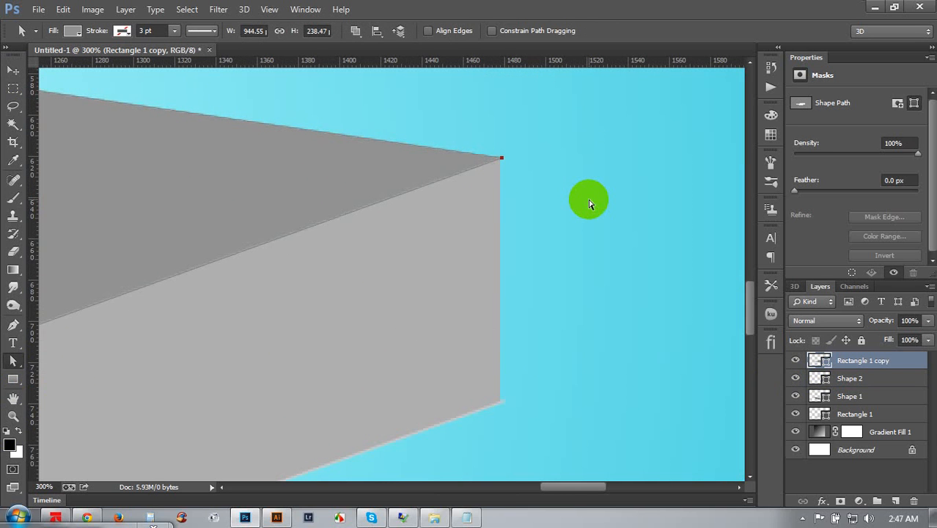
# Nudge the right corner anchor of Rectangle 1 copy downward to reduce the height of the box's right side
pyautogui.press('Down')
pyautogui.press('Down')
pyautogui.press('Down')
pyautogui.press('Down')
pyautogui.press('Down')
pyautogui.press('Down')
pyautogui.press('Down')
pyautogui.press('Down')
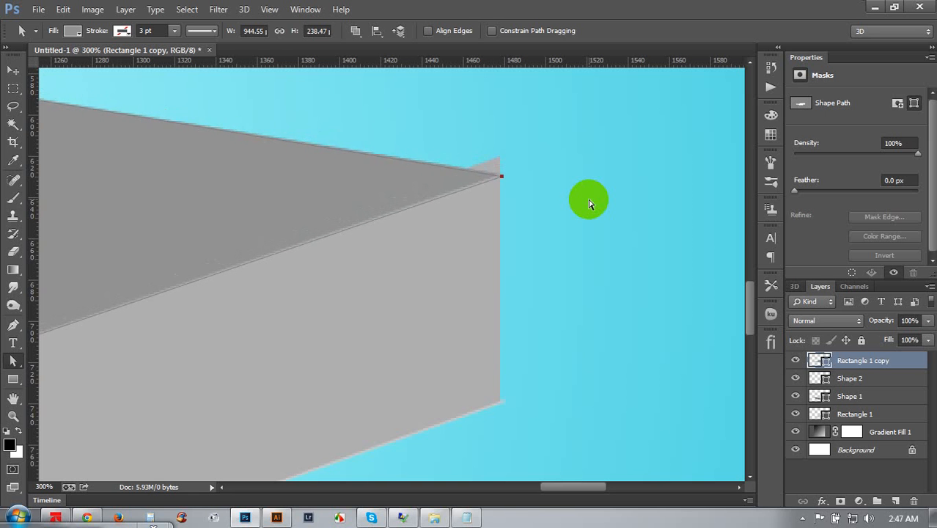
pyautogui.press('Down')
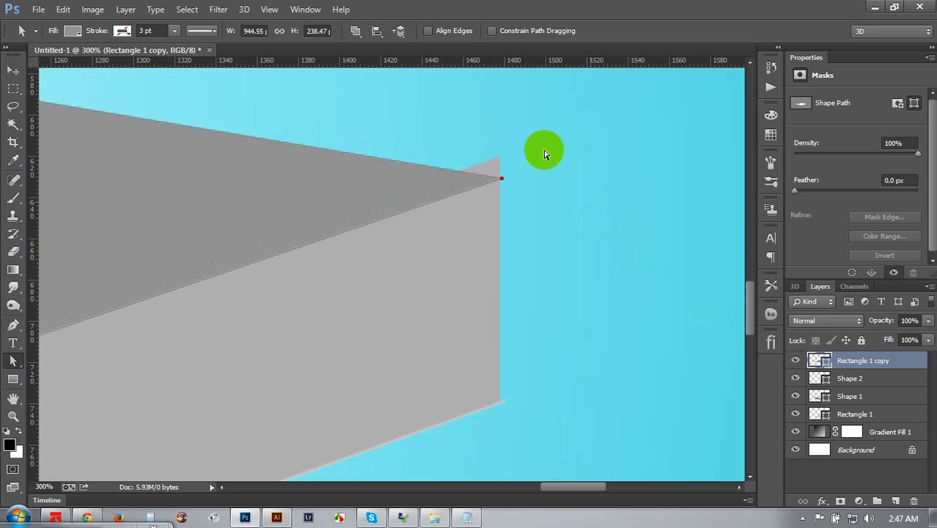
# Lower the upper right anchor of Shape 2 until it meets the right corner of the top face
pyautogui.click(506, 165)
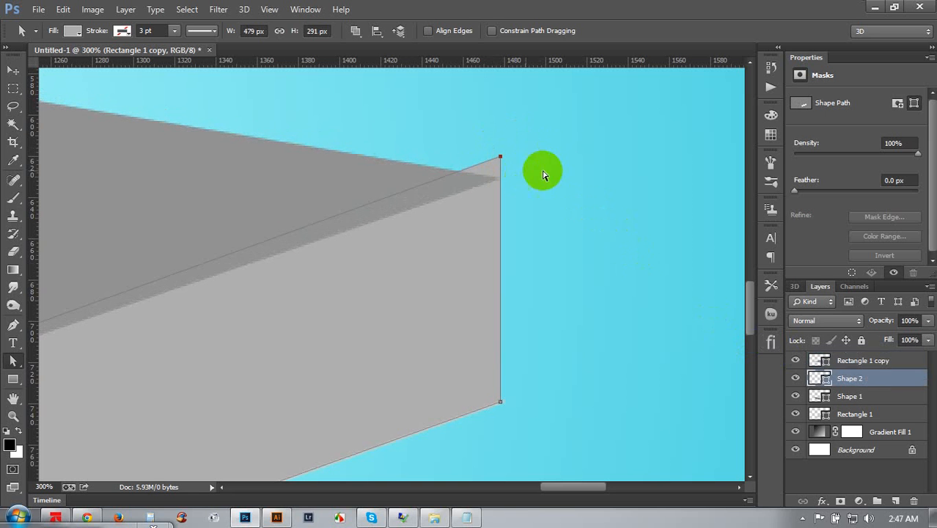
pyautogui.press('Down')
pyautogui.press('Down')
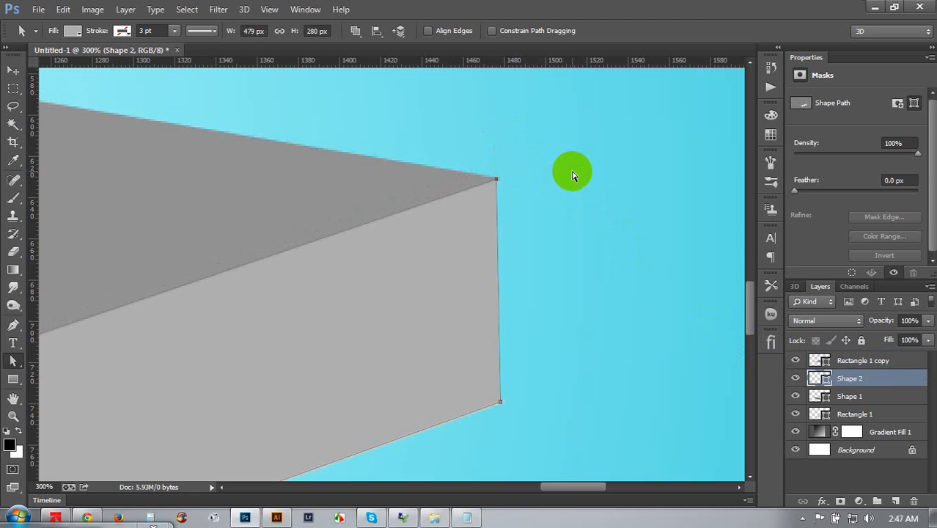
pyautogui.scroll(-4, 574, 176)
pyautogui.scroll(1, 475, 200)
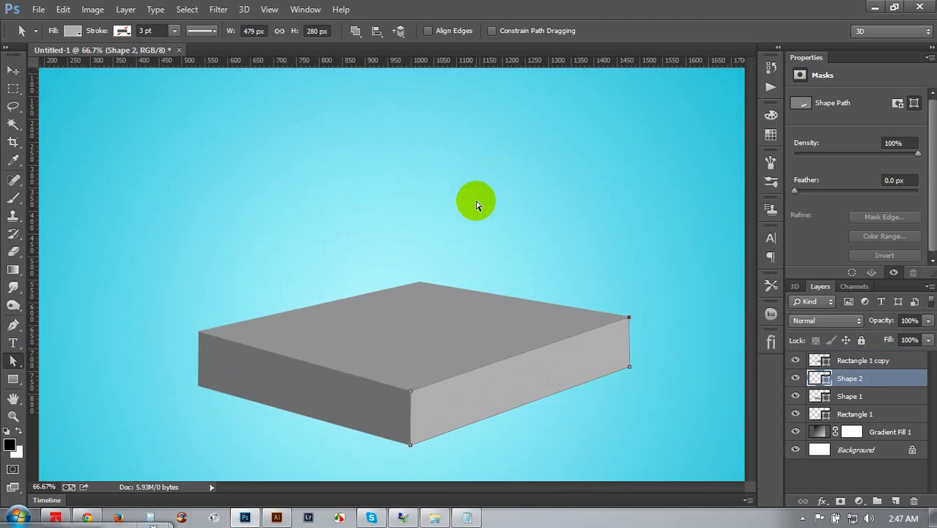
# Lower the box's upper right and upper left corners slightly, moving the anchors of the top face and adjoining side face together
pyautogui.moveTo(661, 334); pyautogui.dragTo(616, 304)
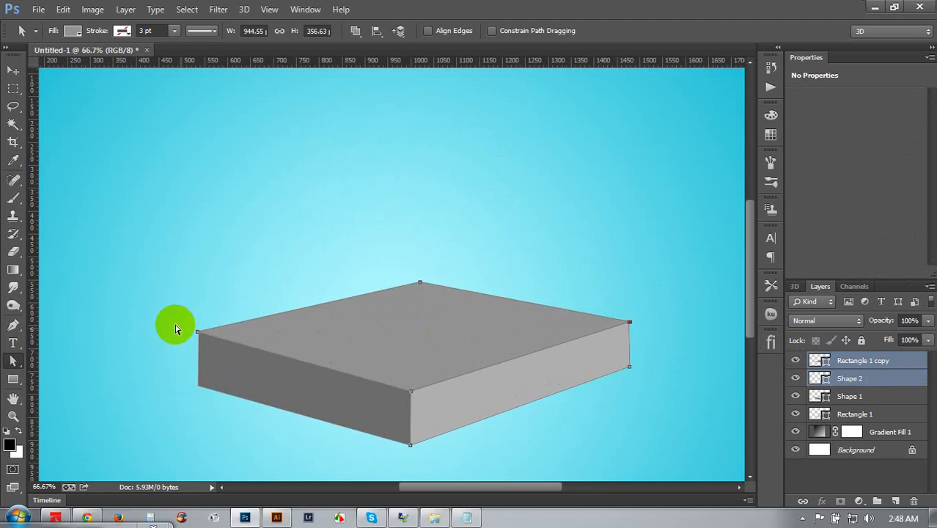
pyautogui.click(209, 346)
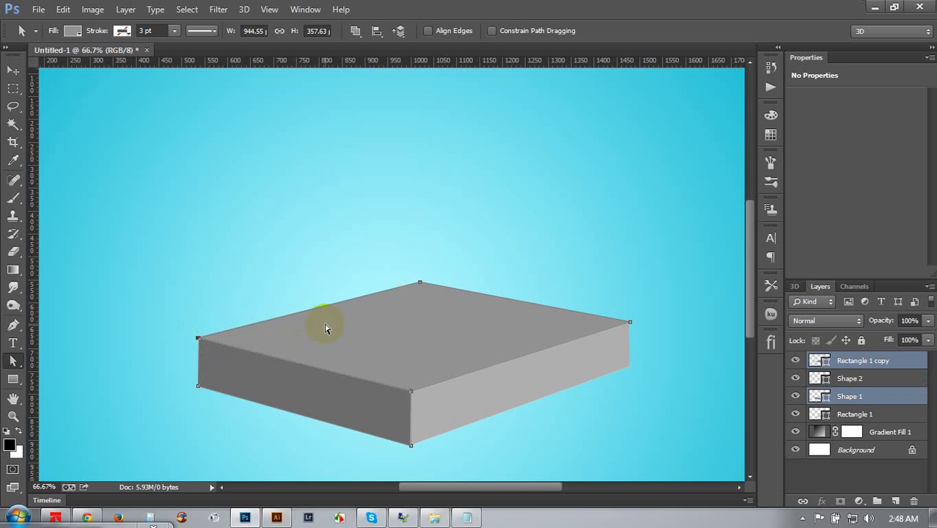
pyautogui.click(13, 70)
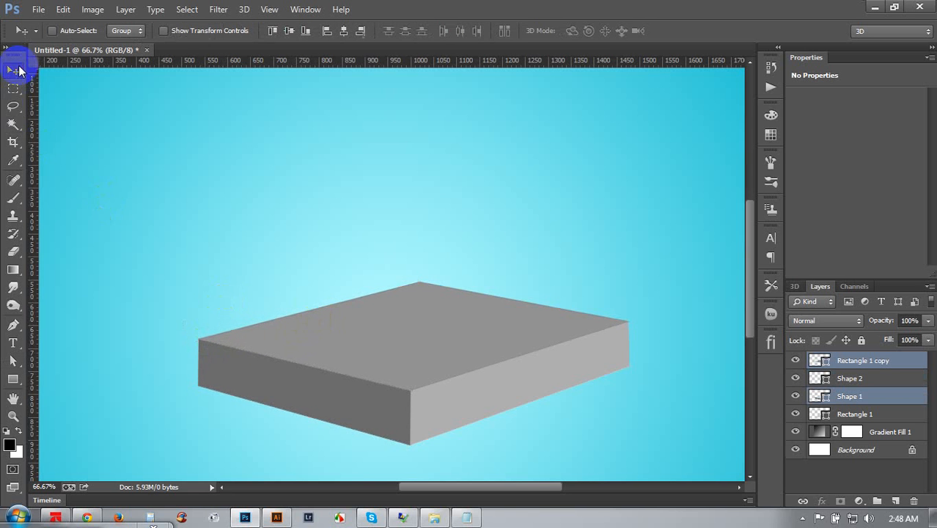
# Group the layers from Rectangle 1 copy down to Rectangle 1 and name the group "#D Floor"
pyautogui.scroll(-3, 399, 263)
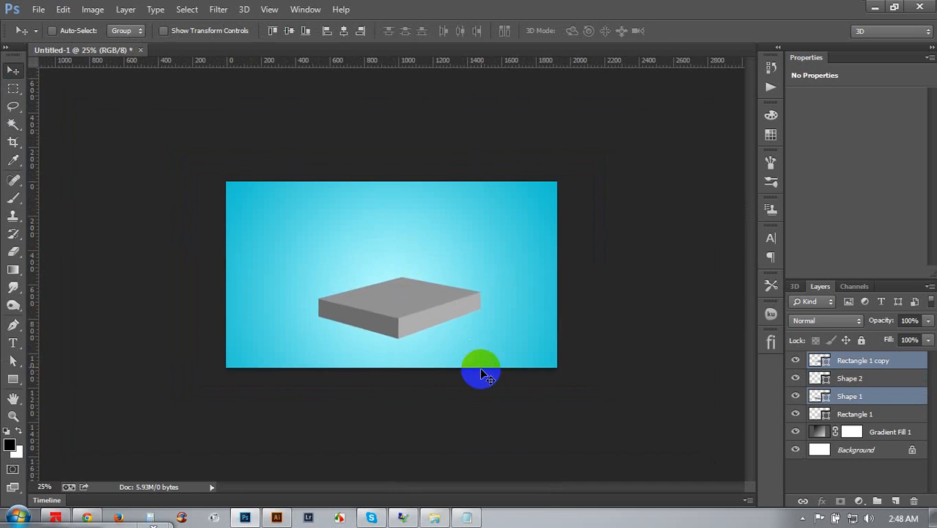
pyautogui.scroll(2, 479, 375)
pyautogui.scroll(1, 480, 368)
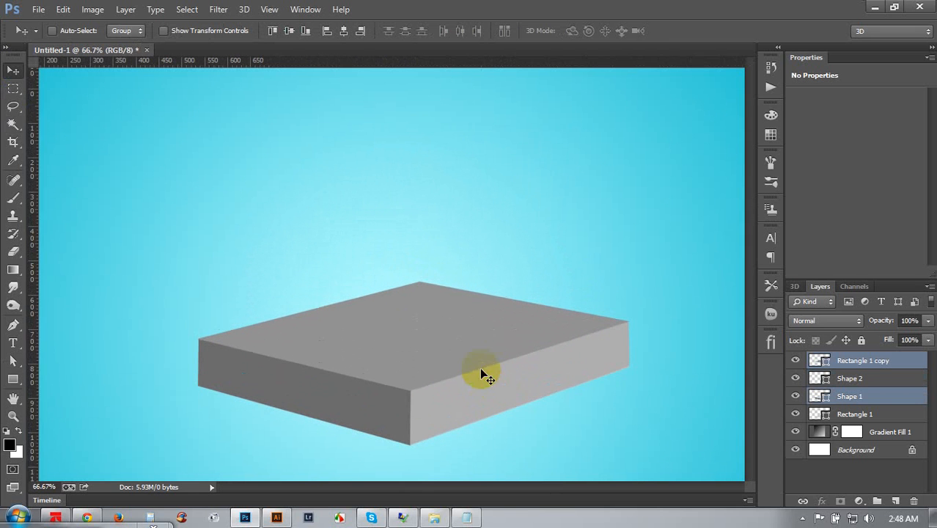
pyautogui.keyDown('ctrl'); pyautogui.click(847, 397); pyautogui.keyUp('ctrl')
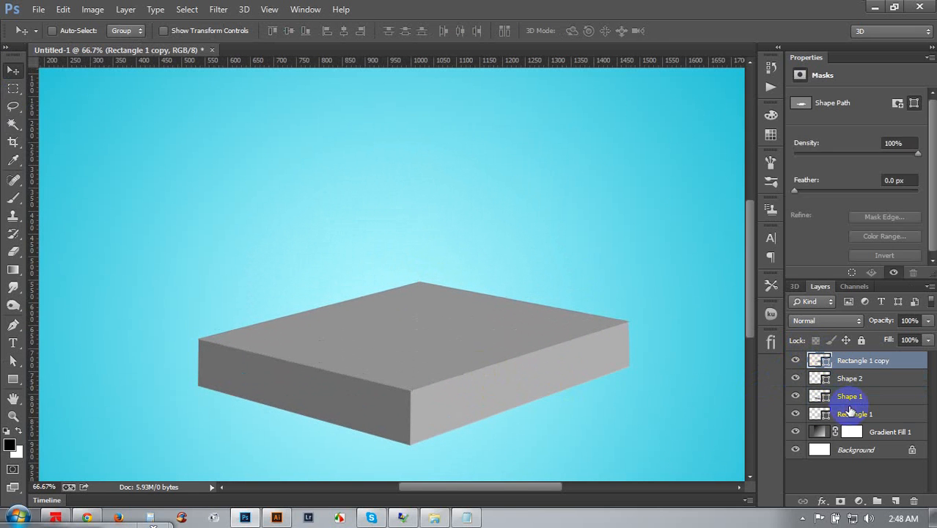
pyautogui.keyDown('shift'); pyautogui.click(849, 412); pyautogui.keyUp('shift')
pyautogui.hotkey('ctrl', 'g')
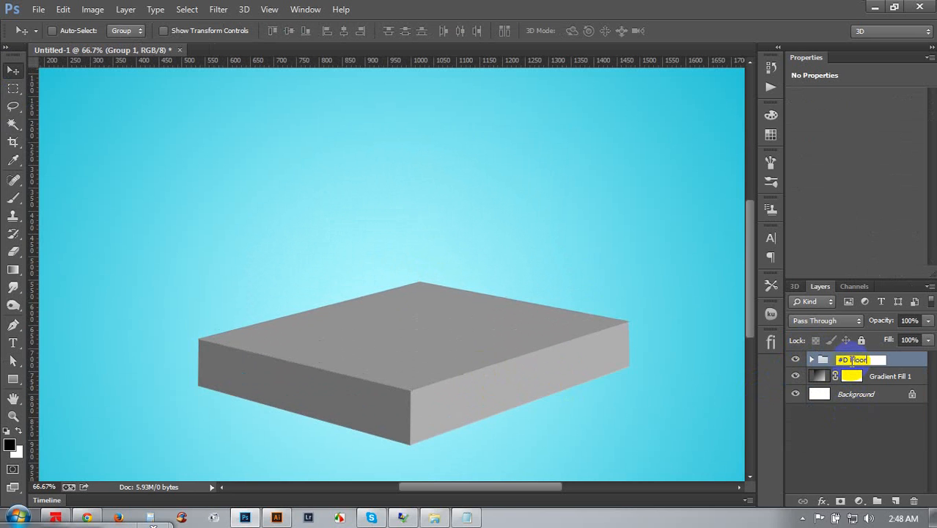
pyautogui.click(909, 372)
# Scale the #D Floor group about its center to about 92% and move it slightly down the canvas
pyautogui.scroll(-3, 382, 318)
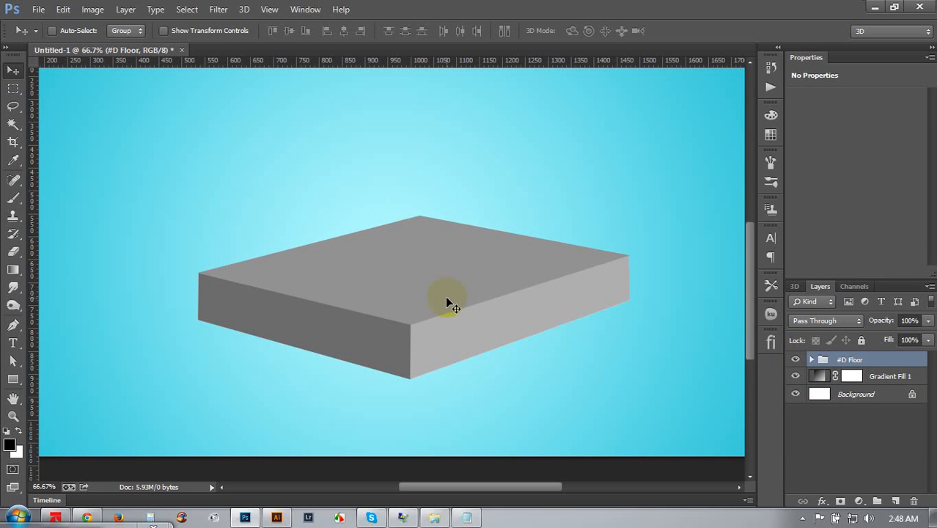
pyautogui.hotkey('ctrl', 't')
pyautogui.moveTo(632, 218); pyautogui.dragTo(654, 218)
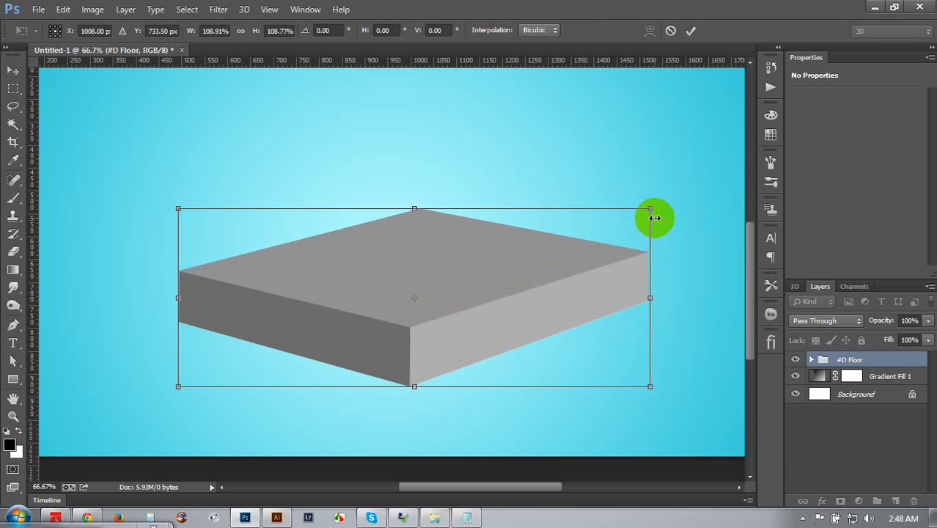
pyautogui.hotkey('ctrl', '-')
pyautogui.hotkey('ctrl', '-')
pyautogui.hotkey('ctrl', '+')
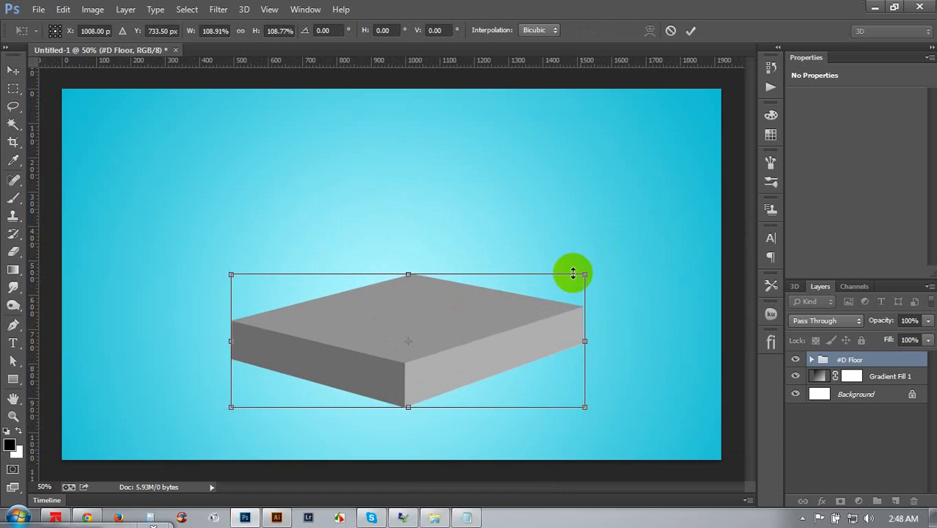
pyautogui.moveTo(593, 275); pyautogui.dragTo(550, 285)
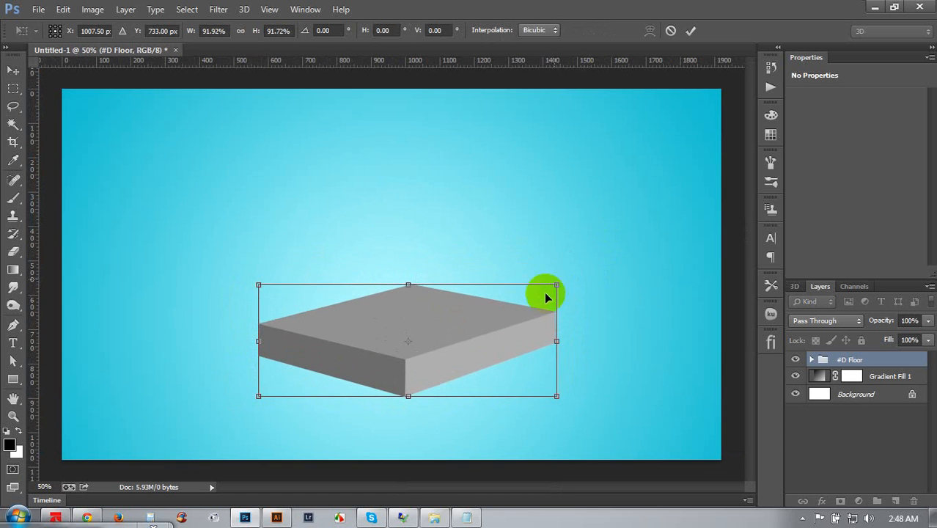
pyautogui.moveTo(515, 313); pyautogui.dragTo(513, 320)
pyautogui.press('Return')
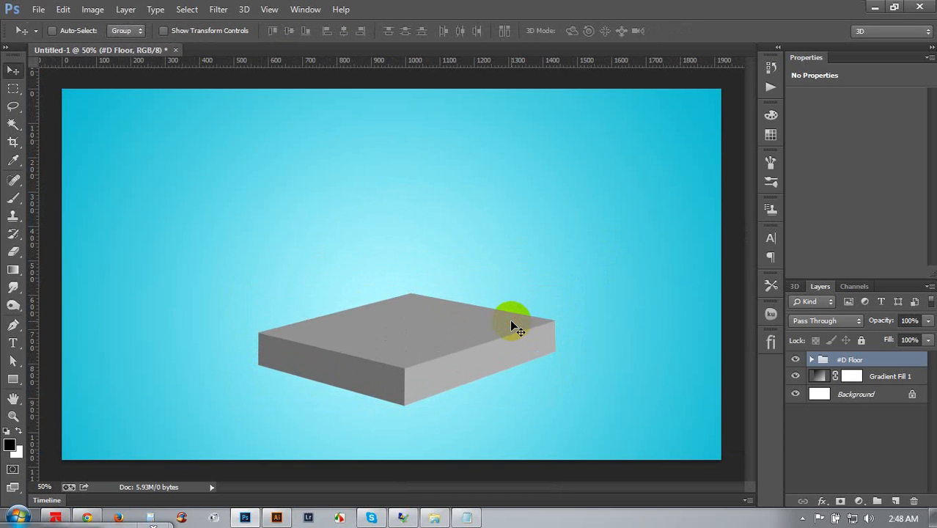
# Examine the resized box's faces, edges and corners up close for misalignment
pyautogui.hotkey('ctrl', '+')
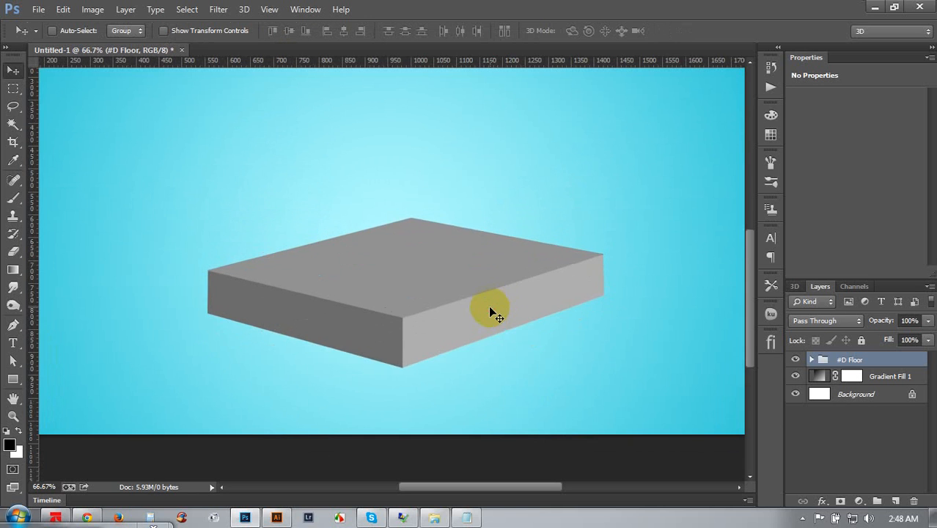
pyautogui.hotkey('ctrl', '+')
pyautogui.scroll(-3, 491, 309)
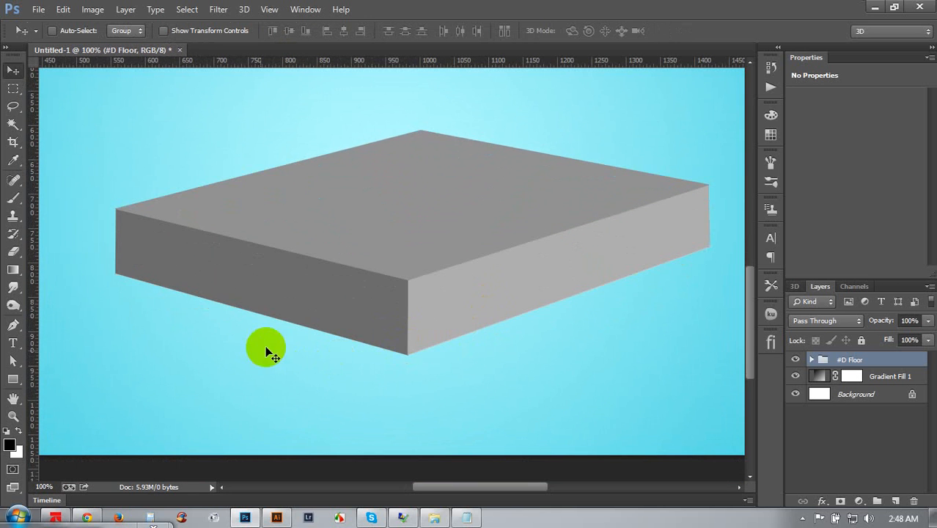
pyautogui.hotkey('ctrl', '+')
pyautogui.hotkey('ctrl', '-')
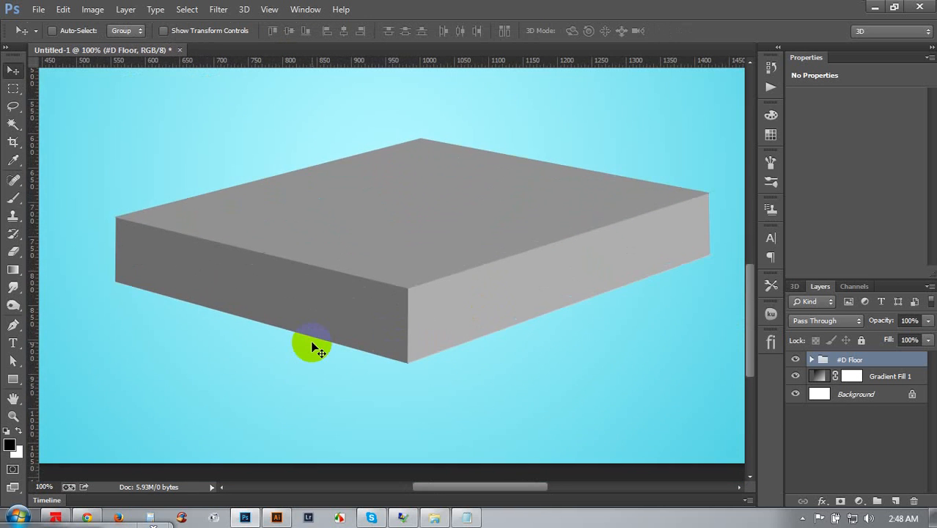
pyautogui.hotkey('ctrl', '-')
pyautogui.hotkey('ctrl', '+')
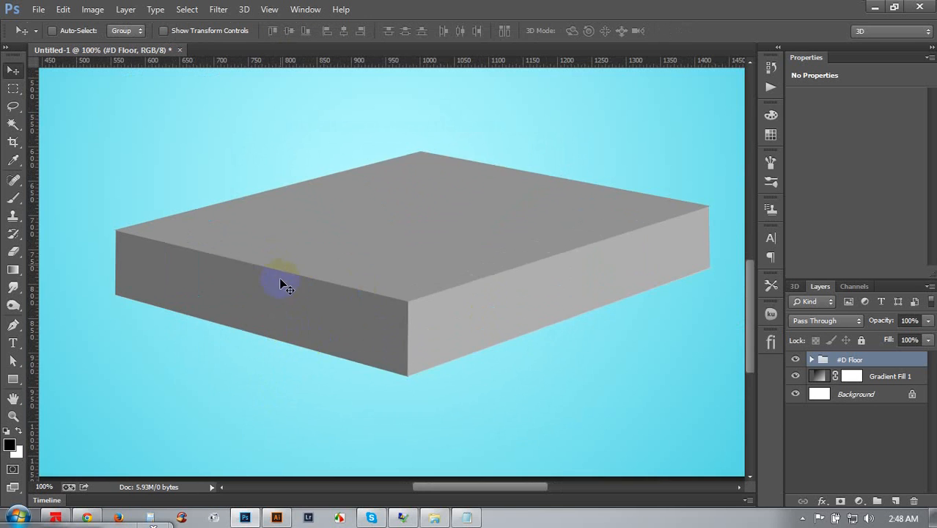
pyautogui.hotkey('ctrl', '+')
pyautogui.hotkey('ctrl', '+')
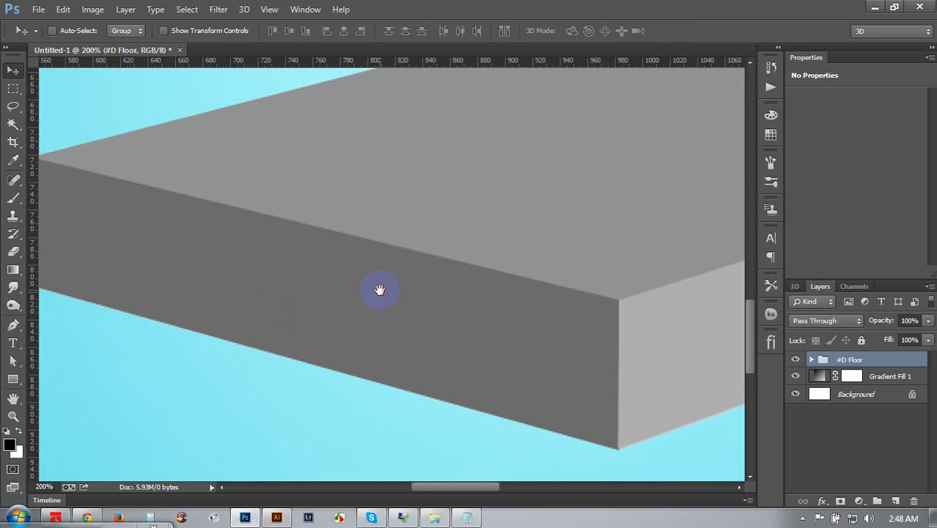
# Expand the #D Floor group and nudge the left corner anchor of Rectangle 1 copy onto the left face's upper corner
pyautogui.hscroll(-6, 352, 289)
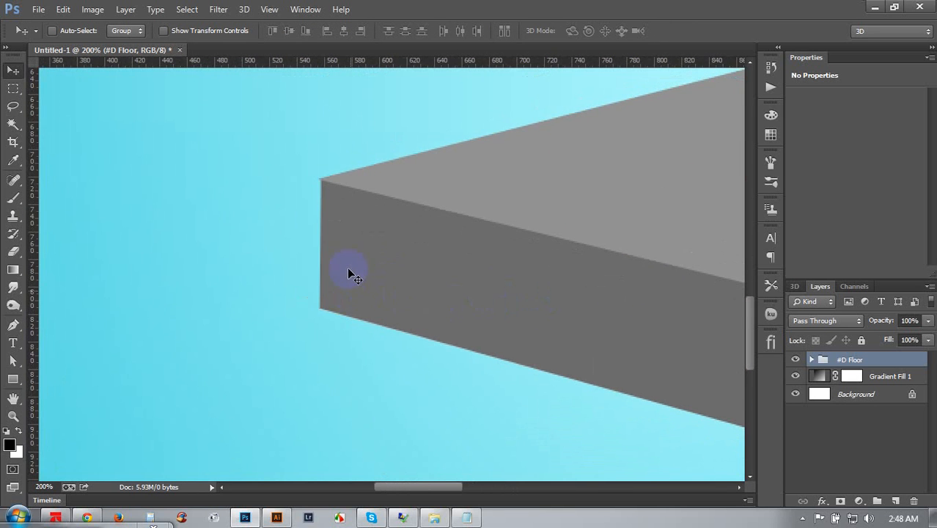
pyautogui.hotkey('ctrl', '+')
pyautogui.hotkey('ctrl', '+')
pyautogui.scroll(3, 374, 274)
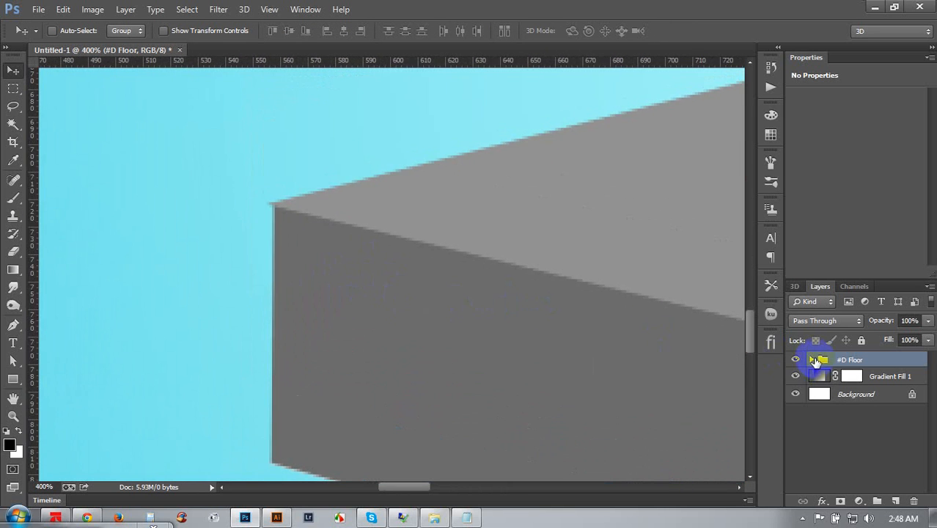
pyautogui.click(812, 360)
pyautogui.click(849, 377)
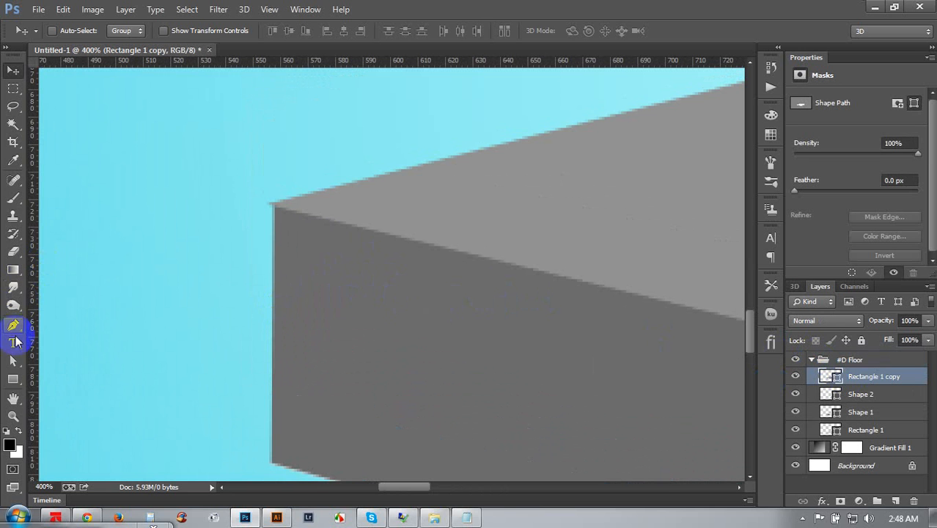
pyautogui.click(12, 360)
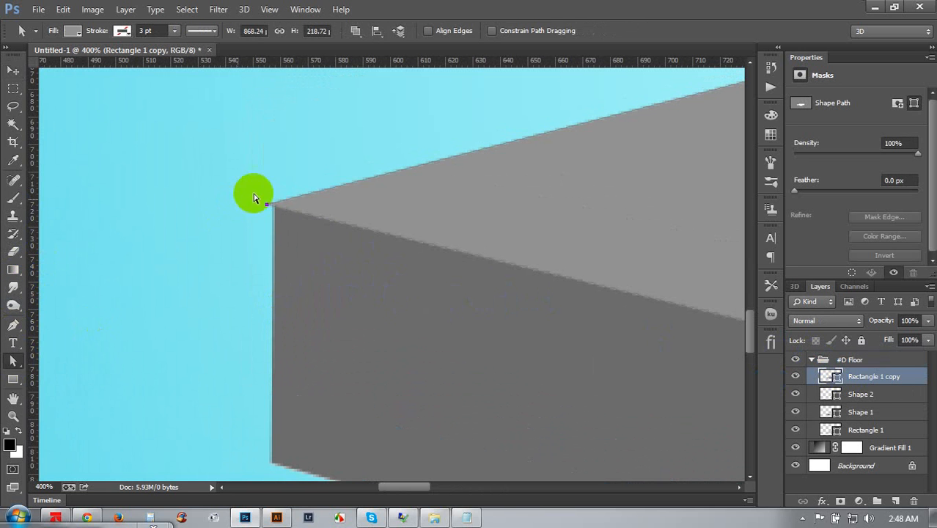
pyautogui.moveTo(257, 199); pyautogui.dragTo(272, 218)
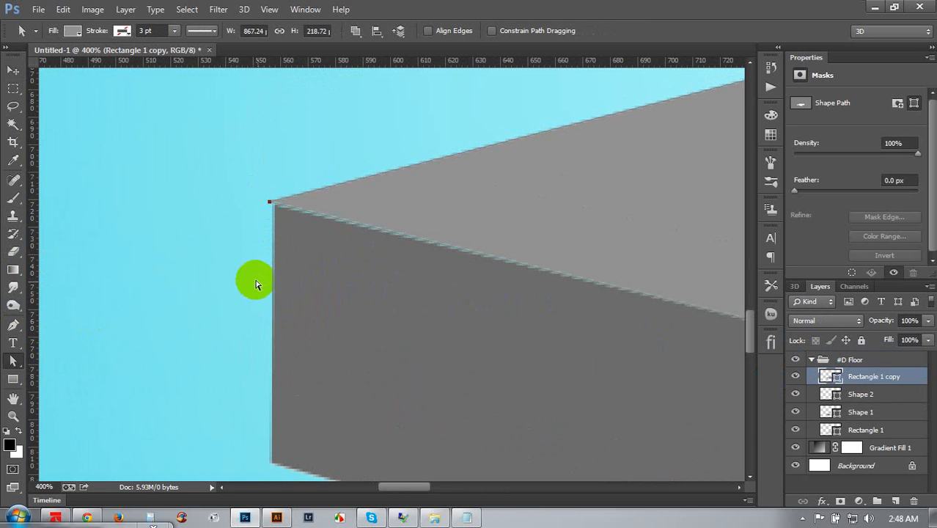
pyautogui.press('Up')
pyautogui.press('Right')
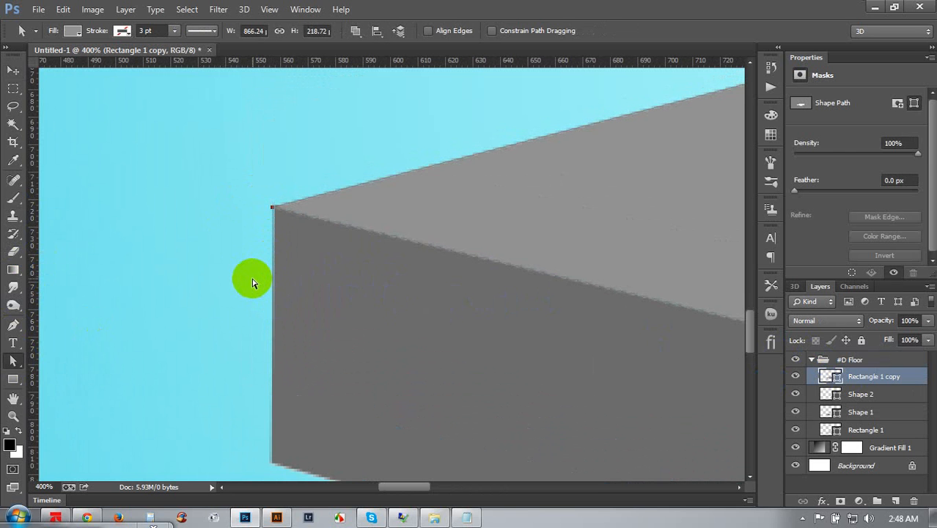
pyautogui.click(10, 71)
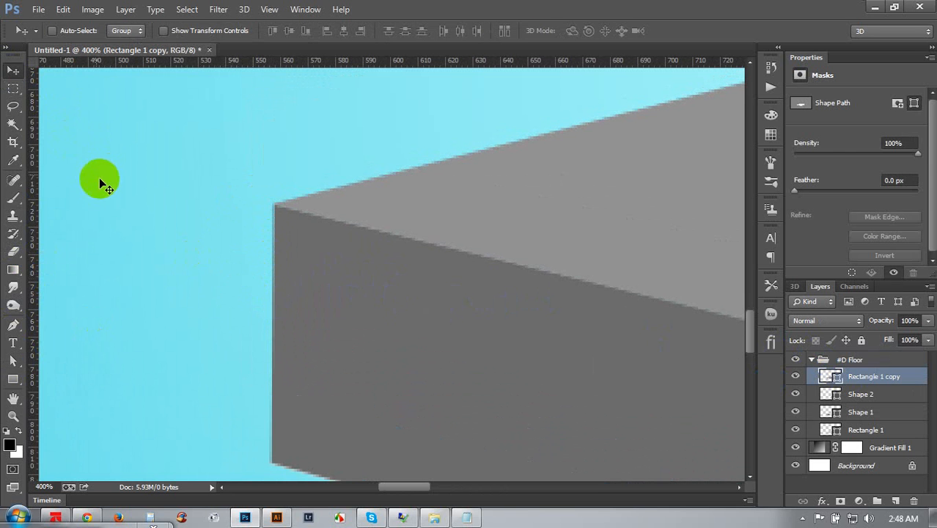
pyautogui.scroll(-4, 566, 272)
pyautogui.scroll(-1, 565, 269)
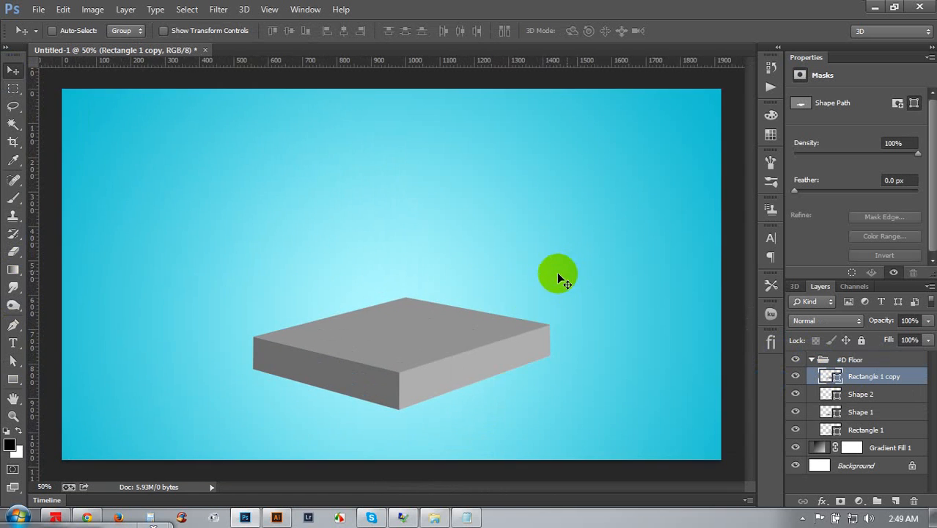
pyautogui.scroll(1, 520, 292)
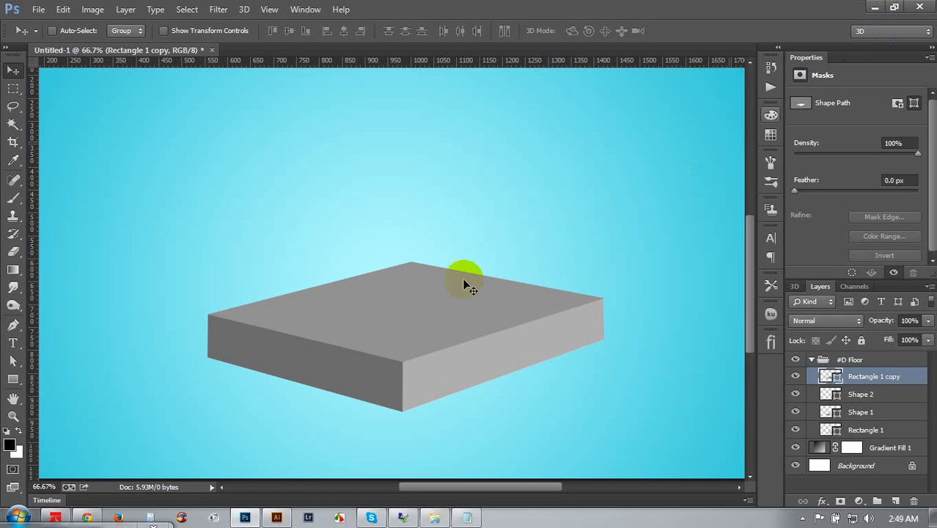
# Preview science-of-soil-hero-image from the New tutorial folder on the desktop and open it in Photoshop as a separate document
pyautogui.click(875, 9)
pyautogui.doubleClick(913, 261)
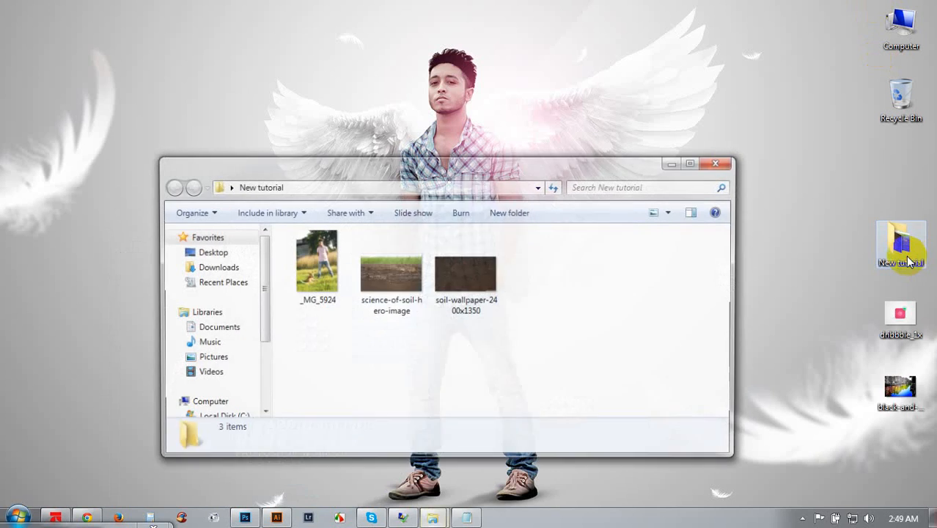
pyautogui.click(382, 282)
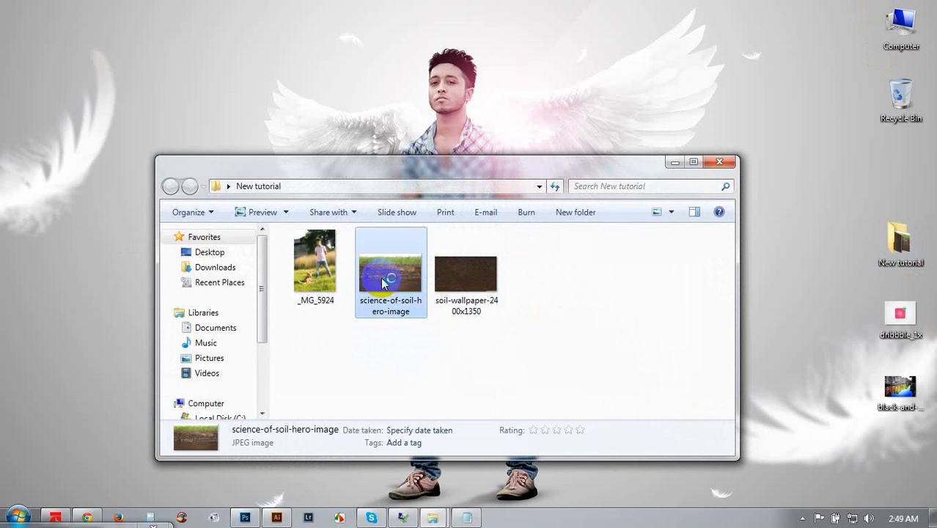
pyautogui.doubleClick(382, 282)
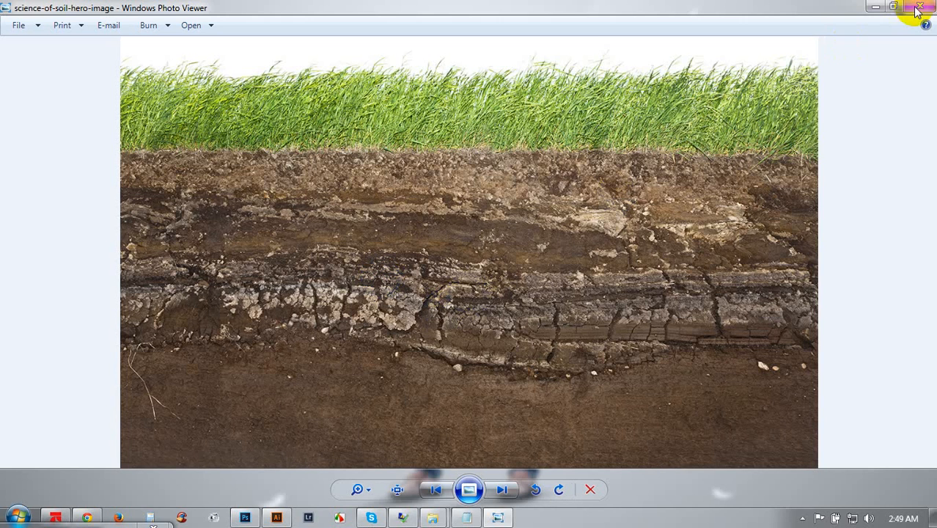
pyautogui.click(918, 8)
pyautogui.moveTo(394, 303); pyautogui.dragTo(478, 48)
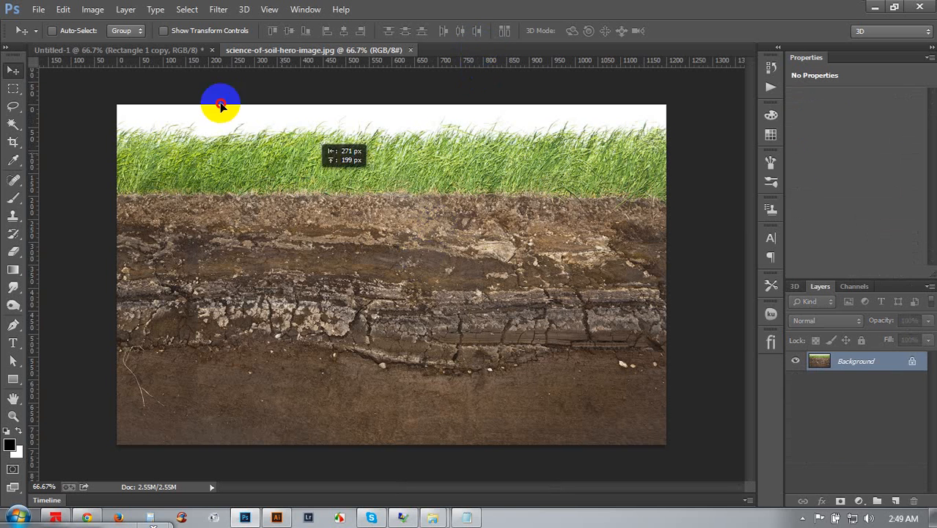
# Copy the soil image into Untitled-1, stack it directly above Shape 2 and clip it to that shape
pyautogui.moveTo(220, 101); pyautogui.dragTo(411, 240)
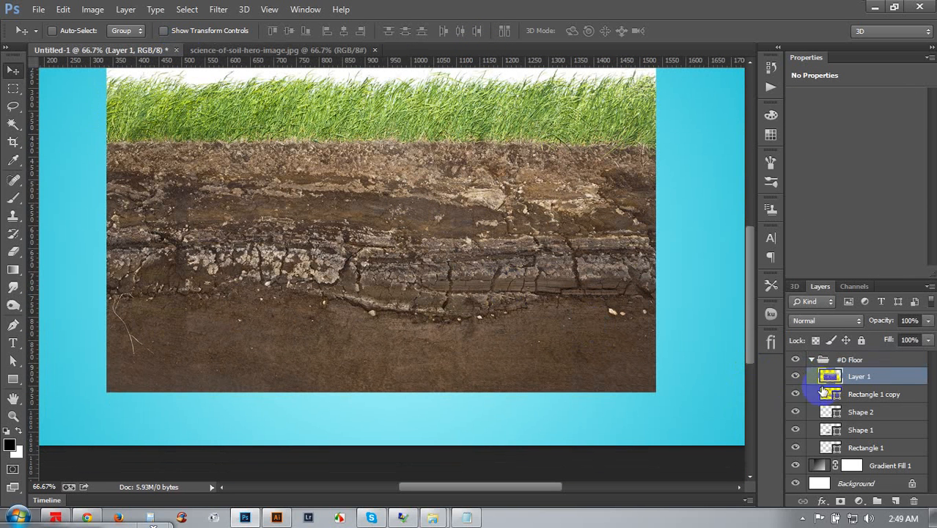
pyautogui.click(796, 376)
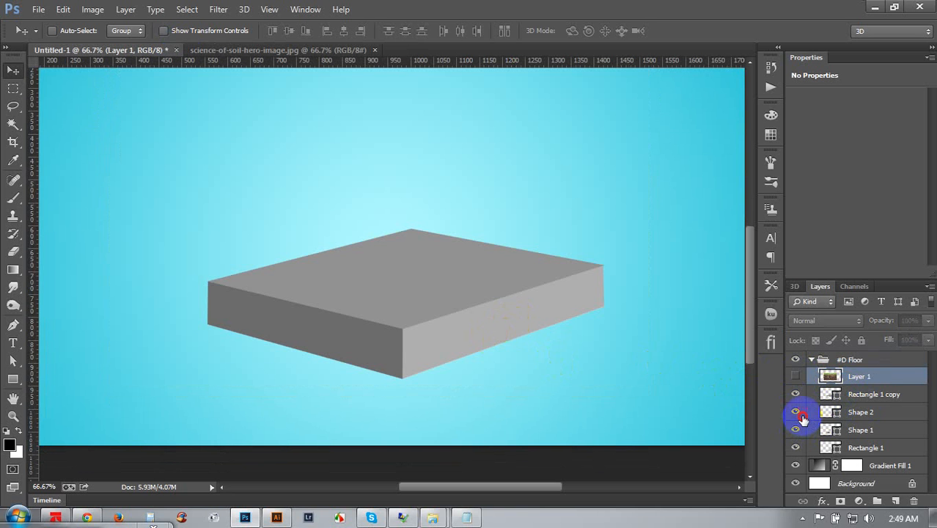
pyautogui.click(799, 414)
pyautogui.click(797, 413)
pyautogui.moveTo(866, 377); pyautogui.dragTo(862, 412)
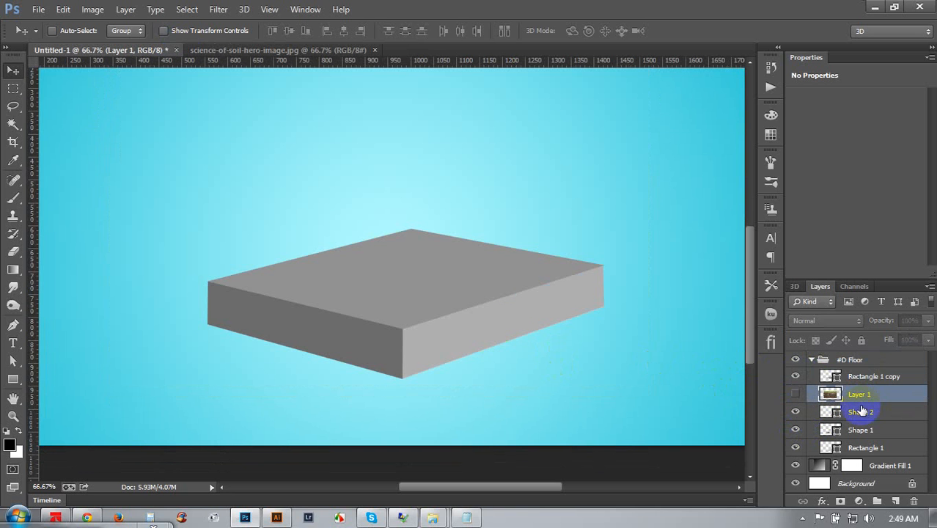
pyautogui.click(795, 394)
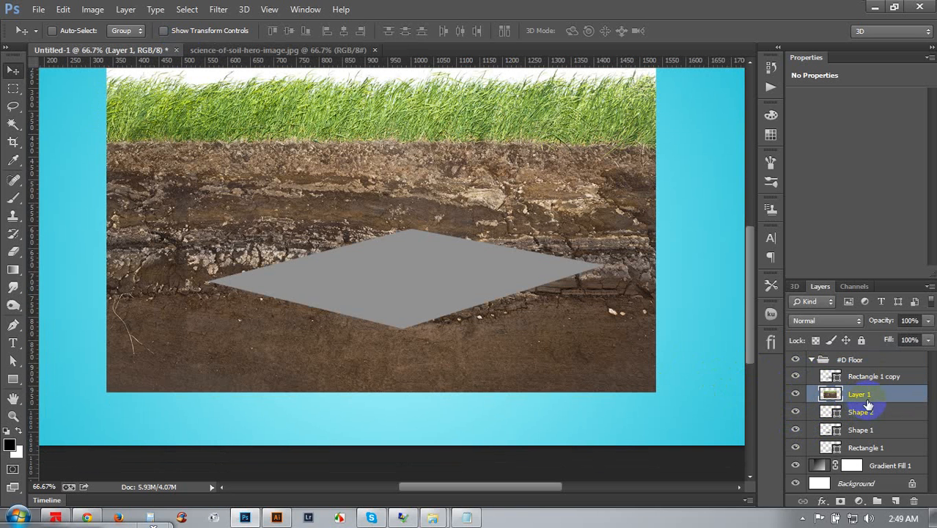
pyautogui.rightClick(874, 398)
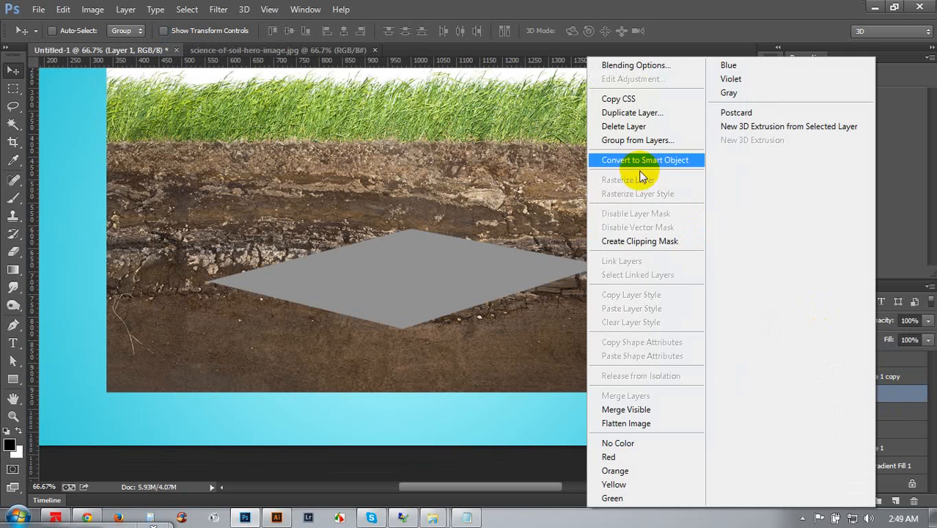
pyautogui.click(663, 242)
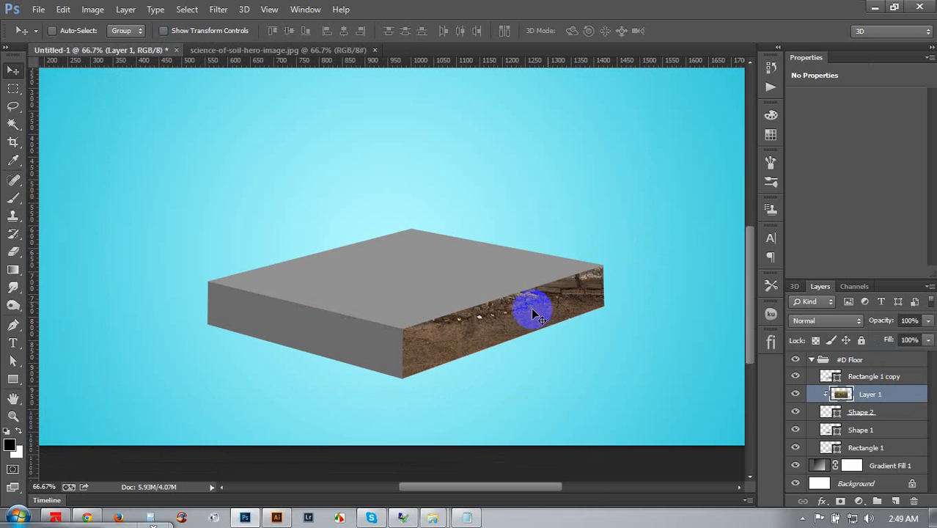
# Fit the soil layer to the right face by rotating it about -20°, scaling it to about 47% by 19% and skewing it about -29°
pyautogui.hotkey('ctrl', 't')
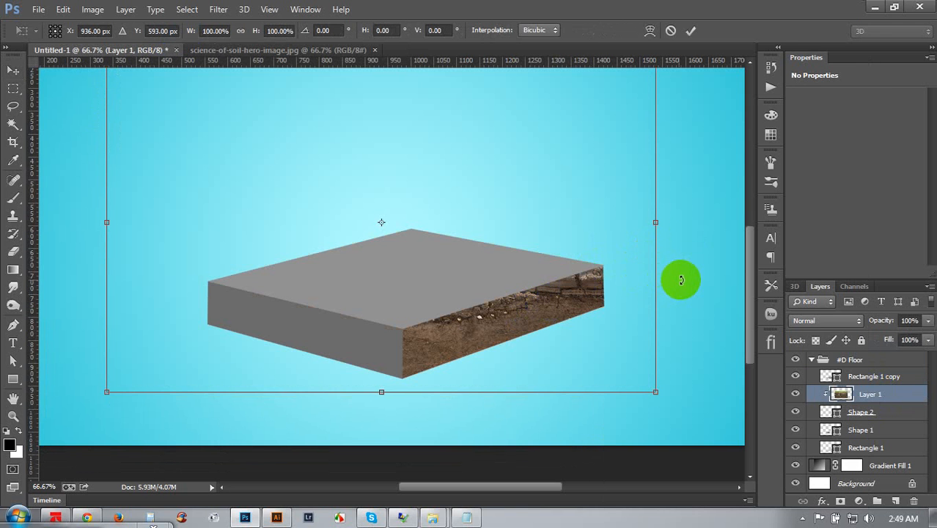
pyautogui.moveTo(682, 271); pyautogui.dragTo(673, 209)
pyautogui.moveTo(549, 241); pyautogui.dragTo(596, 212)
pyautogui.moveTo(593, 374); pyautogui.dragTo(585, 371)
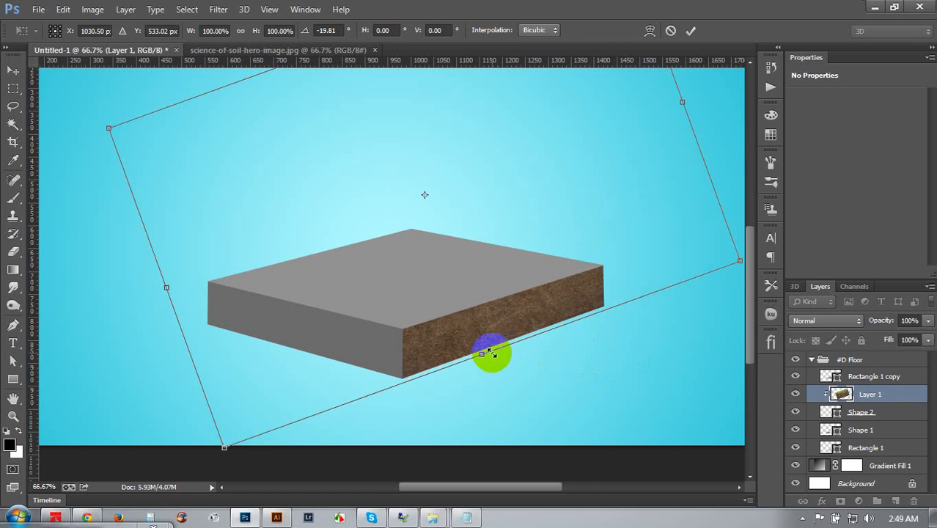
pyautogui.moveTo(228, 450); pyautogui.dragTo(338, 323)
pyautogui.moveTo(474, 208); pyautogui.dragTo(515, 275)
pyautogui.moveTo(445, 198); pyautogui.dragTo(506, 275)
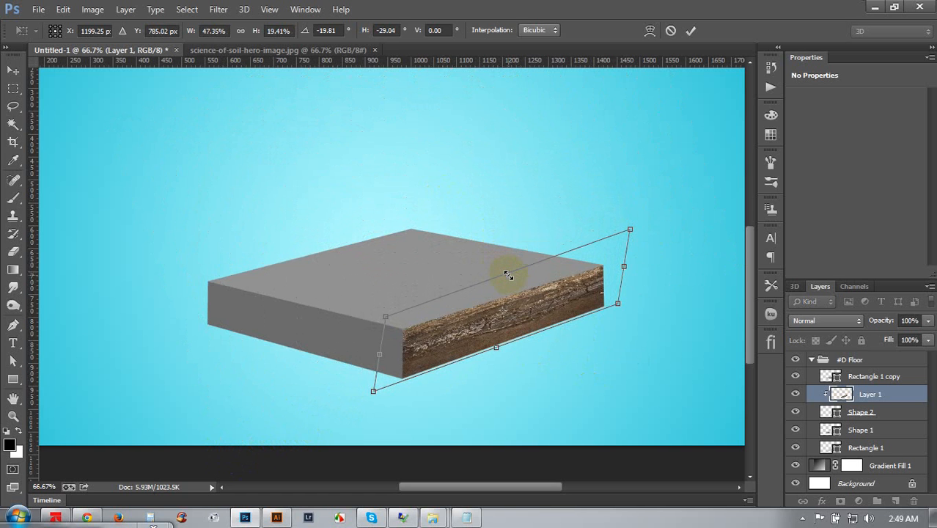
pyautogui.press('Return')
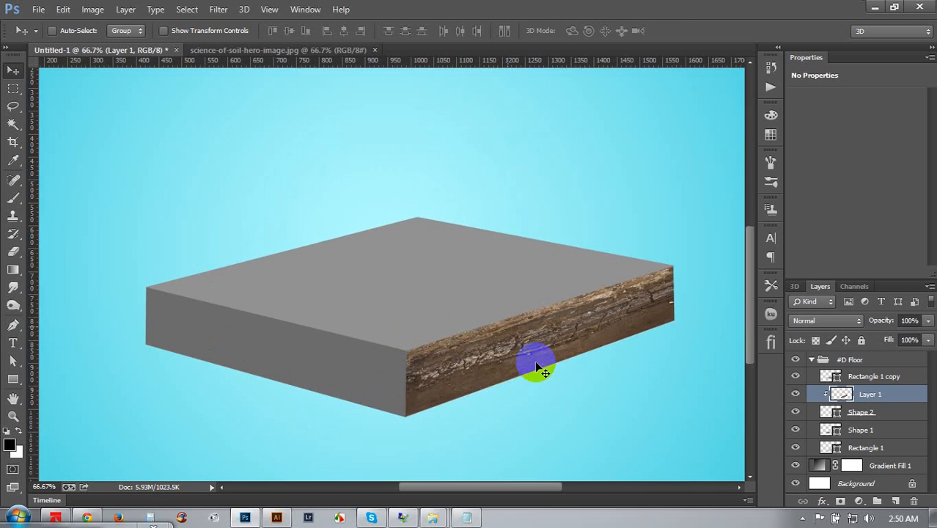
# Duplicate the soil layer, place the copy directly above Shape 1 and clip it to that shape
pyautogui.hotkey('ctrl', '+')
pyautogui.moveTo(483, 368); pyautogui.dragTo(420, 342)
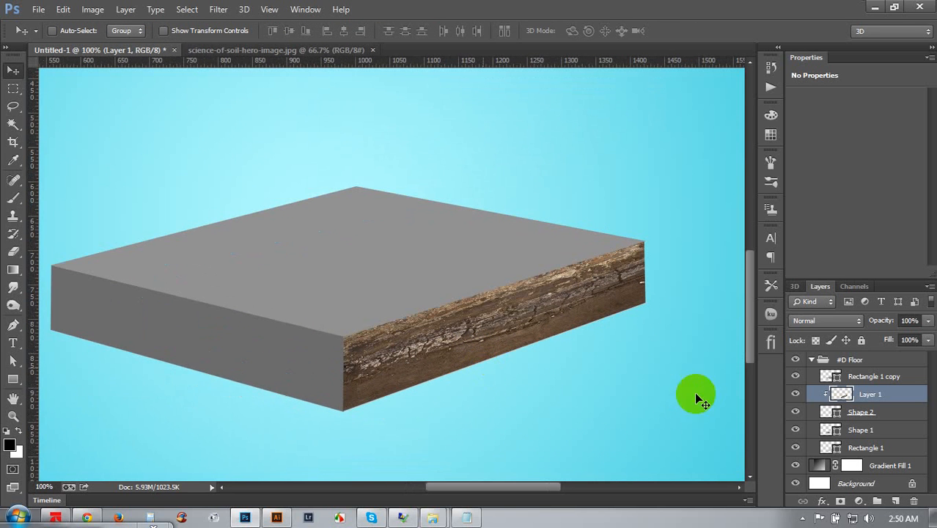
pyautogui.rightClick(863, 396)
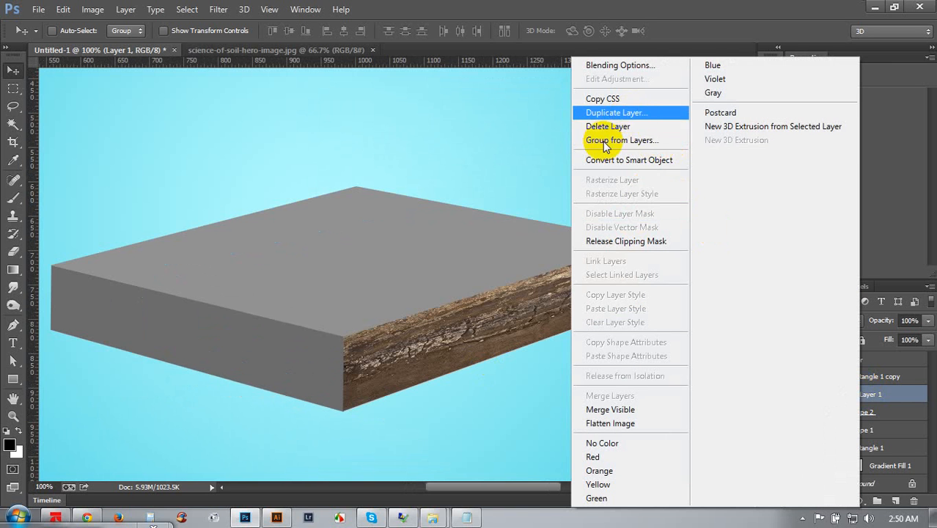
pyautogui.click(614, 112)
pyautogui.click(571, 154)
pyautogui.moveTo(844, 394)
pyautogui.mouseDown()
pyautogui.moveTo(881, 446)
pyautogui.moveTo(858, 369)
pyautogui.moveTo(844, 392)
pyautogui.mouseUp()
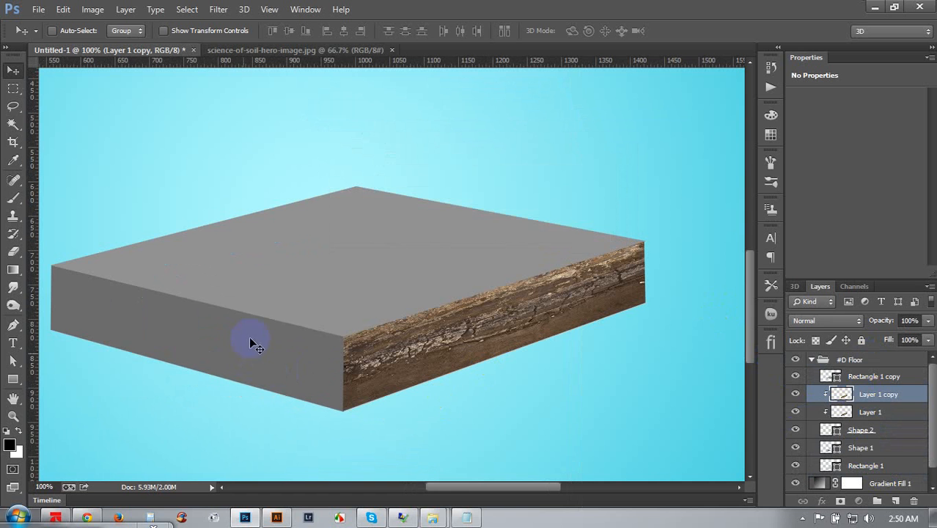
pyautogui.moveTo(854, 429); pyautogui.dragTo(843, 440)
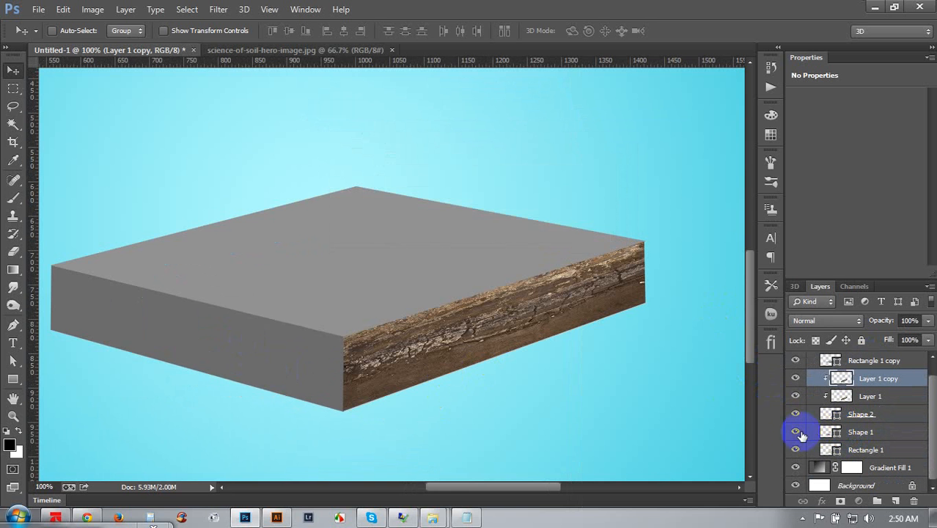
pyautogui.click(796, 433)
pyautogui.click(797, 431)
pyautogui.moveTo(868, 380); pyautogui.dragTo(865, 433)
pyautogui.rightClick(873, 421)
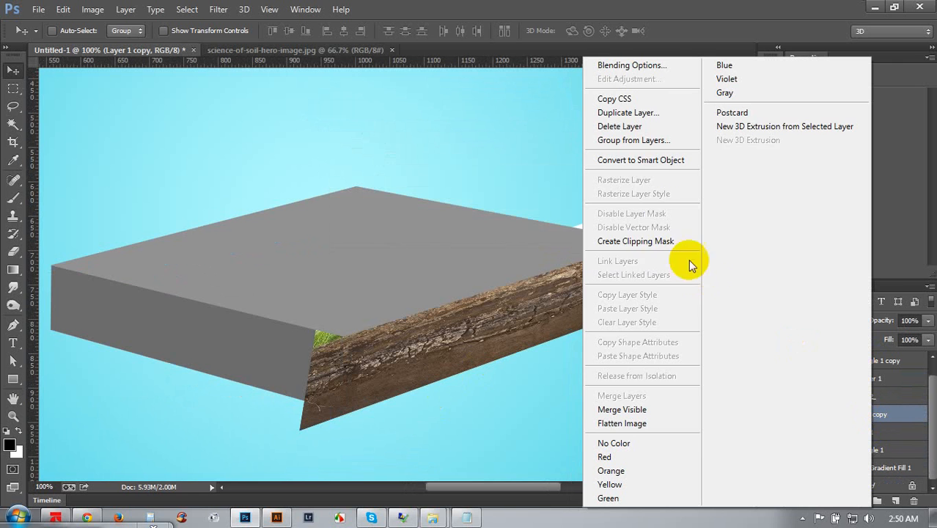
pyautogui.click(653, 242)
# Flip the soil copy horizontally, position it over the left face and rotate it to about -4.7°
pyautogui.moveTo(569, 324); pyautogui.dragTo(512, 279)
pyautogui.hotkey('ctrl', 't')
pyautogui.rightClick(510, 264)
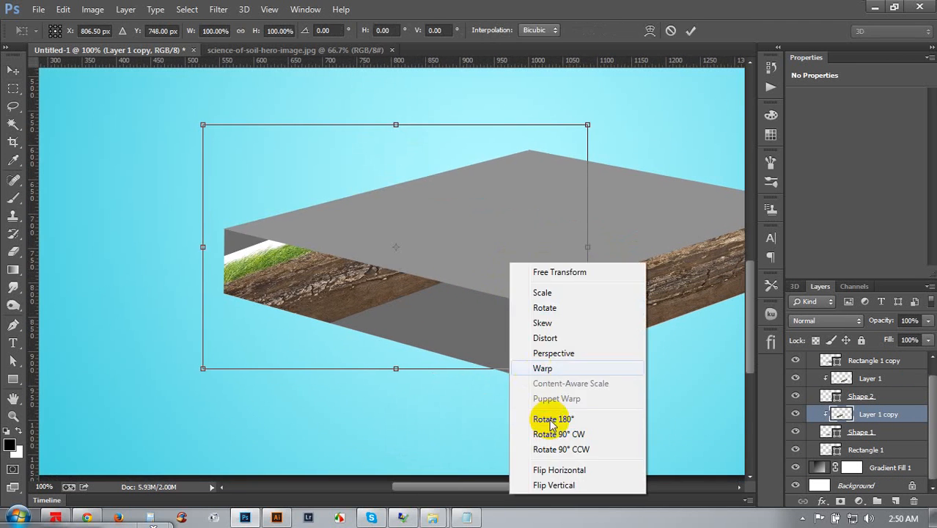
pyautogui.click(564, 470)
pyautogui.moveTo(454, 247); pyautogui.dragTo(493, 324)
pyautogui.moveTo(622, 328); pyautogui.dragTo(628, 336)
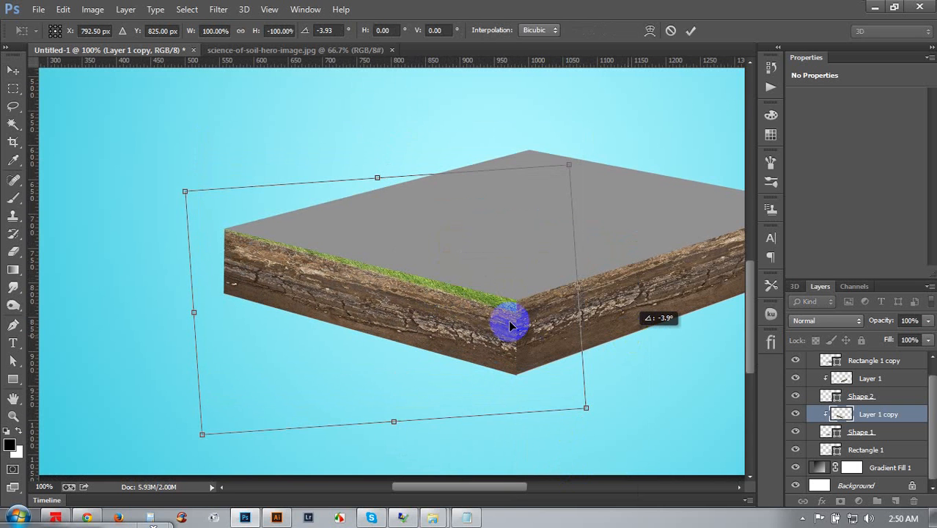
pyautogui.moveTo(464, 306); pyautogui.dragTo(470, 299)
pyautogui.moveTo(609, 325); pyautogui.dragTo(620, 326)
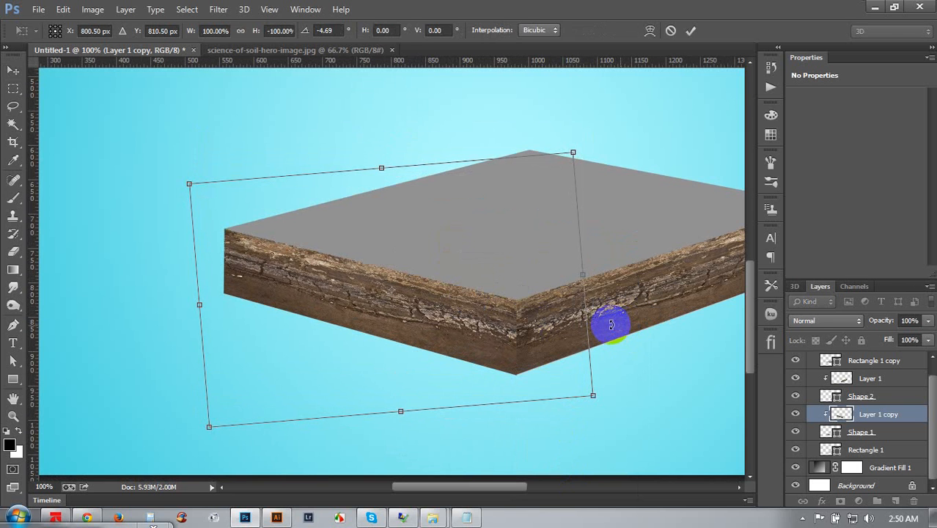
# Fine-tune the soil copy's rotation to about -5.6° and its position on the left face, finishing 2 px further right and 4 px higher
pyautogui.moveTo(525, 315)
pyautogui.mouseDown()
pyautogui.moveTo(510, 320)
pyautogui.moveTo(525, 328)
pyautogui.mouseUp()
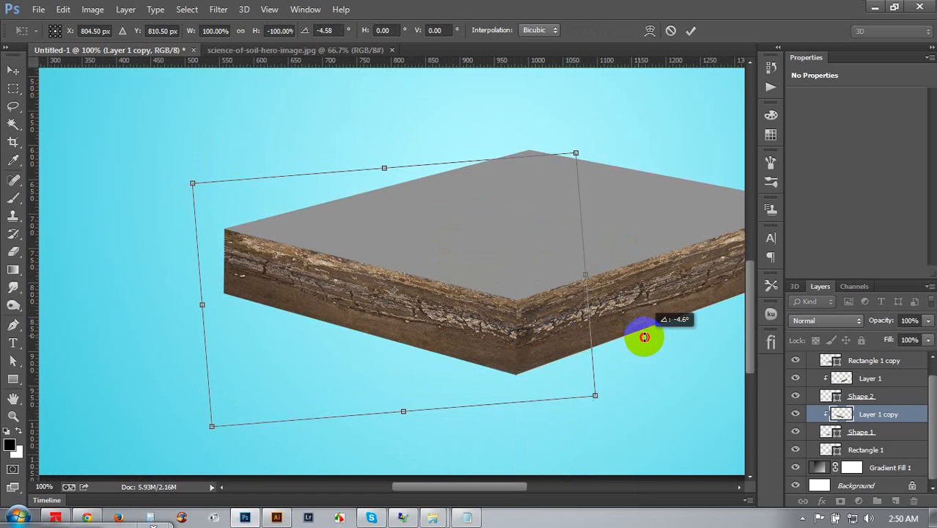
pyautogui.moveTo(644, 337); pyautogui.dragTo(636, 346)
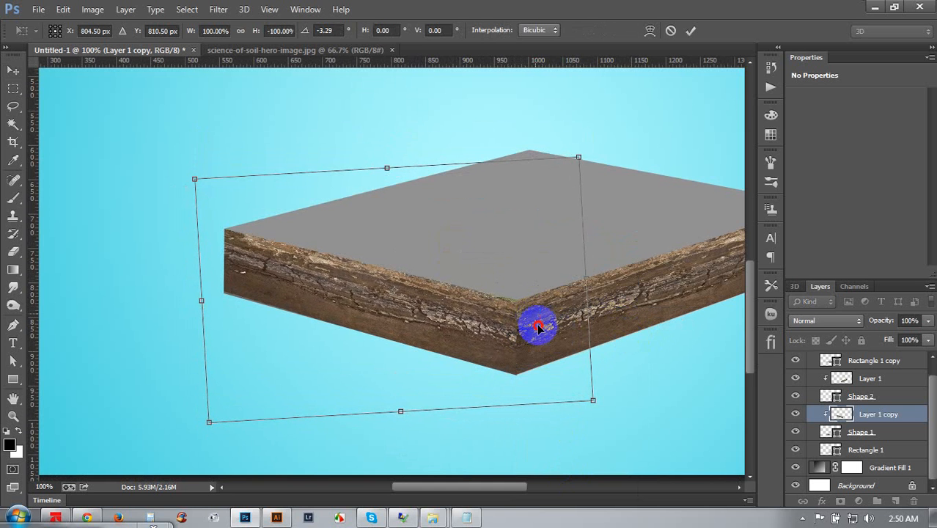
pyautogui.moveTo(538, 327); pyautogui.dragTo(544, 340)
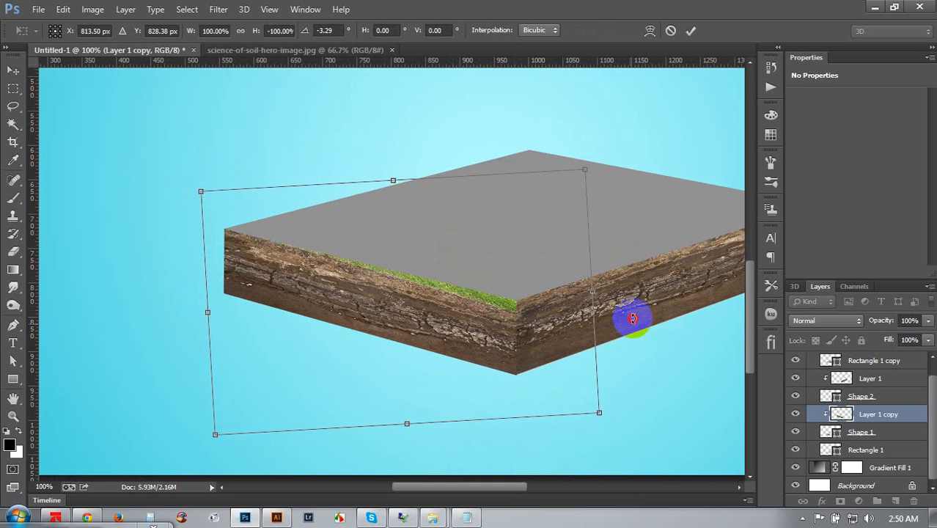
pyautogui.moveTo(632, 318); pyautogui.dragTo(632, 314)
pyautogui.moveTo(518, 301); pyautogui.dragTo(524, 297)
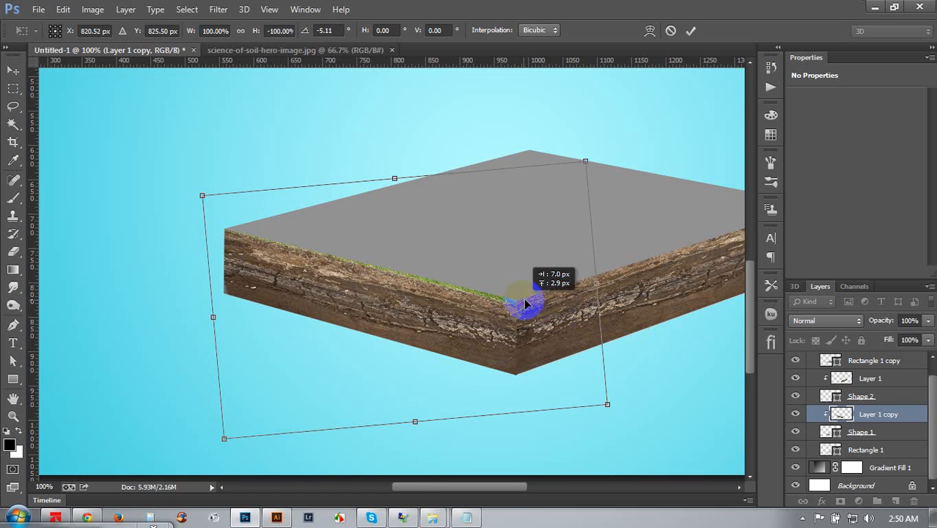
pyautogui.moveTo(649, 328)
pyautogui.mouseDown()
pyautogui.moveTo(659, 324)
pyautogui.moveTo(652, 327)
pyautogui.mouseUp()
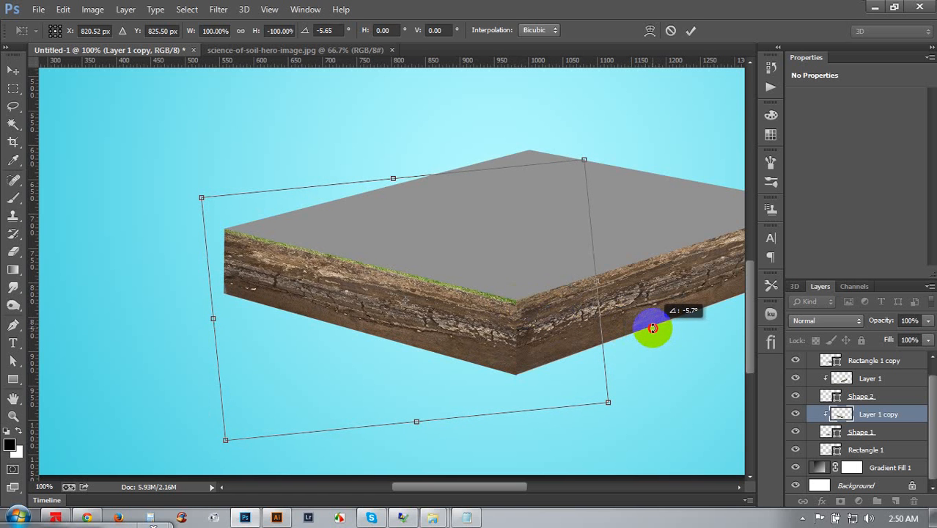
pyautogui.press('Right')
pyautogui.press('Right')
pyautogui.press('Up')
pyautogui.press('Up')
pyautogui.press('Up')
pyautogui.press('Up')
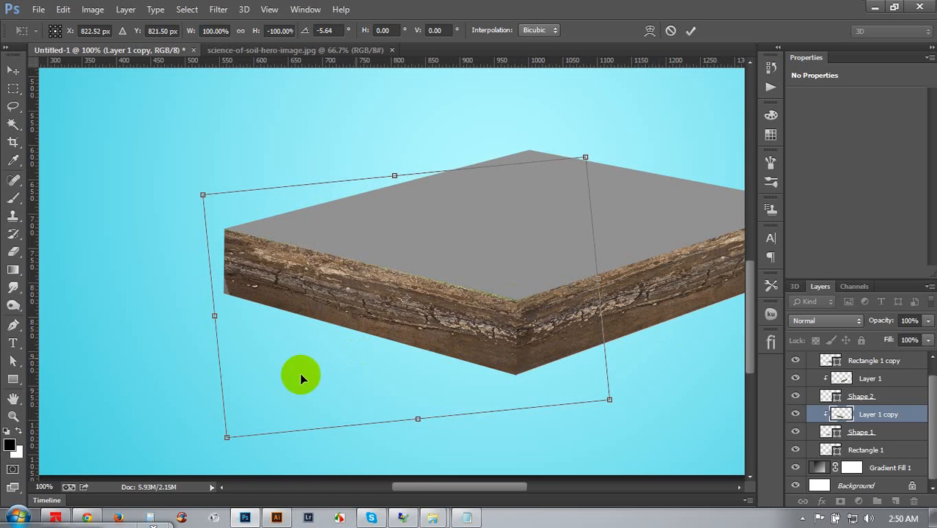
# Distort the soil copy's side edges to follow the left face, with a horizontal skew of about -8.8°, and apply the transform
pyautogui.moveTo(227, 439); pyautogui.dragTo(207, 431)
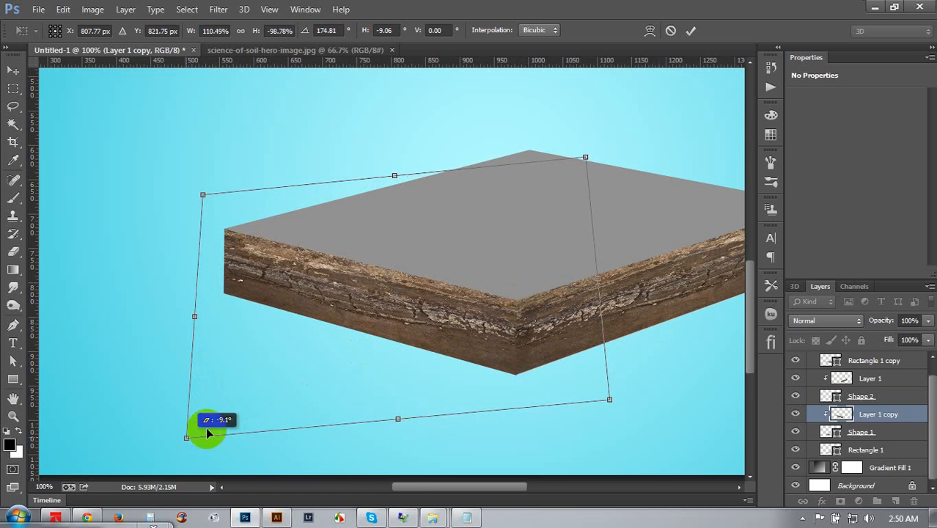
pyautogui.moveTo(596, 281); pyautogui.dragTo(570, 279)
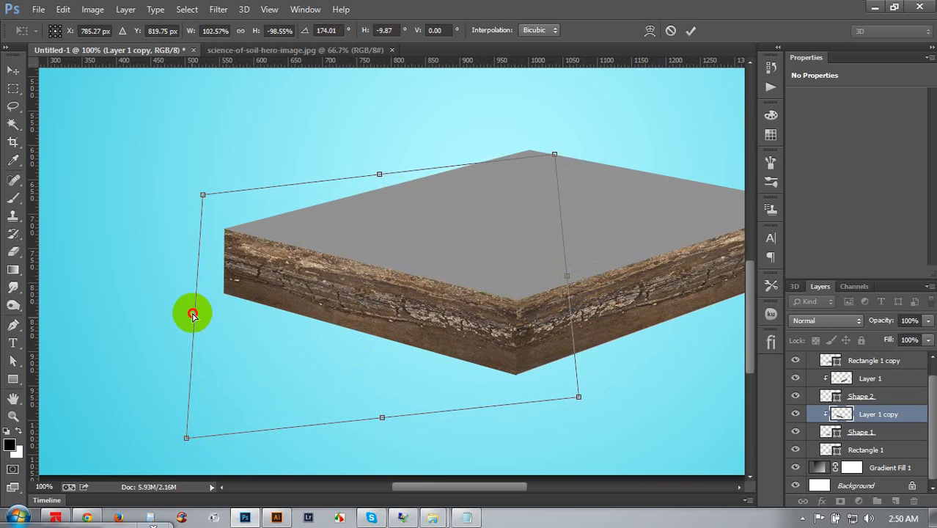
pyautogui.moveTo(192, 315); pyautogui.dragTo(198, 311)
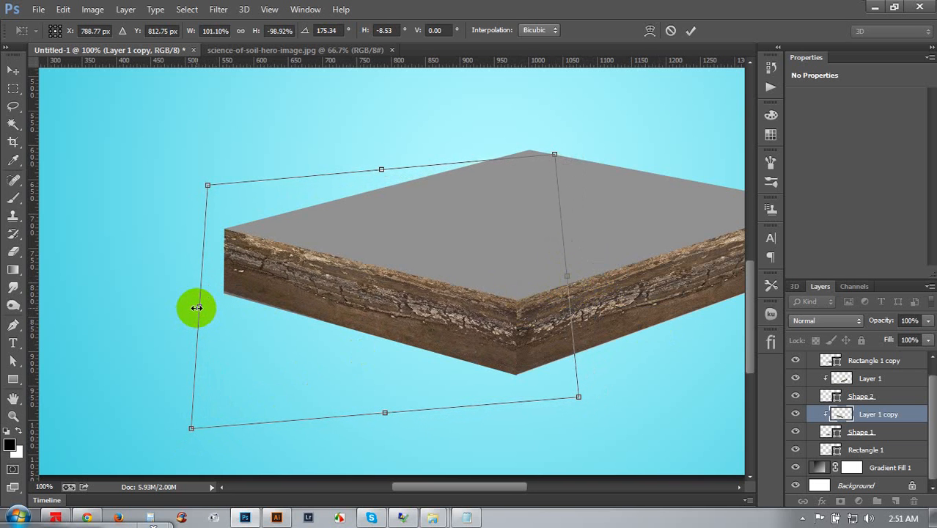
pyautogui.moveTo(198, 308); pyautogui.dragTo(195, 314)
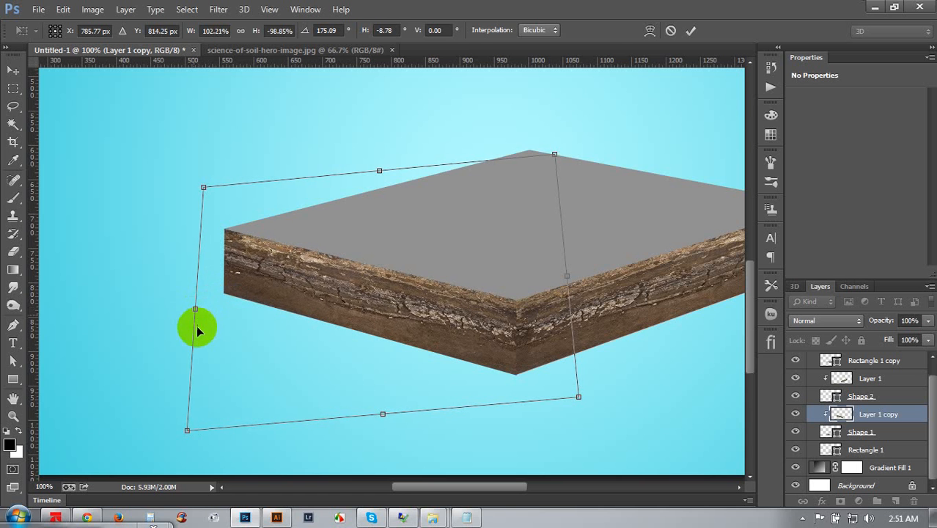
pyautogui.press('Return')
pyautogui.scroll(-3, 200, 329)
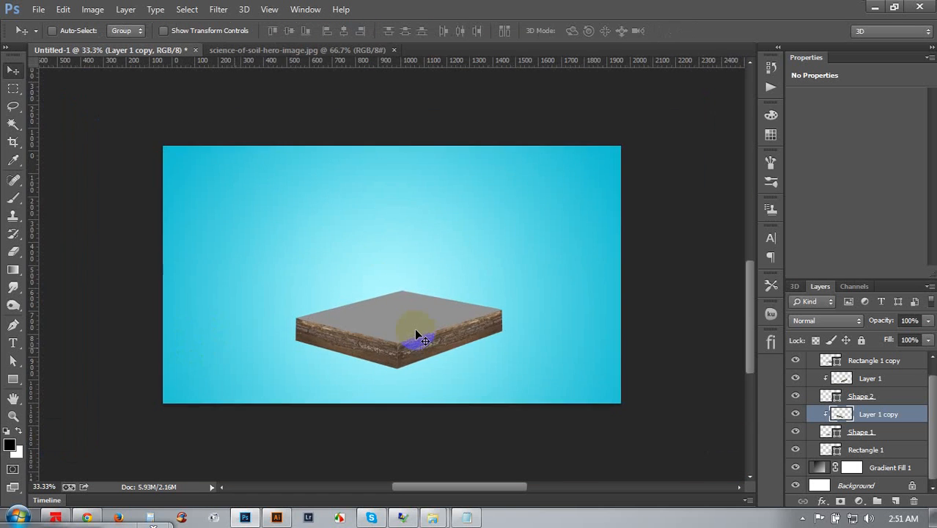
pyautogui.scroll(2, 417, 328)
pyautogui.scroll(1, 422, 335)
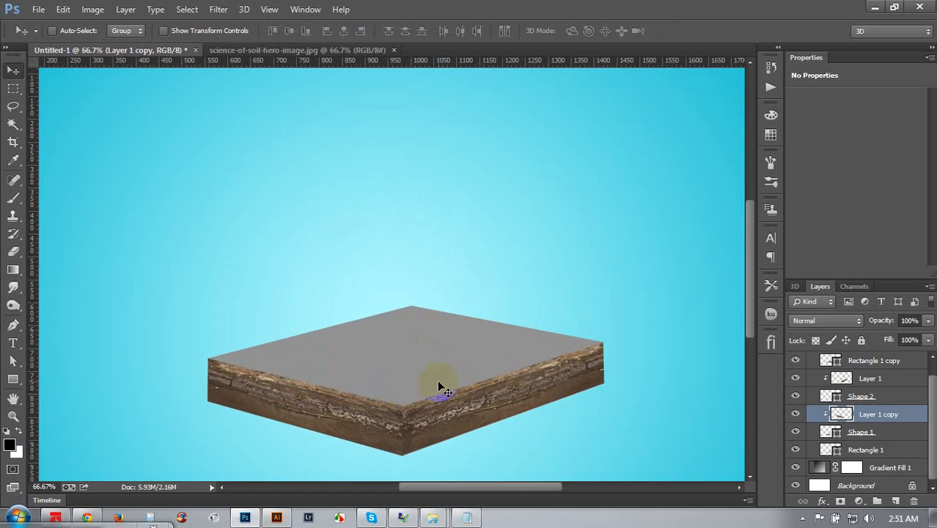
pyautogui.scroll(1, 851, 385)
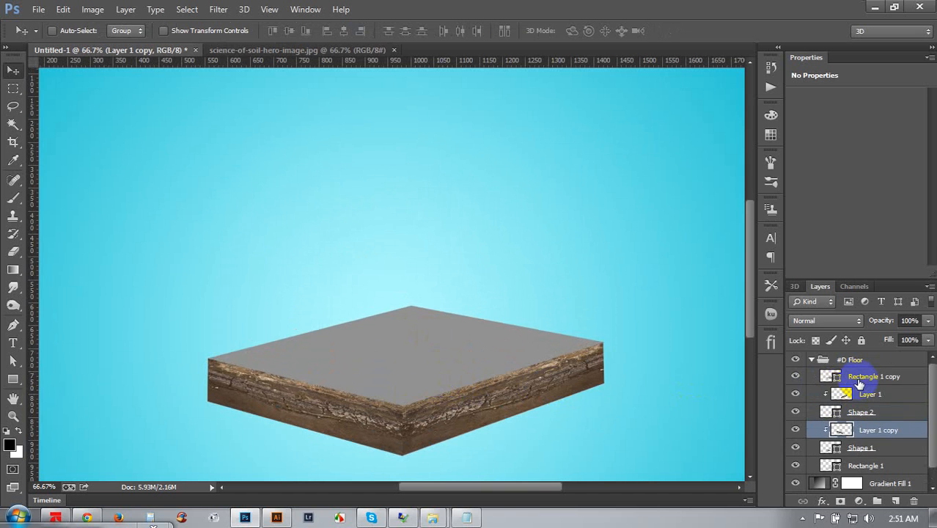
# Place the 10-closeup-moss image from the Help (F:) drive into the scene as a layer directly above Rectangle 1 copy
pyautogui.click(860, 380)
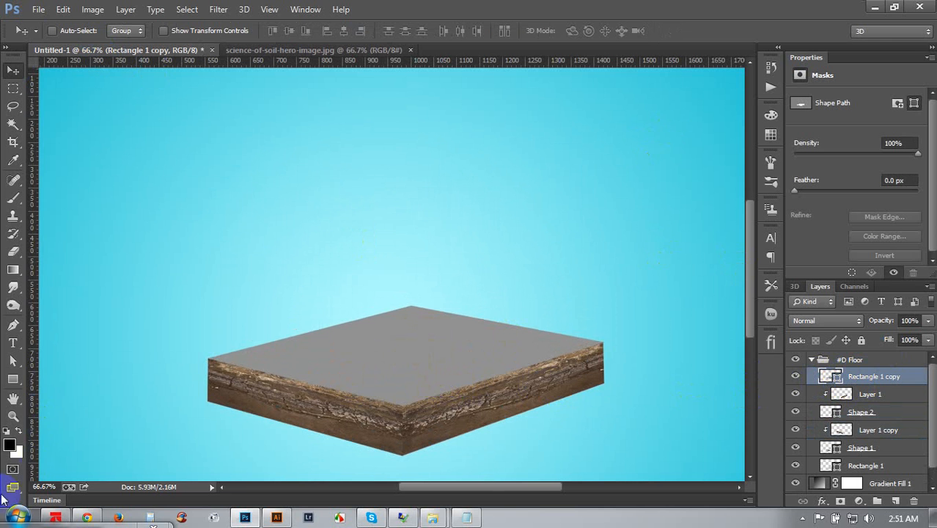
pyautogui.click(16, 518)
pyautogui.click(229, 307)
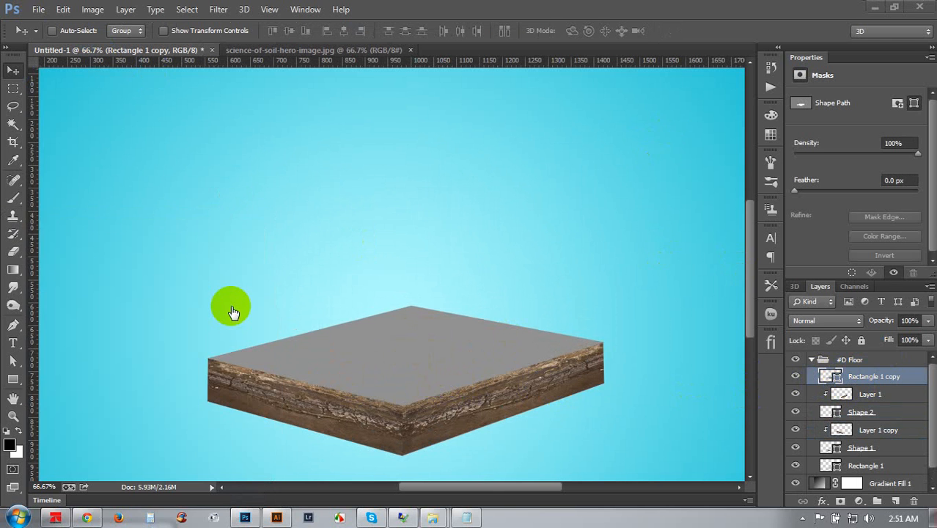
pyautogui.doubleClick(525, 187)
pyautogui.doubleClick(685, 94)
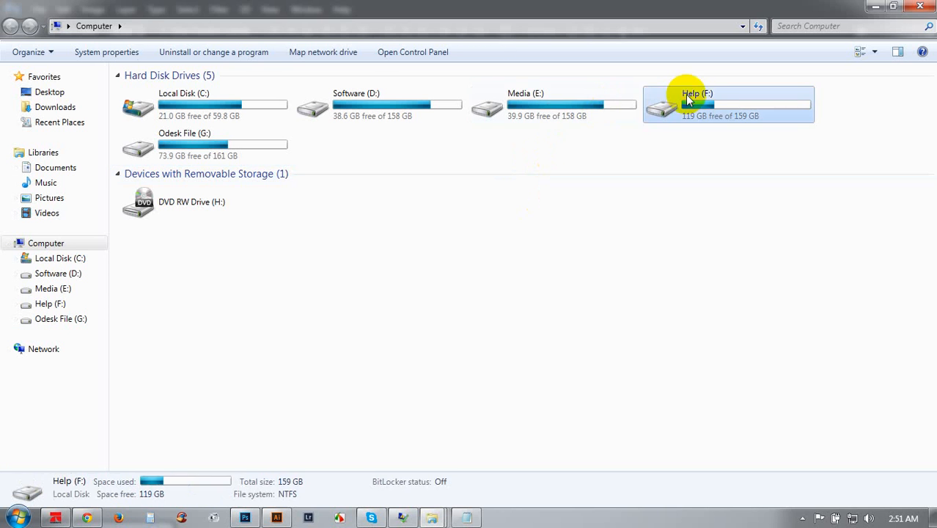
pyautogui.scroll(-8, 521, 235)
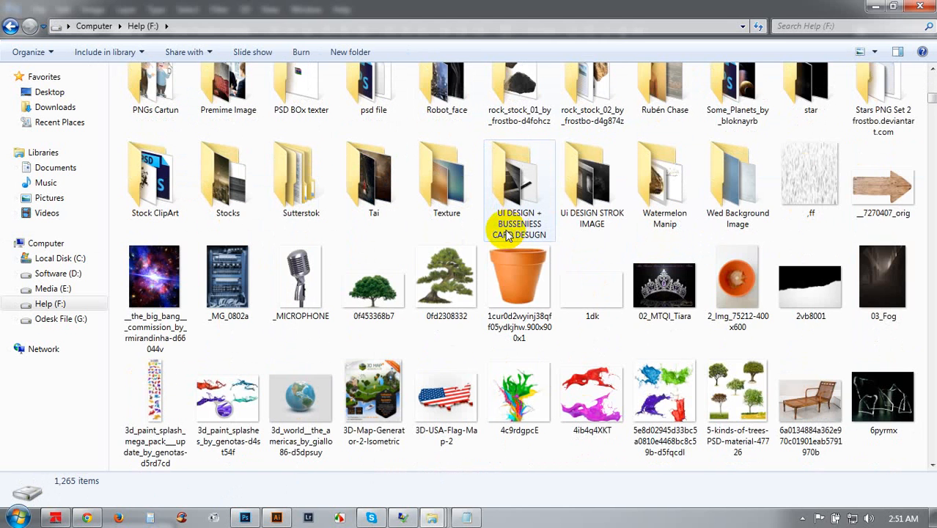
pyautogui.scroll(-3, 506, 235)
pyautogui.click(165, 330)
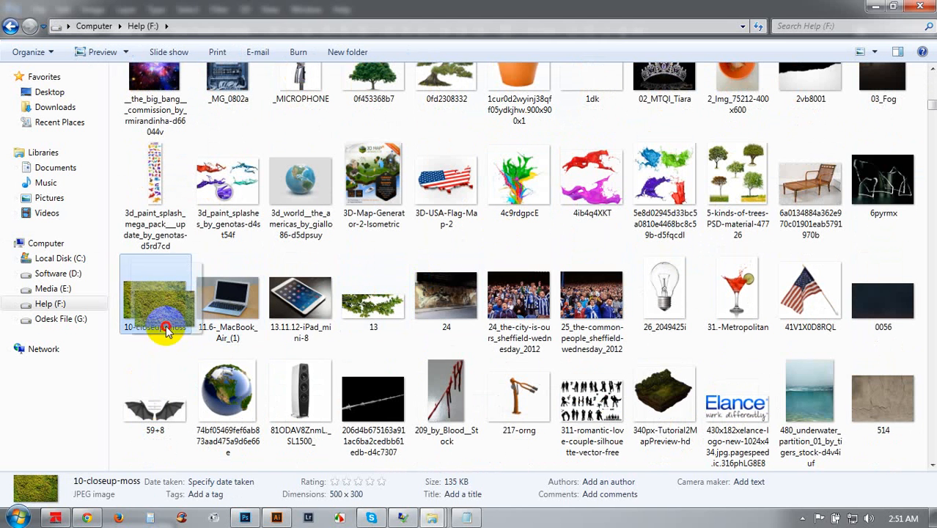
pyautogui.moveTo(166, 330); pyautogui.dragTo(458, 61)
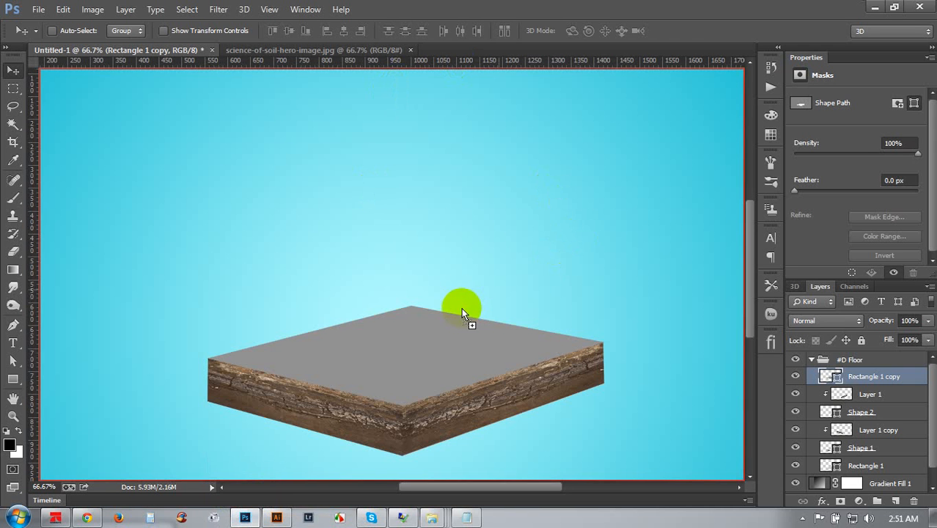
pyautogui.moveTo(462, 312); pyautogui.dragTo(445, 333)
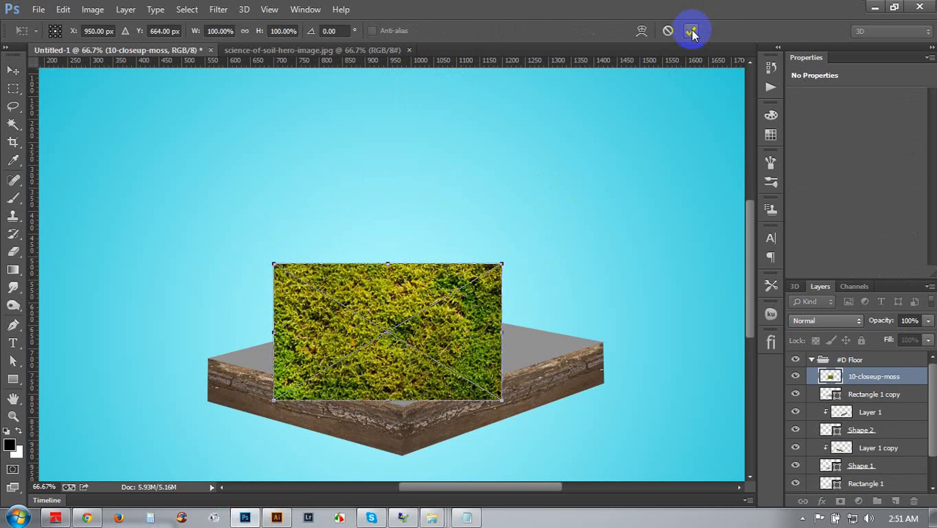
pyautogui.click(691, 32)
# Move the moss image above the block, place a duplicate flush against its right edge and flip the duplicate horizontally
pyautogui.moveTo(440, 289); pyautogui.dragTo(533, 199)
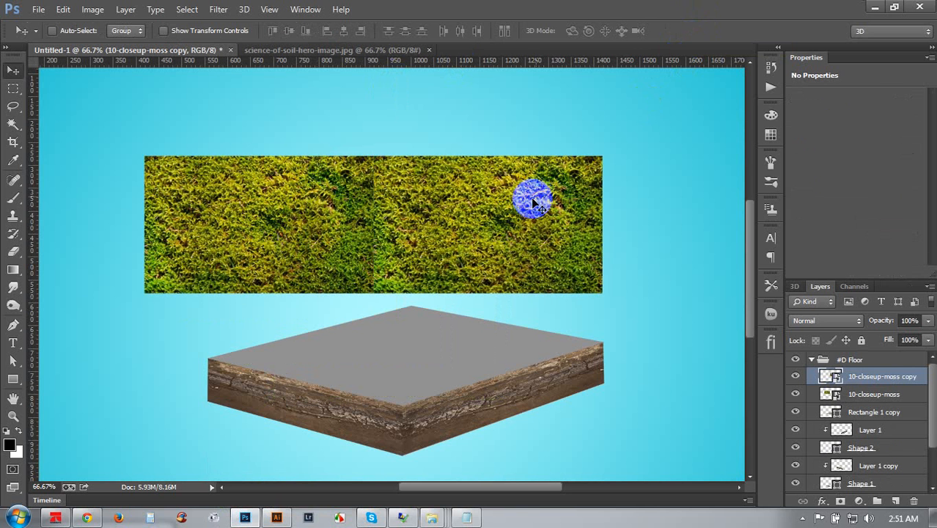
pyautogui.hotkey('ctrl', 't')
pyautogui.rightClick(525, 192)
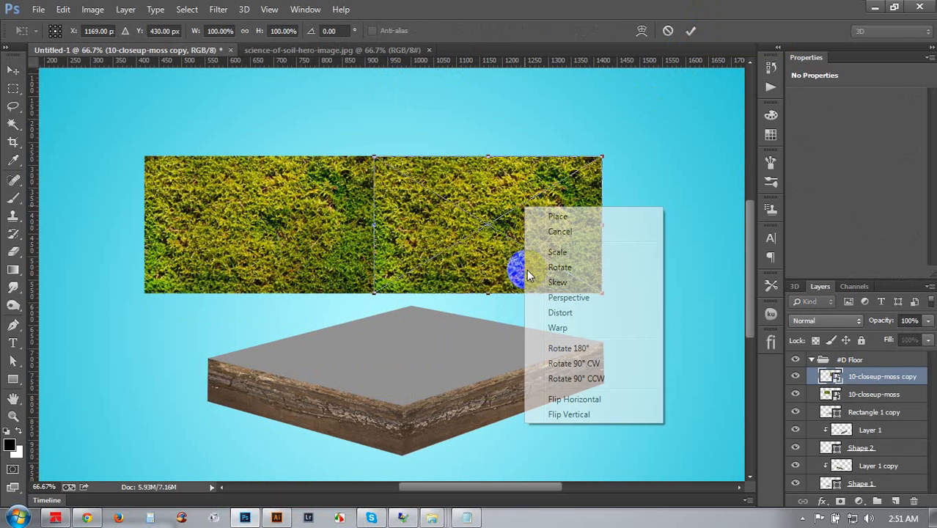
pyautogui.click(567, 396)
pyautogui.press('Return')
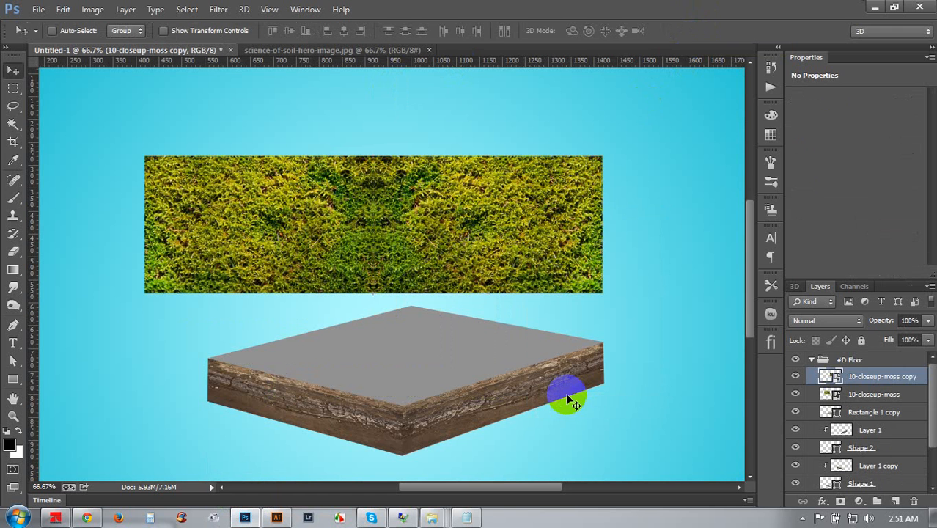
pyautogui.click(532, 245)
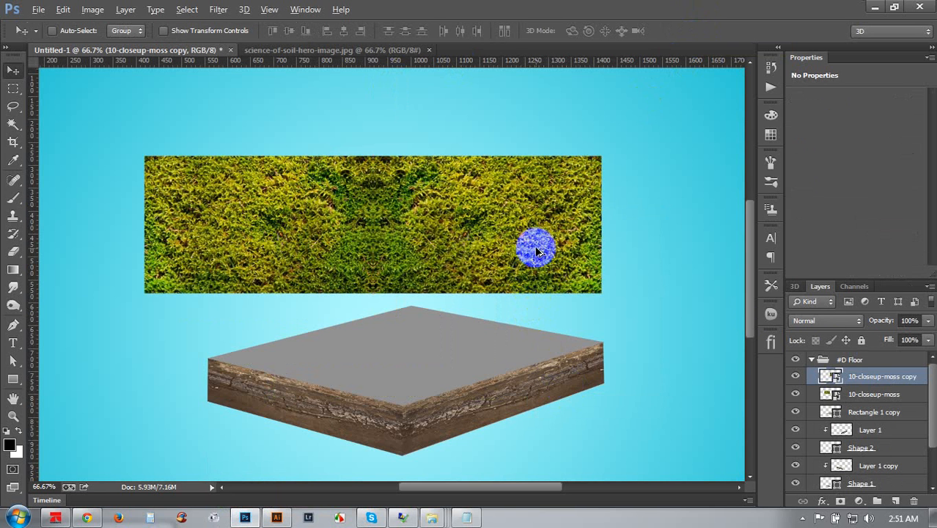
# Duplicate both moss layers directly below the originals and flip the copied pair vertically
pyautogui.keyDown('shift'); pyautogui.click(856, 395); pyautogui.keyUp('shift')
pyautogui.moveTo(560, 244); pyautogui.dragTo(579, 392)
pyautogui.hotkey('ctrl', 't')
pyautogui.rightClick(514, 366)
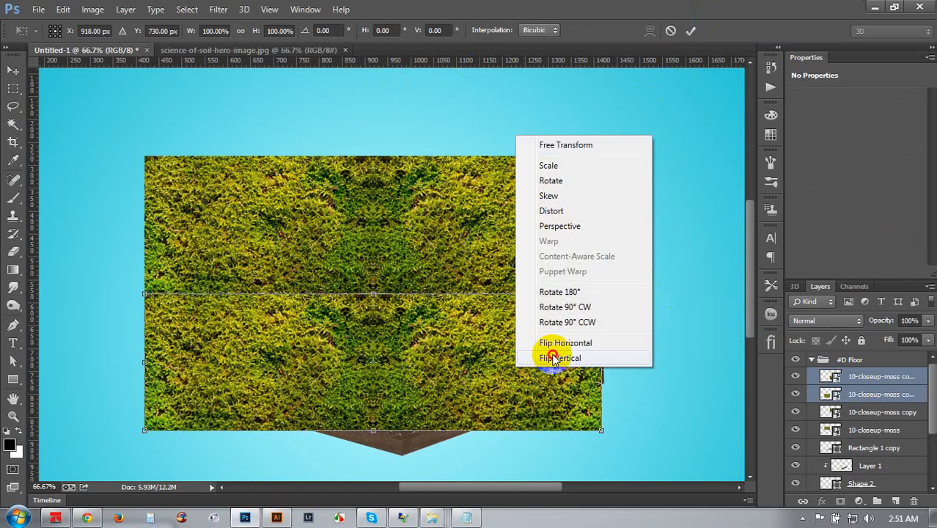
pyautogui.click(551, 357)
pyautogui.press('Return')
# Merge the four 10-closeup-moss layers into a single layer
pyautogui.scroll(-3, 548, 351)
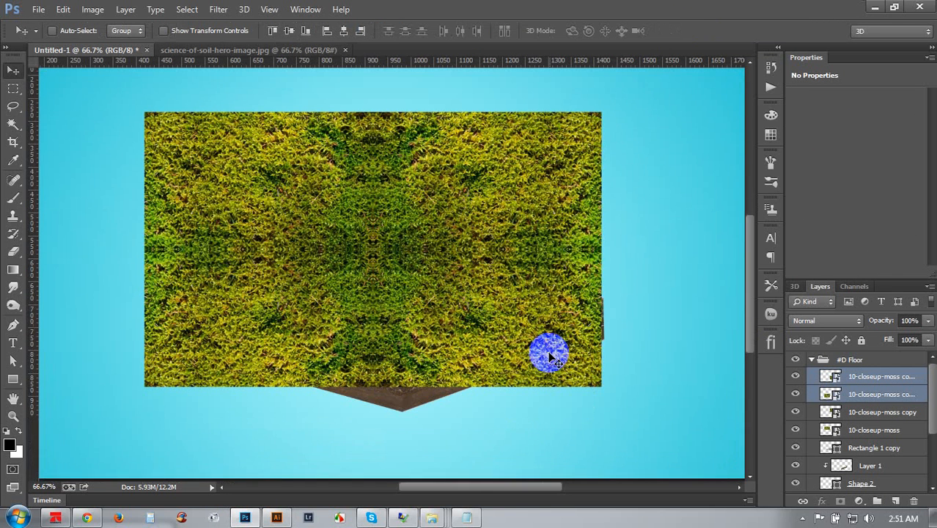
pyautogui.moveTo(543, 334); pyautogui.dragTo(530, 320)
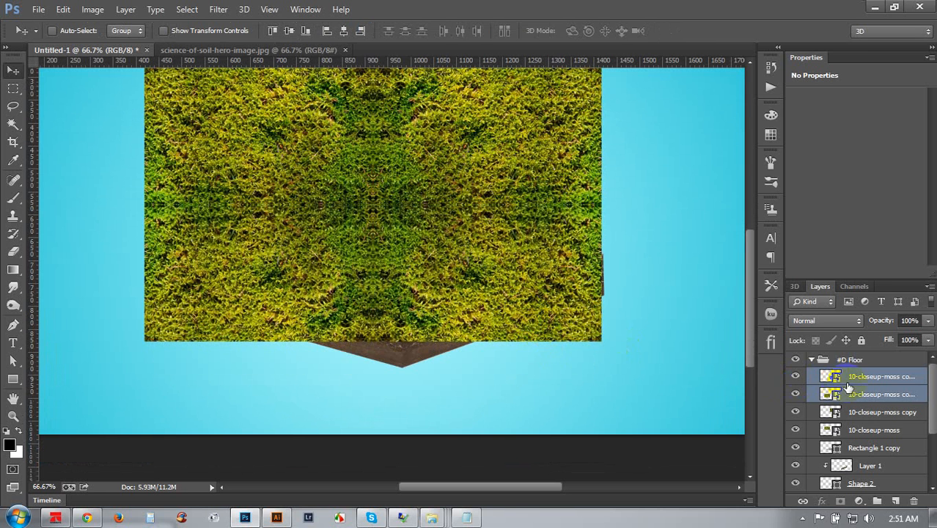
pyautogui.keyDown('shift'); pyautogui.click(857, 430); pyautogui.keyUp('shift')
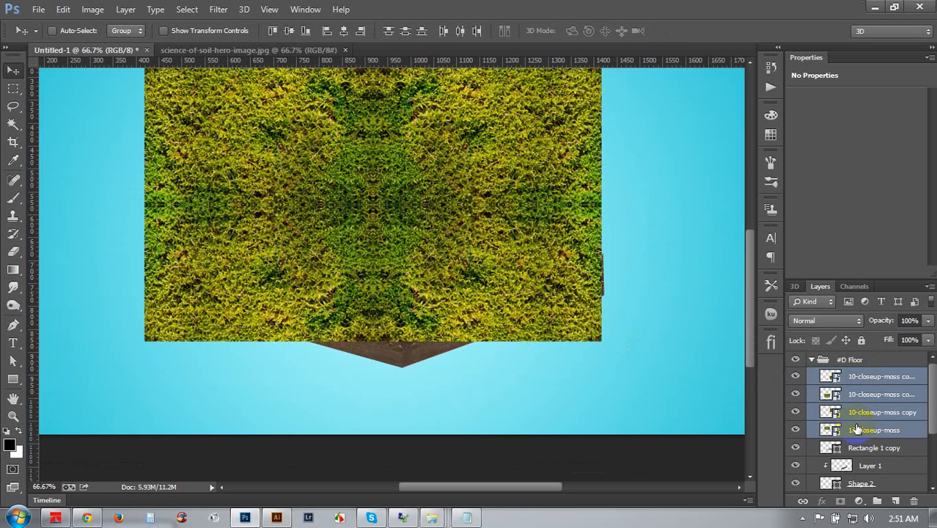
pyautogui.rightClick(859, 403)
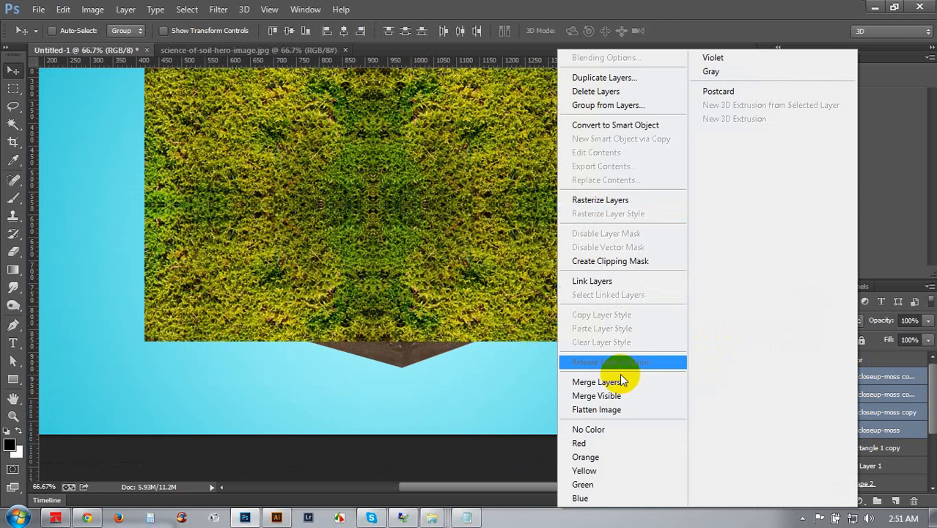
pyautogui.click(597, 382)
pyautogui.scroll(1, 518, 294)
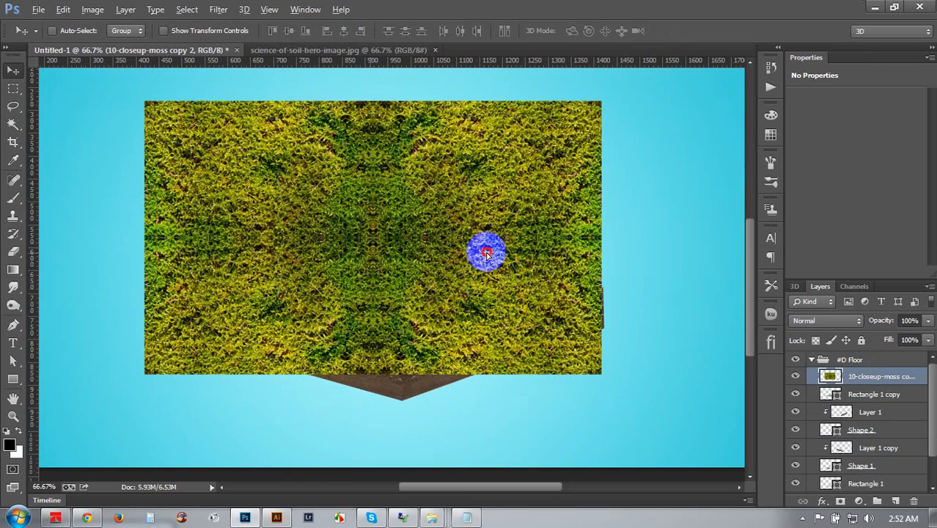
# Duplicate the merged moss to its right, then add a vertically mirrored copy of both tiles beneath them
pyautogui.moveTo(485, 251); pyautogui.dragTo(446, 237)
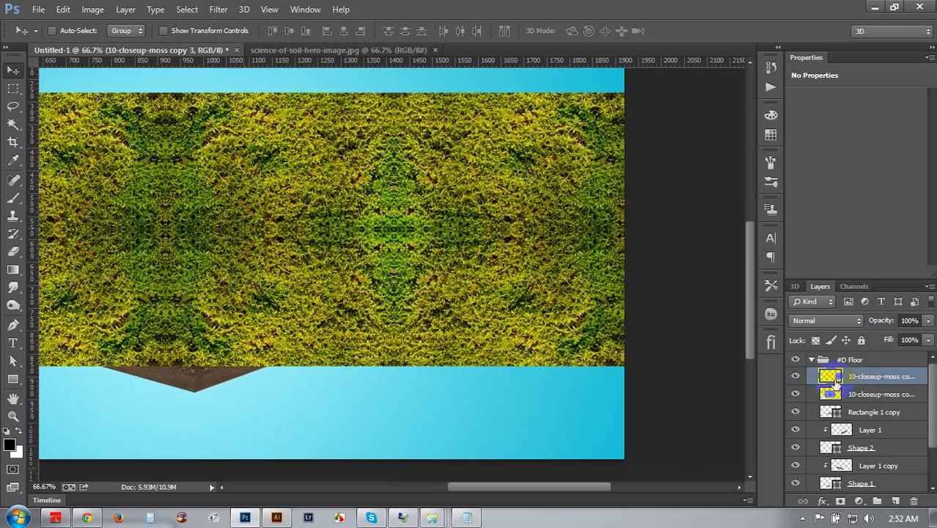
pyautogui.keyDown('shift'); pyautogui.click(850, 395); pyautogui.keyUp('shift')
pyautogui.moveTo(607, 384); pyautogui.dragTo(556, 323)
pyautogui.moveTo(526, 145); pyautogui.dragTo(520, 276)
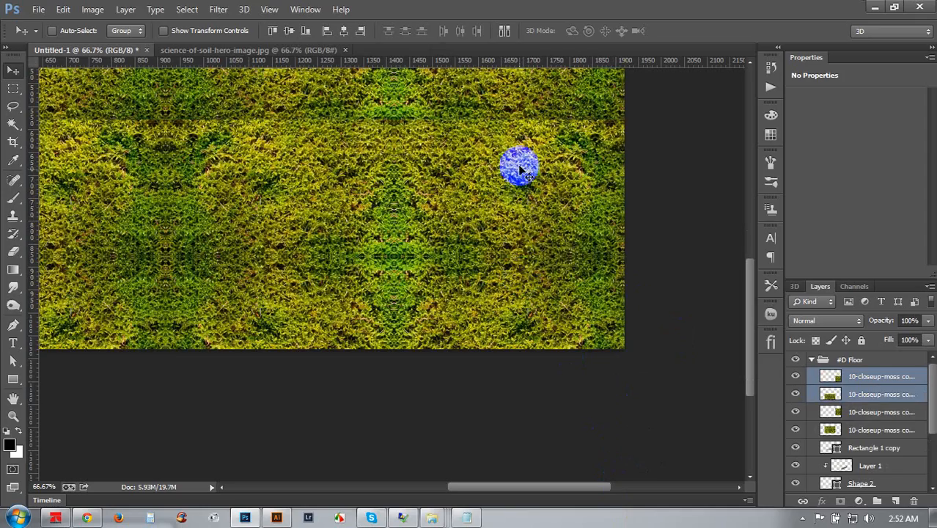
pyautogui.moveTo(519, 170); pyautogui.dragTo(512, 306)
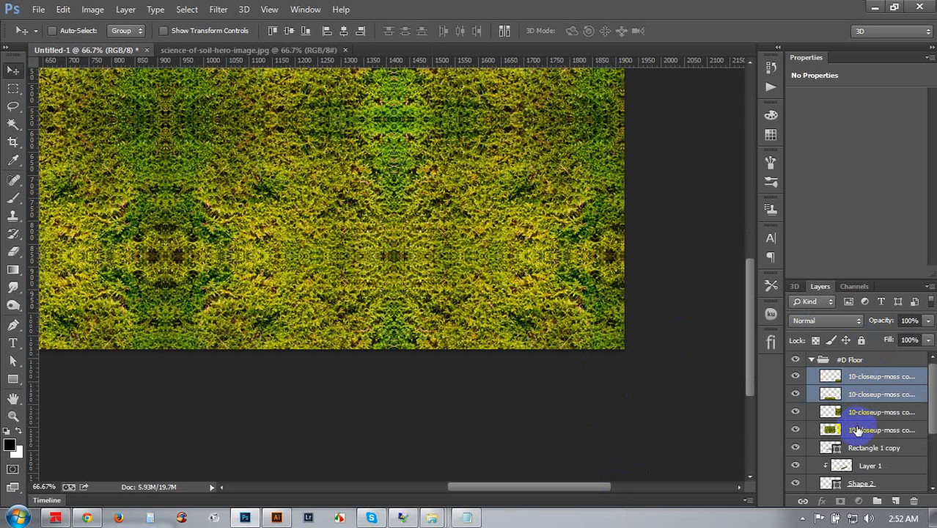
# Merge the four enlarged moss tiles into one layer
pyautogui.keyDown('shift'); pyautogui.click(858, 430); pyautogui.keyUp('shift')
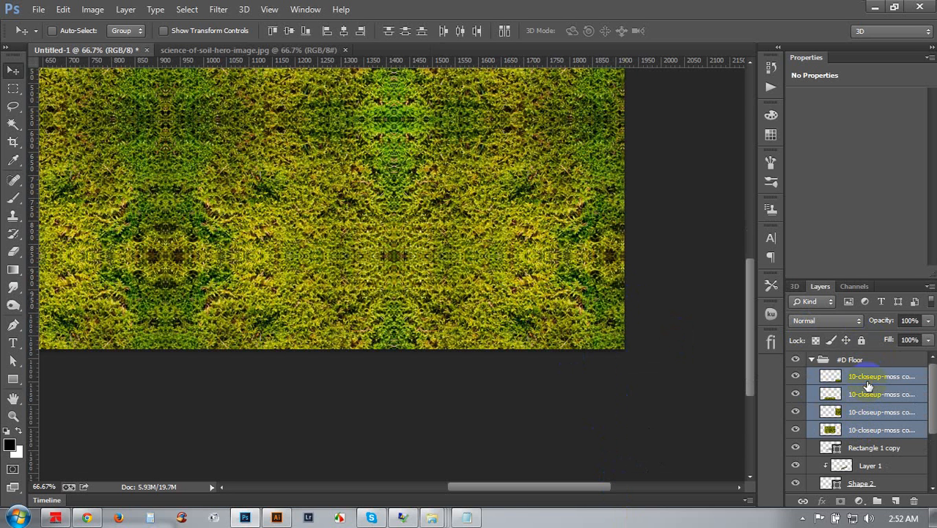
pyautogui.hotkey('ctrl', 'e')
pyautogui.hotkey('ctrl', '-')
pyautogui.hotkey('ctrl', '-')
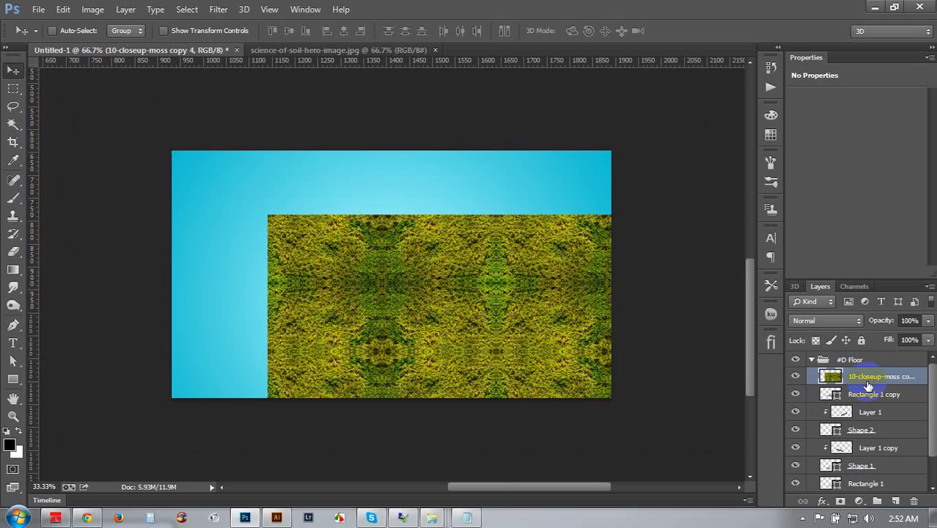
pyautogui.click(692, 357)
# Try converting the merged moss layer to a smart object and moving it up and left over the block
pyautogui.rightClick(864, 383)
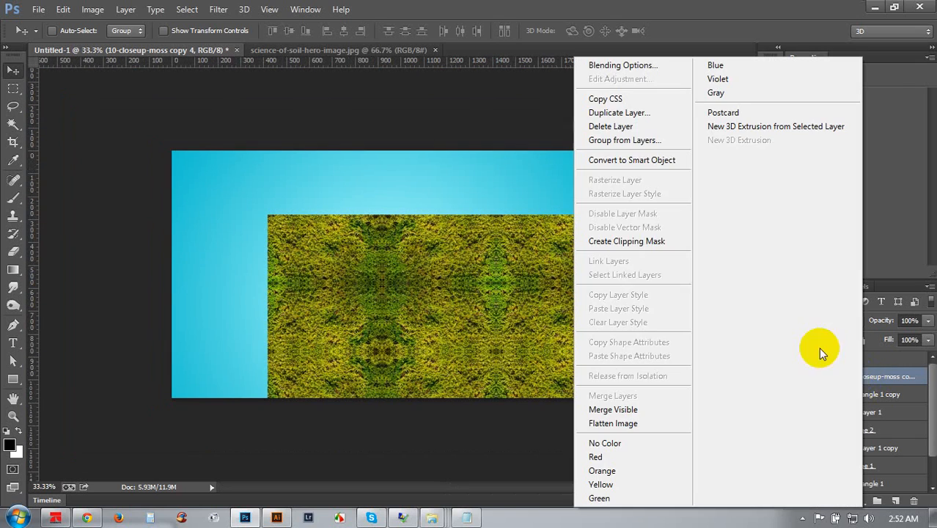
pyautogui.click(622, 157)
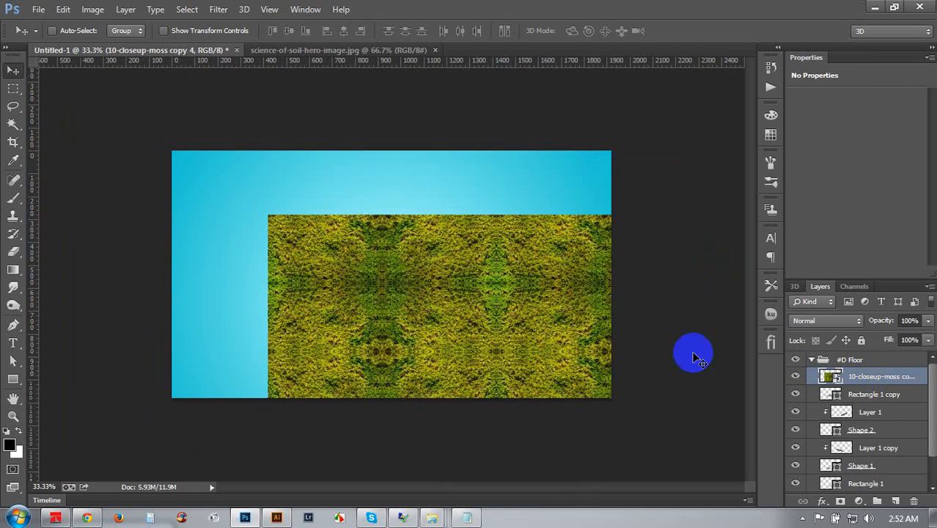
pyautogui.moveTo(692, 351); pyautogui.dragTo(629, 361)
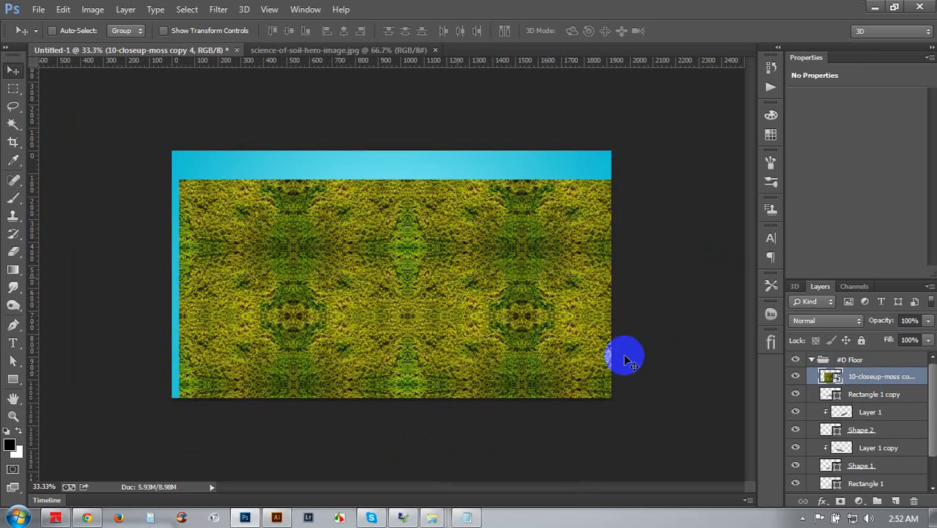
# Try clipping the moss to Rectangle 1 copy and skewing and scaling it over the top face, to about 53.9% width and 48.9% height
pyautogui.rightClick(875, 379)
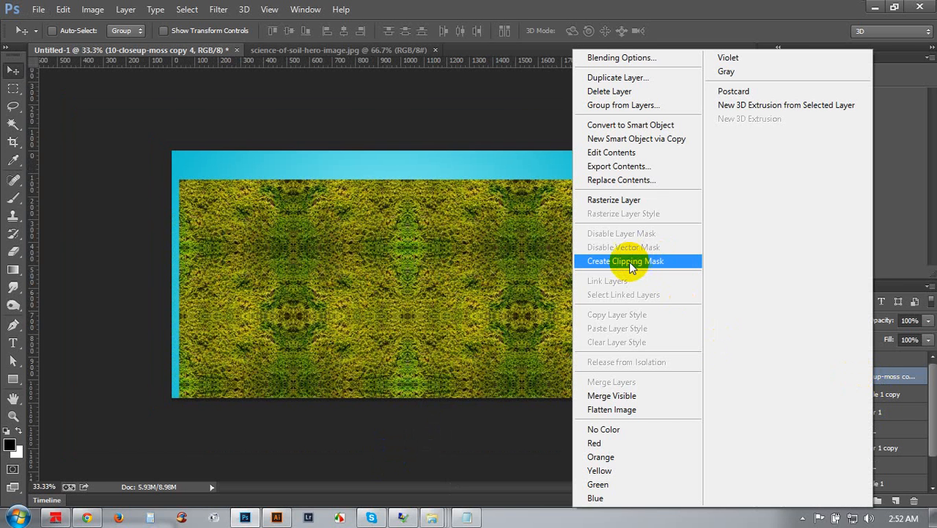
pyautogui.click(629, 262)
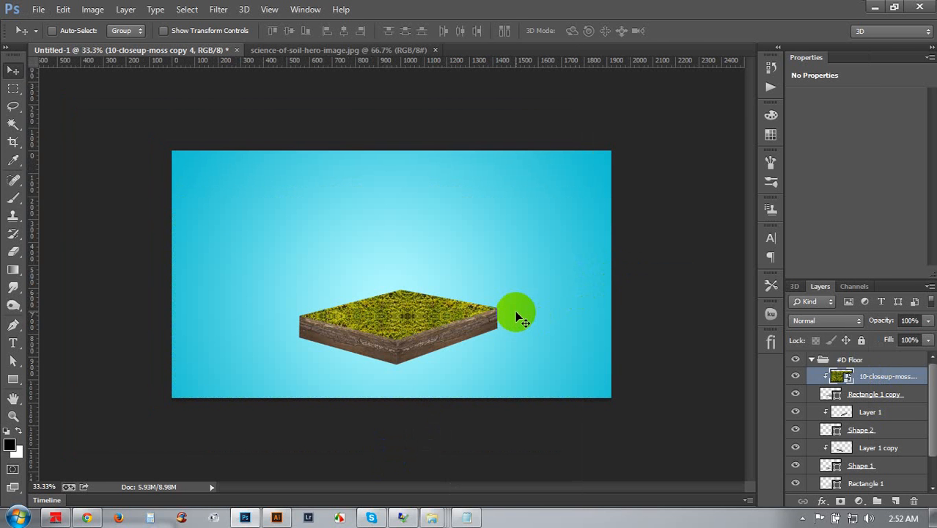
pyautogui.hotkey('ctrl', 't')
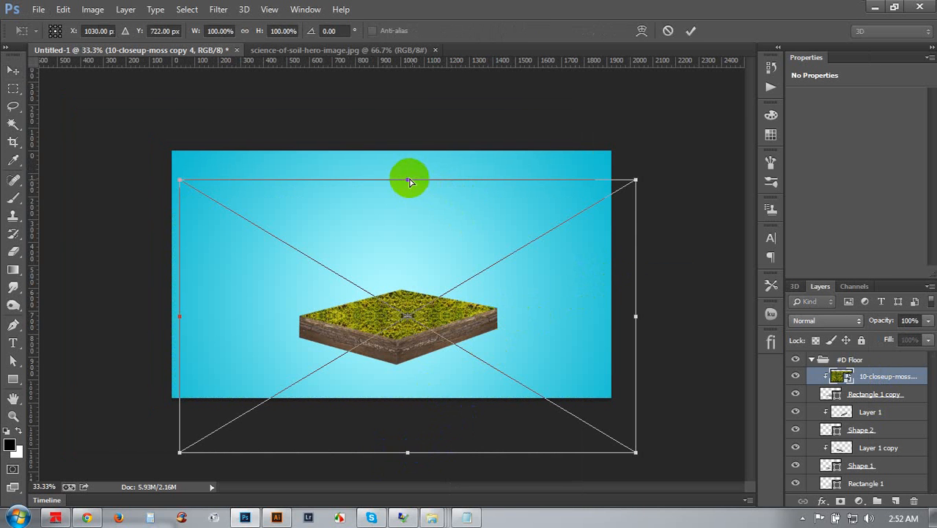
pyautogui.moveTo(409, 181); pyautogui.dragTo(393, 283)
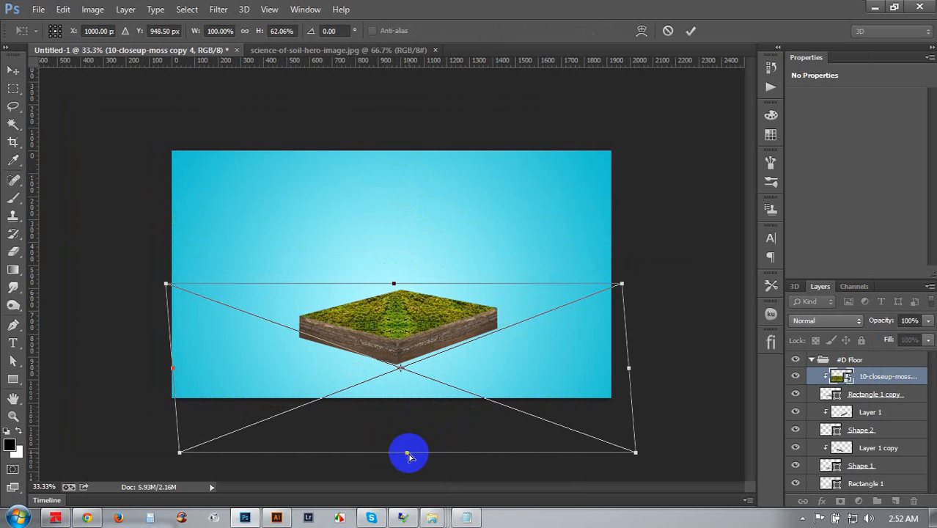
pyautogui.moveTo(408, 456); pyautogui.dragTo(454, 367)
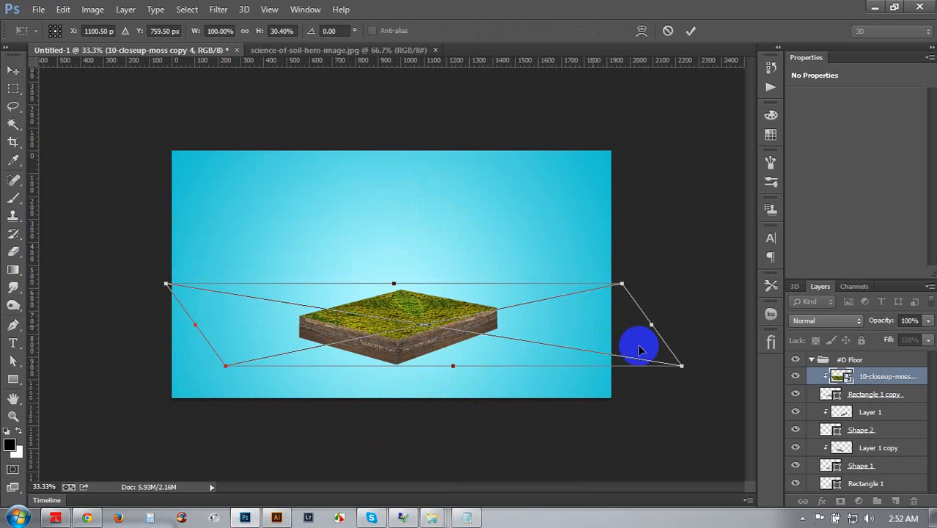
pyautogui.moveTo(682, 365); pyautogui.dragTo(476, 331)
pyautogui.scroll(3, 477, 330)
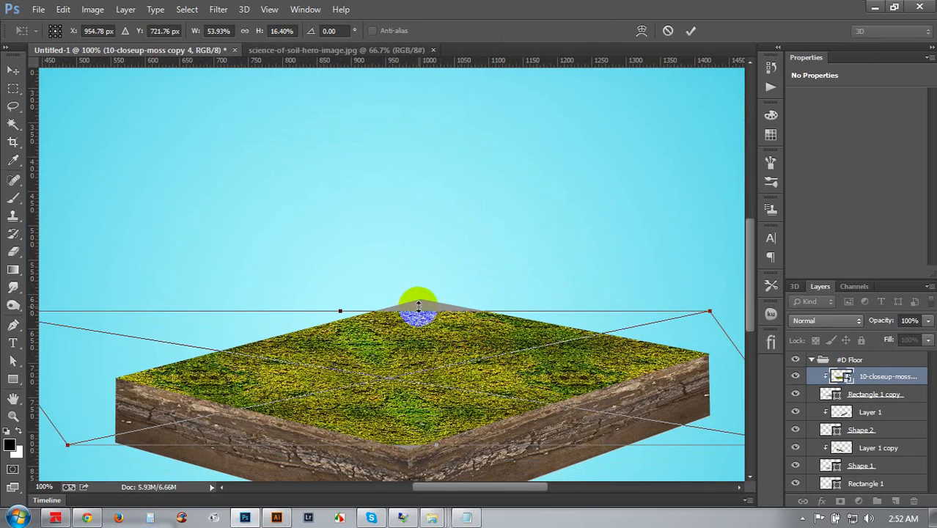
pyautogui.moveTo(418, 306); pyautogui.dragTo(465, 250)
pyautogui.moveTo(495, 201); pyautogui.dragTo(489, 174)
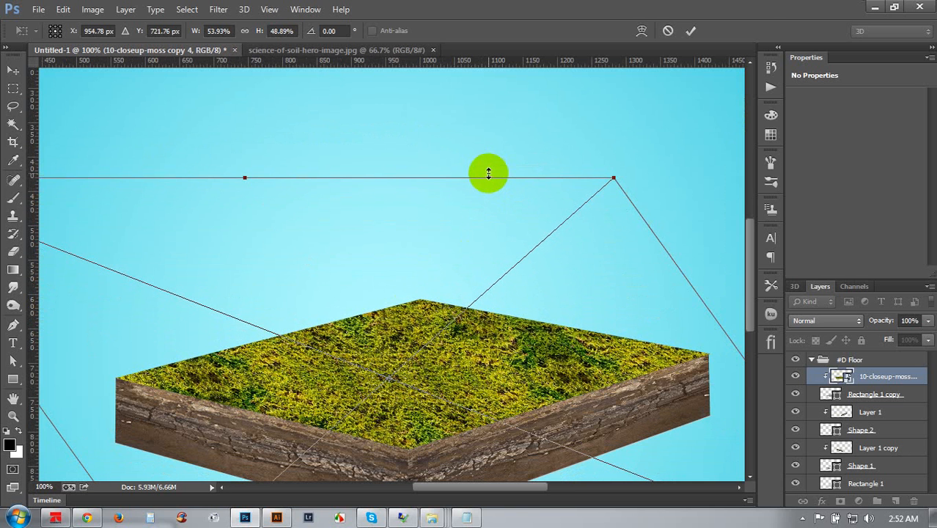
pyautogui.click(692, 29)
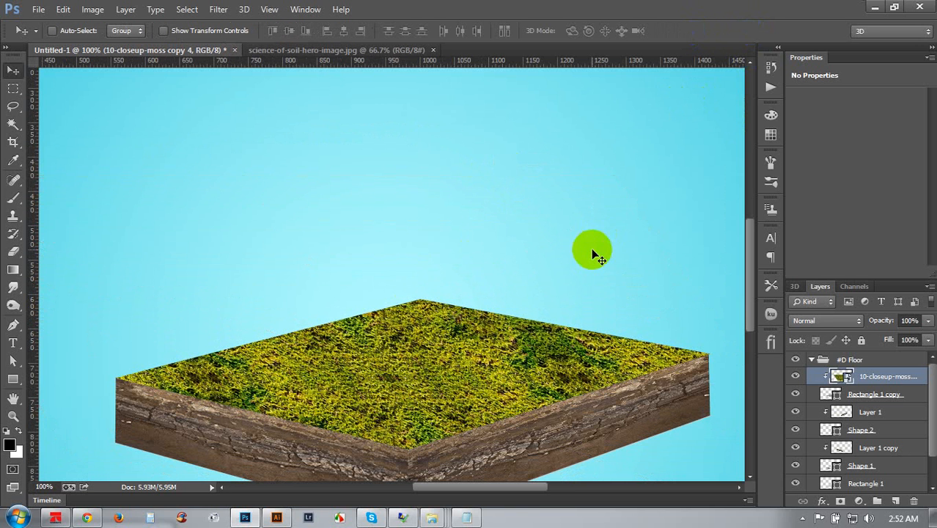
# Undo the moss layer's transform, clipping, repositioning and smart object conversion
pyautogui.hotkey('ctrl', '-')
pyautogui.hotkey('ctrl', '-')
pyautogui.hotkey('ctrl', '+')
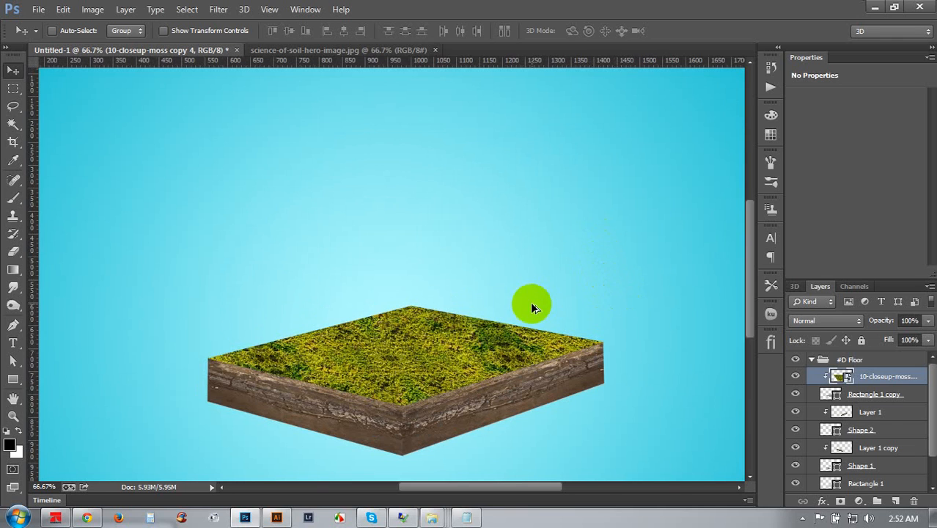
pyautogui.hotkey('ctrl', 'alt', 'z')
pyautogui.hotkey('ctrl', 'alt', 'z')
pyautogui.hotkey('ctrl', 'alt', 'z')
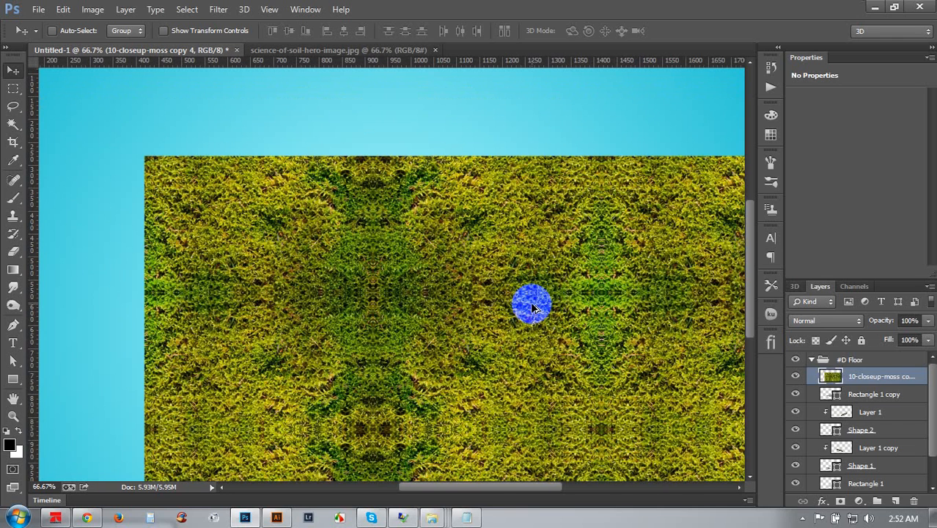
# Undo the merging, flipping and duplicating of the moss tiles back to the single original 10-closeup-moss layer
pyautogui.hotkey('ctrl', 'alt', 'z')
pyautogui.hotkey('ctrl', 'alt', 'z')
pyautogui.hotkey('ctrl', 'alt', 'z')
pyautogui.hotkey('ctrl', 'alt', 'z')
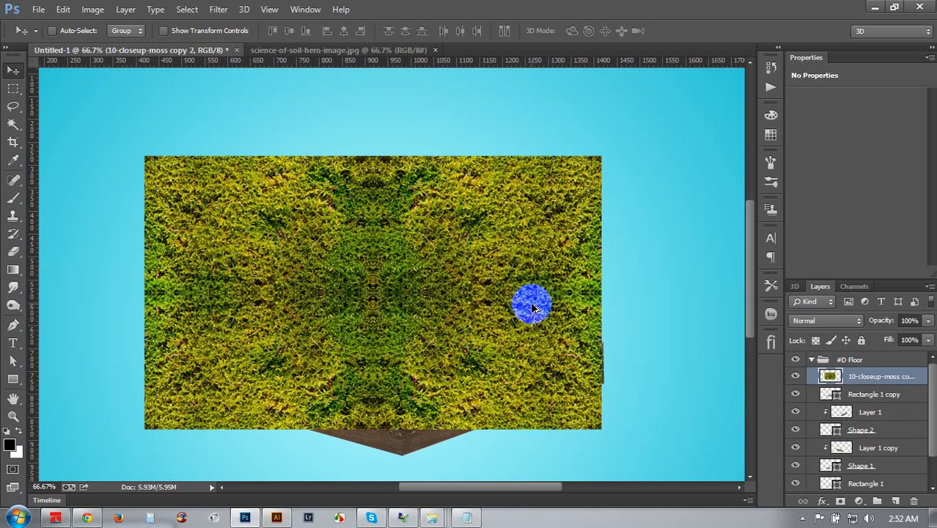
pyautogui.hotkey('ctrl', 'alt', 'z')
pyautogui.hotkey('ctrl', 'alt', 'z')
pyautogui.hotkey('ctrl', 'alt', 'z')
pyautogui.hotkey('ctrl', 'alt', 'z')
pyautogui.hotkey('ctrl', 'alt', 'z')
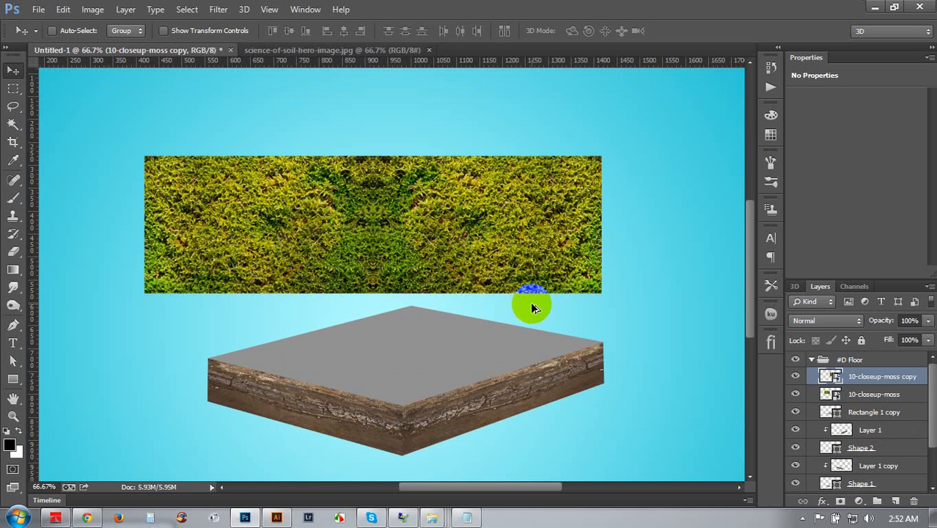
pyautogui.hotkey('ctrl', 'alt', 'z')
pyautogui.hotkey('ctrl', 'alt', 'z')
pyautogui.hotkey('ctrl', 'alt', 'z')
pyautogui.hotkey('ctrl', 'alt', 'z')
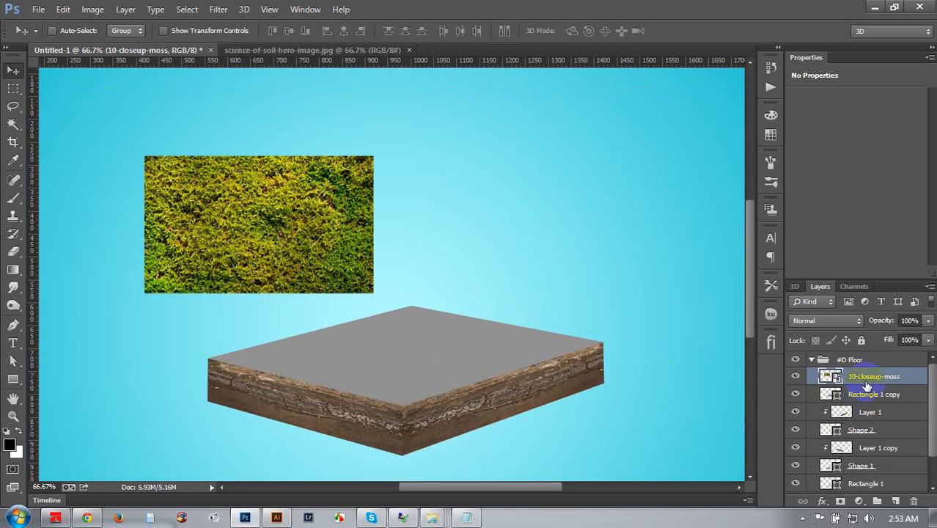
# Clip the moss layer to Rectangle 1 copy and move it over the block's top face
pyautogui.keyDown('alt'); pyautogui.click(872, 383); pyautogui.keyUp('alt')
pyautogui.moveTo(375, 253); pyautogui.dragTo(491, 360)
# Try distorting the clipped moss so its four corners meet the corners of the block's top face, and undo the transform
pyautogui.hotkey('ctrl', 't')
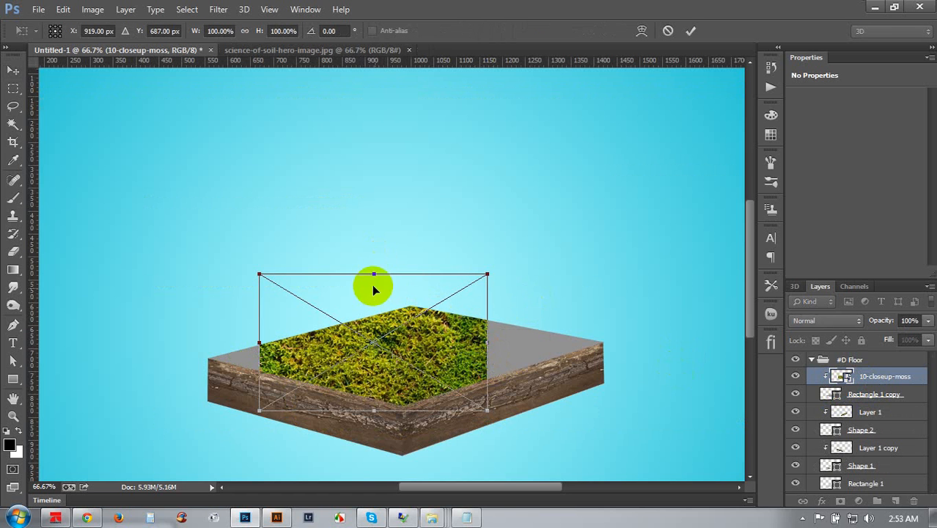
pyautogui.moveTo(375, 278); pyautogui.dragTo(326, 357)
pyautogui.moveTo(433, 360); pyautogui.dragTo(413, 305)
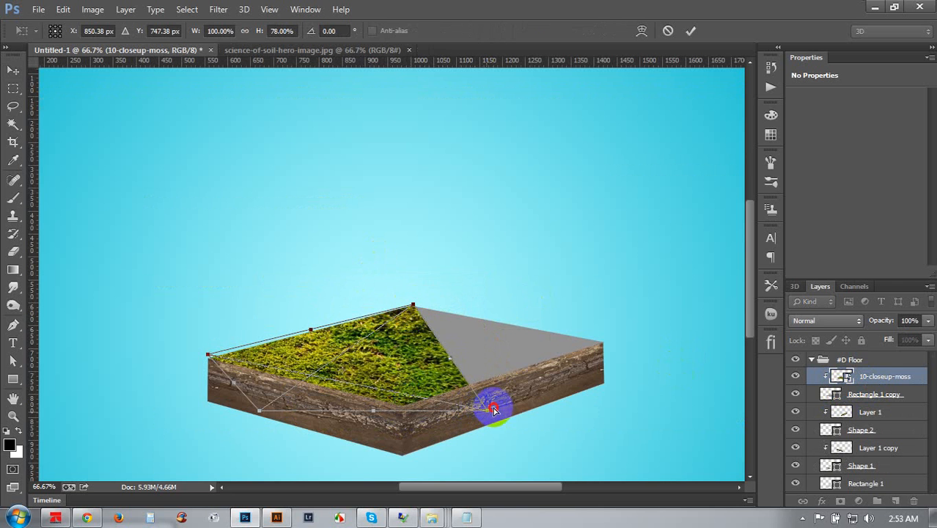
pyautogui.moveTo(495, 410); pyautogui.dragTo(610, 343)
pyautogui.moveTo(261, 416); pyautogui.dragTo(206, 358)
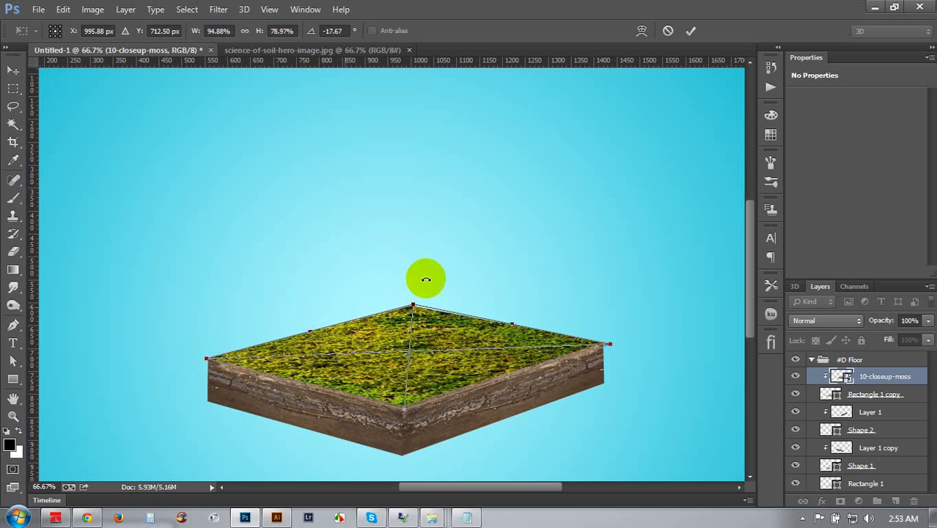
pyautogui.click(692, 31)
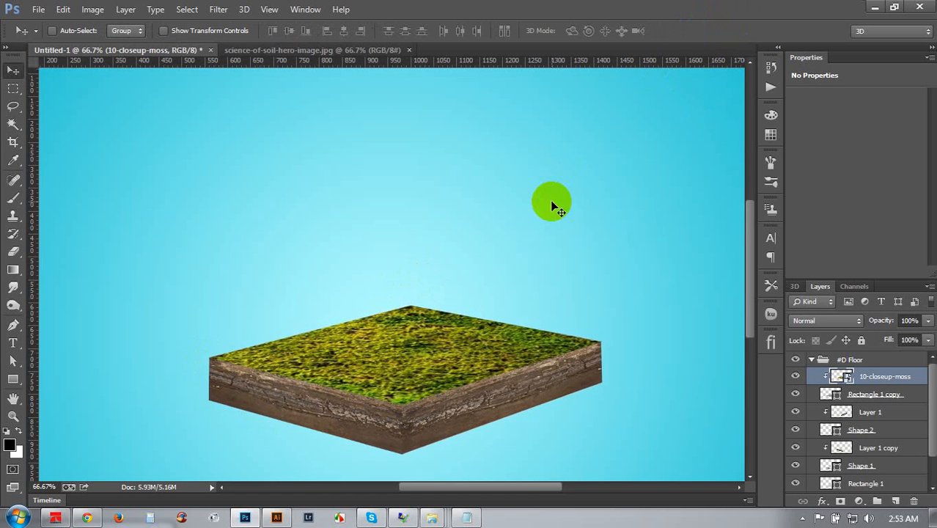
pyautogui.hotkey('ctrl', '-')
pyautogui.hotkey('ctrl', '-')
pyautogui.hotkey('ctrl', '+')
pyautogui.hotkey('ctrl', '+')
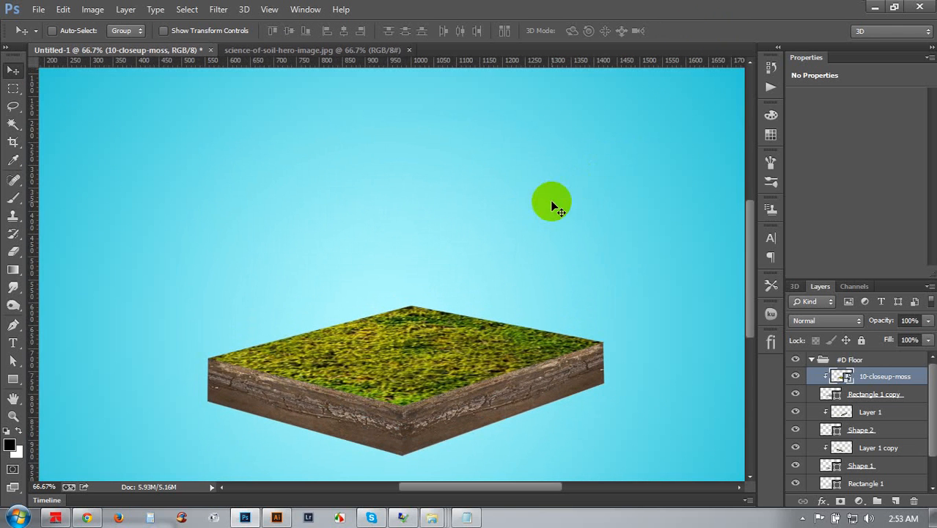
pyautogui.hotkey('ctrl', 'z')
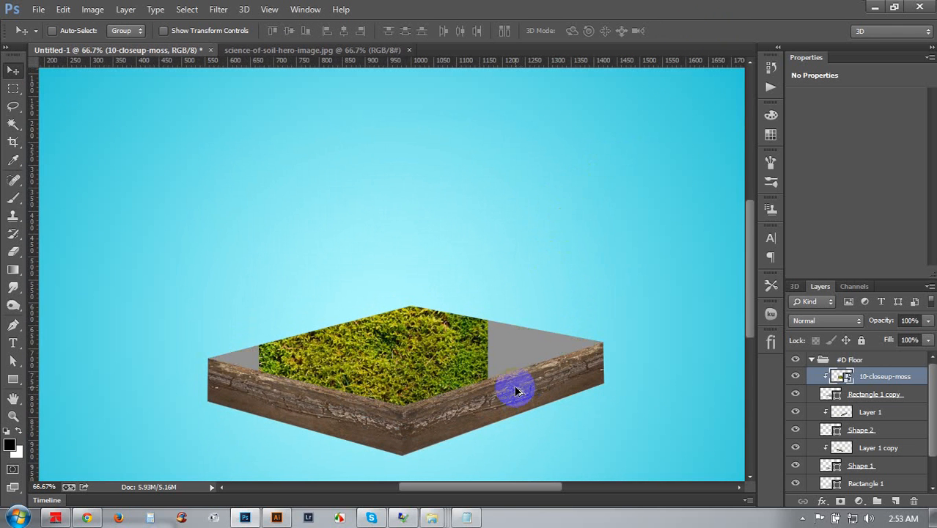
# Duplicate the clipped moss to cover the rest of the top face, rasterize the copy and erase along its seam to blend it
pyautogui.moveTo(491, 378); pyautogui.dragTo(605, 350)
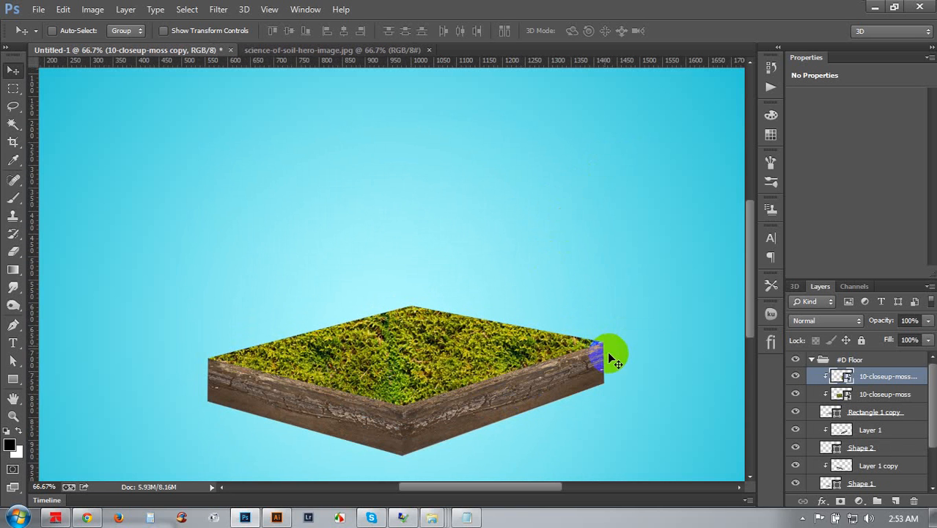
pyautogui.hotkey('ctrl', '+')
pyautogui.hotkey('ctrl', '+')
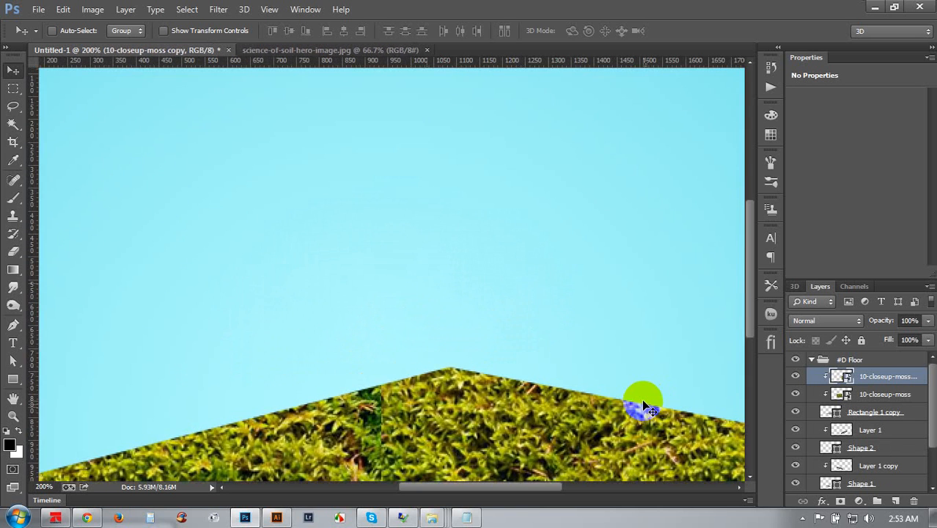
pyautogui.scroll(-5, 450, 410)
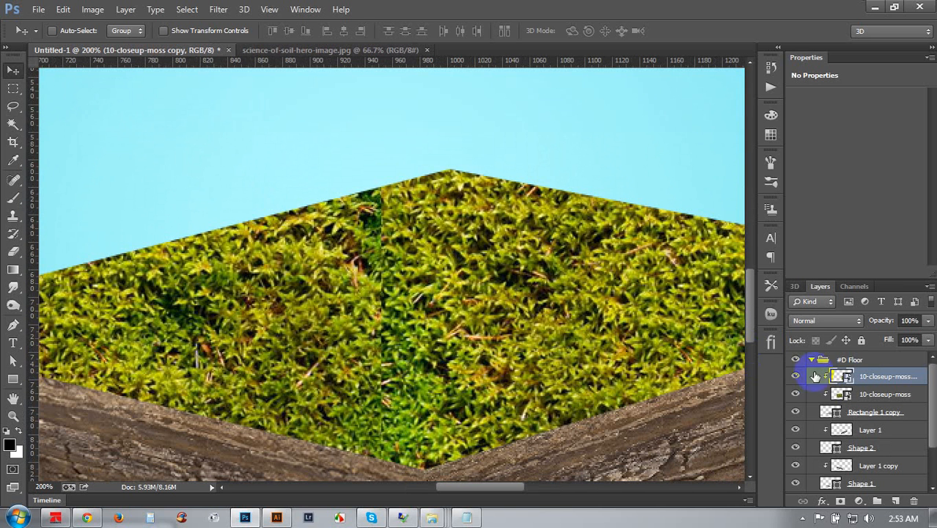
pyautogui.click(190, 264)
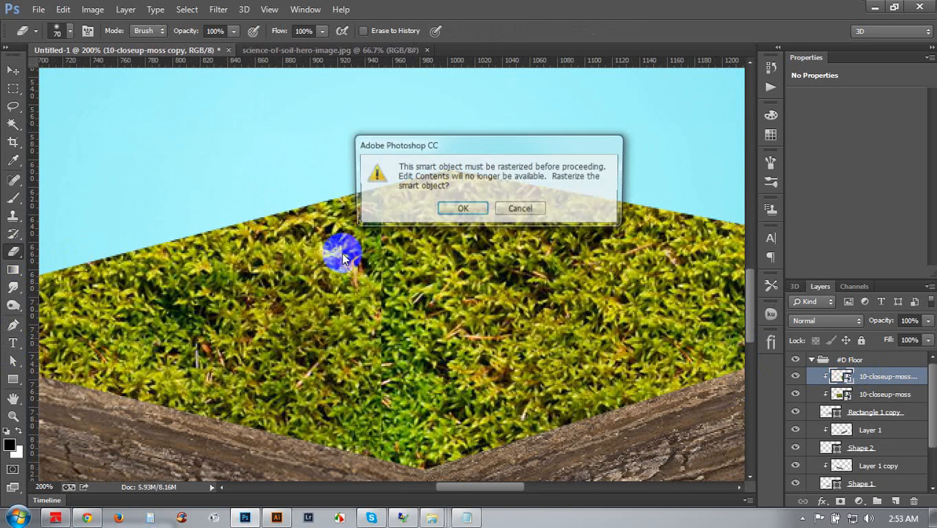
pyautogui.click(448, 208)
pyautogui.moveTo(353, 208); pyautogui.dragTo(338, 253)
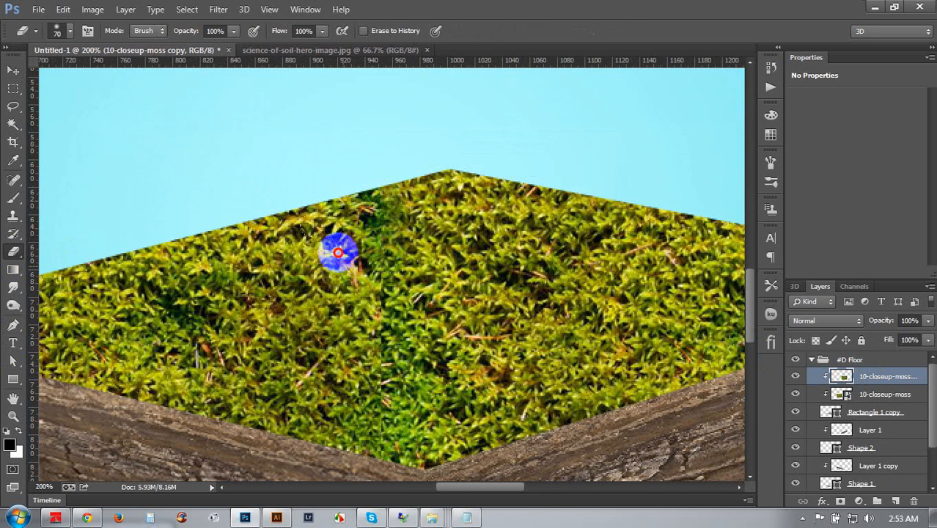
pyautogui.moveTo(352, 295); pyautogui.dragTo(353, 436)
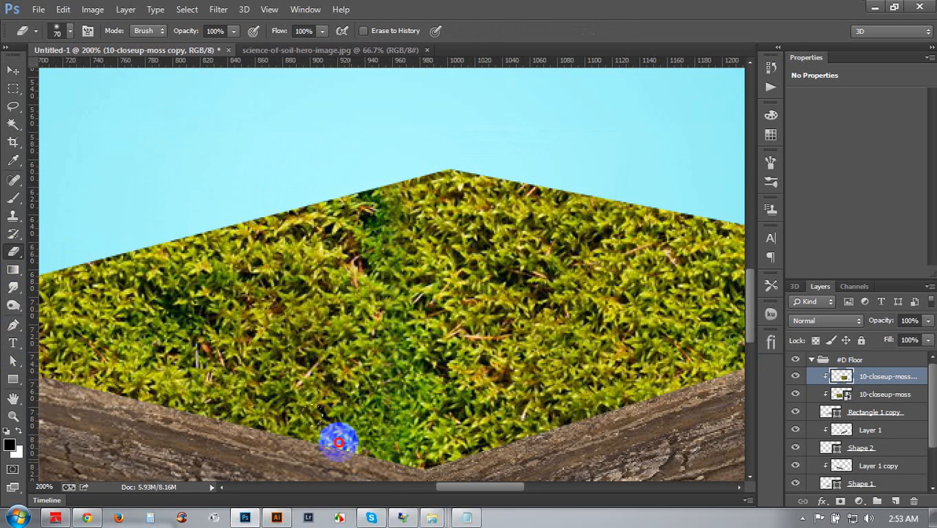
pyautogui.moveTo(281, 198)
pyautogui.mouseDown()
pyautogui.moveTo(196, 175)
pyautogui.moveTo(277, 180)
pyautogui.mouseUp()
pyautogui.click(341, 260)
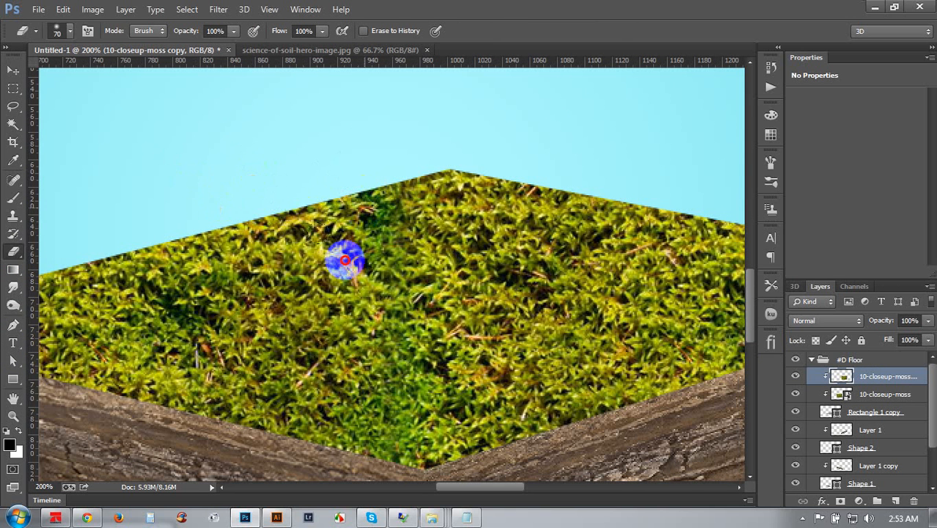
pyautogui.click(13, 70)
pyautogui.click(429, 266)
pyautogui.moveTo(429, 267); pyautogui.dragTo(471, 293)
pyautogui.hotkey('ctrl', '-')
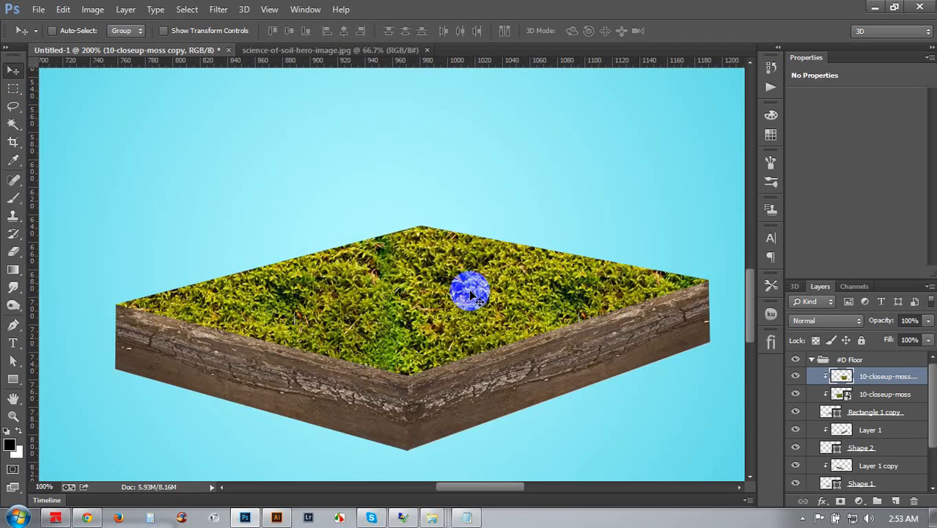
pyautogui.hotkey('ctrl', '-')
pyautogui.hotkey('ctrl', '+')
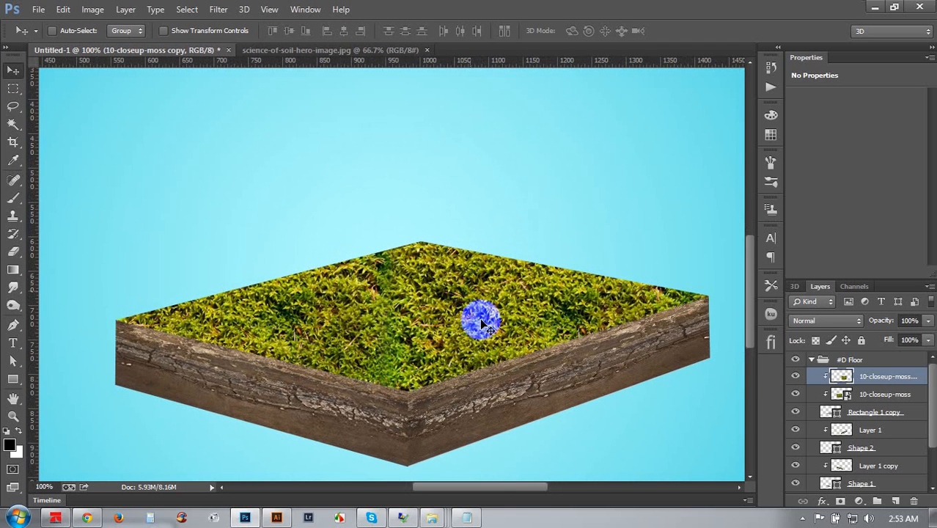
pyautogui.moveTo(482, 323); pyautogui.dragTo(420, 402)
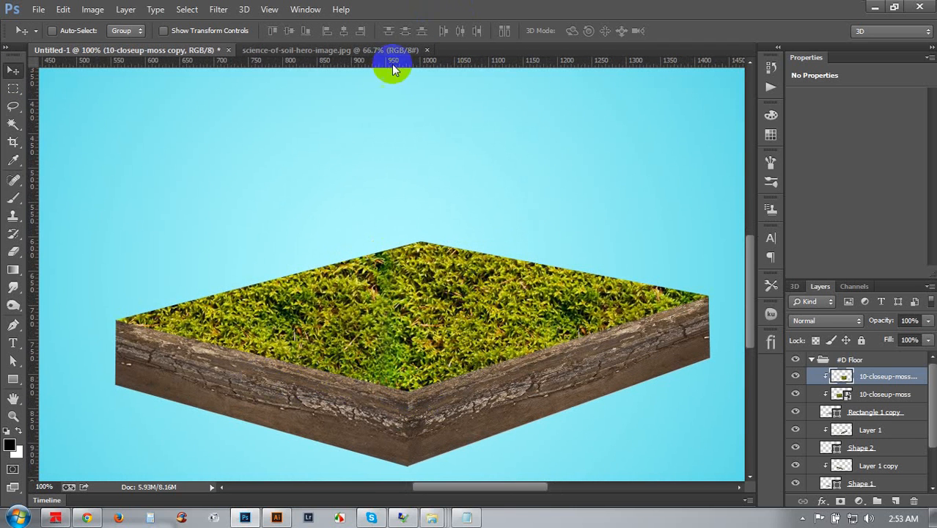
# Switch to the Help (F:) folder in Windows Explorer, browse for a grass image and preview png_floating_terrain_by_moonglowlilly-d5qb58m
pyautogui.click(435, 515)
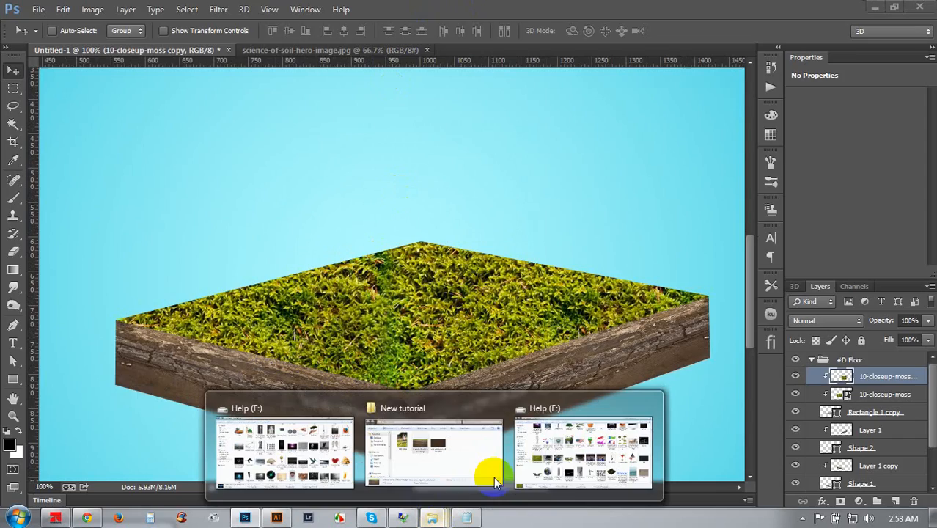
pyautogui.click(546, 459)
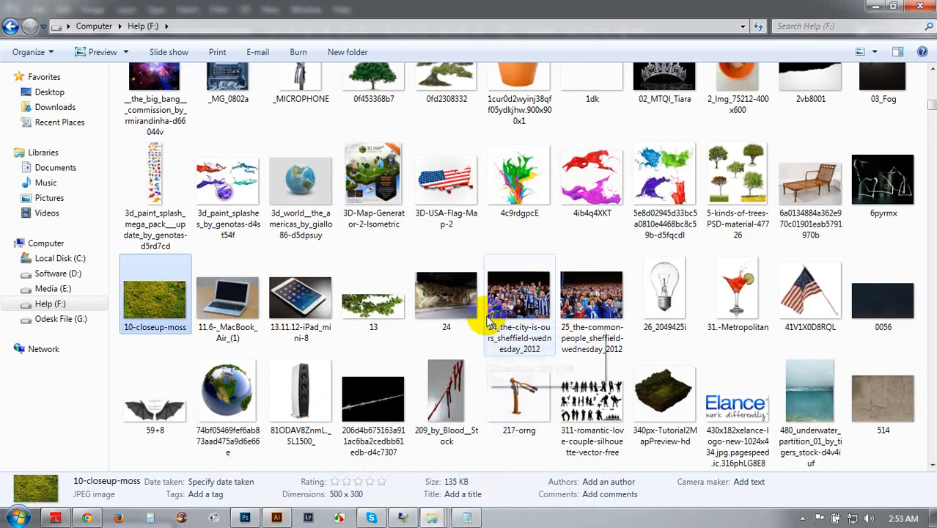
pyautogui.scroll(-20, 489, 321)
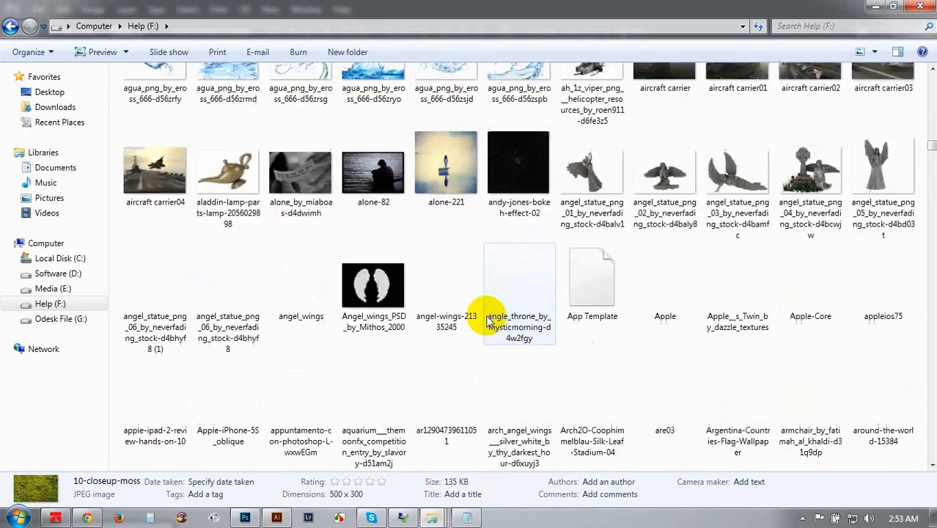
pyautogui.scroll(-15, 489, 320)
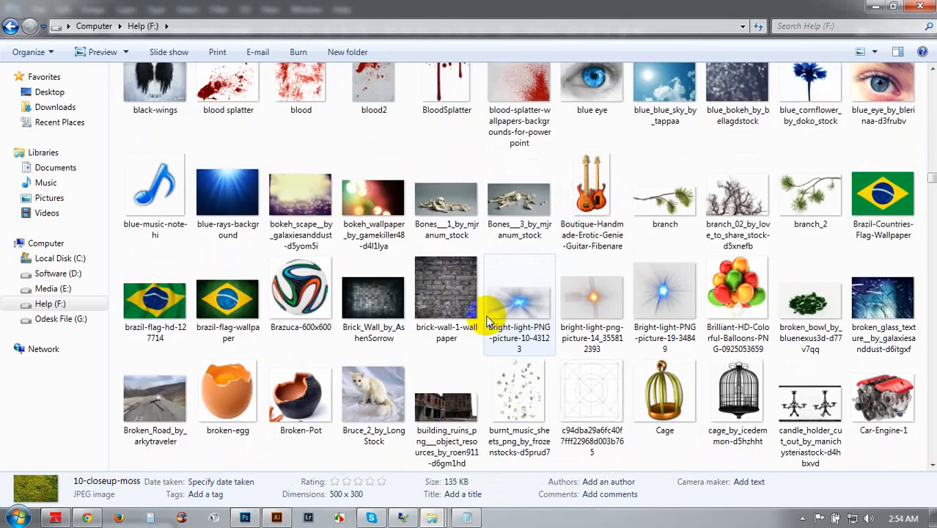
pyautogui.scroll(-12, 489, 320)
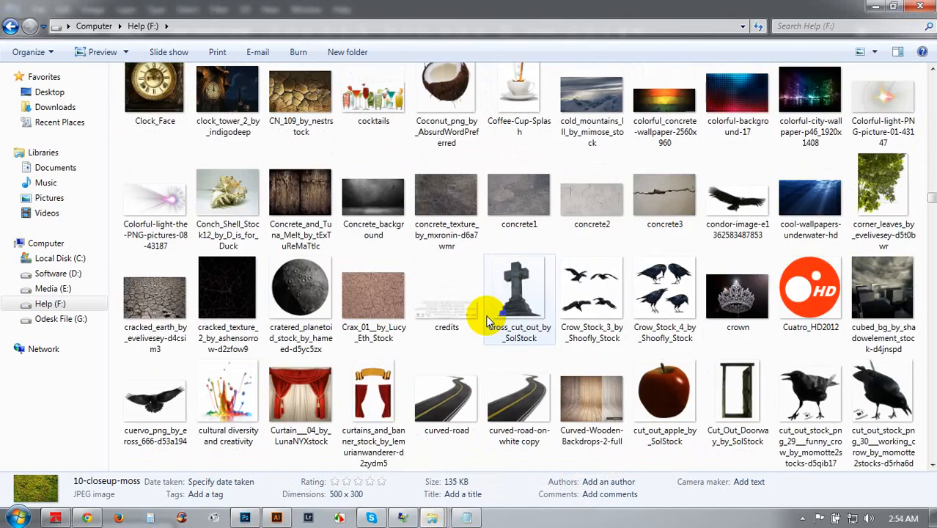
pyautogui.scroll(-15, 490, 320)
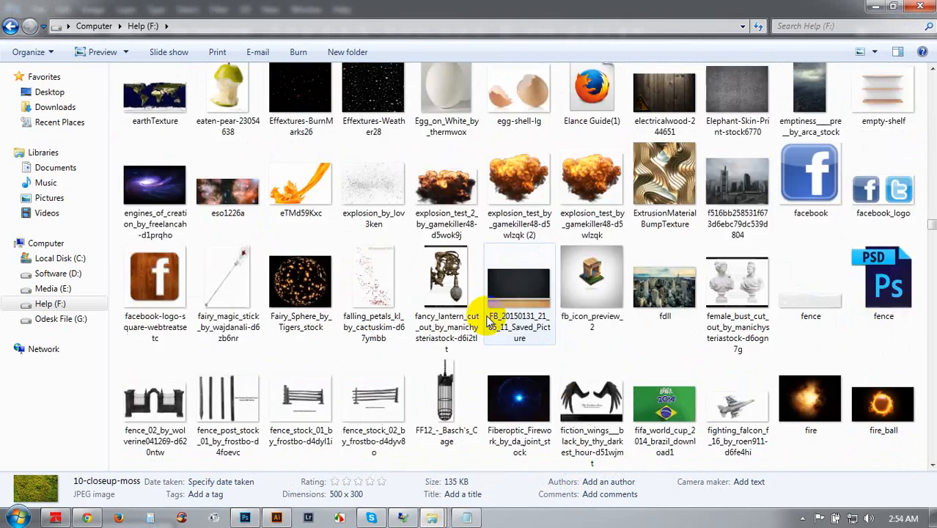
pyautogui.scroll(-15, 489, 320)
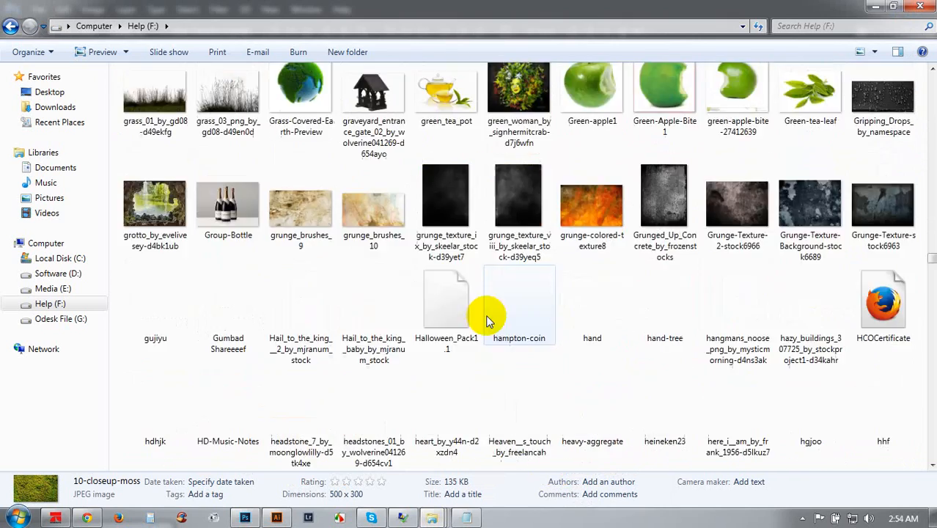
pyautogui.scroll(2, 489, 320)
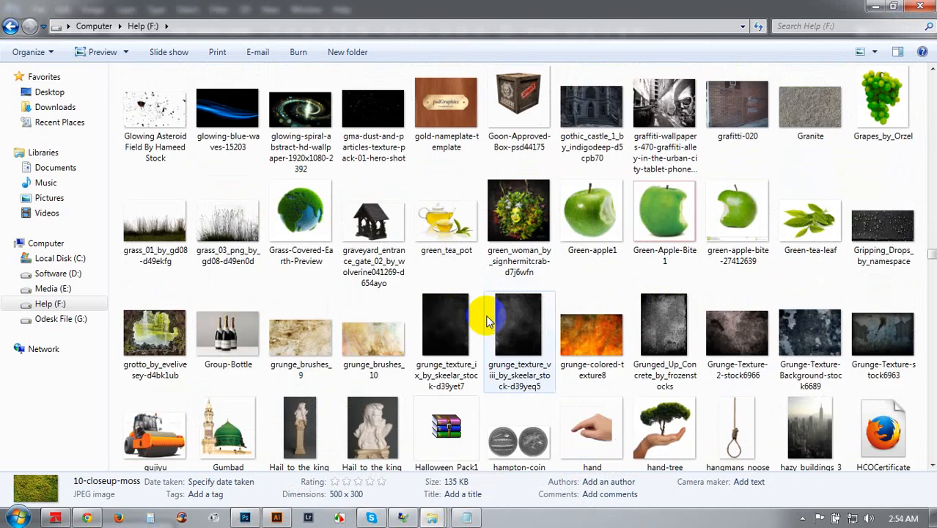
pyautogui.scroll(-5, 489, 321)
pyautogui.scroll(-15, 489, 321)
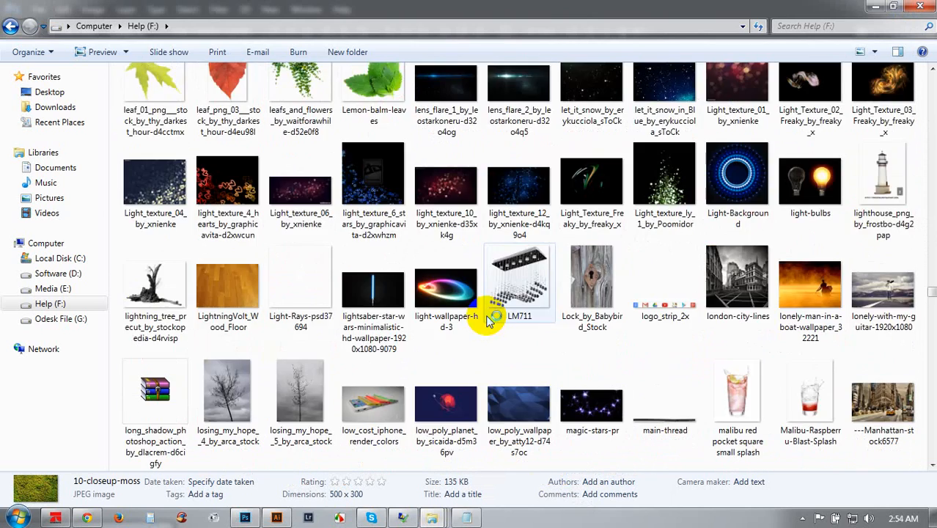
pyautogui.scroll(-12, 489, 321)
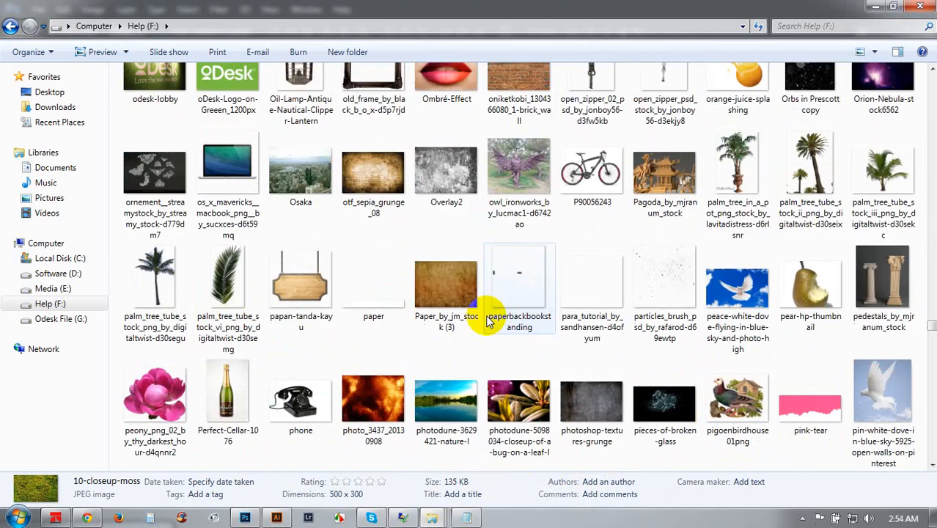
pyautogui.scroll(-8, 489, 320)
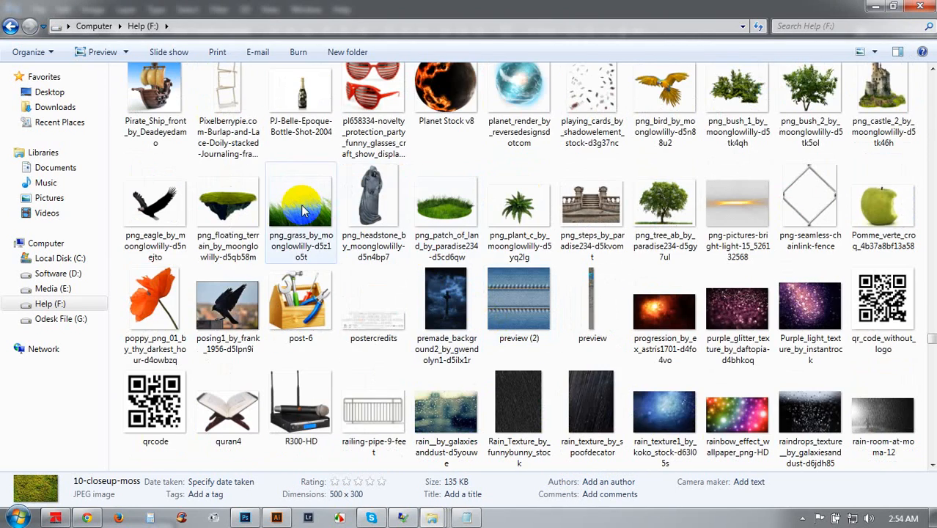
pyautogui.doubleClick(251, 210)
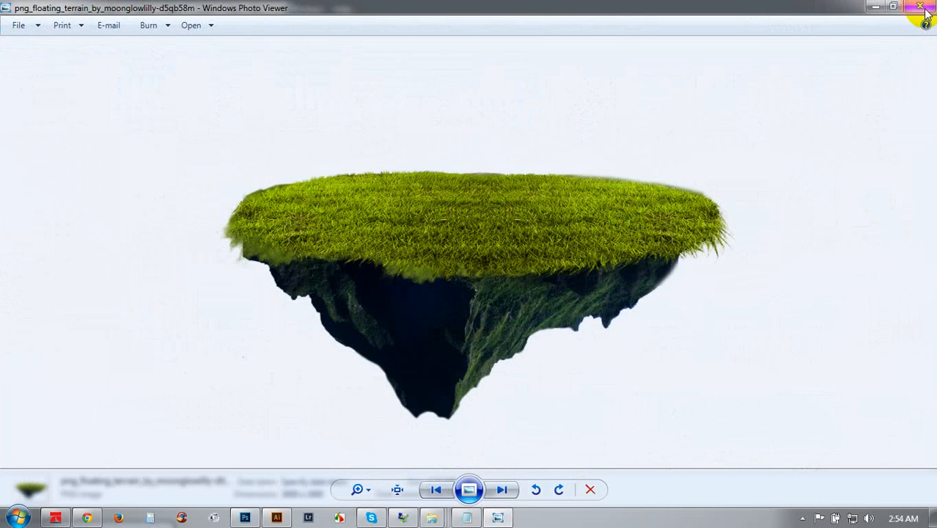
pyautogui.click(923, 9)
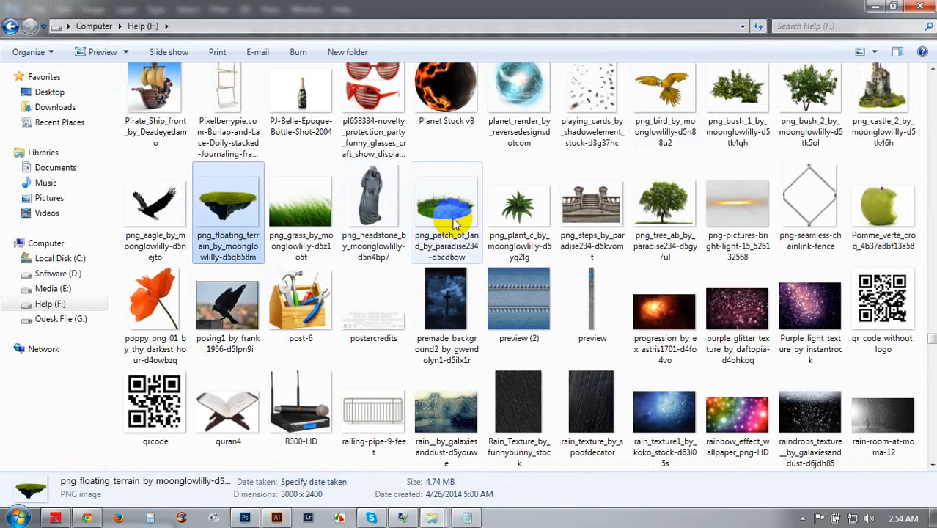
# Open png_patch_of_land_by_paradise234-d5cd6qw.png in Photoshop and bring its grass layer into the Untitled-1 document
pyautogui.moveTo(450, 209); pyautogui.dragTo(448, 57)
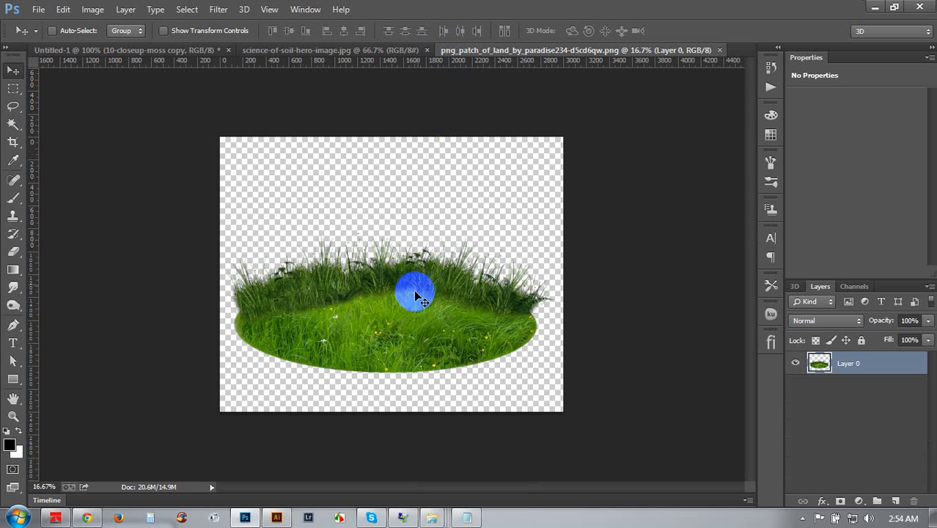
pyautogui.moveTo(416, 294); pyautogui.dragTo(381, 300)
pyautogui.hotkey('ctrl', '-')
pyautogui.hotkey('ctrl', '-')
pyautogui.hotkey('ctrl', '-')
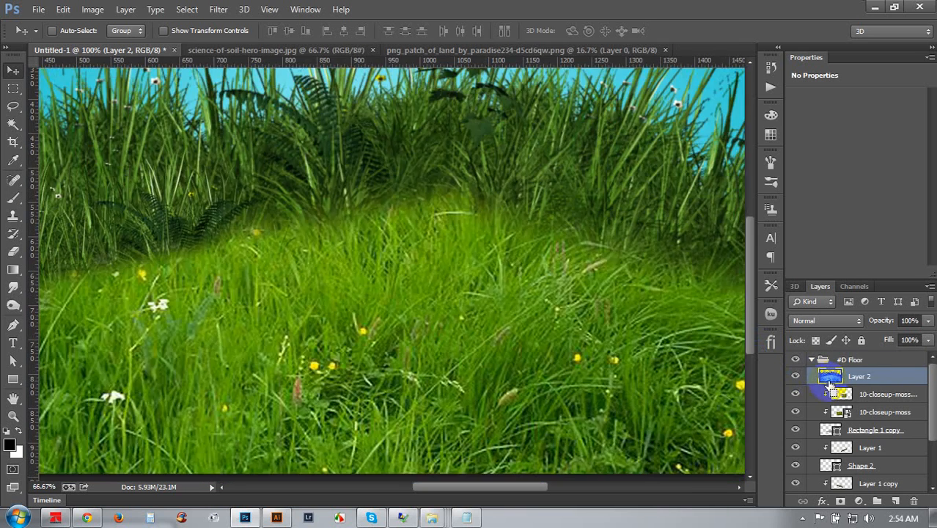
# Delete both moss layers and clip the grass layer to Rectangle 1 copy
pyautogui.click(876, 394)
pyautogui.press('Delete')
pyautogui.press('Delete')
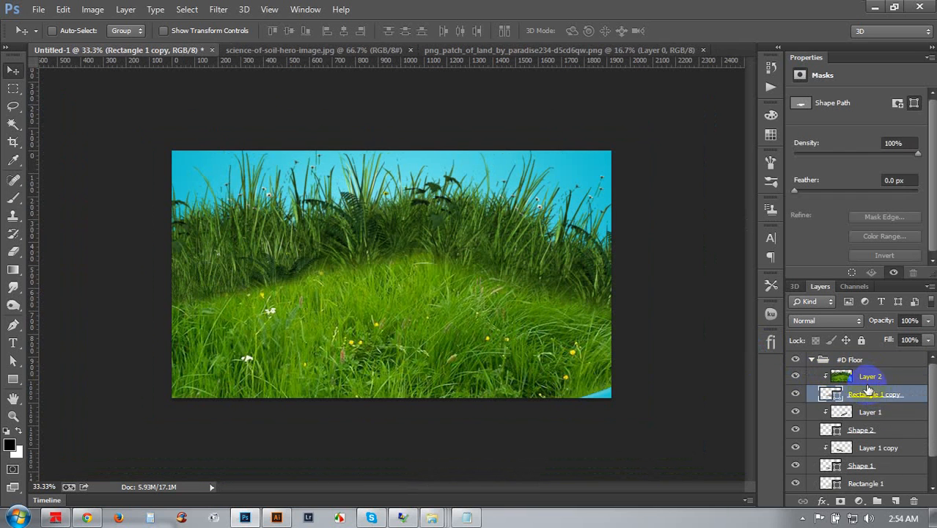
pyautogui.hotkey('ctrl', 't')
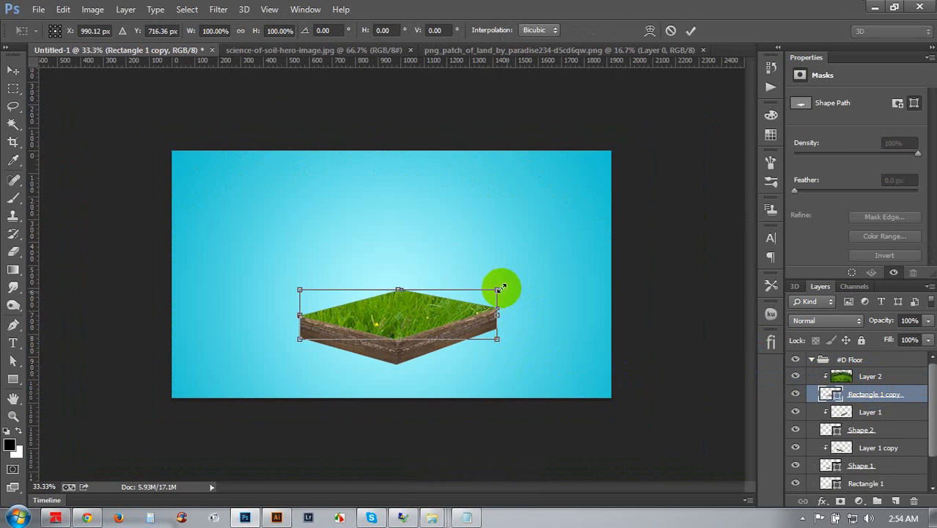
pyautogui.moveTo(492, 288); pyautogui.dragTo(483, 287)
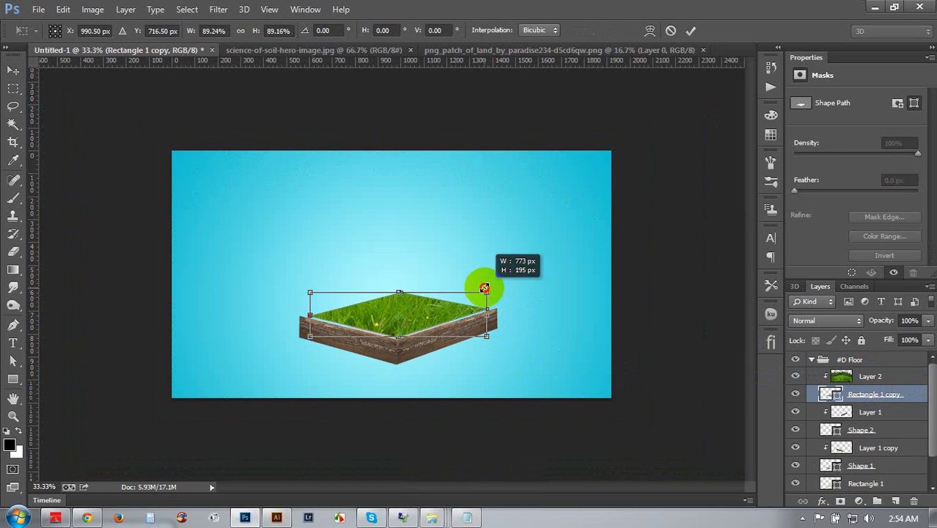
pyautogui.click(671, 30)
# Scale Layer 2's grass down to about 36% and position it so it fills the block's top face
pyautogui.click(907, 382)
pyautogui.hotkey('ctrl', 't')
pyautogui.moveTo(723, 144); pyautogui.dragTo(495, 289)
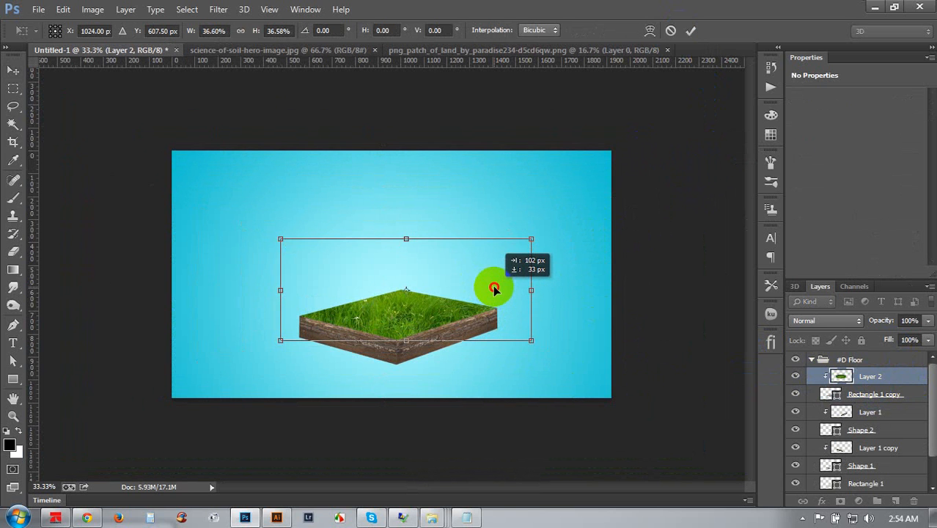
pyautogui.moveTo(291, 247); pyautogui.dragTo(276, 247)
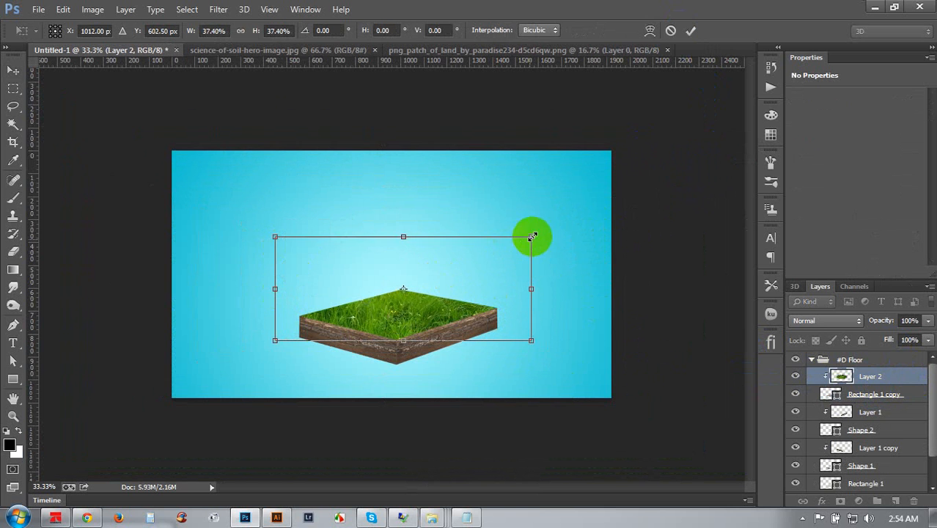
pyautogui.moveTo(532, 236)
pyautogui.mouseDown()
pyautogui.moveTo(506, 239)
pyautogui.moveTo(523, 244)
pyautogui.mouseUp()
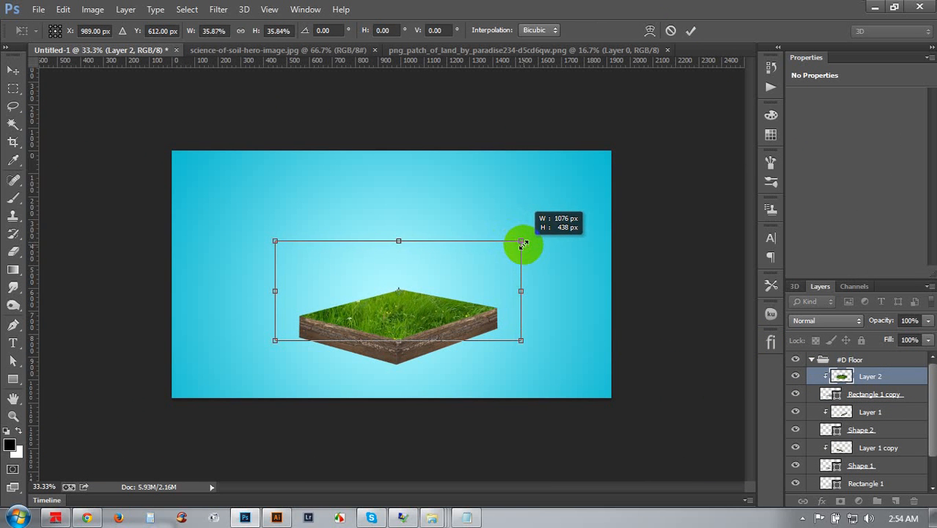
pyautogui.press('Return')
# Switch to the png_patch_of_land_by_paradise234-d5cd6qw.png document and activate the Lasso tool
pyautogui.hotkey('ctrl', '+')
pyautogui.hotkey('ctrl', '+')
pyautogui.hotkey('ctrl', '+')
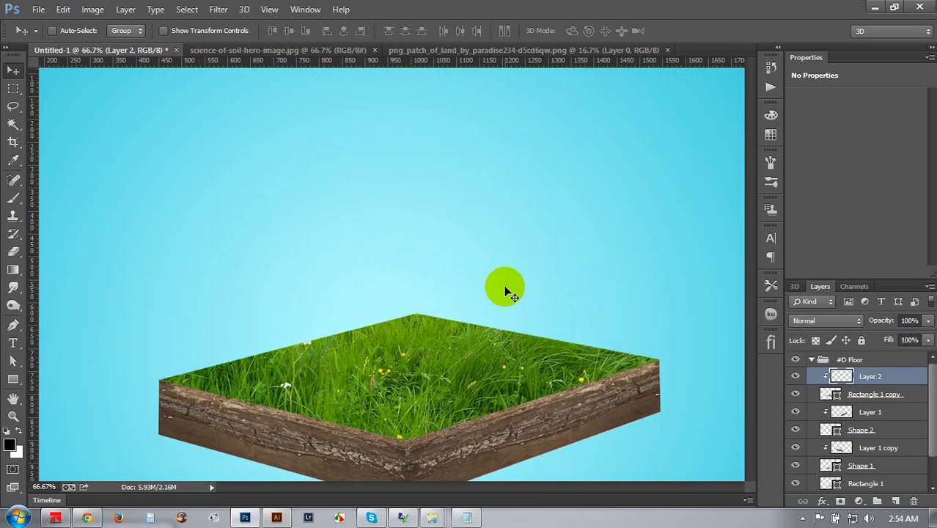
pyautogui.scroll(-3, 505, 292)
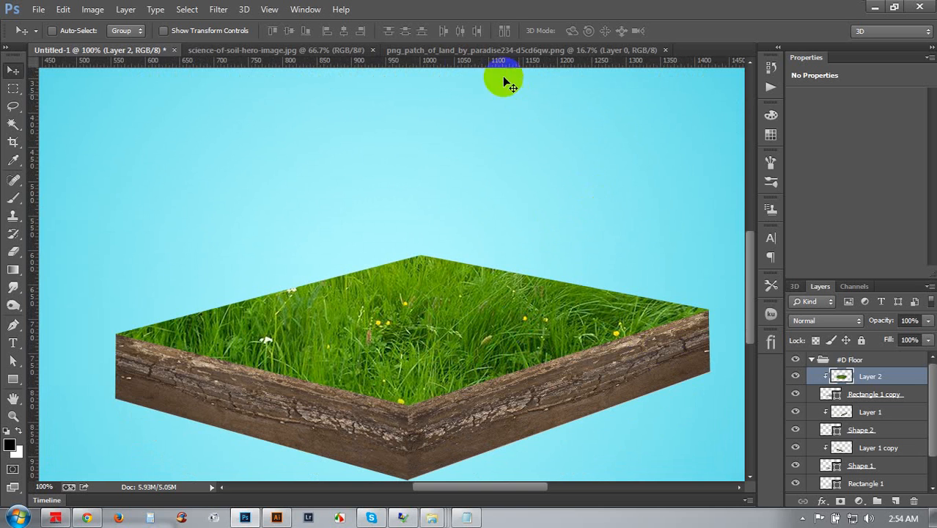
pyautogui.click(464, 53)
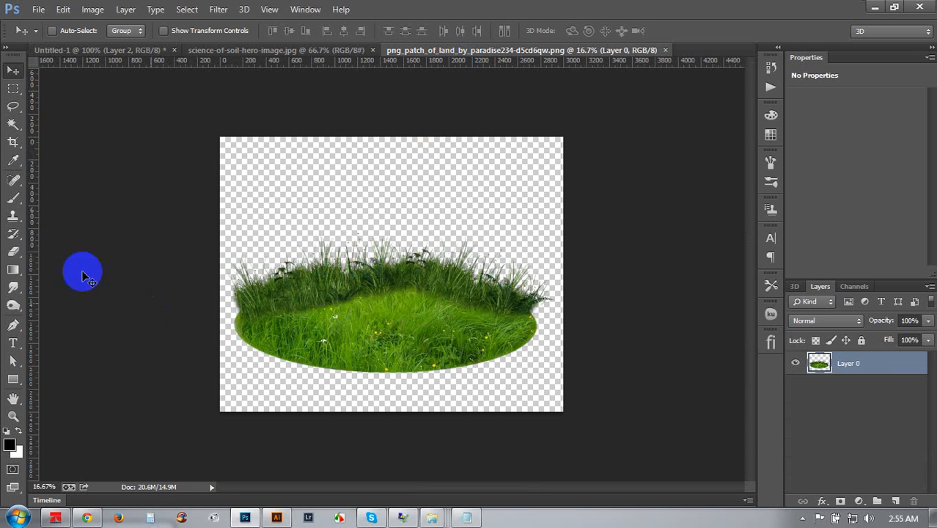
pyautogui.click(13, 110)
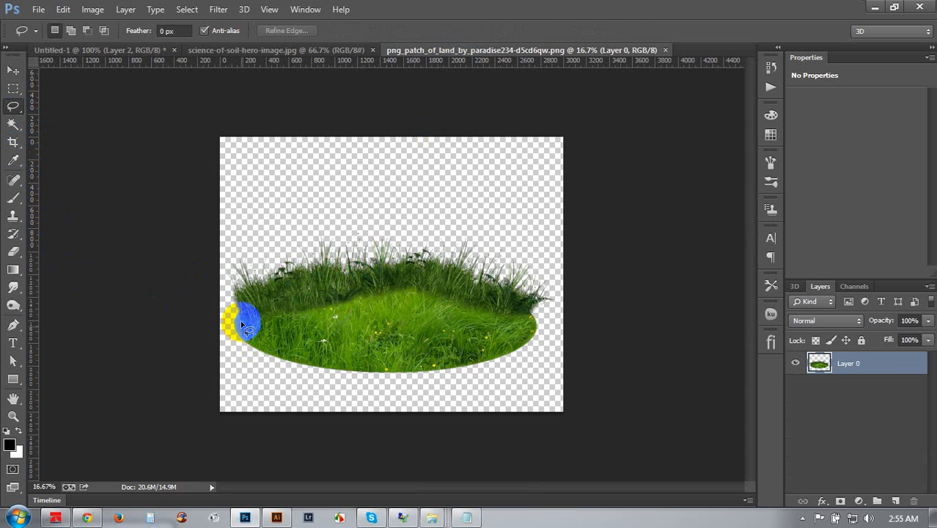
pyautogui.moveTo(240, 320)
pyautogui.mouseDown()
pyautogui.moveTo(256, 324)
pyautogui.moveTo(370, 287)
pyautogui.moveTo(496, 311)
pyautogui.mouseUp()
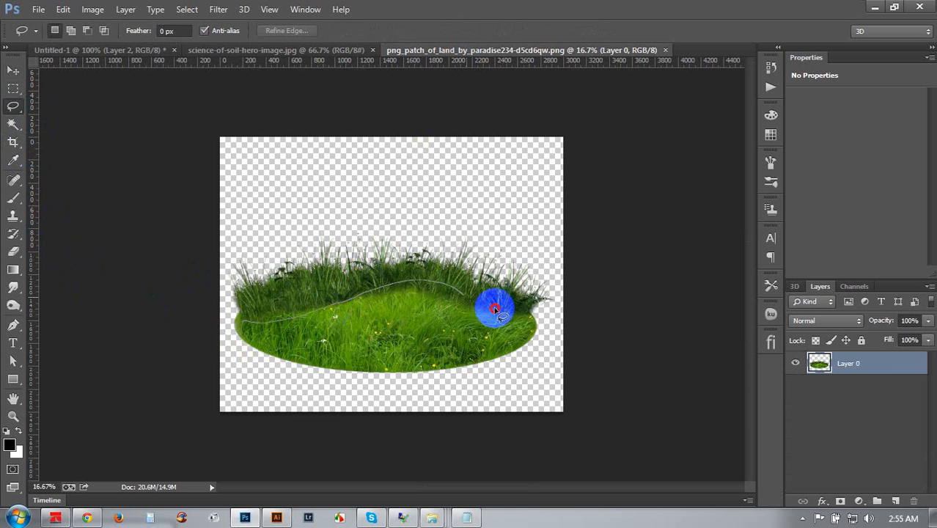
pyautogui.moveTo(557, 304)
pyautogui.mouseDown()
pyautogui.moveTo(554, 264)
pyautogui.moveTo(427, 205)
pyautogui.moveTo(270, 219)
pyautogui.moveTo(222, 243)
pyautogui.mouseUp()
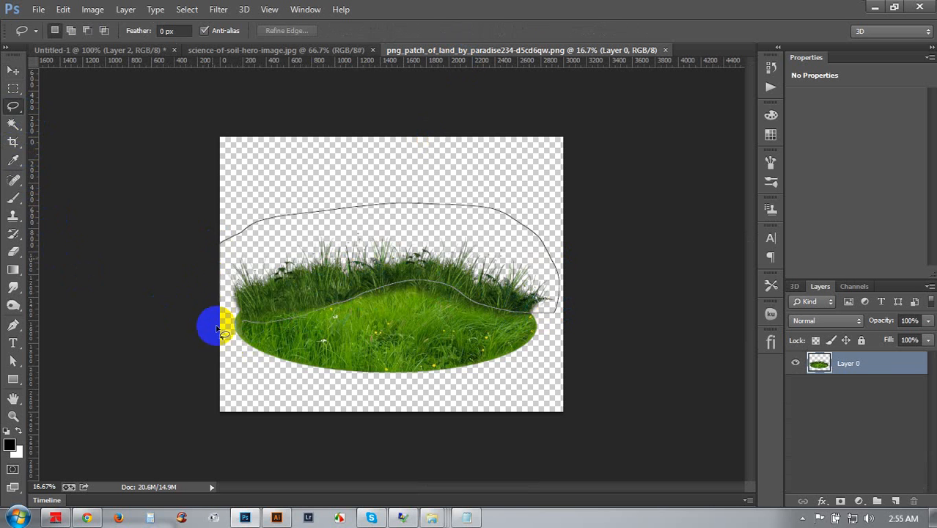
pyautogui.moveTo(218, 328); pyautogui.dragTo(210, 334)
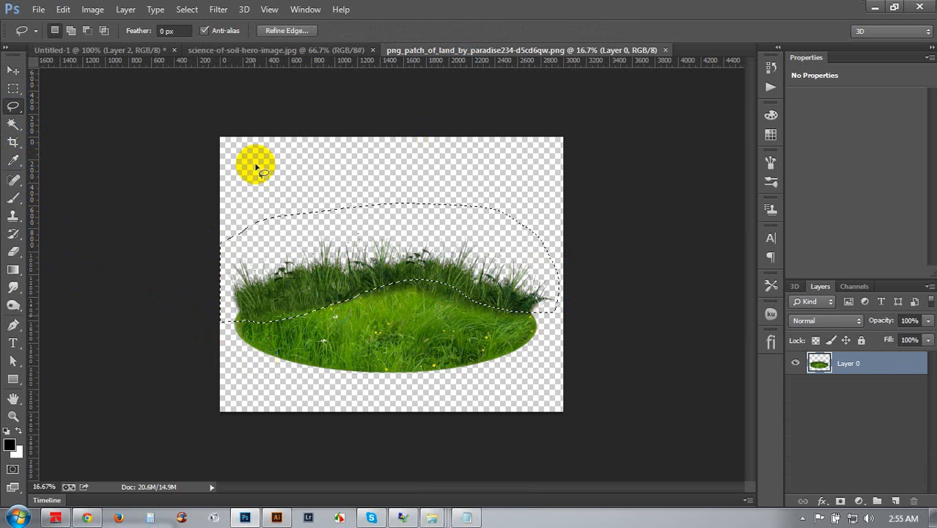
pyautogui.click(346, 221)
pyautogui.hotkey('ctrl', 'c')
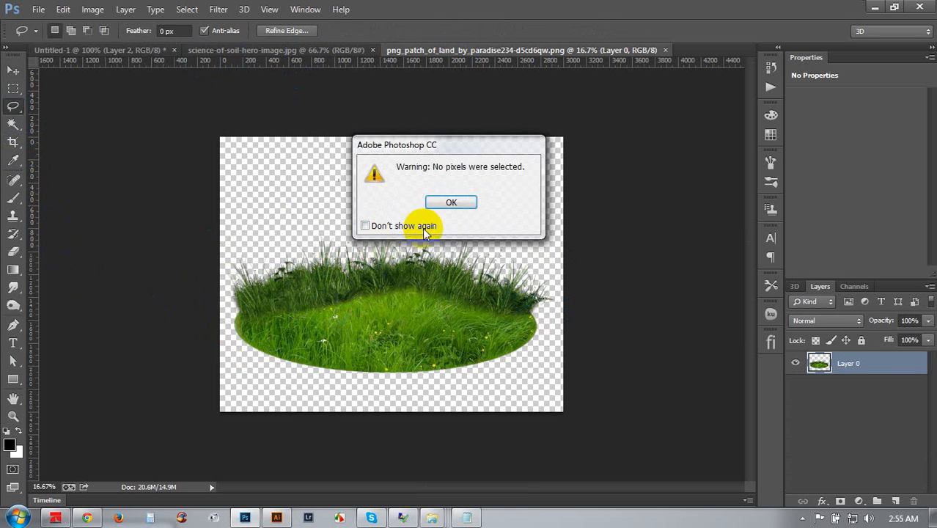
pyautogui.click(449, 203)
# Lasso the left half of the tall grass along the patch's back edge and copy it into the Untitled-1 document
pyautogui.moveTo(378, 224); pyautogui.dragTo(290, 315)
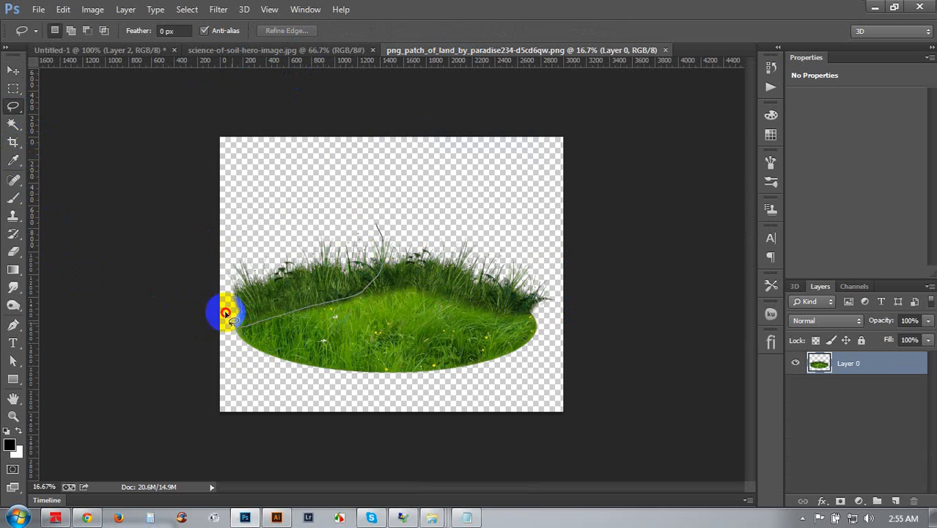
pyautogui.moveTo(225, 313)
pyautogui.mouseDown()
pyautogui.moveTo(218, 278)
pyautogui.moveTo(248, 219)
pyautogui.moveTo(292, 200)
pyautogui.moveTo(157, 55)
pyautogui.moveTo(317, 218)
pyautogui.mouseUp()
pyautogui.moveTo(334, 261); pyautogui.dragTo(350, 277)
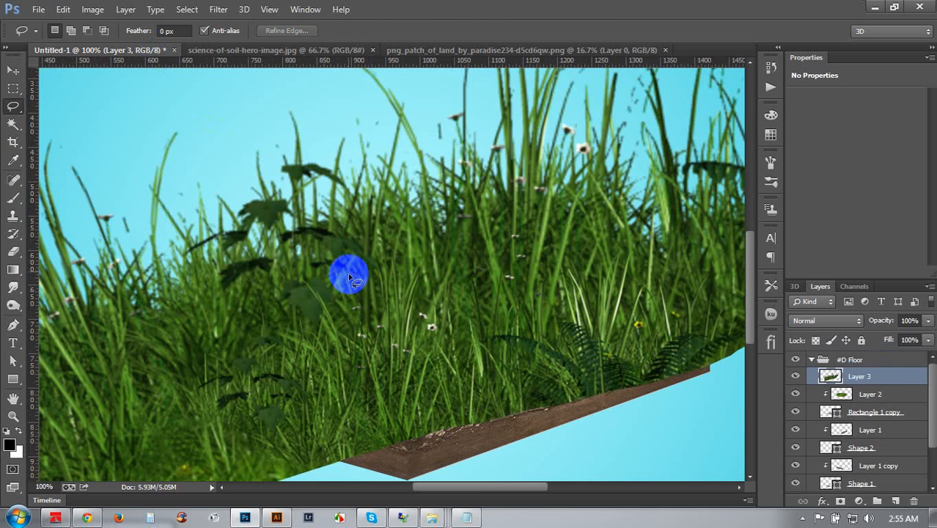
pyautogui.click(14, 71)
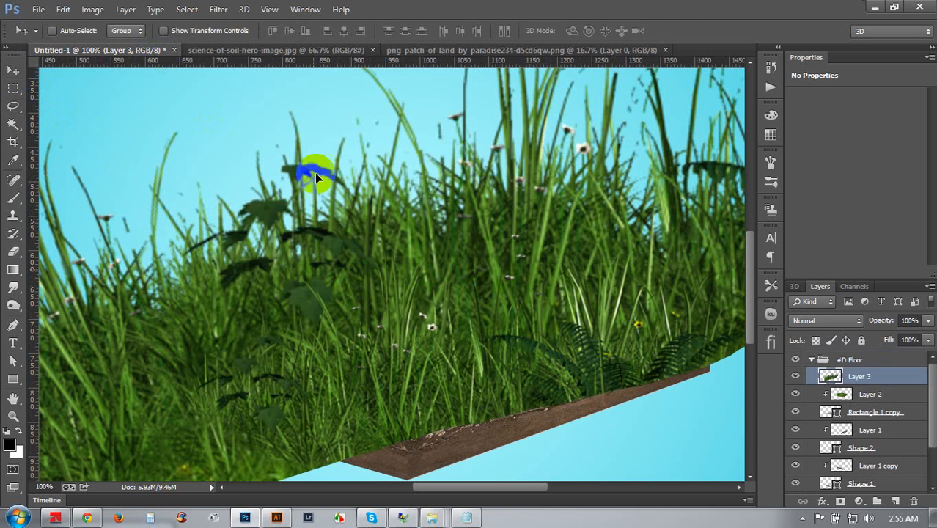
pyautogui.hotkey('ctrl', 't')
pyautogui.moveTo(186, 30); pyautogui.dragTo(132, 50)
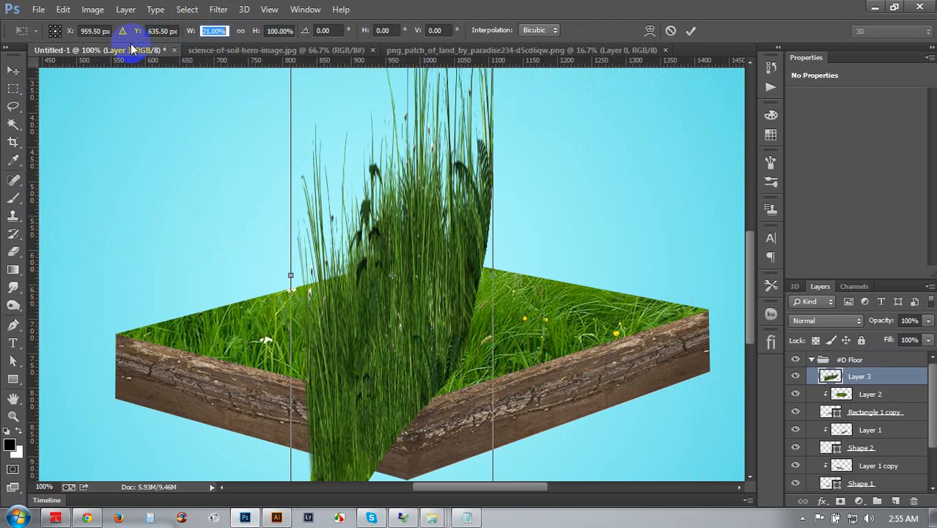
pyautogui.click(671, 32)
# Scale the pasted tall grass on Layer 3 to about 14% and move it onto the top face's back edge
pyautogui.hotkey('ctrl', '-')
pyautogui.hotkey('ctrl', '-')
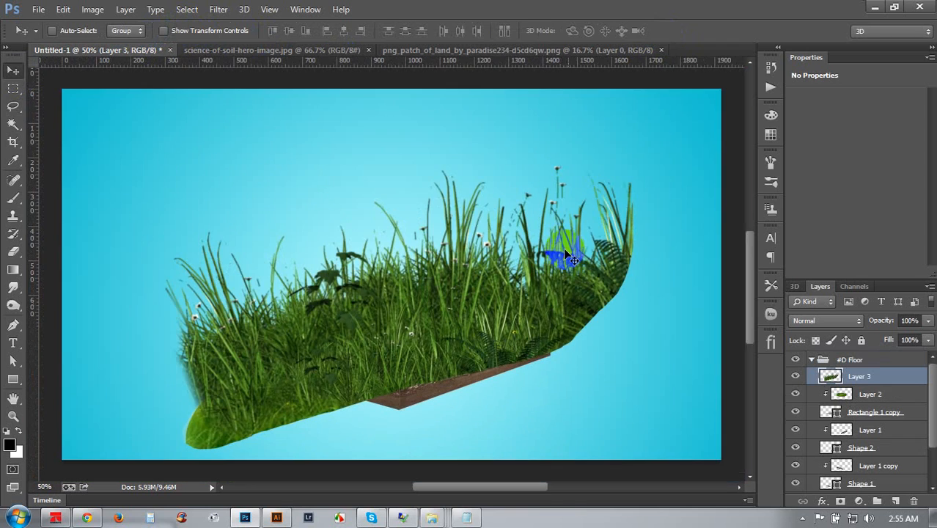
pyautogui.hotkey('ctrl', 't')
pyautogui.moveTo(635, 160); pyautogui.dragTo(451, 321)
pyautogui.hotkey('ctrl', '+')
pyautogui.hotkey('ctrl', '+')
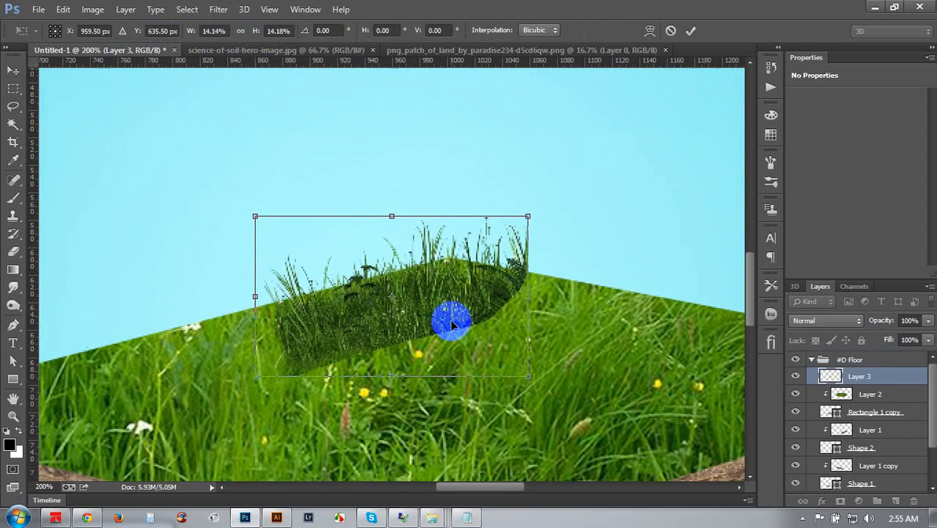
pyautogui.moveTo(451, 321); pyautogui.dragTo(443, 234)
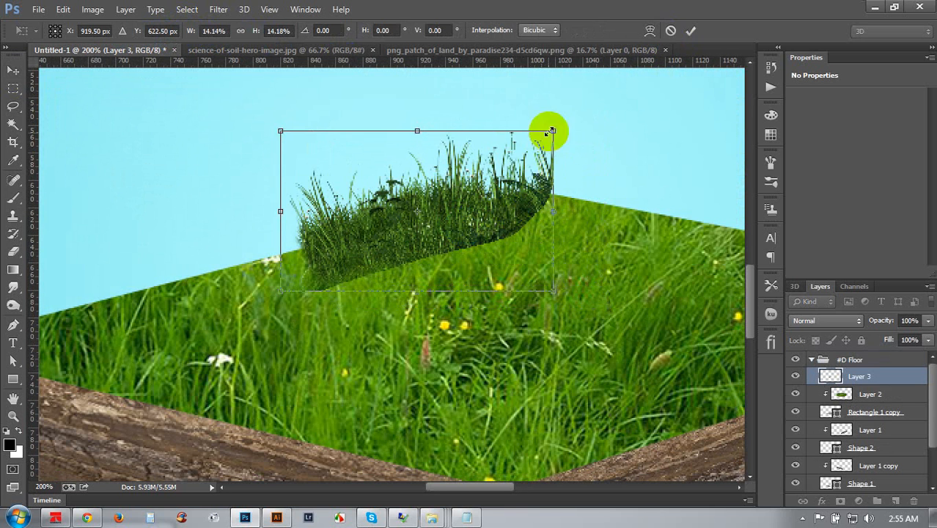
# Shrink and slightly rotate the tall grass further, aligning it with the left back edge near the block's rear corner
pyautogui.moveTo(548, 133); pyautogui.dragTo(579, 189)
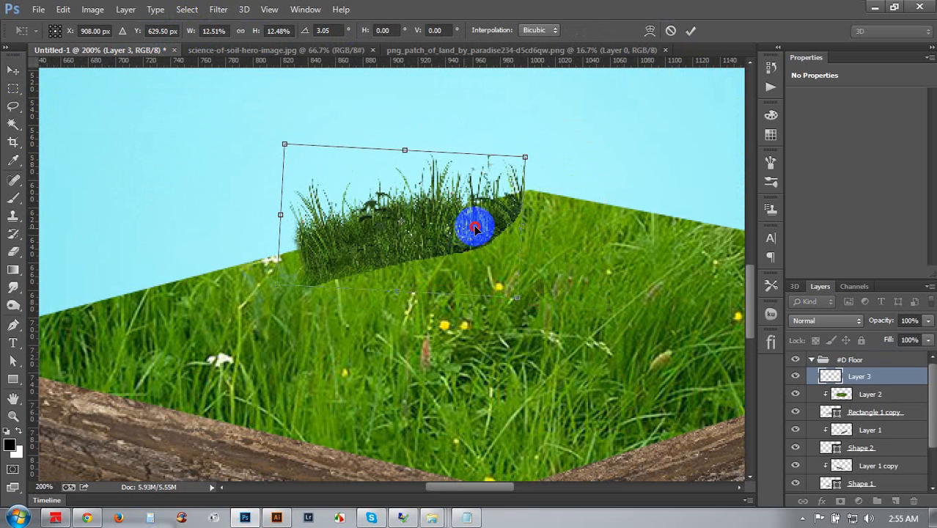
pyautogui.moveTo(475, 229); pyautogui.dragTo(477, 216)
pyautogui.moveTo(295, 277); pyautogui.dragTo(357, 254)
pyautogui.moveTo(440, 220); pyautogui.dragTo(448, 231)
pyautogui.moveTo(350, 142); pyautogui.dragTo(360, 163)
pyautogui.press('Return')
# Brighten Layer 3 with Curves, raising RGB input 108 to output 142 and Green input 117 to output 139
pyautogui.hotkey('ctrl', '+')
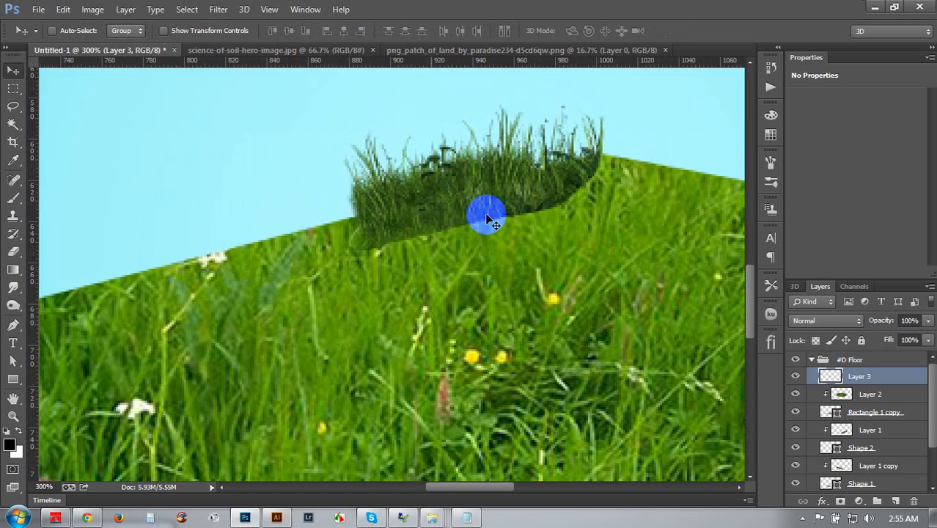
pyautogui.moveTo(497, 253); pyautogui.dragTo(398, 284)
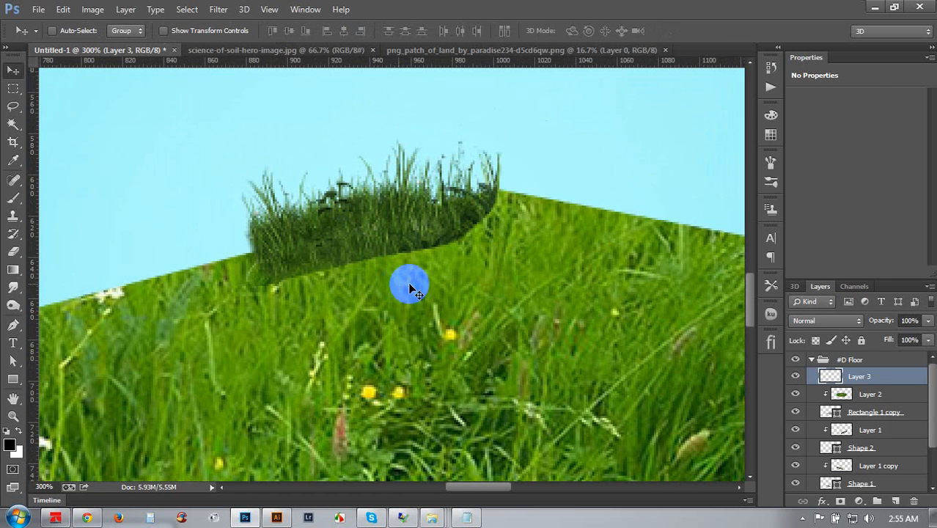
pyautogui.hotkey('ctrl', 'm')
pyautogui.moveTo(680, 198)
pyautogui.mouseDown()
pyautogui.moveTo(663, 179)
pyautogui.moveTo(673, 182)
pyautogui.mouseUp()
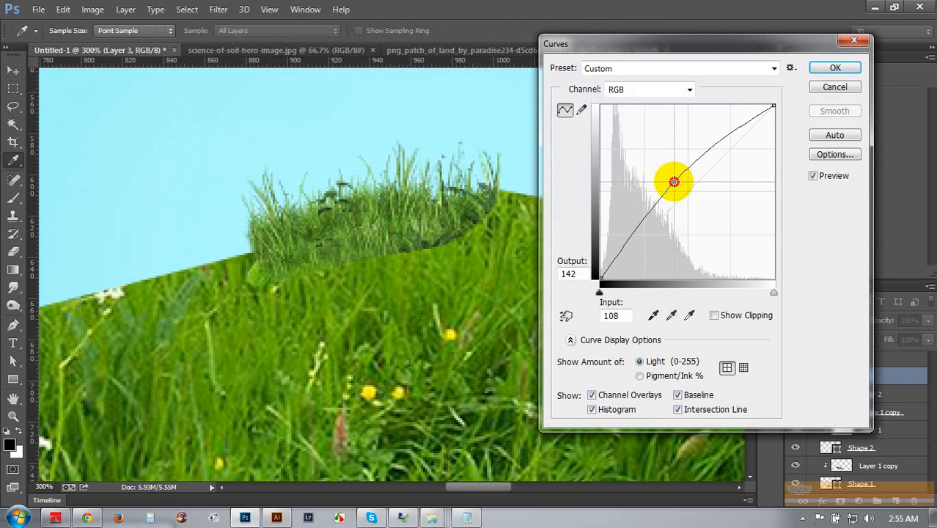
pyautogui.click(651, 91)
pyautogui.click(642, 129)
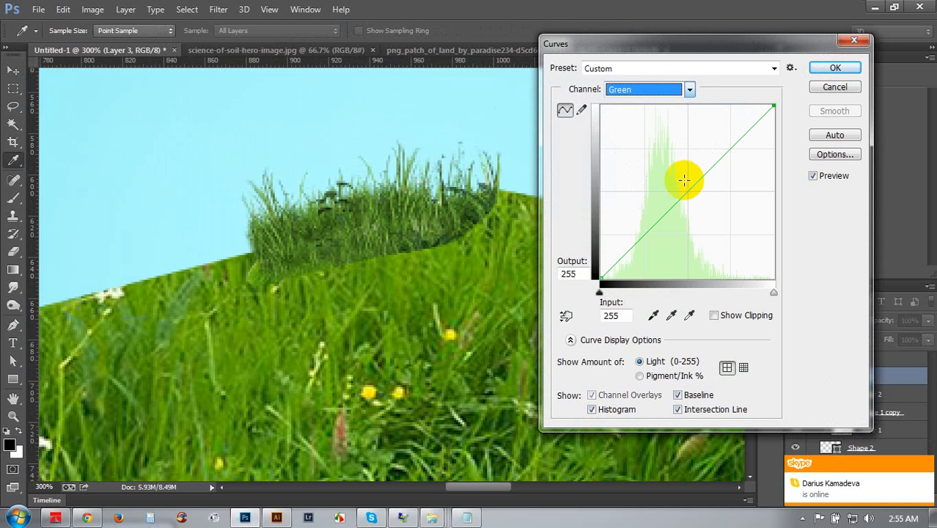
pyautogui.moveTo(674, 184); pyautogui.dragTo(678, 184)
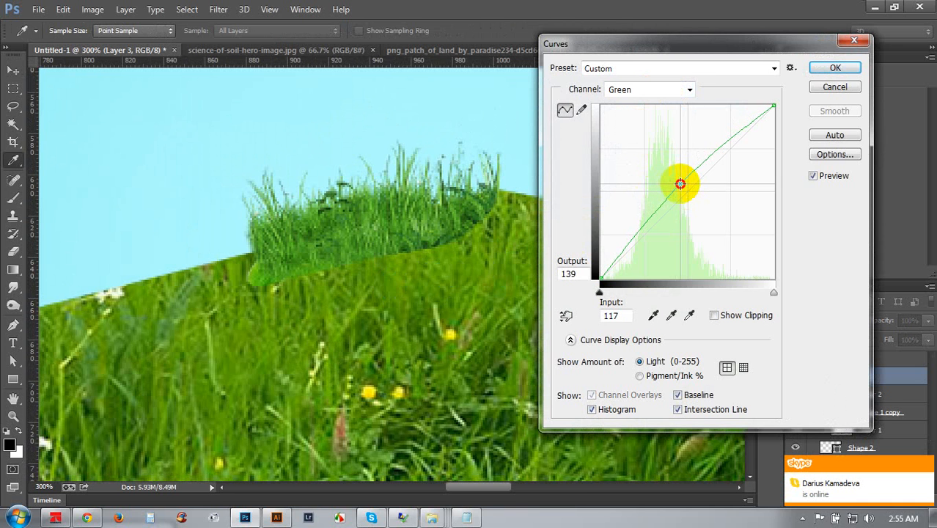
# Lower the midtones of the Blue channel curve and apply the Curves adjustment to Layer 3
pyautogui.click(652, 89)
pyautogui.click(643, 137)
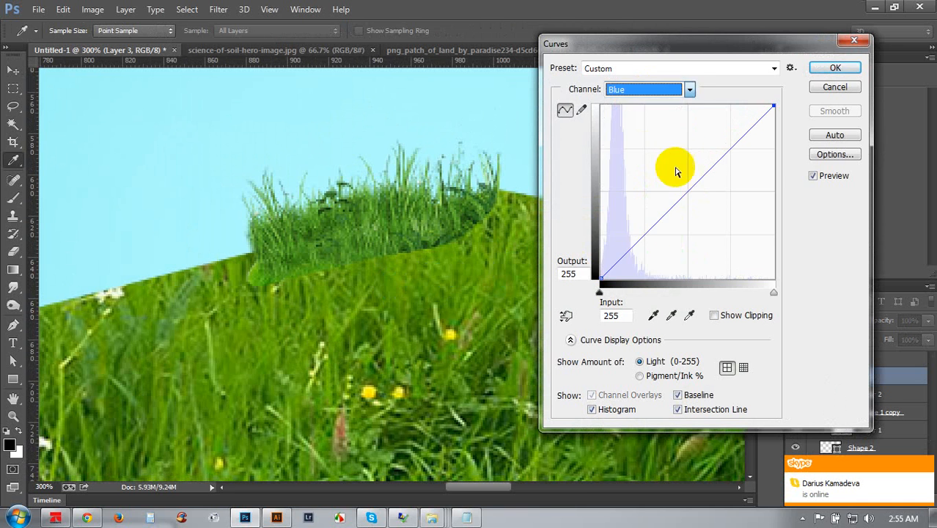
pyautogui.click(692, 190)
pyautogui.moveTo(694, 191); pyautogui.dragTo(704, 203)
pyautogui.click(814, 73)
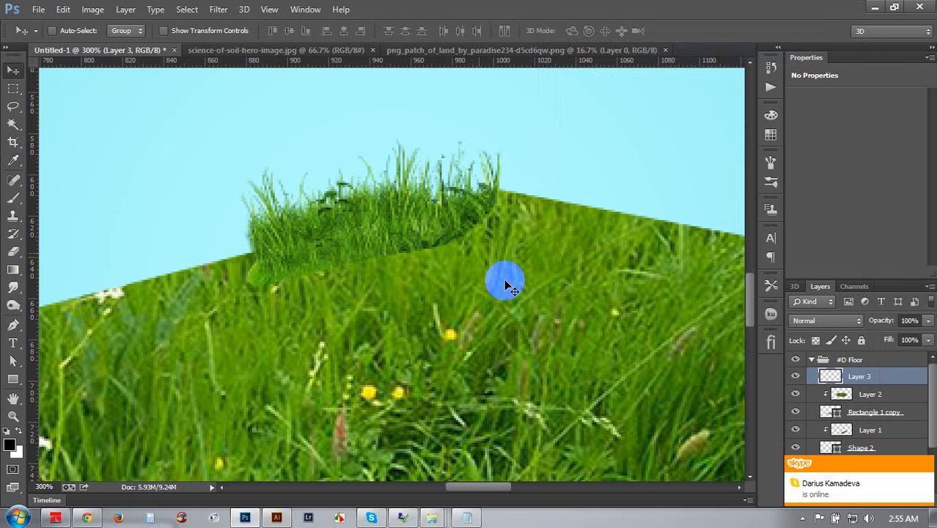
# Erase the lower edge of Layer 3's tall grass with a grass-blade brush to blend it into the top face
pyautogui.scroll(-1, 507, 271)
pyautogui.moveTo(13, 253); pyautogui.dragTo(53, 254)
pyautogui.click(250, 238)
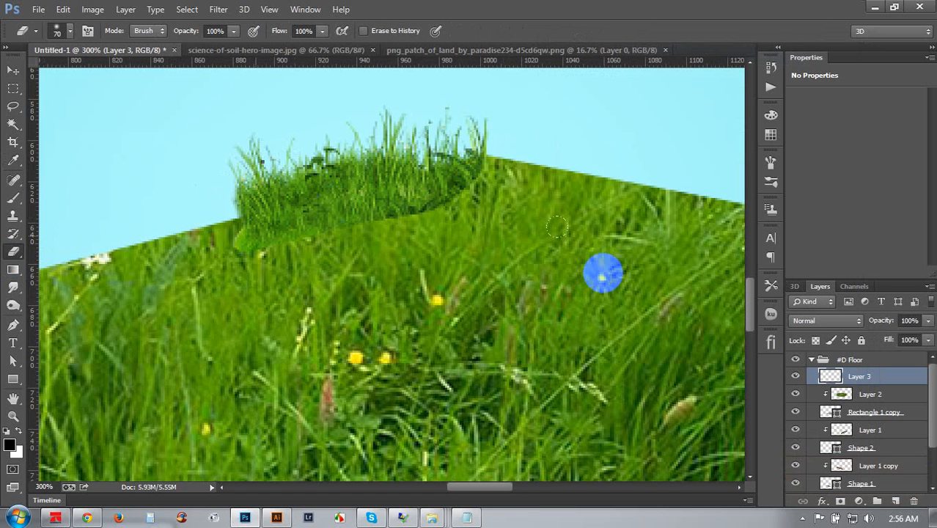
pyautogui.rightClick(360, 189)
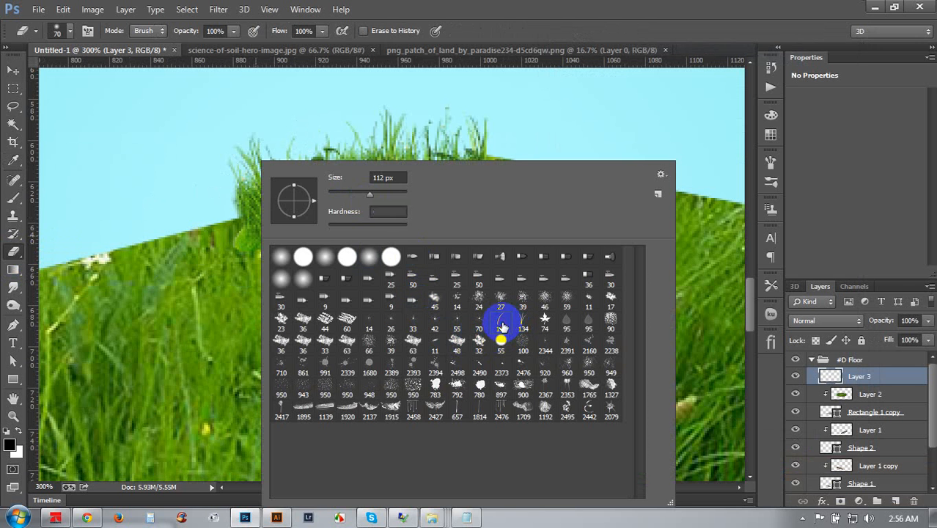
pyautogui.click(482, 27)
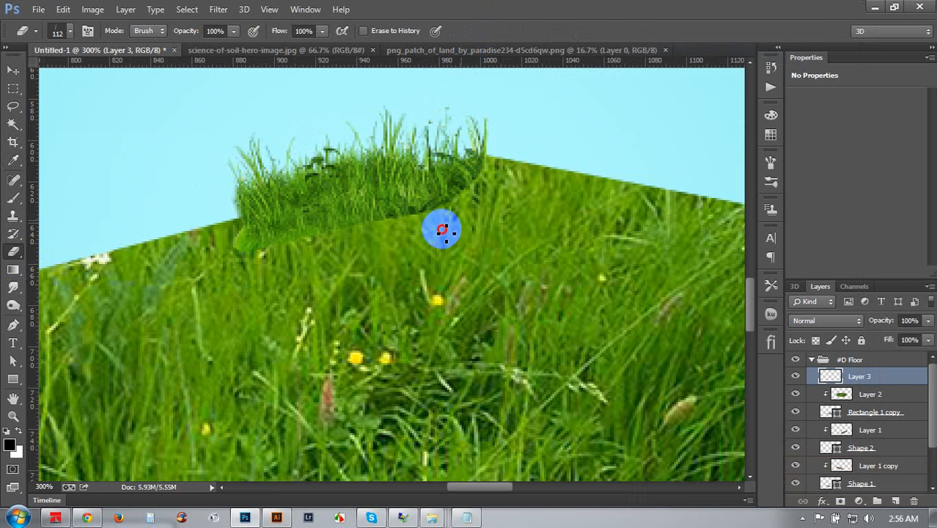
pyautogui.click(429, 258)
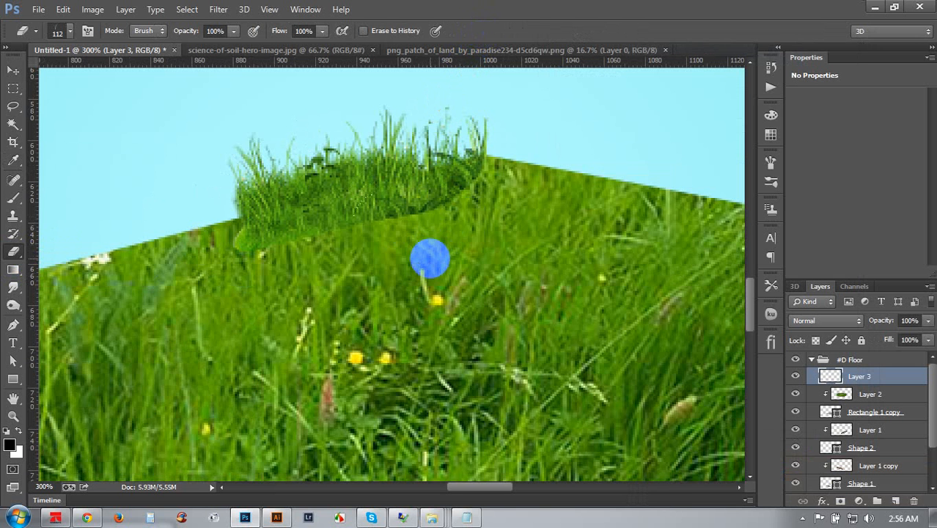
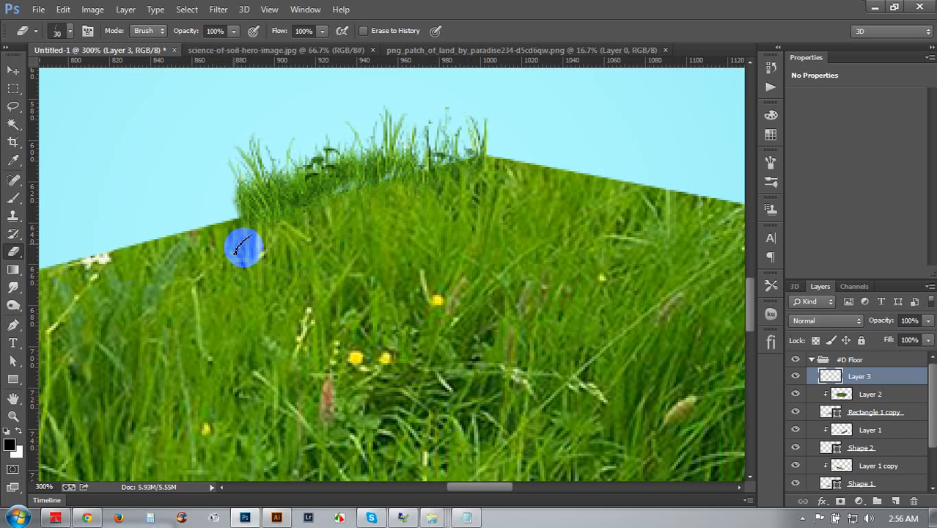
# Duplicate the Layer 3 grass strip four times and line the copies up along the block's left back edge
pyautogui.click(13, 69)
pyautogui.moveTo(361, 188); pyautogui.dragTo(242, 247)
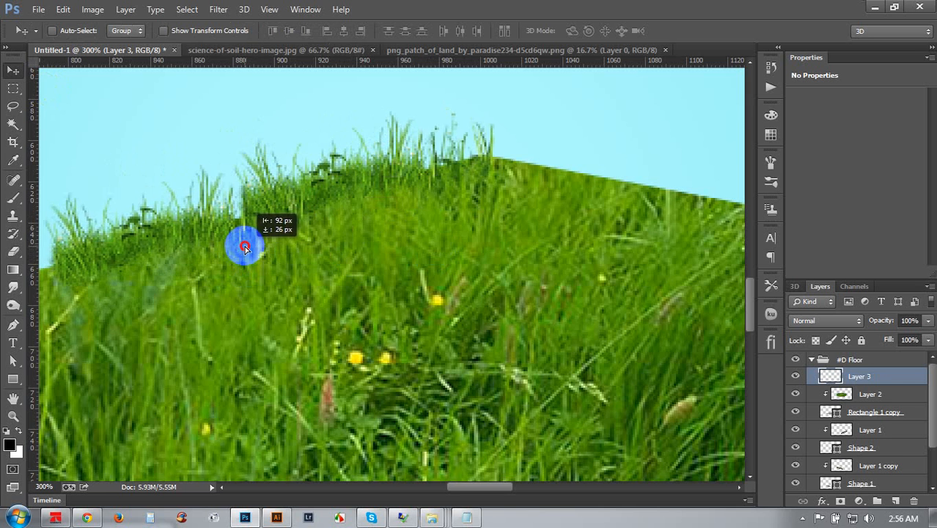
pyautogui.hotkey('ctrl', 'j')
pyautogui.moveTo(306, 258)
pyautogui.mouseDown()
pyautogui.moveTo(546, 206)
pyautogui.moveTo(554, 167)
pyautogui.moveTo(575, 162)
pyautogui.moveTo(376, 230)
pyautogui.moveTo(349, 211)
pyautogui.moveTo(376, 204)
pyautogui.moveTo(351, 272)
pyautogui.moveTo(481, 250)
pyautogui.moveTo(242, 273)
pyautogui.moveTo(297, 247)
pyautogui.mouseUp()
pyautogui.hotkey('ctrl', 'j')
pyautogui.hotkey('ctrl', 'j')
pyautogui.moveTo(446, 259); pyautogui.dragTo(311, 257)
pyautogui.hotkey('ctrl', 'j')
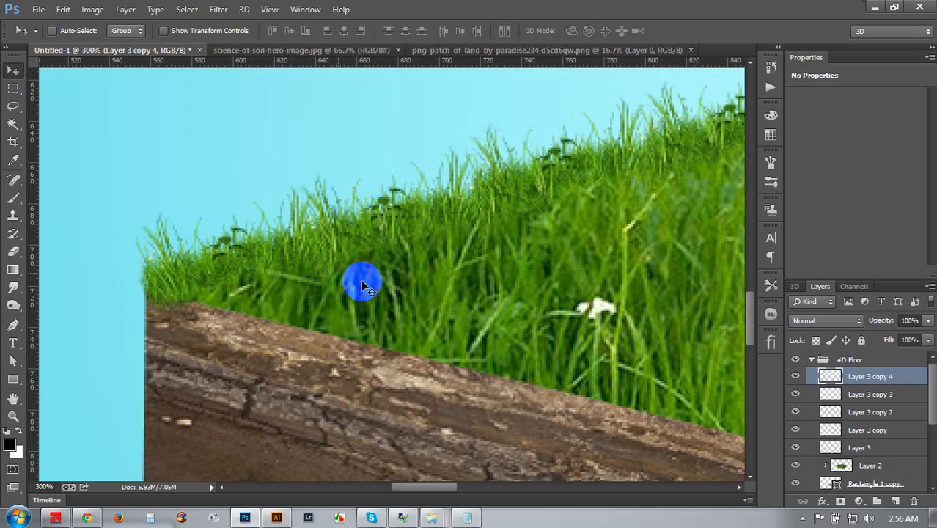
# Merge Layer 3 and its four copies into a single grass strip layer
pyautogui.scroll(-3, 363, 282)
pyautogui.scroll(1, 429, 293)
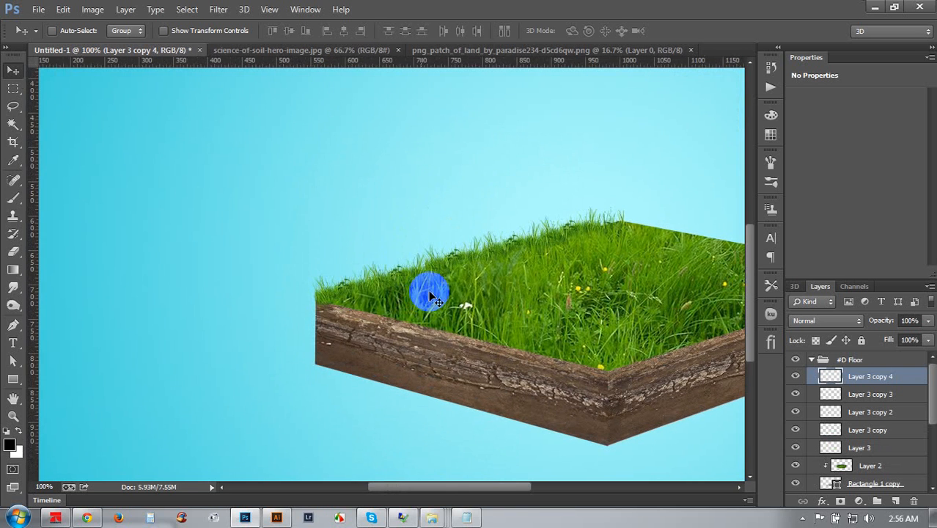
pyautogui.moveTo(559, 278); pyautogui.dragTo(442, 274)
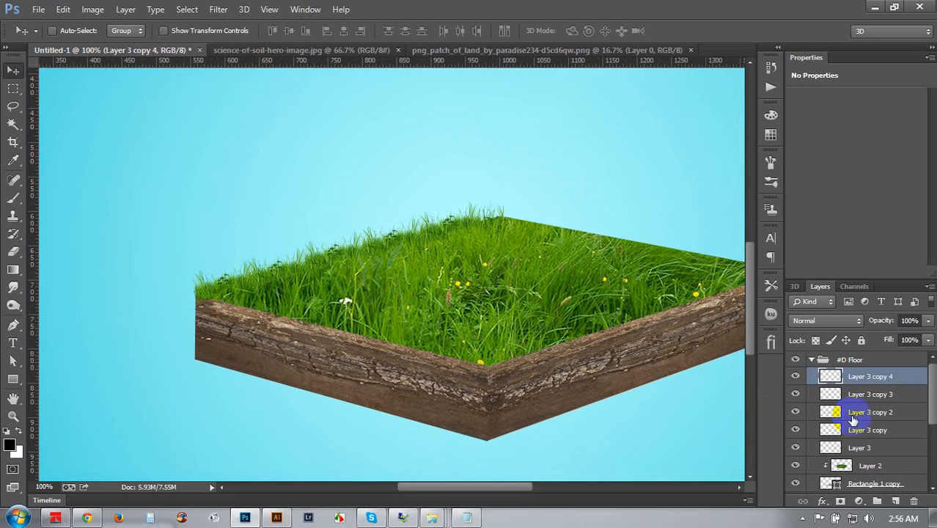
pyautogui.keyDown('shift'); pyautogui.click(864, 448); pyautogui.keyUp('shift')
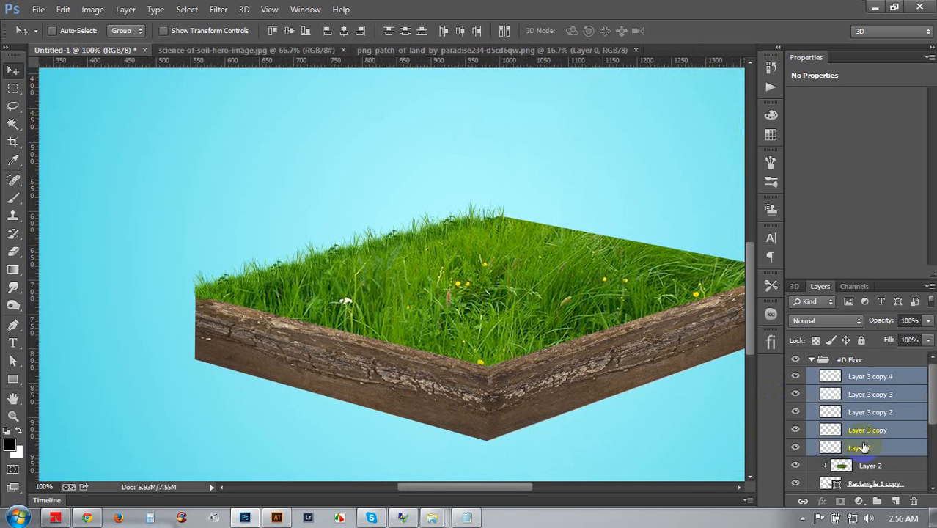
pyautogui.hotkey('ctrl', 'e')
# Duplicate the merged grass strip, flip the copy horizontally and fit it to the block's right back edge with -98.02% width and -4.74° vertical skew
pyautogui.moveTo(402, 251); pyautogui.dragTo(380, 315)
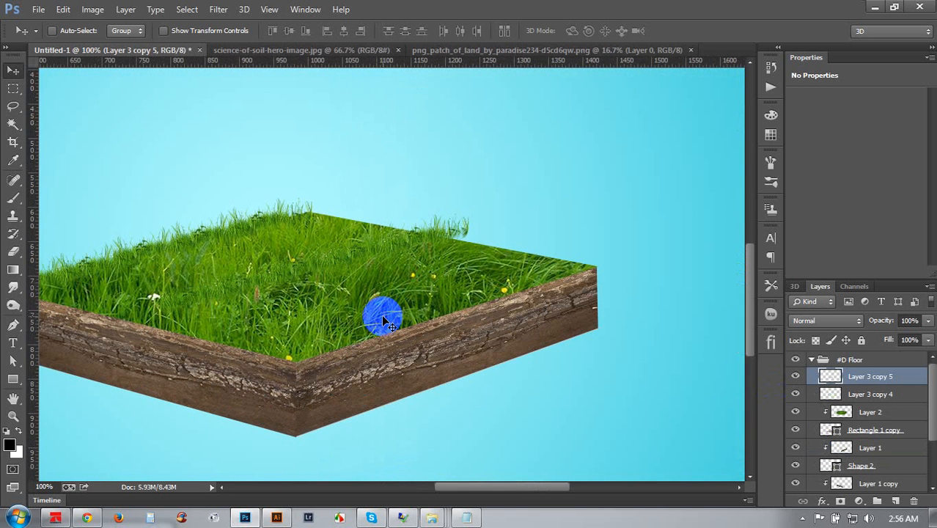
pyautogui.hotkey('ctrl', 'alt', 't')
pyautogui.rightClick(402, 320)
pyautogui.click(407, 268)
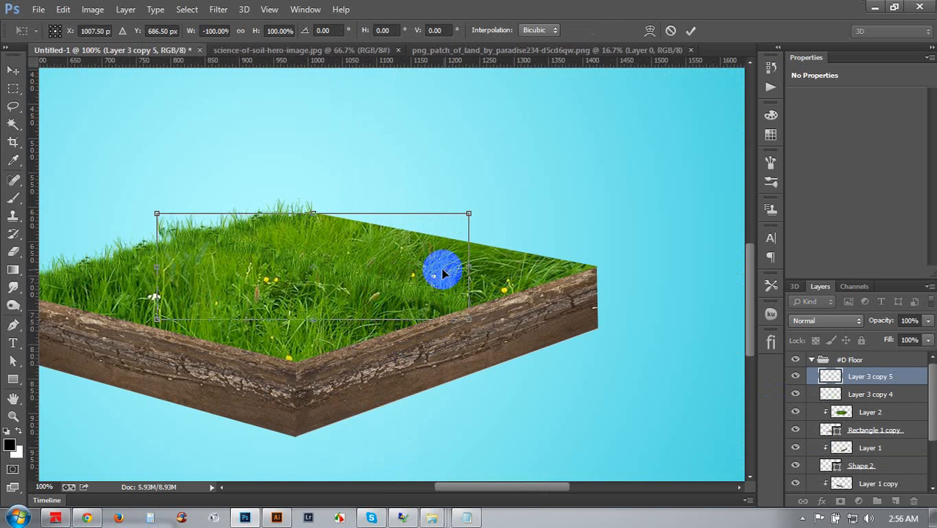
pyautogui.moveTo(441, 268); pyautogui.dragTo(539, 251)
pyautogui.moveTo(607, 249); pyautogui.dragTo(603, 223)
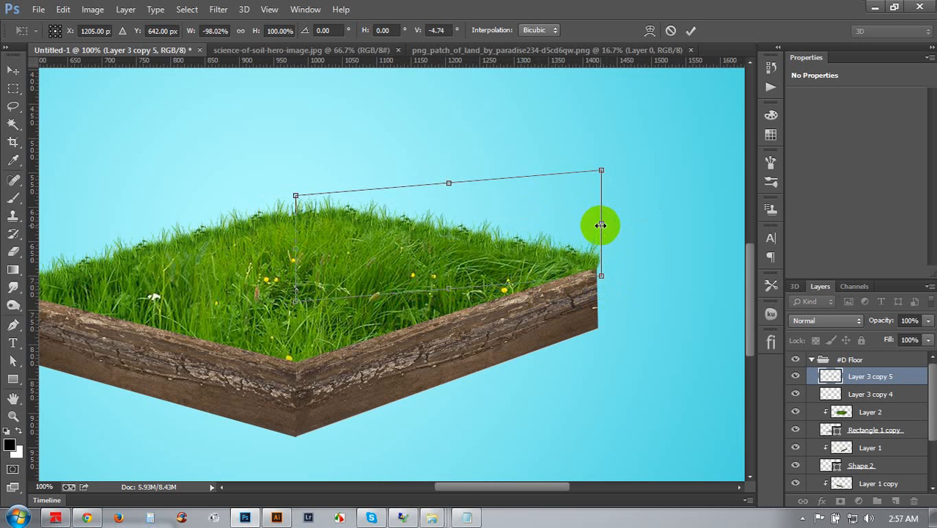
pyautogui.press('Return')
# Nudge the flipped grass strip slightly down to close the gaps along the right back edge, and merge it with Layer 3 copy 4
pyautogui.scroll(3, 590, 231)
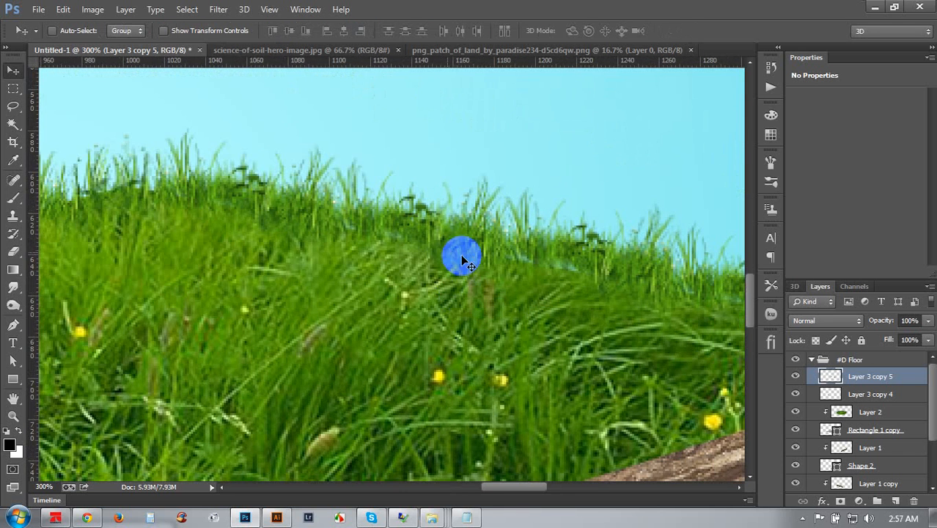
pyautogui.moveTo(462, 260); pyautogui.dragTo(518, 272)
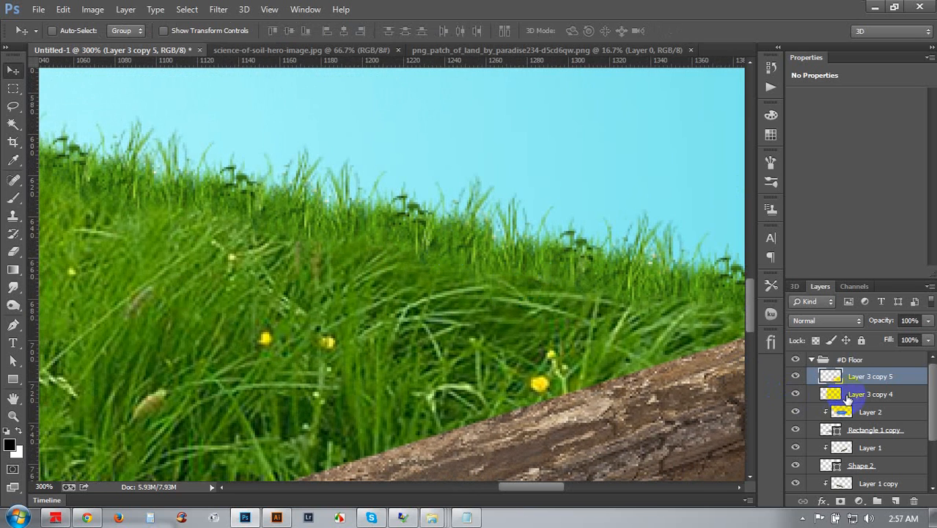
pyautogui.keyDown('shift'); pyautogui.click(847, 397); pyautogui.keyUp('shift')
pyautogui.hotkey('ctrl', 'e')
# Choose the Clone Stamp tool for retouching the merged grass on Layer 3 copy 5
pyautogui.moveTo(508, 340); pyautogui.dragTo(558, 367)
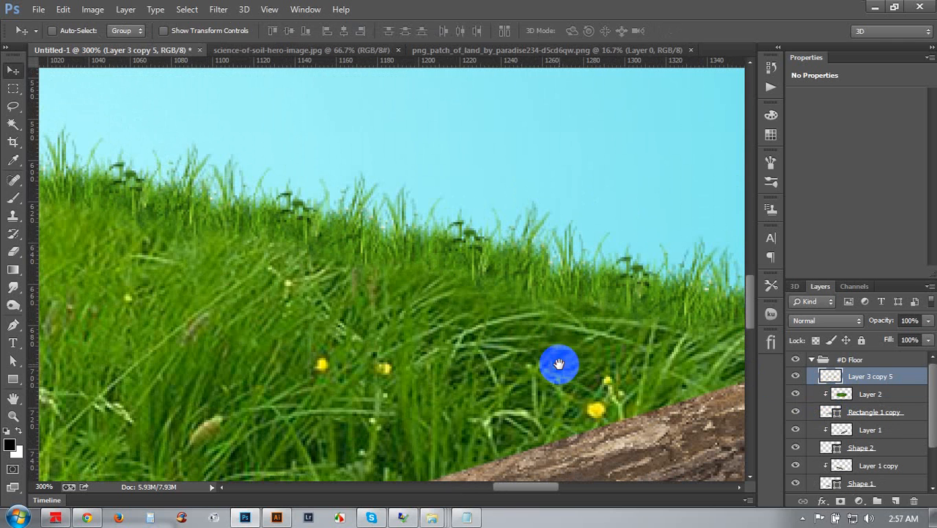
pyautogui.moveTo(9, 224); pyautogui.dragTo(61, 220)
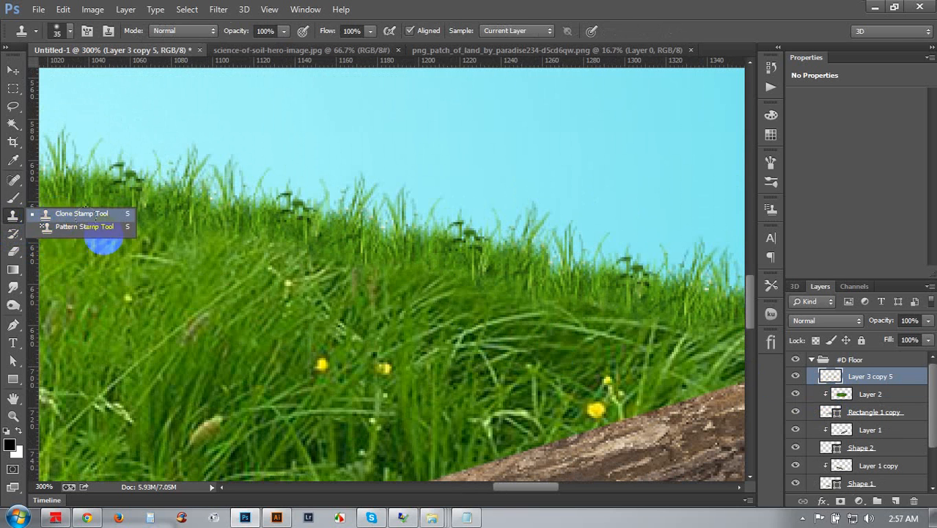
# Clone Stamp clean grass over the repeated dark weeds along the back edge of the grass, right of the hill's peak
pyautogui.click(95, 218)
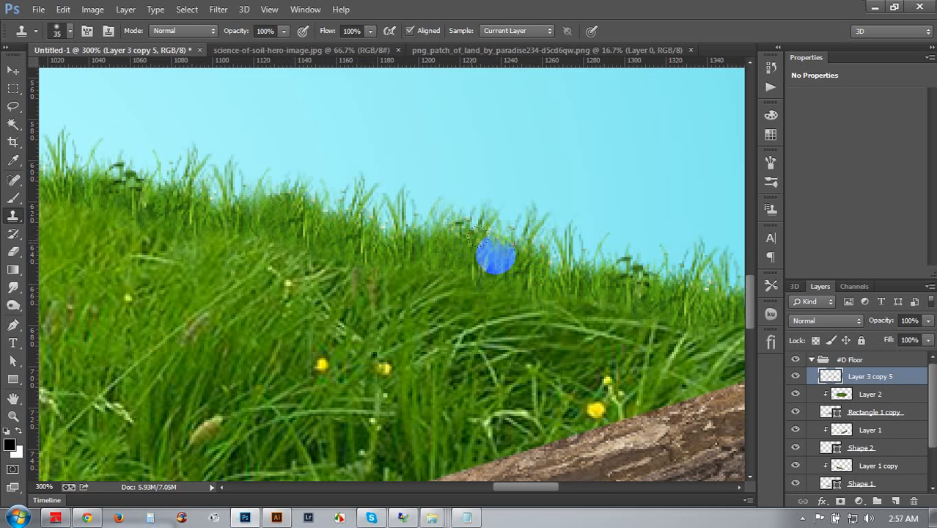
pyautogui.moveTo(464, 314); pyautogui.dragTo(352, 281)
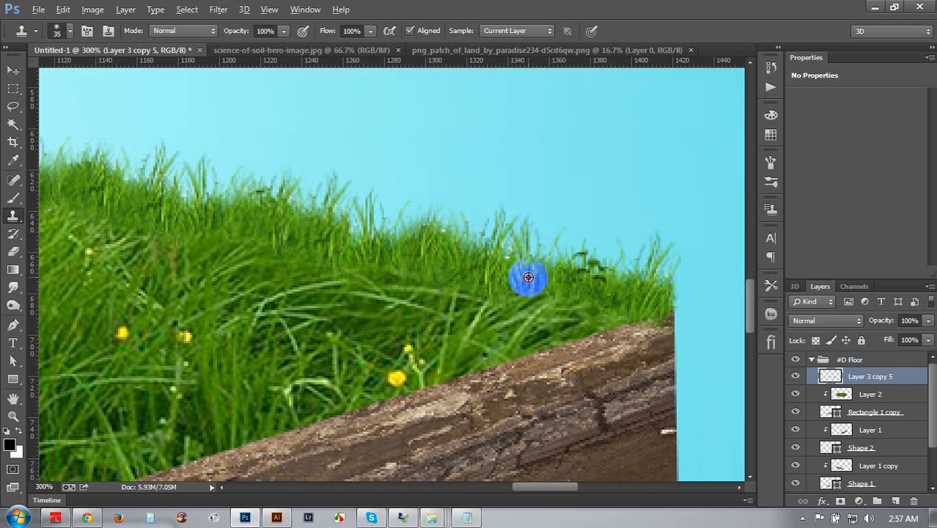
pyautogui.moveTo(363, 255); pyautogui.dragTo(544, 269)
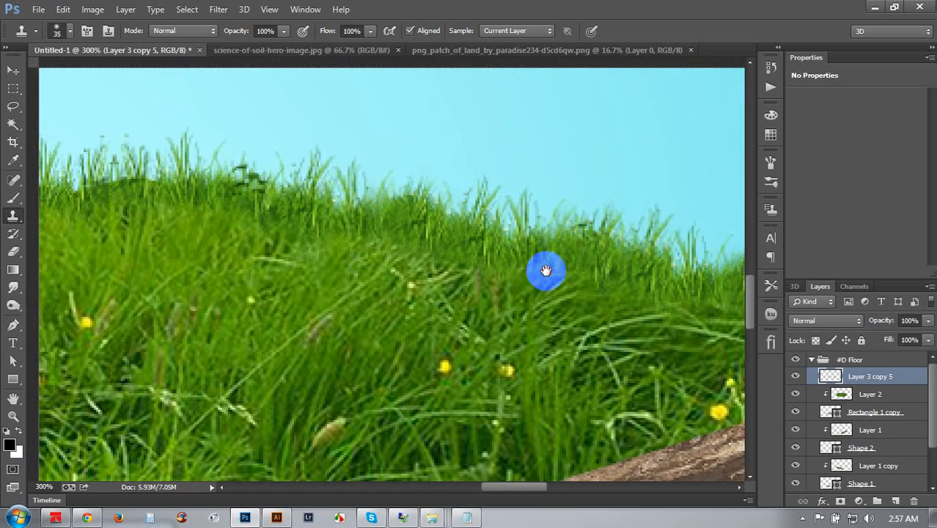
pyautogui.scroll(-3, 337, 260)
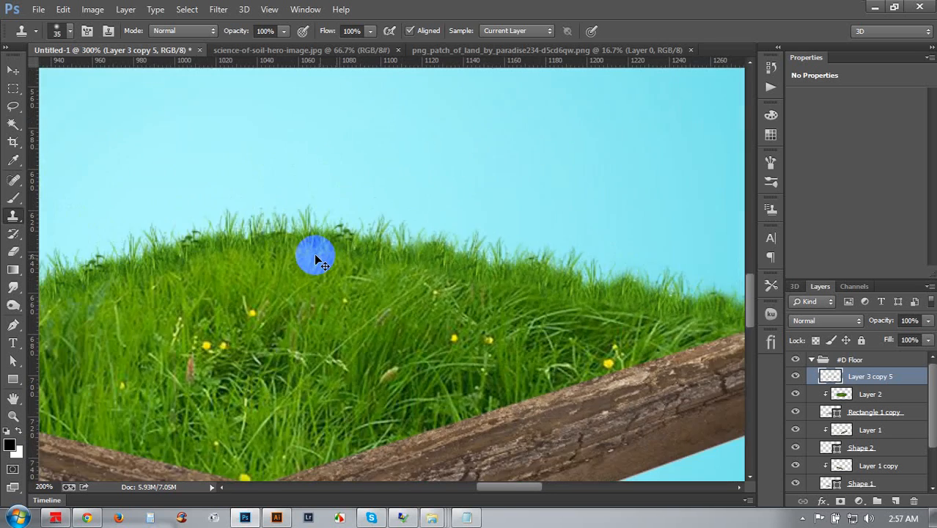
pyautogui.scroll(1, 314, 252)
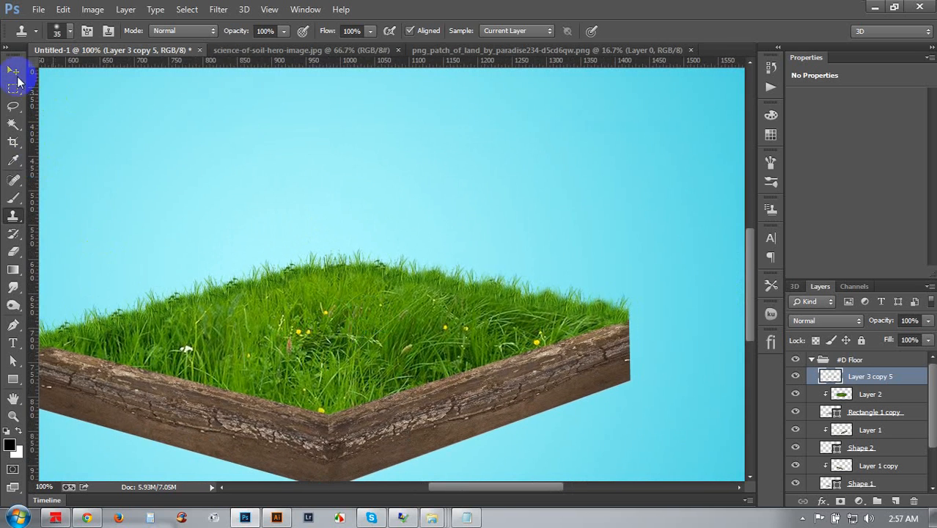
# Duplicate the grass edge strip, flipping the copy horizontally and vertically and placing it along the front edges of the block
pyautogui.click(11, 69)
pyautogui.moveTo(481, 251); pyautogui.dragTo(475, 302)
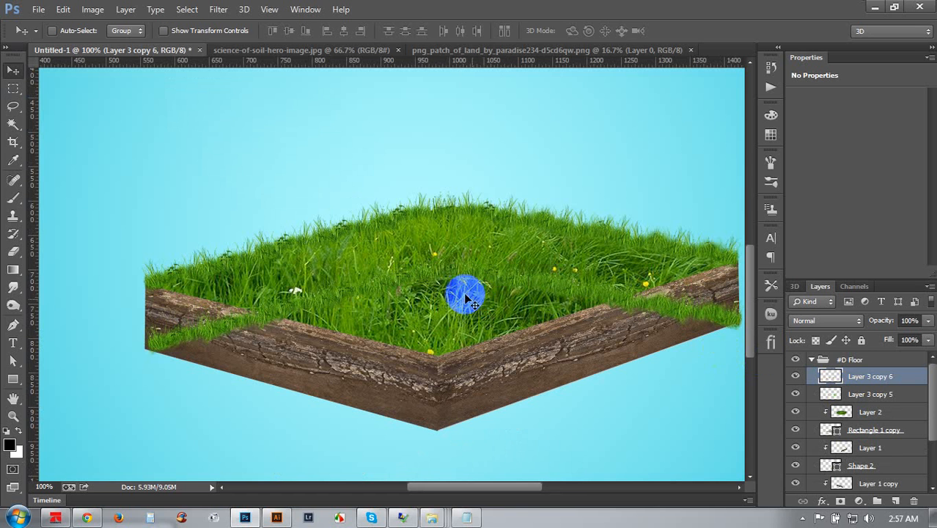
pyautogui.hotkey('ctrl', 't')
pyautogui.rightClick(445, 277)
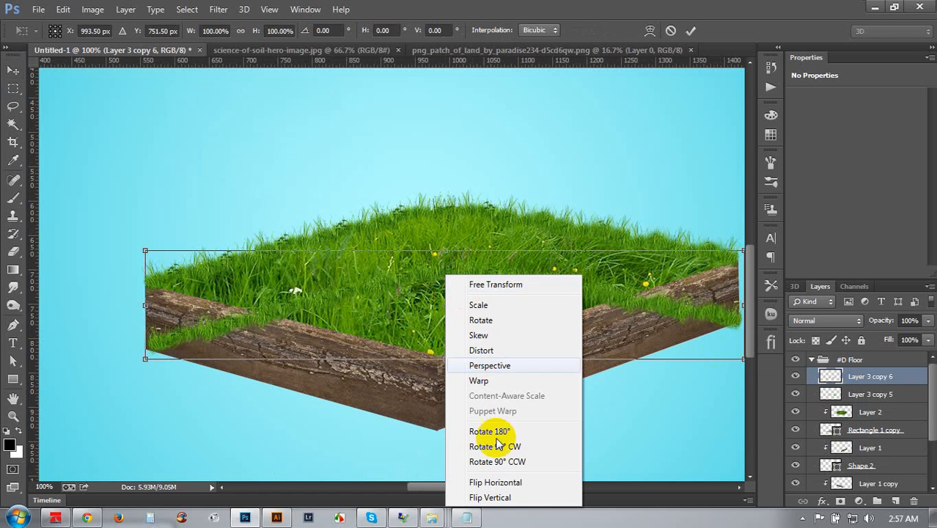
pyautogui.click(512, 484)
pyautogui.rightClick(462, 306)
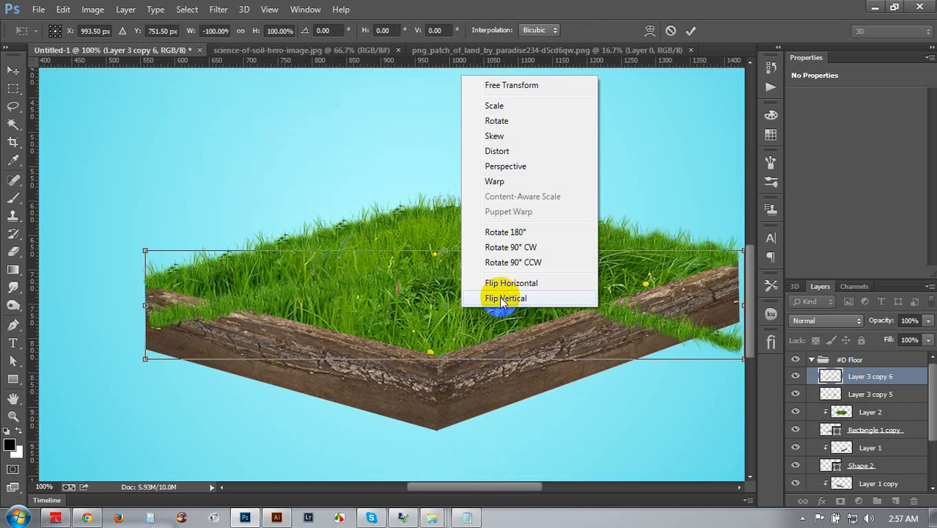
pyautogui.click(503, 299)
pyautogui.moveTo(497, 300)
pyautogui.mouseDown()
pyautogui.moveTo(488, 308)
pyautogui.moveTo(487, 295)
pyautogui.moveTo(492, 305)
pyautogui.mouseUp()
# Skew both ends of the flipped grass strip upward so it follows the front edges of the soil block
pyautogui.scroll(5, 564, 331)
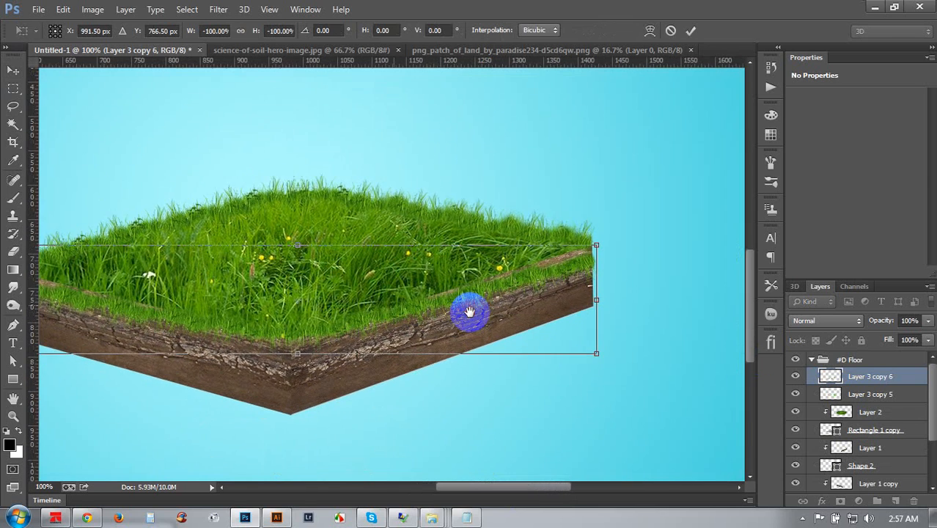
pyautogui.scroll(2, 549, 270)
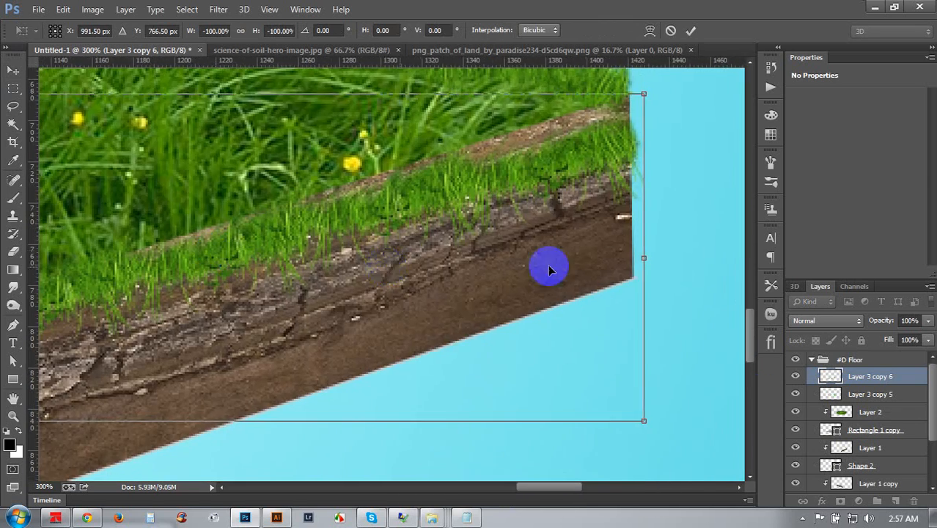
pyautogui.moveTo(647, 258); pyautogui.dragTo(644, 225)
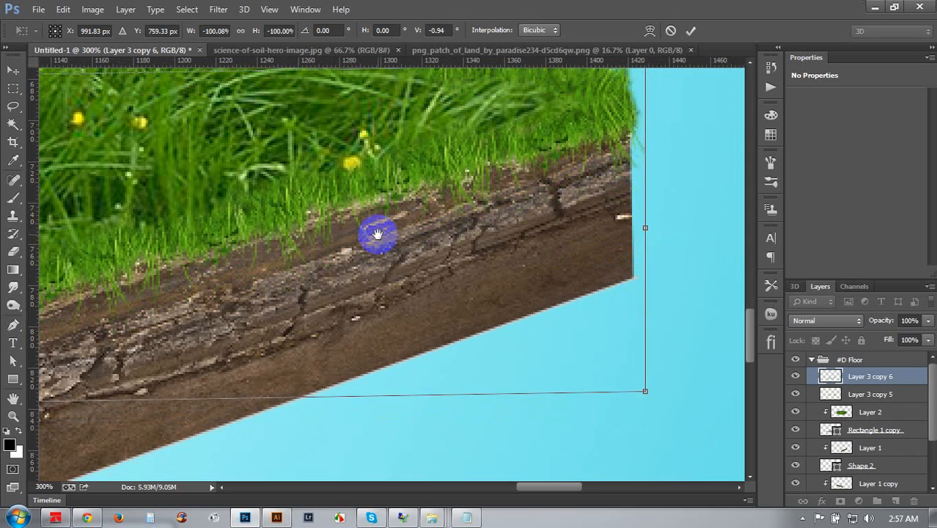
pyautogui.moveTo(376, 234); pyautogui.dragTo(485, 267)
pyautogui.moveTo(403, 265); pyautogui.dragTo(431, 259)
pyautogui.moveTo(156, 313); pyautogui.dragTo(148, 269)
pyautogui.press('Return')
# Warp the front grass strip slightly downward at its middle so it covers the block's front corner
pyautogui.hotkey('ctrl', '-')
pyautogui.hotkey('ctrl', '-')
pyautogui.hotkey('ctrl', '-')
pyautogui.hotkey('ctrl', '-')
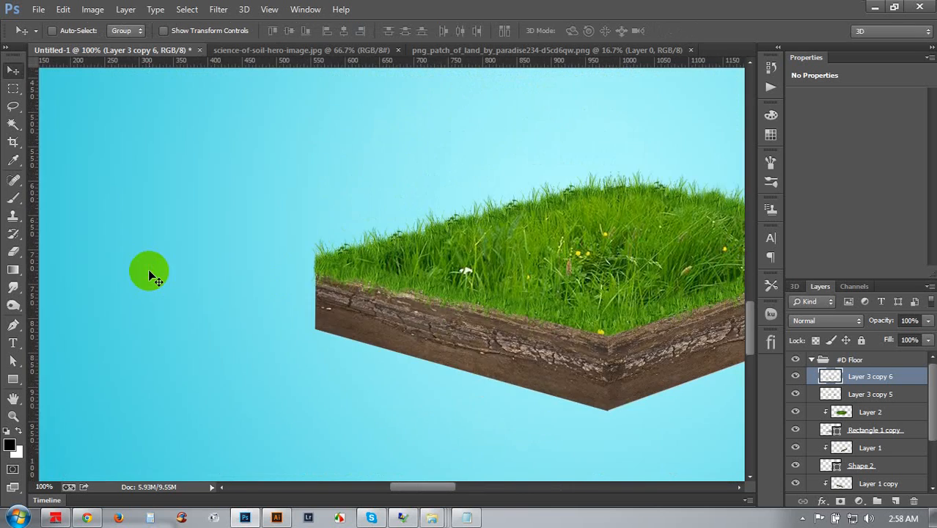
pyautogui.hotkey('ctrl', '+')
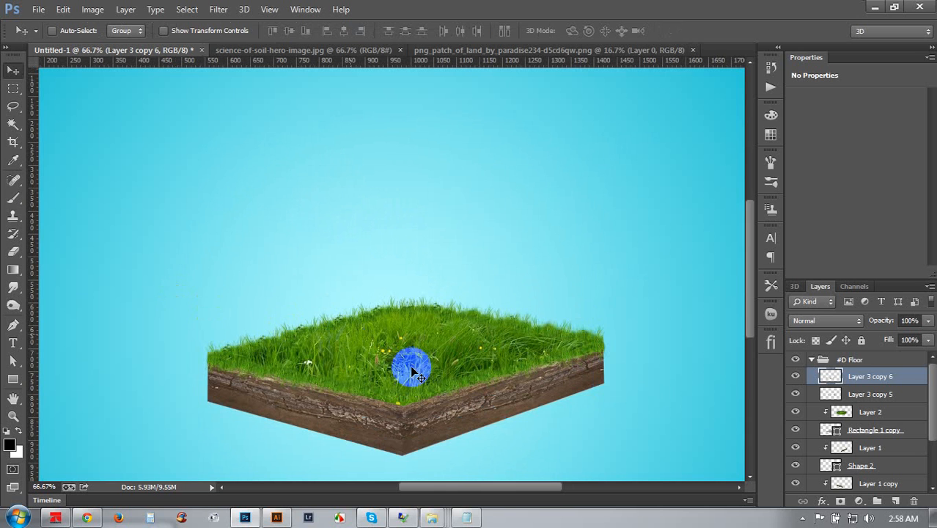
pyautogui.moveTo(521, 404); pyautogui.dragTo(501, 415)
pyautogui.hotkey('ctrl', '+')
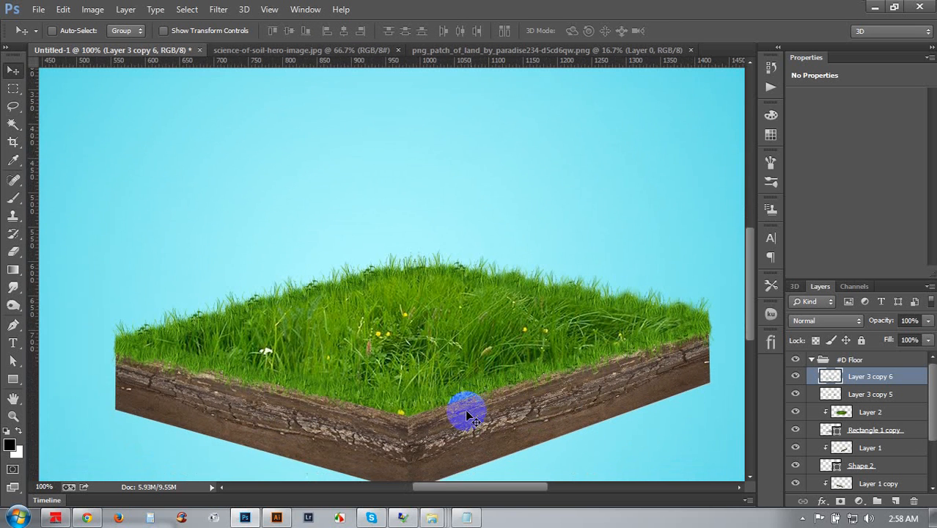
pyautogui.hotkey('ctrl', 't')
pyautogui.rightClick(455, 375)
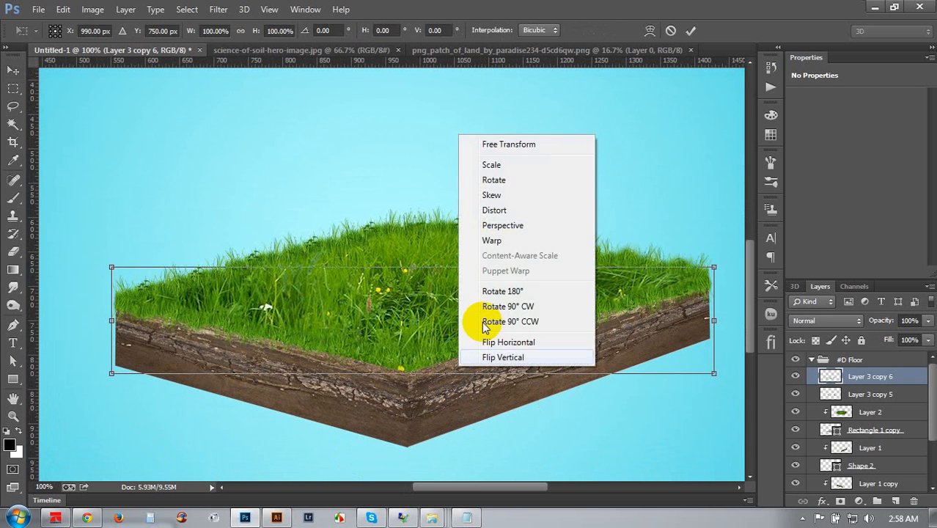
pyautogui.click(489, 237)
pyautogui.moveTo(401, 367); pyautogui.dragTo(402, 375)
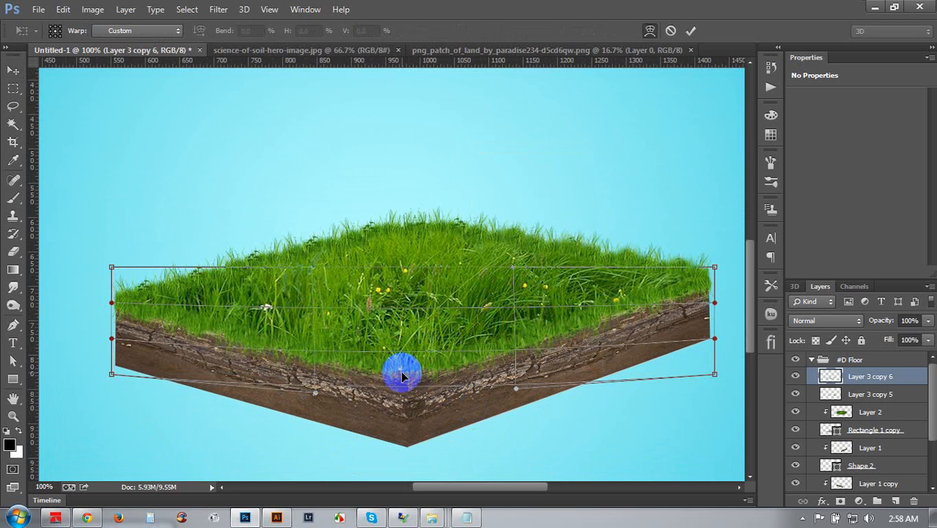
pyautogui.press('Return')
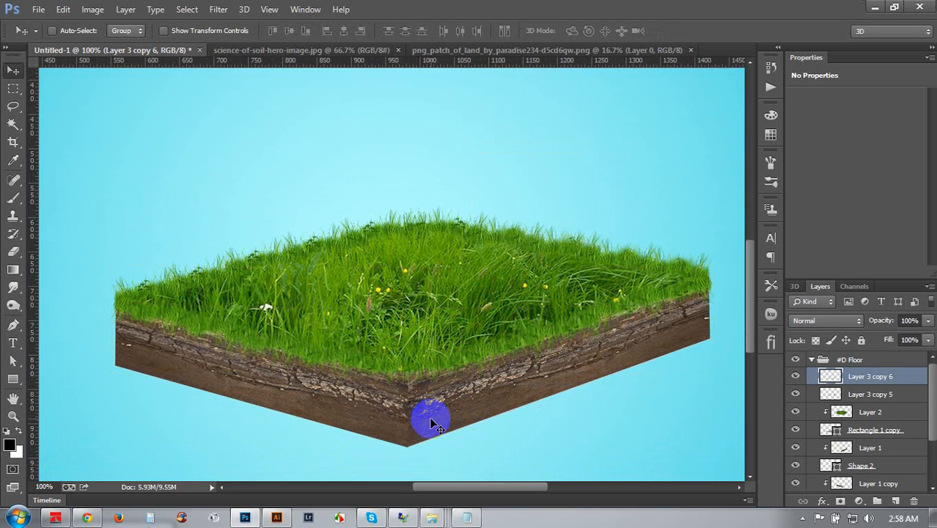
pyautogui.click(498, 416)
pyautogui.moveTo(497, 416); pyautogui.dragTo(496, 417)
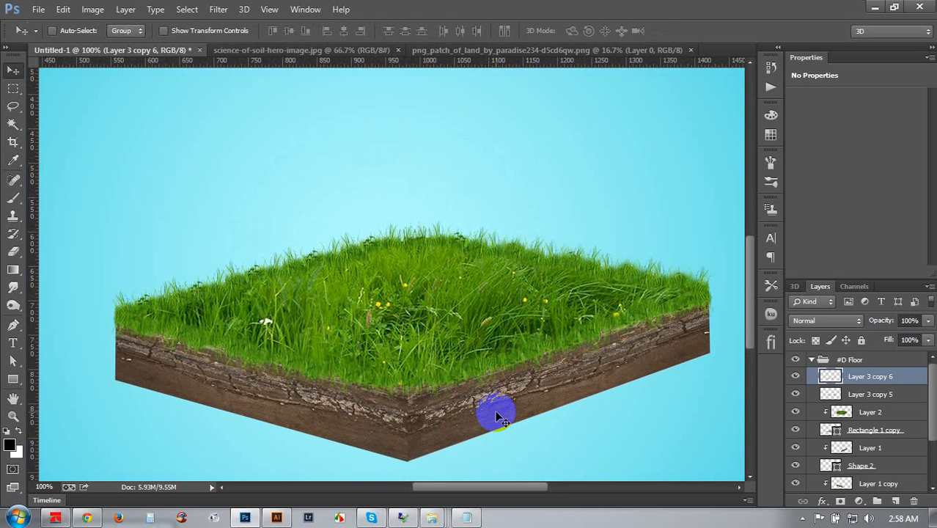
pyautogui.hotkey('ctrl', 'z')
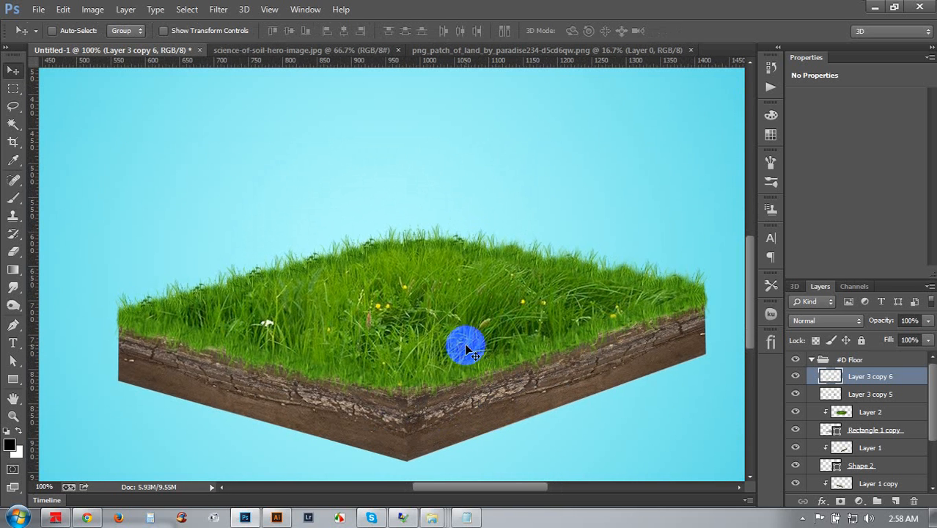
pyautogui.hotkey('ctrl', '-')
pyautogui.hotkey('ctrl', '-')
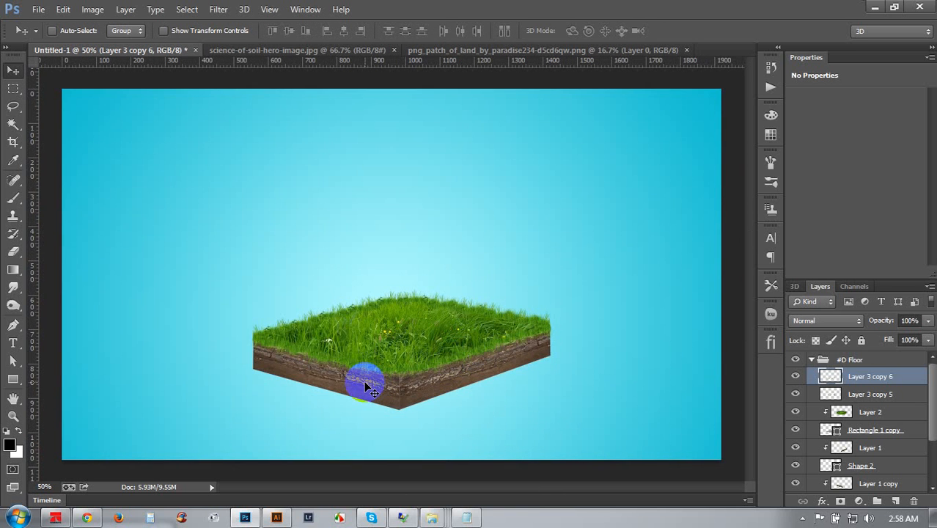
pyautogui.hotkey('ctrl', '+')
pyautogui.scroll(-3, 367, 381)
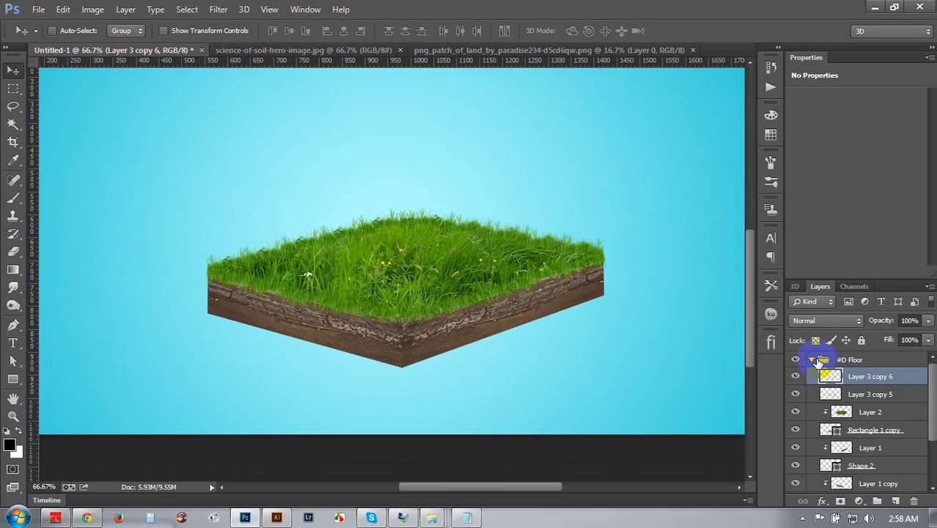
# Collapse the #D Floor group and add a new layer directly above Gradient Fill 1
pyautogui.click(813, 360)
pyautogui.click(879, 380)
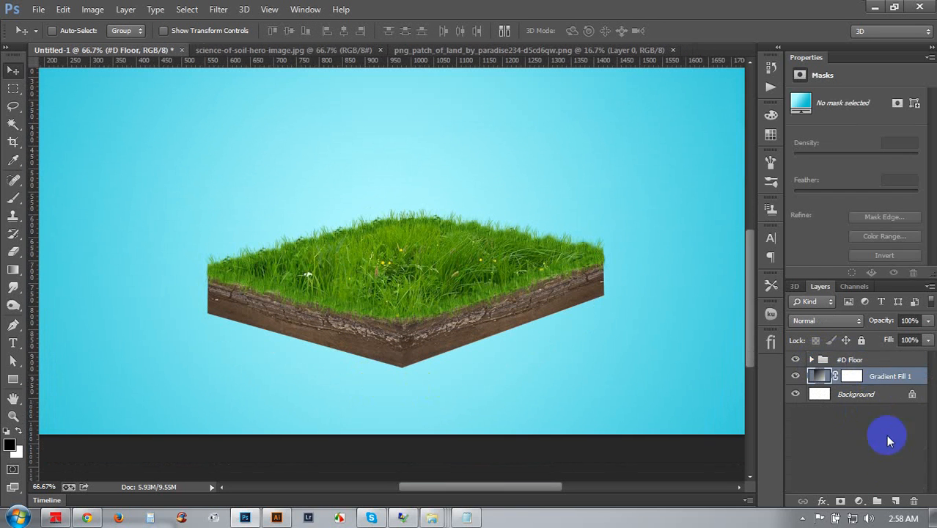
pyautogui.click(895, 501)
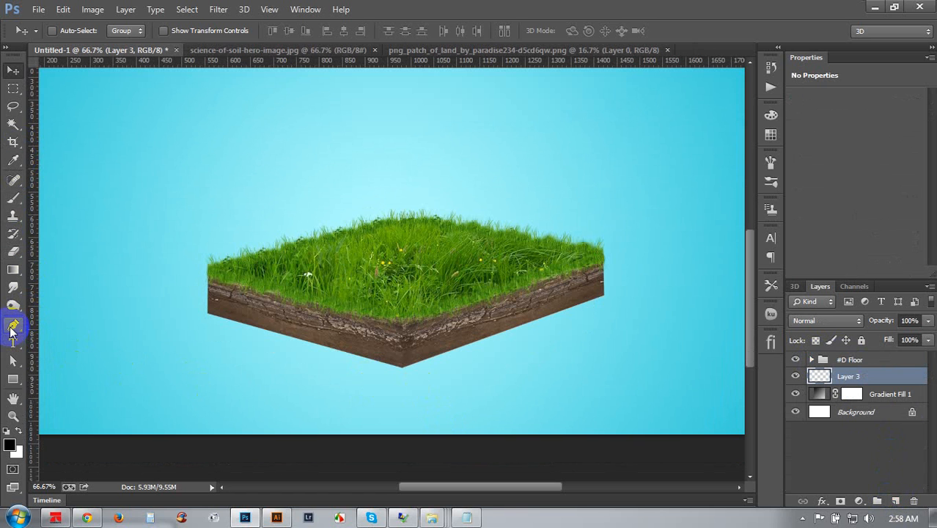
# Draw a black four-sided Pen tool shape about 531 by 166 px along the block's lower left edge as its shadow
pyautogui.click(14, 331)
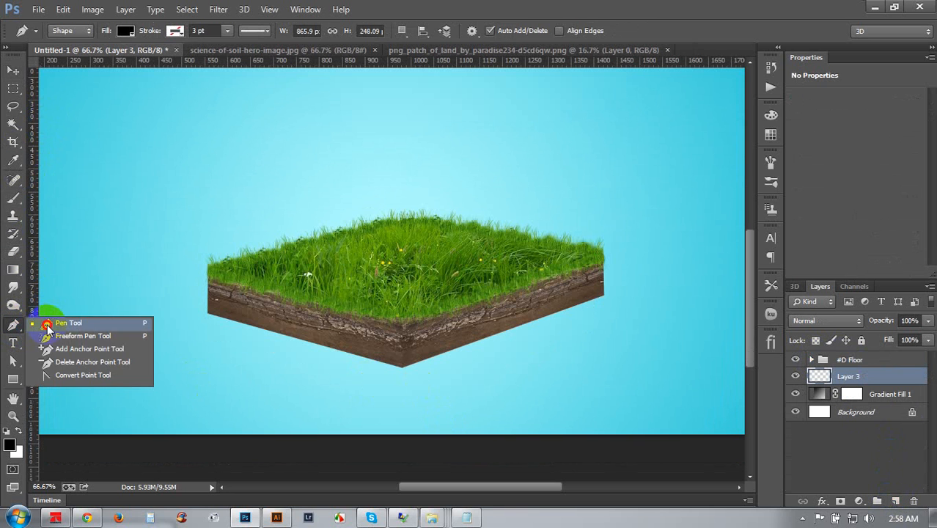
pyautogui.click(81, 320)
pyautogui.click(199, 314)
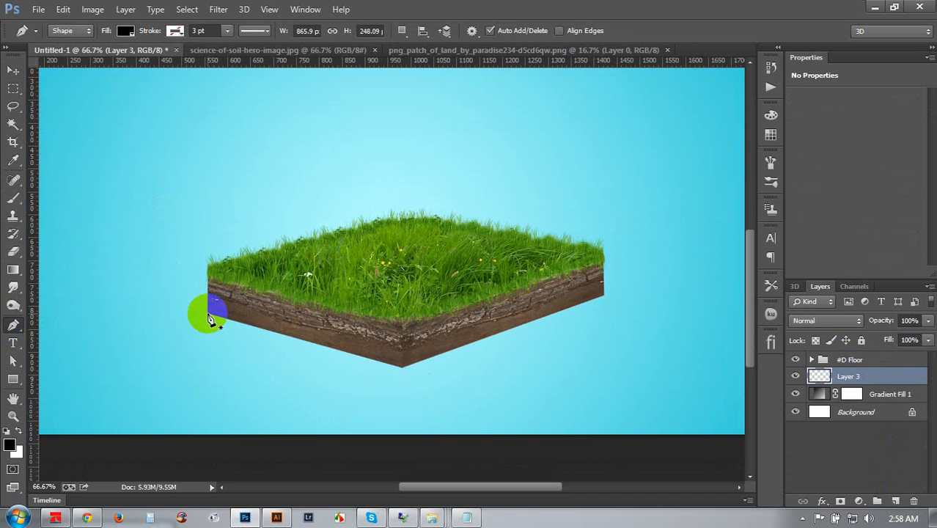
pyautogui.click(209, 319)
pyautogui.click(408, 376)
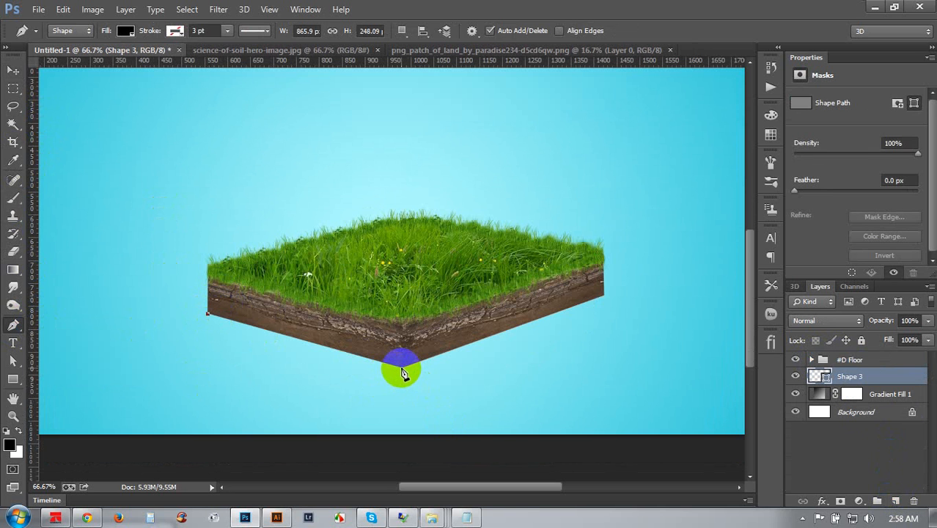
pyautogui.click(358, 404)
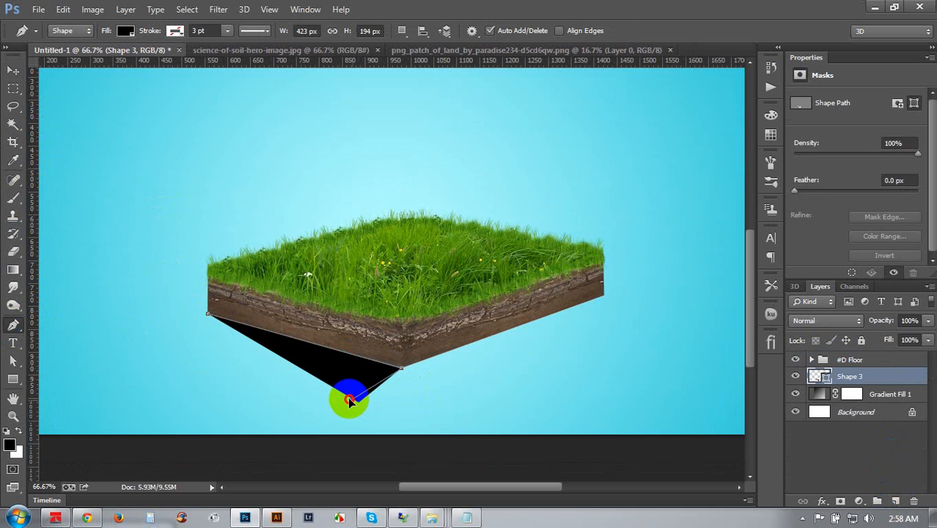
pyautogui.click(343, 391)
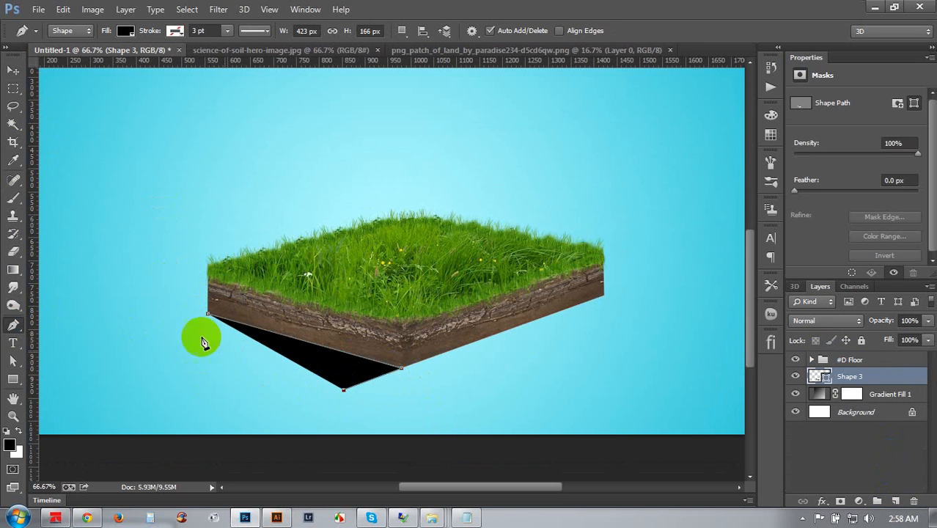
pyautogui.click(159, 328)
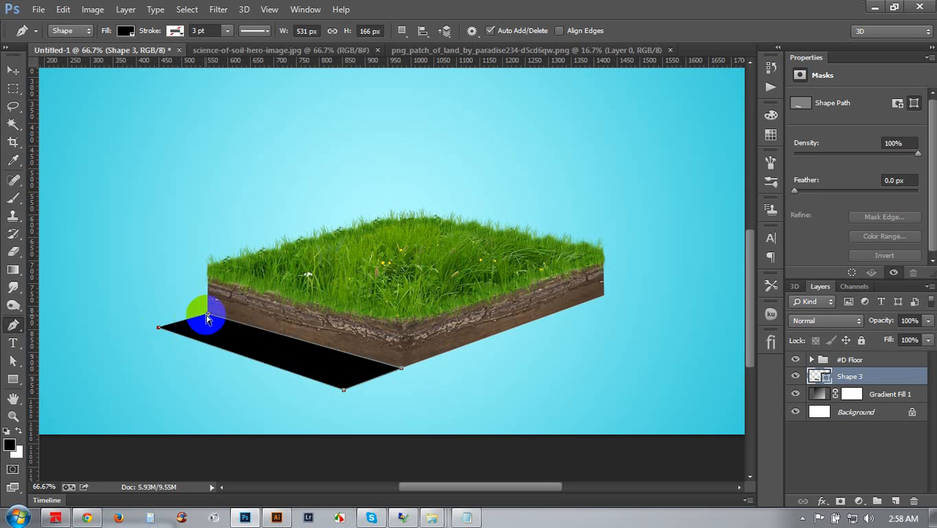
# Move the shadow shape's far left anchor point slightly down so its outer edge runs parallel to the block
pyautogui.click(159, 330)
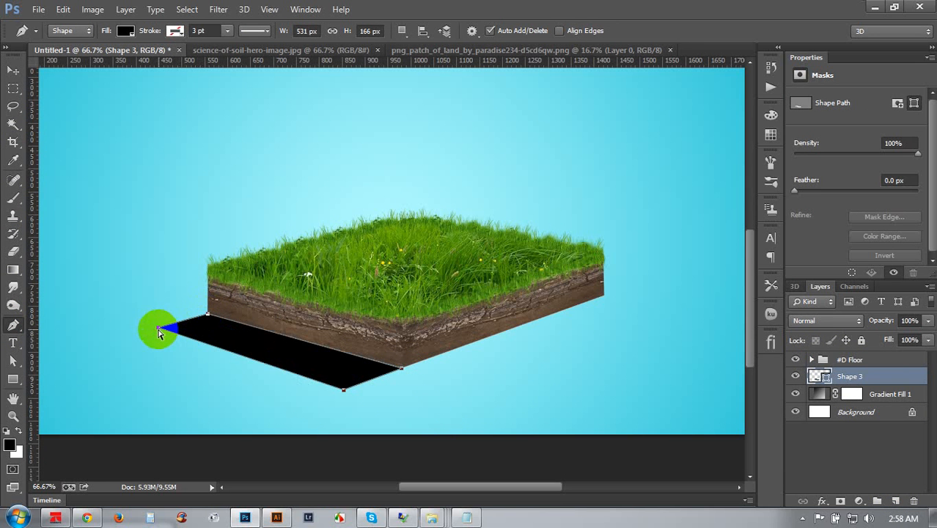
pyautogui.moveTo(160, 333); pyautogui.dragTo(157, 329)
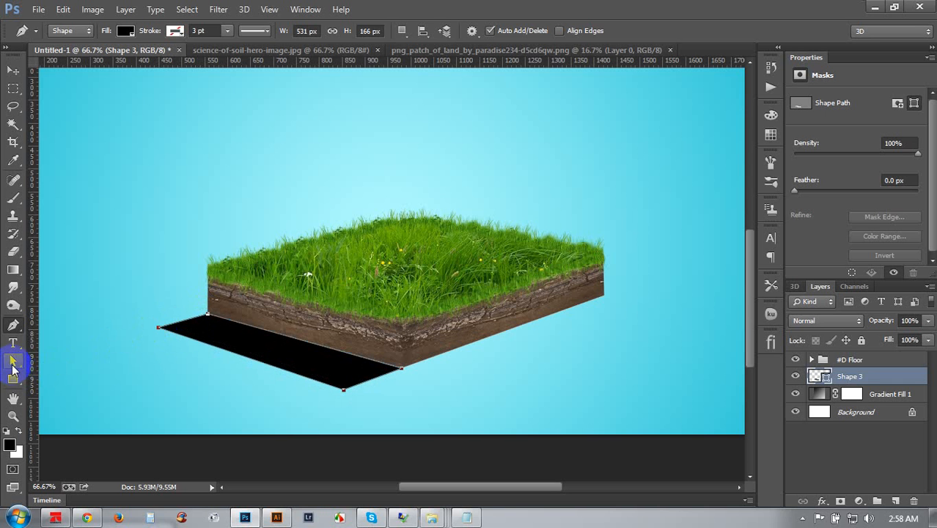
pyautogui.click(12, 360)
pyautogui.click(194, 328)
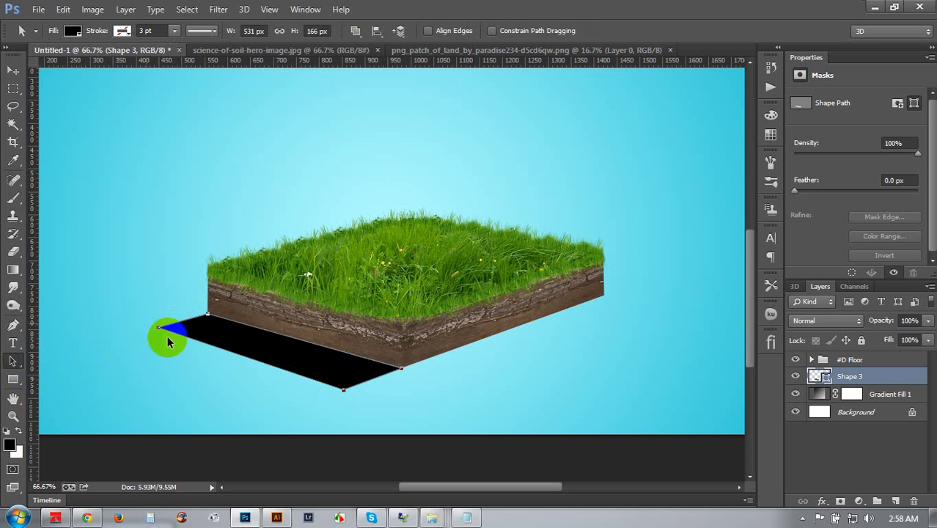
pyautogui.click(13, 360)
pyautogui.click(69, 372)
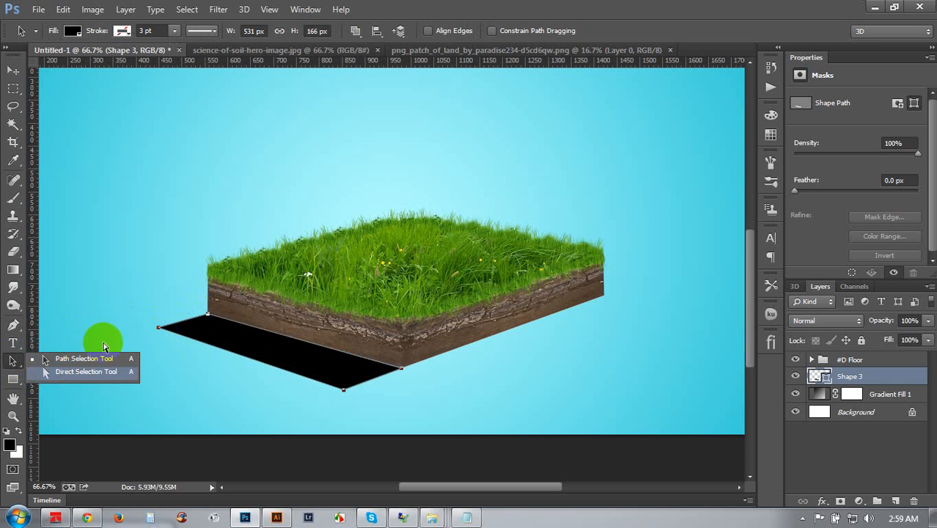
pyautogui.click(161, 327)
pyautogui.click(267, 346)
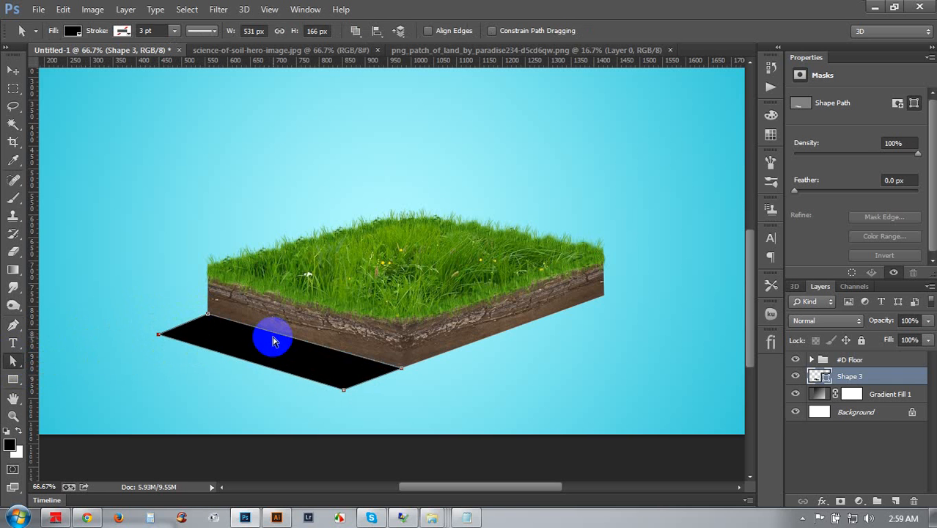
pyautogui.click(12, 70)
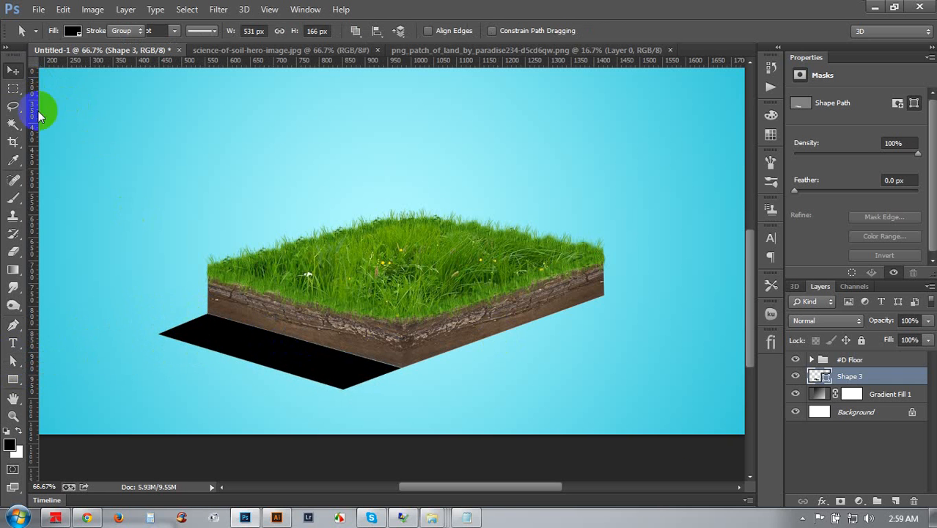
# Nudge the black Shape 3 shadow slightly to the right, rasterize its layer and lower the layer opacity to 46%
pyautogui.moveTo(571, 436); pyautogui.dragTo(543, 439)
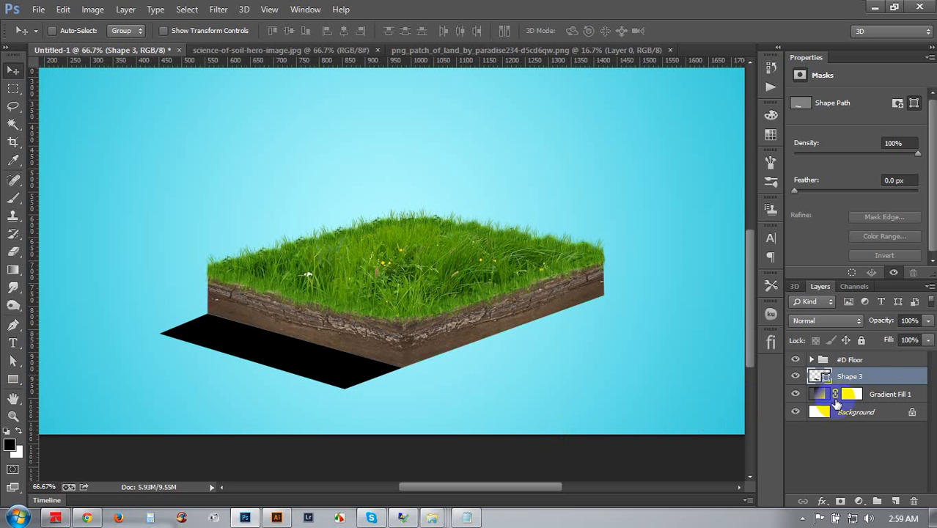
pyautogui.rightClick(877, 373)
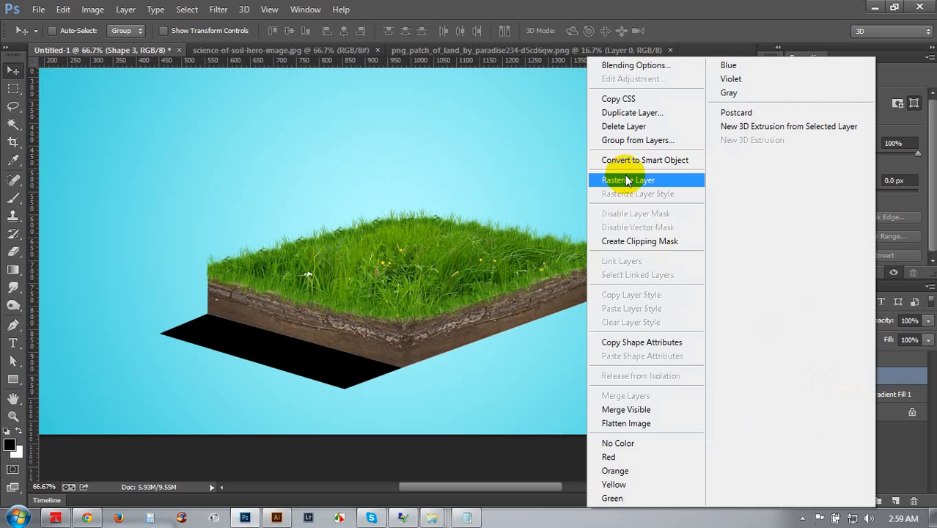
pyautogui.click(627, 180)
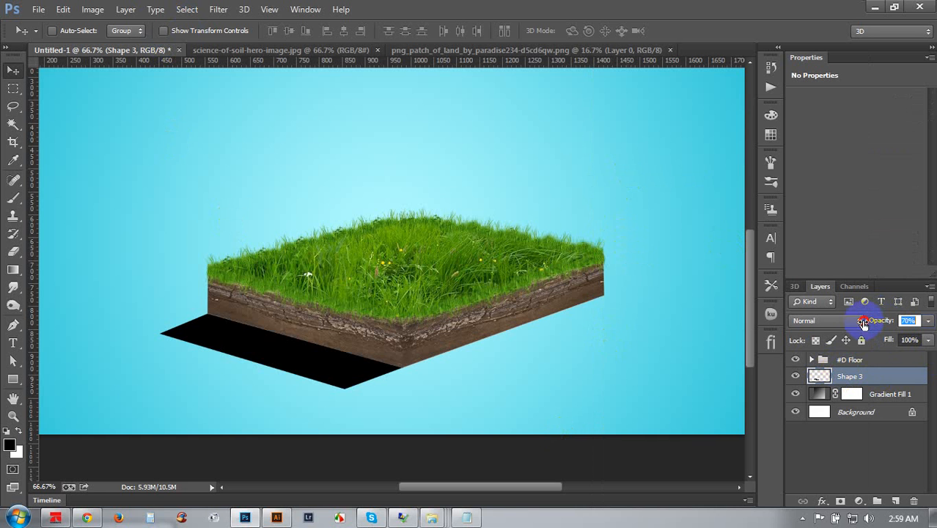
pyautogui.moveTo(862, 319); pyautogui.dragTo(847, 322)
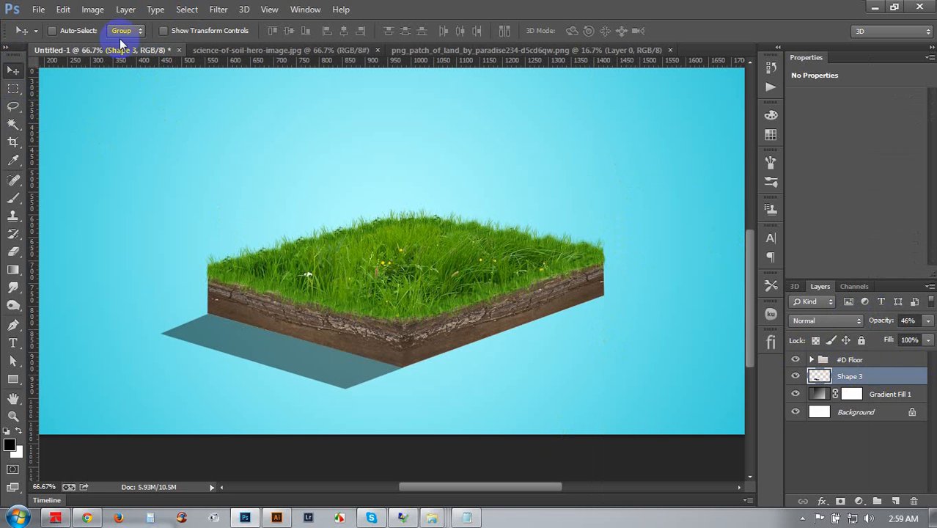
# Soften the Shape 3 shadow with a Gaussian Blur of 2.7 pixels radius
pyautogui.click(219, 9)
pyautogui.moveTo(249, 175)
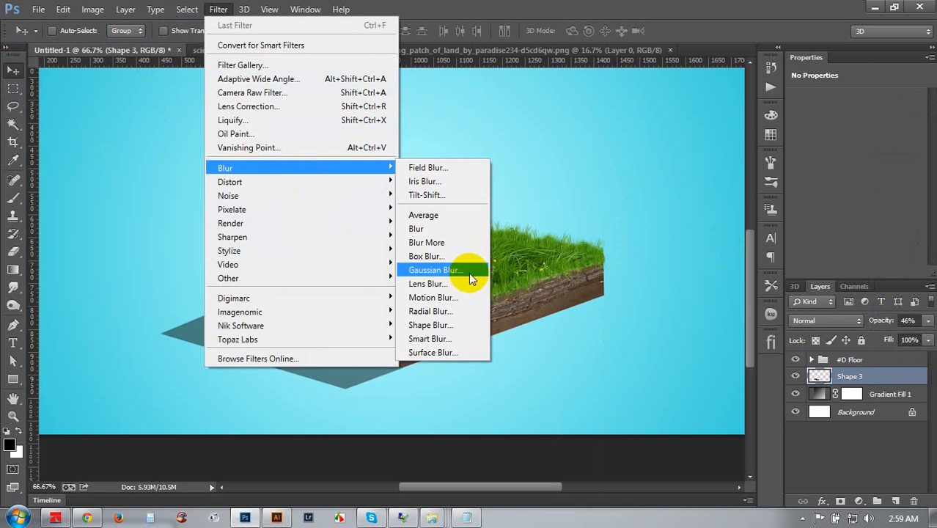
pyautogui.click(469, 272)
pyautogui.click(602, 277)
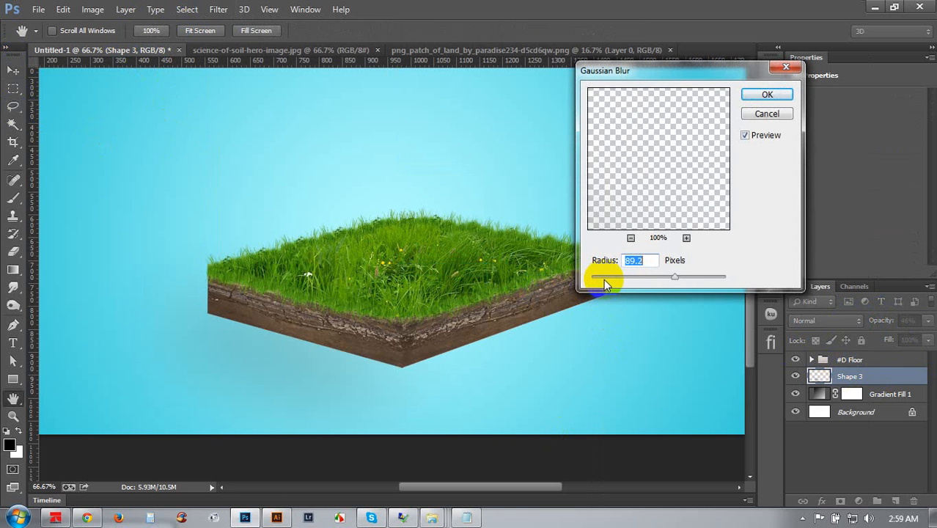
pyautogui.moveTo(602, 278); pyautogui.dragTo(611, 278)
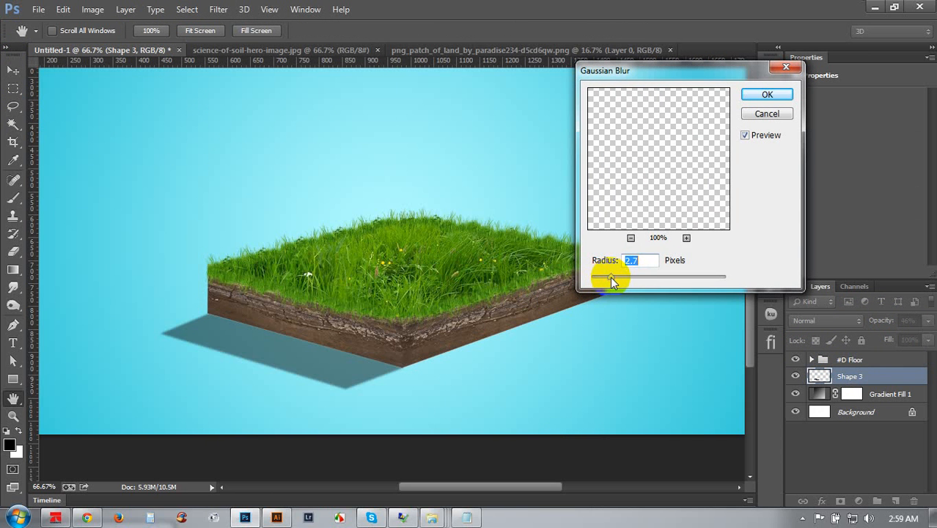
pyautogui.click(748, 106)
# Fade the shadow's outer edge with a soft round Eraser at 0% hardness, enlarged to 400 px, leaving it darkest beside the block
pyautogui.click(13, 251)
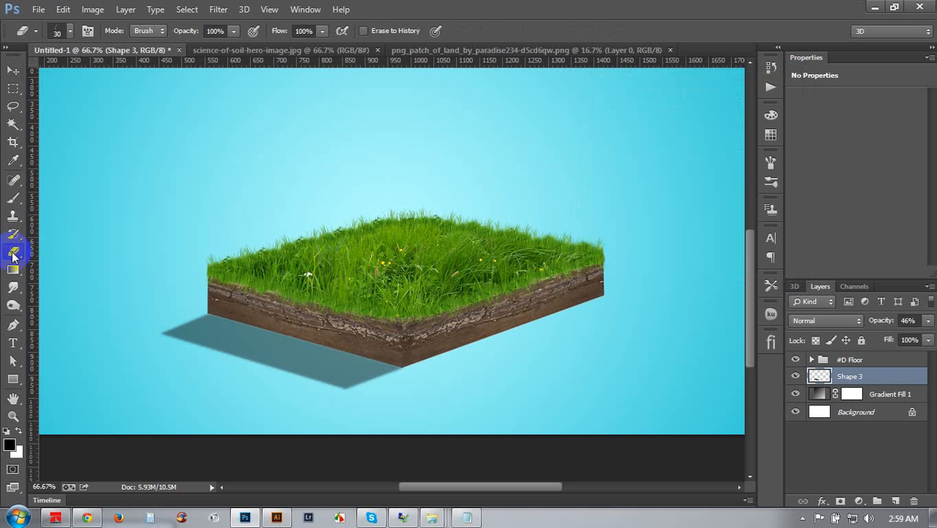
pyautogui.rightClick(251, 284)
pyautogui.click(317, 253)
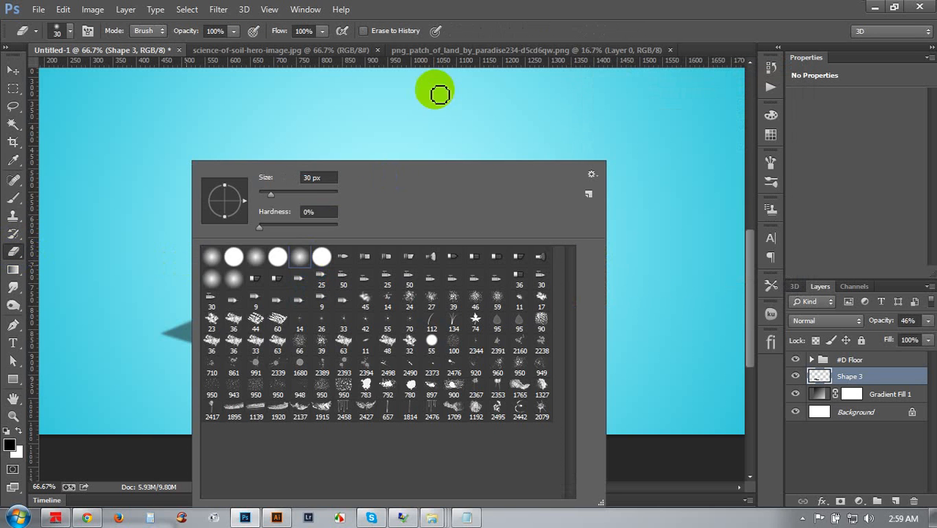
pyautogui.click(475, 23)
pyautogui.press(']')
pyautogui.press(']')
pyautogui.press(']')
pyautogui.press(']')
pyautogui.press(']')
pyautogui.press(']')
pyautogui.press(']')
pyautogui.press(']')
pyautogui.press(']')
pyautogui.press(']')
pyautogui.press(']')
pyautogui.press(']')
pyautogui.press(']')
pyautogui.press(']')
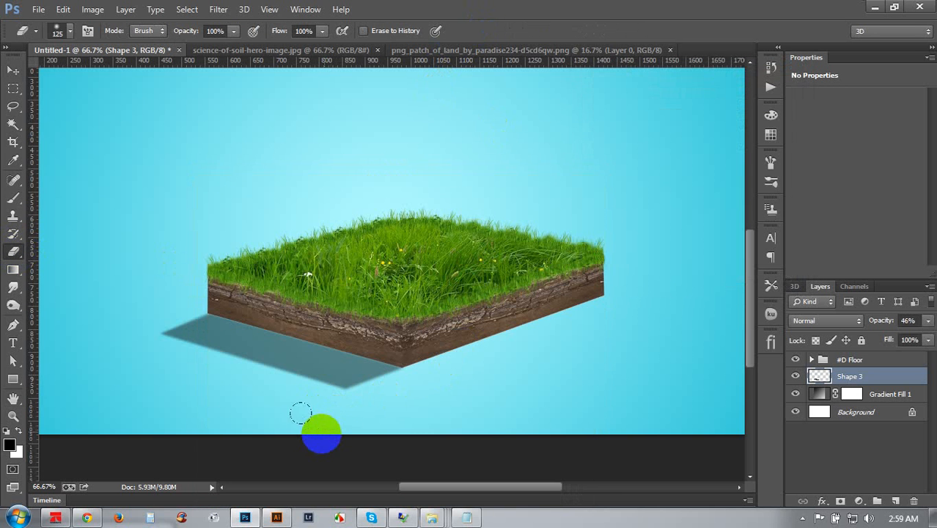
pyautogui.moveTo(278, 437)
pyautogui.mouseDown()
pyautogui.moveTo(132, 387)
pyautogui.moveTo(184, 421)
pyautogui.mouseUp()
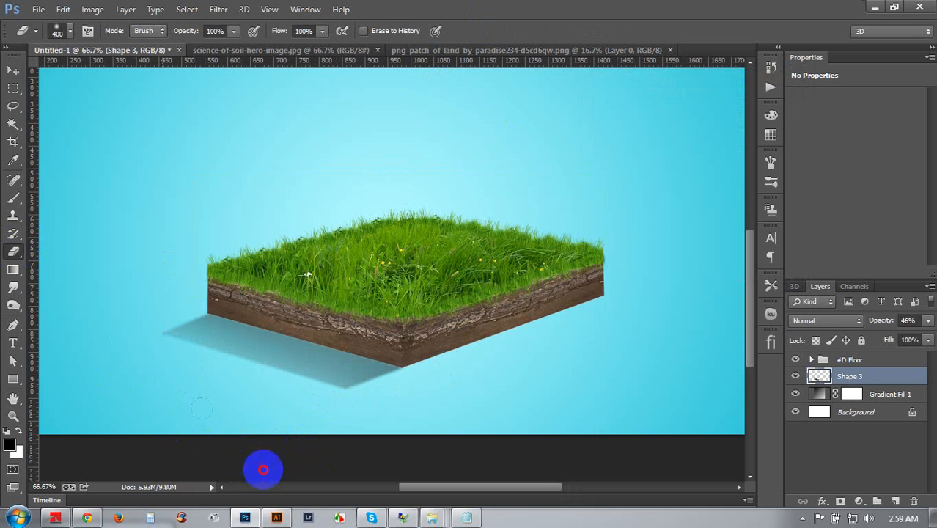
pyautogui.moveTo(353, 470)
pyautogui.mouseDown()
pyautogui.moveTo(251, 448)
pyautogui.moveTo(389, 482)
pyautogui.moveTo(417, 450)
pyautogui.moveTo(389, 460)
pyautogui.moveTo(136, 371)
pyautogui.moveTo(63, 358)
pyautogui.moveTo(192, 425)
pyautogui.mouseUp()
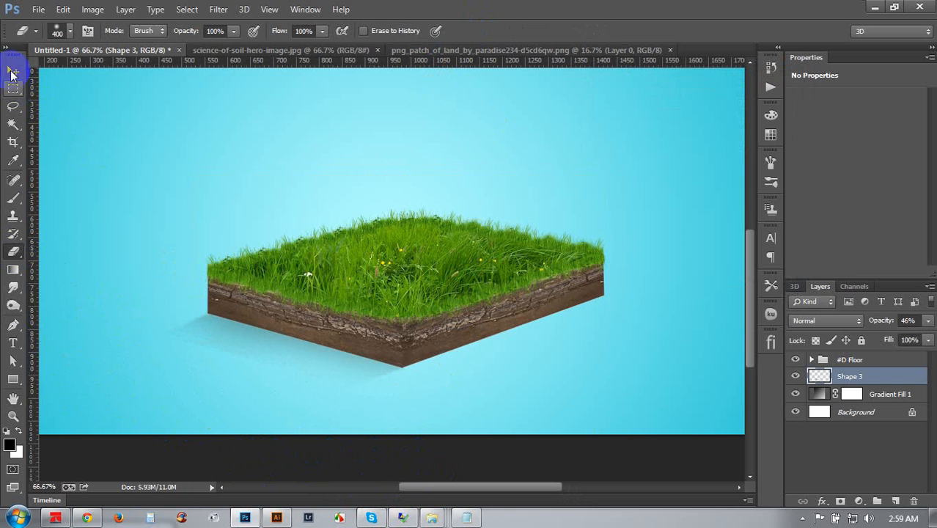
# Duplicate the faded shadow, flip the copy horizontally and place it stretched and skewed along the block's lower right edge
pyautogui.click(13, 70)
pyautogui.moveTo(357, 406); pyautogui.dragTo(464, 349)
pyautogui.hotkey('ctrl', 't')
pyautogui.rightClick(440, 359)
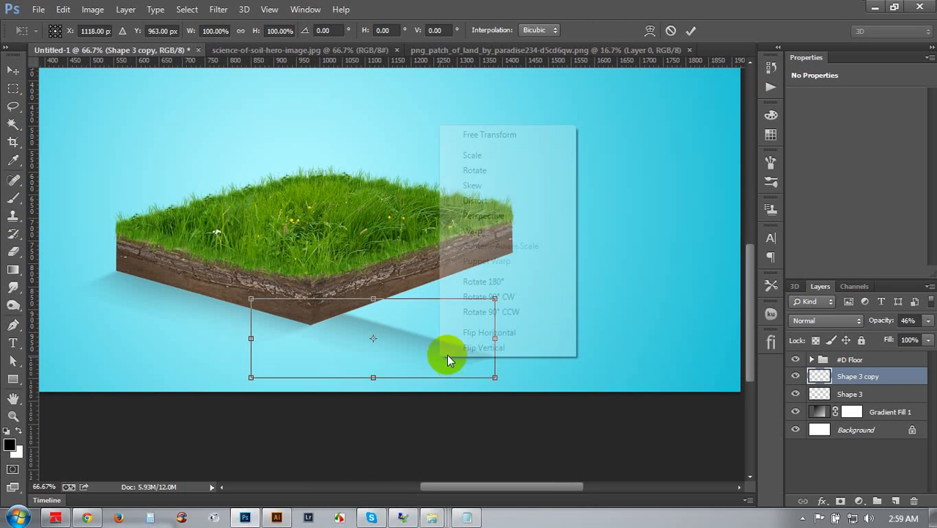
pyautogui.click(476, 329)
pyautogui.moveTo(488, 329); pyautogui.dragTo(565, 290)
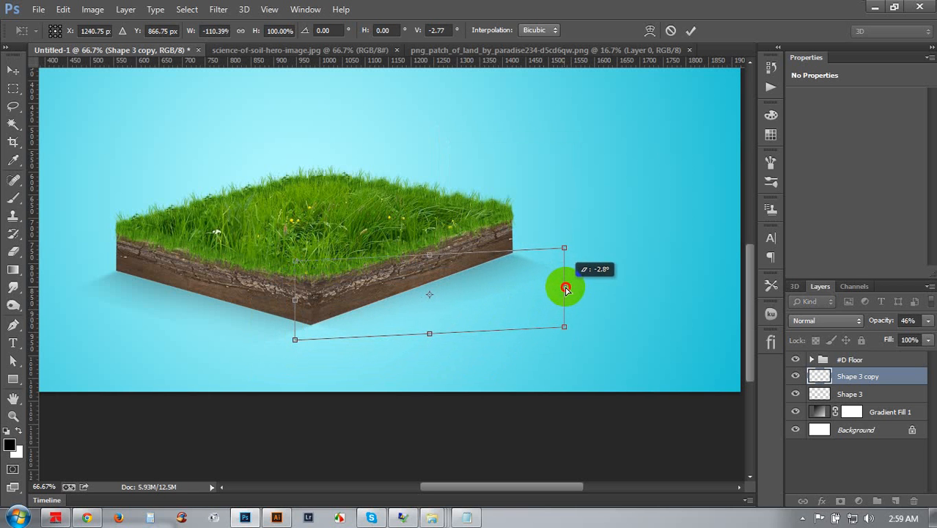
# Adjust the shadow copy's width and skew until it runs along the block's lower right edge, and apply the transform
pyautogui.moveTo(295, 299)
pyautogui.keyDown('ctrl'); pyautogui.mouseDown()
pyautogui.moveTo(301, 324)
pyautogui.moveTo(306, 306)
pyautogui.mouseUp(); pyautogui.keyUp('ctrl')
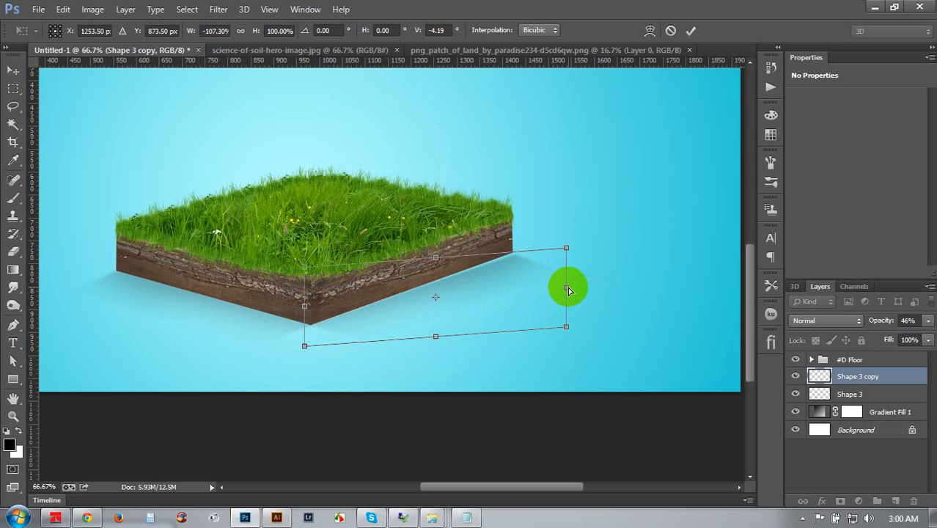
pyautogui.keyDown('ctrl'); pyautogui.moveTo(569, 291); pyautogui.dragTo(559, 287); pyautogui.keyUp('ctrl')
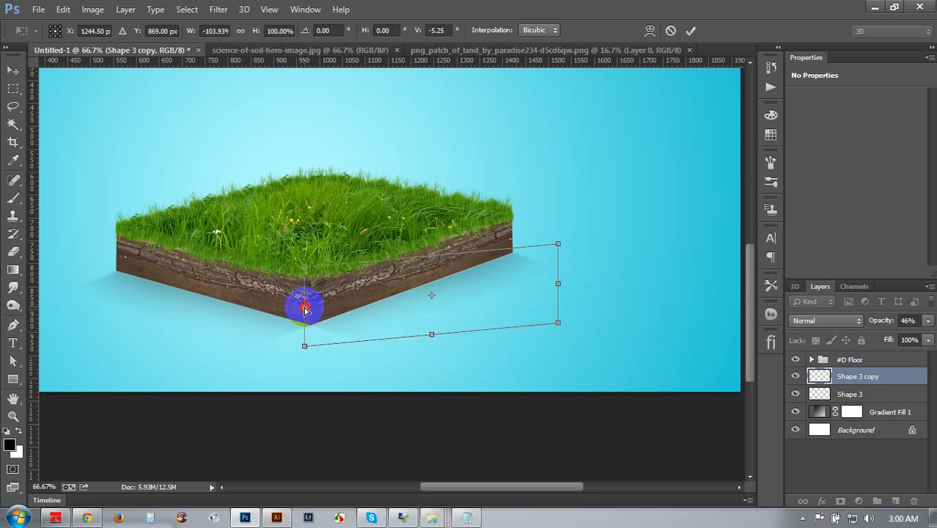
pyautogui.keyDown('ctrl'); pyautogui.moveTo(305, 310); pyautogui.dragTo(275, 322); pyautogui.keyUp('ctrl')
pyautogui.keyDown('ctrl'); pyautogui.moveTo(565, 285); pyautogui.dragTo(573, 284); pyautogui.keyUp('ctrl')
pyautogui.press('Return')
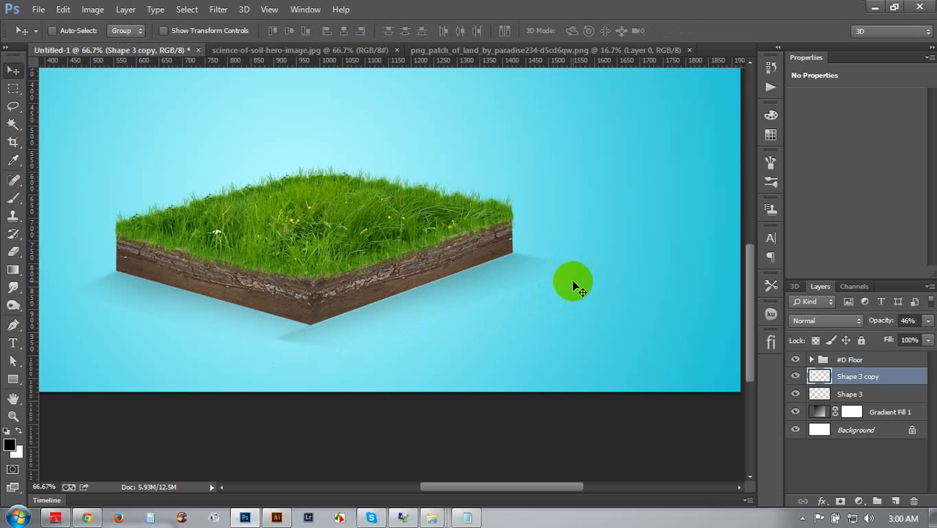
# Erase the shadow copy's end sticking out past the block's front corner with the Eraser reduced to 175 px
pyautogui.click(13, 251)
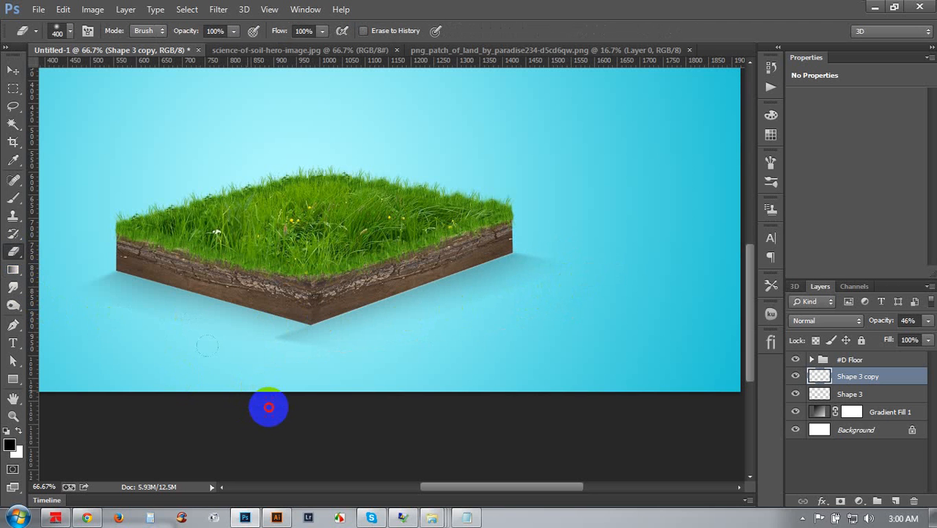
pyautogui.press('[')
pyautogui.press('[')
pyautogui.press('[')
pyautogui.press('[')
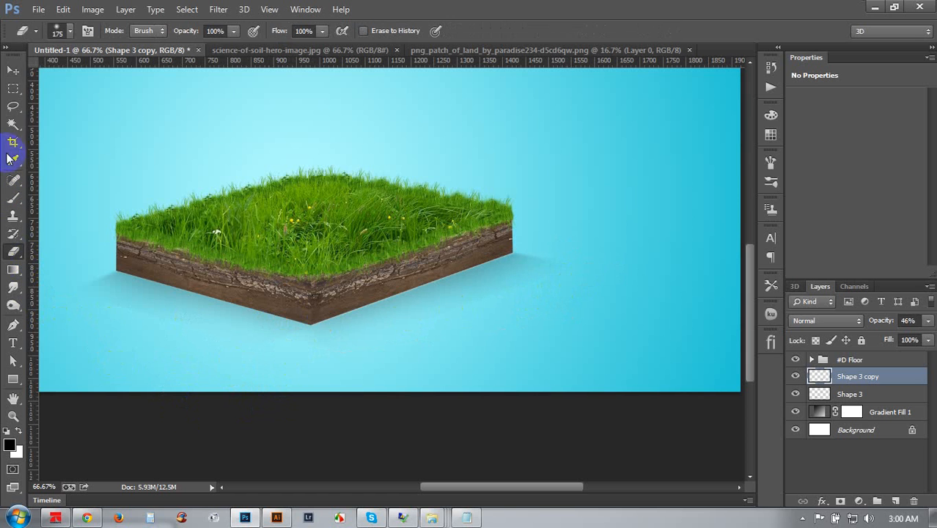
# Try transforming the shadow copy to about 85% width with a vertical skew of about 3° so it starts at the front corner
pyautogui.click(12, 70)
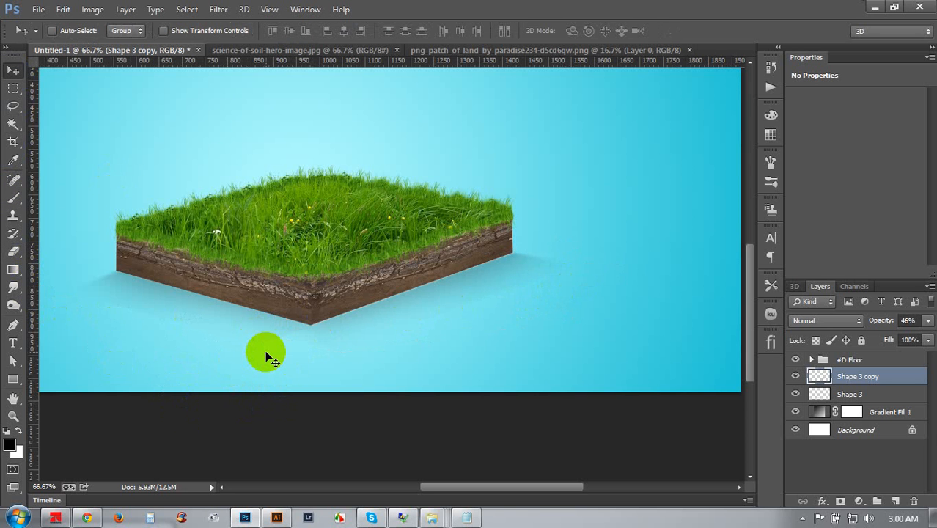
pyautogui.hotkey('ctrl', '-')
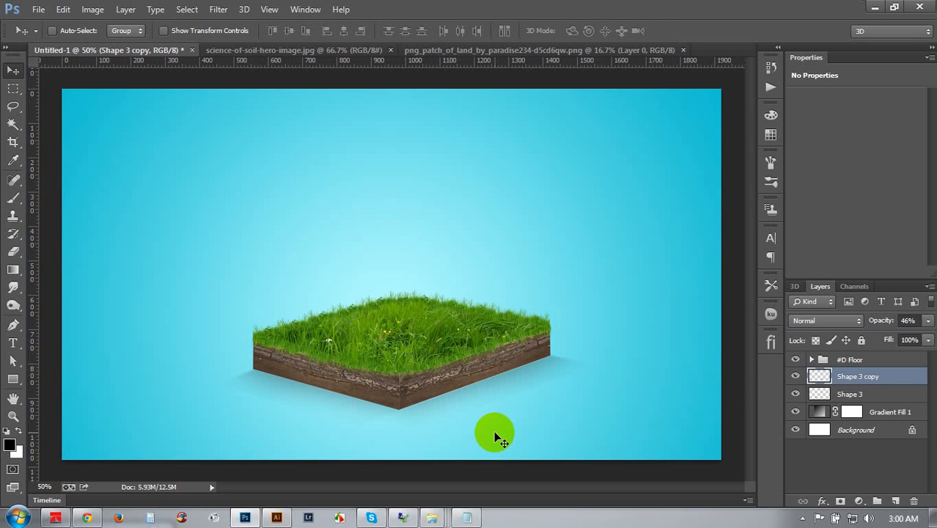
pyautogui.press('Down')
pyautogui.hotkey('ctrl', 't')
pyautogui.moveTo(374, 394); pyautogui.dragTo(395, 385)
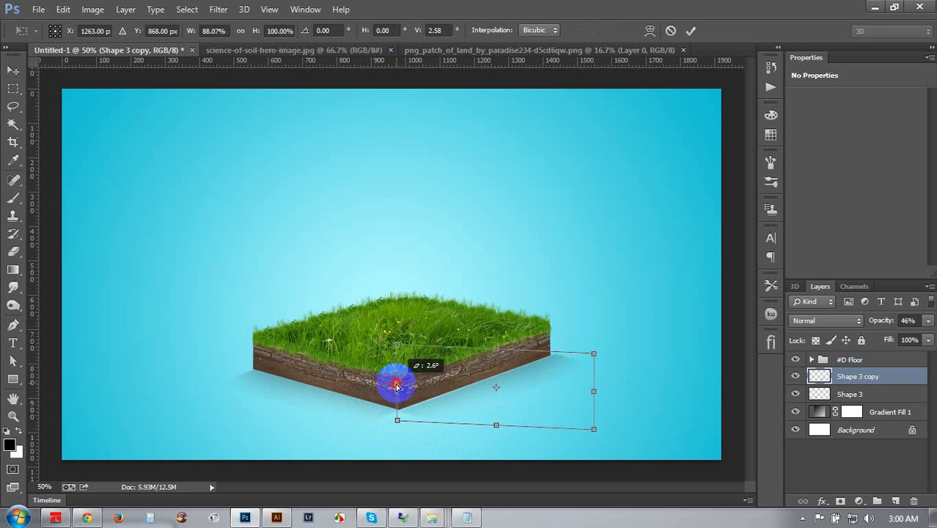
pyautogui.moveTo(396, 384); pyautogui.dragTo(394, 387)
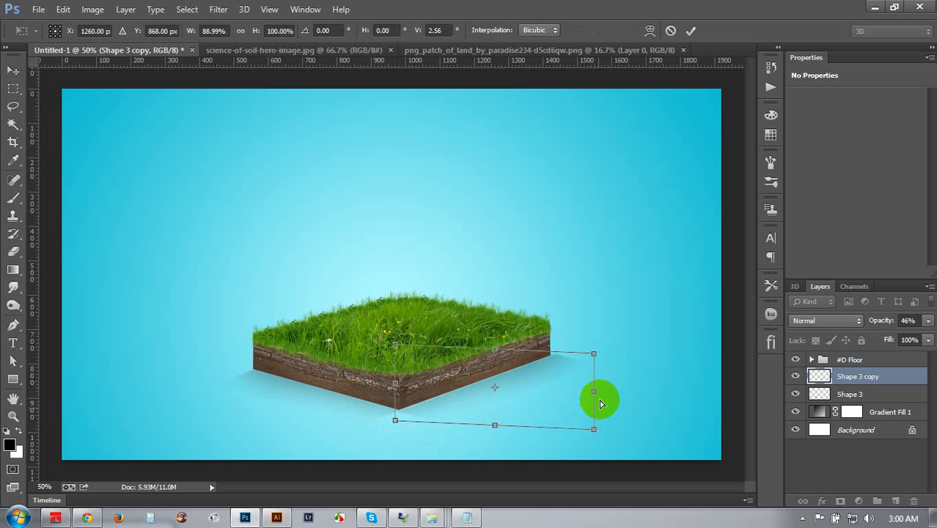
pyautogui.moveTo(593, 391); pyautogui.dragTo(586, 392)
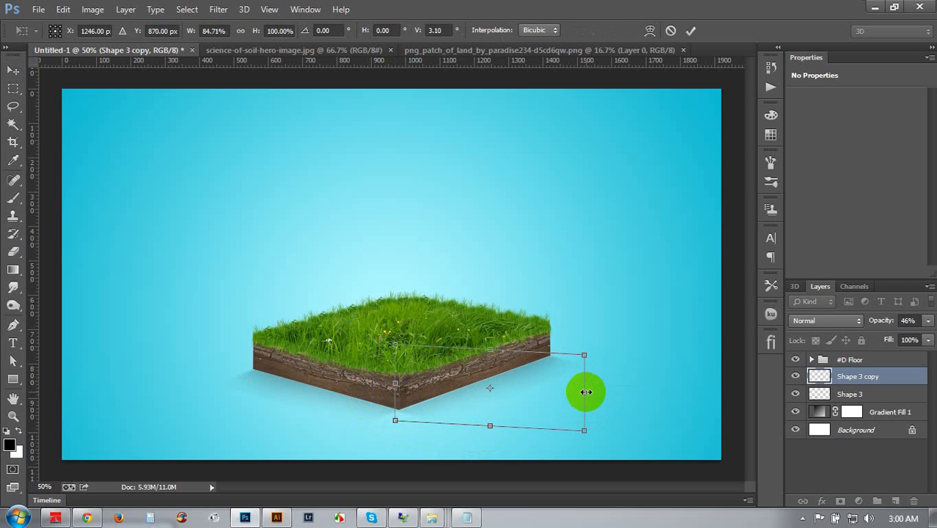
pyautogui.press('Return')
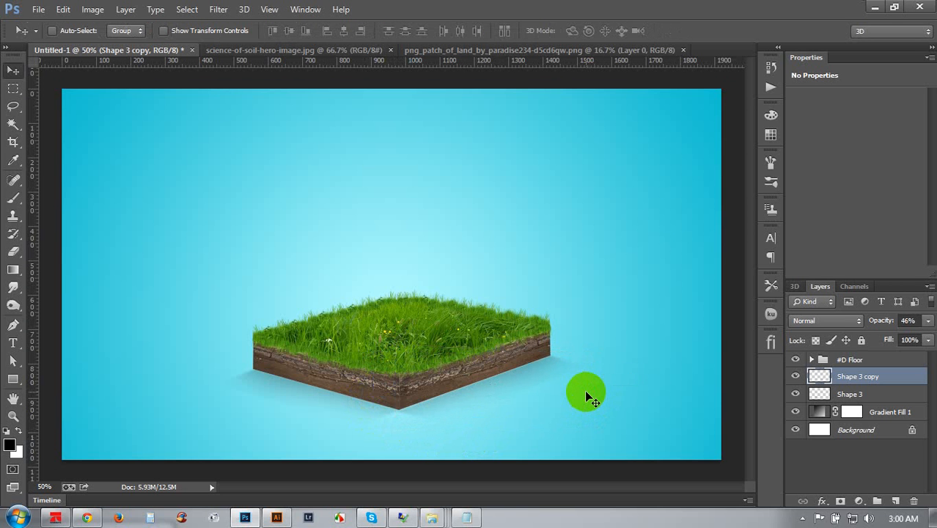
# Undo the narrowing transform and the erasing at the front corner of the shadow copy
pyautogui.hotkey('ctrl', '+')
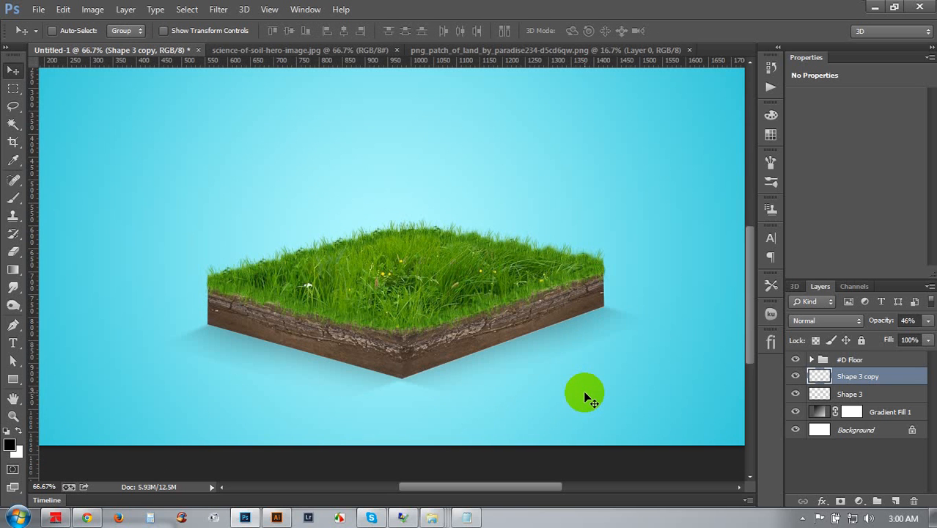
pyautogui.hotkey('ctrl', 'alt', 'z')
pyautogui.hotkey('ctrl', 'alt', 'z')
pyautogui.hotkey('ctrl', 'alt', 'z')
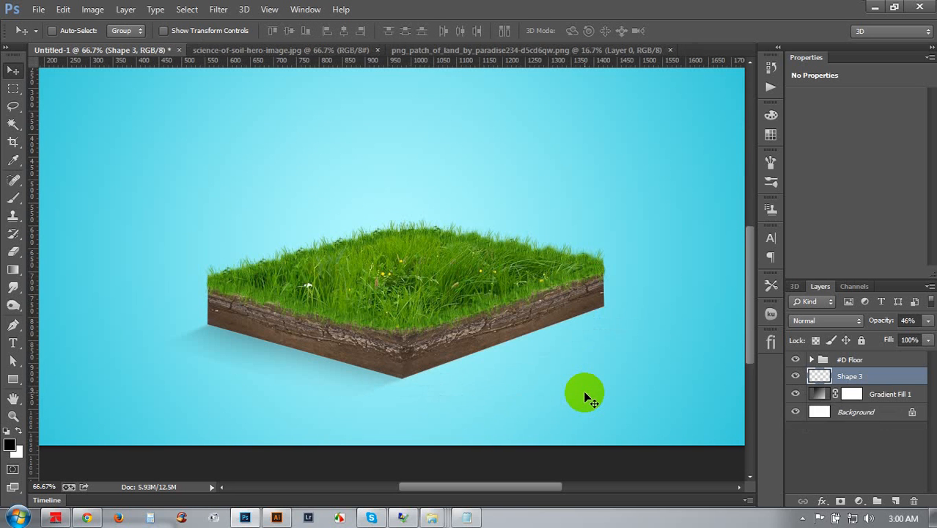
# Erase the shadow copy's end sticking out past the block's front corner with the soft Eraser at 400 px
pyautogui.click(12, 252)
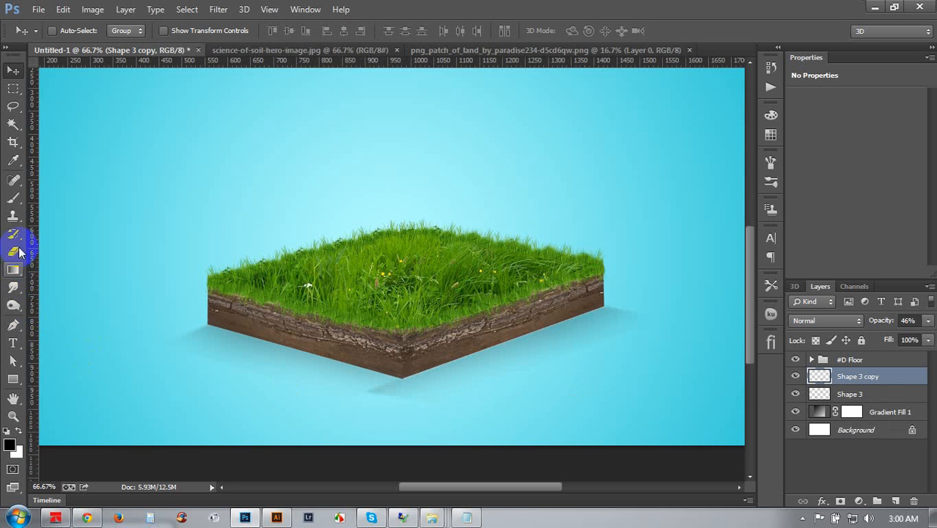
pyautogui.moveTo(344, 369)
pyautogui.mouseDown()
pyautogui.moveTo(282, 440)
pyautogui.moveTo(320, 409)
pyautogui.moveTo(336, 369)
pyautogui.moveTo(382, 455)
pyautogui.moveTo(397, 445)
pyautogui.moveTo(321, 391)
pyautogui.mouseUp()
pyautogui.press(']')
pyautogui.press(']')
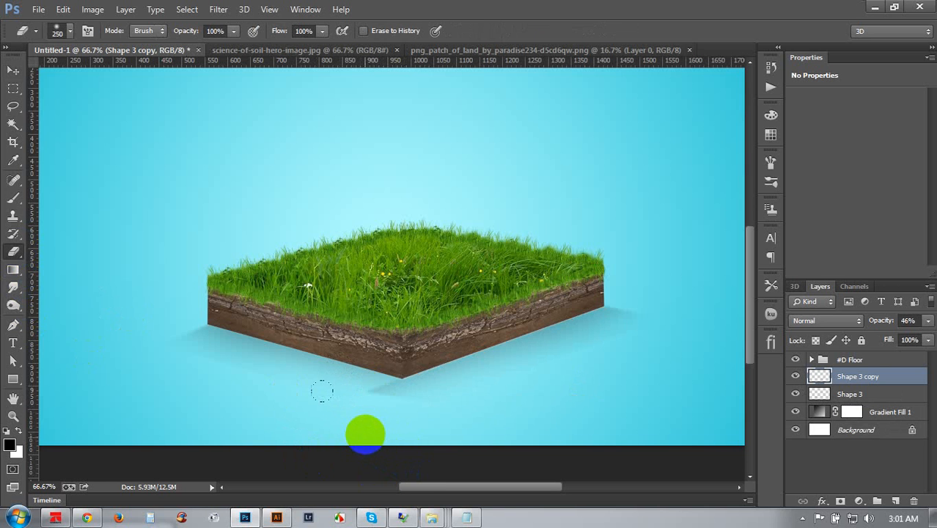
pyautogui.click(213, 452)
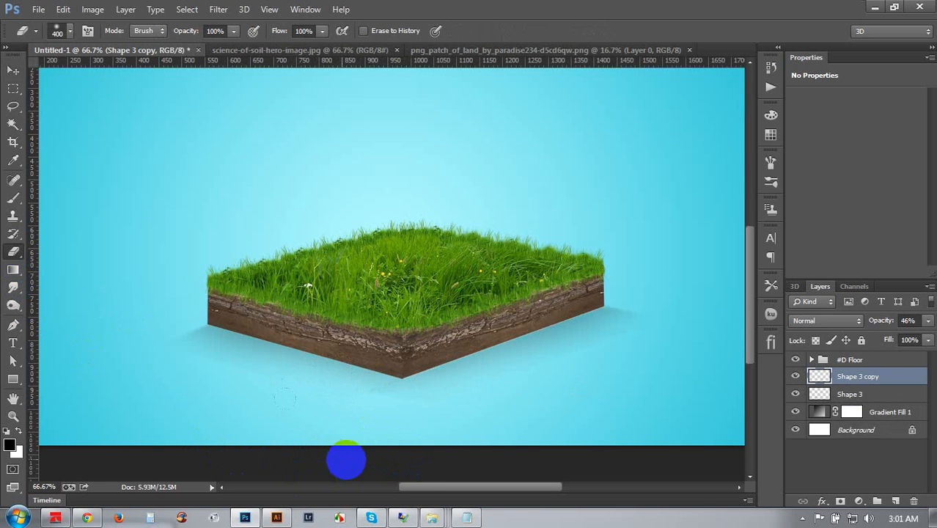
pyautogui.moveTo(364, 458); pyautogui.dragTo(355, 487)
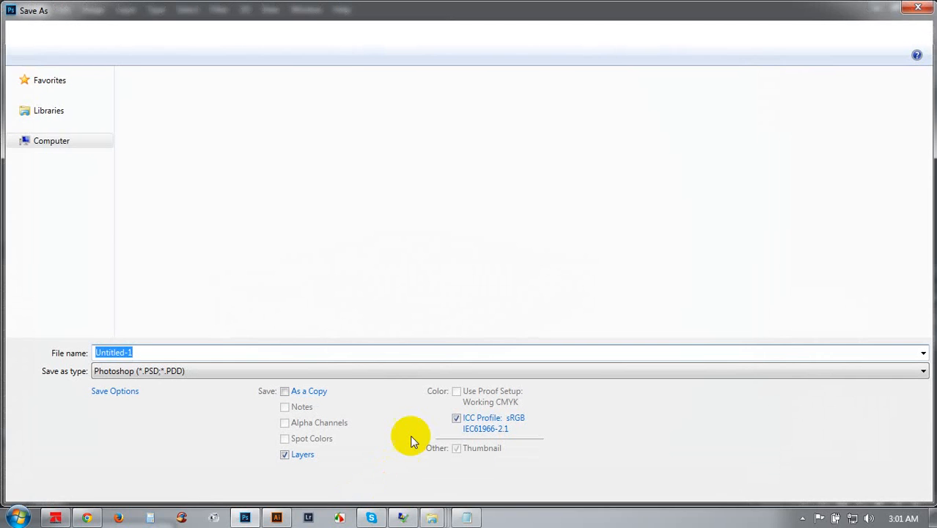
# Save the document on the Media (E:) drive as a Photoshop file named Photo Manipuletion
pyautogui.click(67, 89)
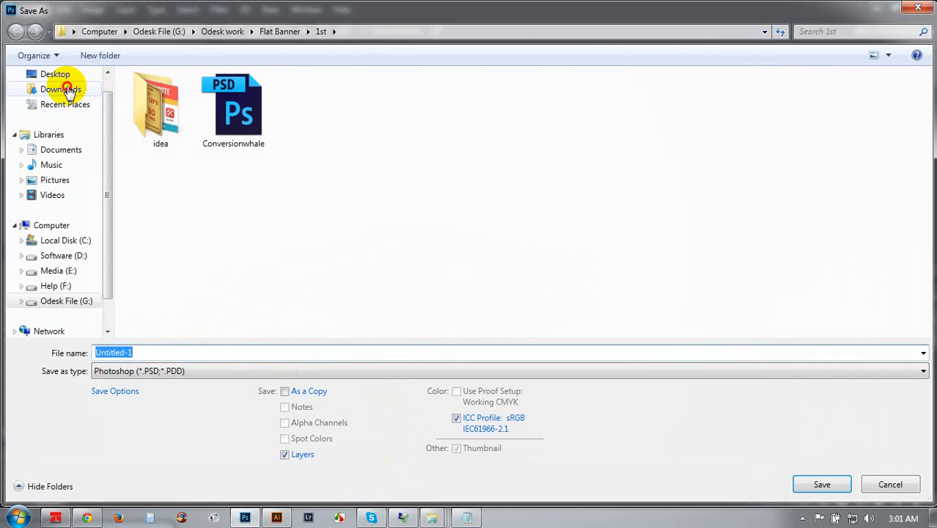
pyautogui.click(59, 270)
pyautogui.click(161, 353)
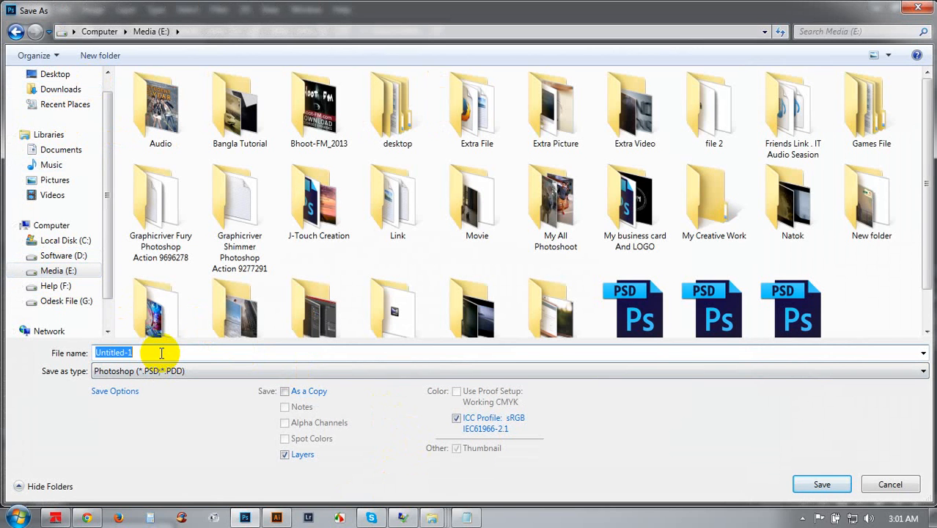
pyautogui.write('Photo')
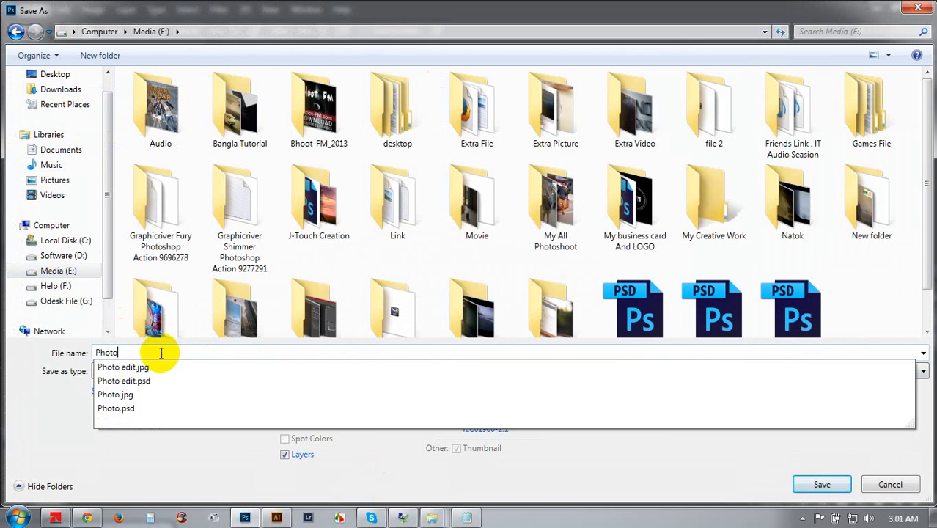
pyautogui.write(' Manipuletion')
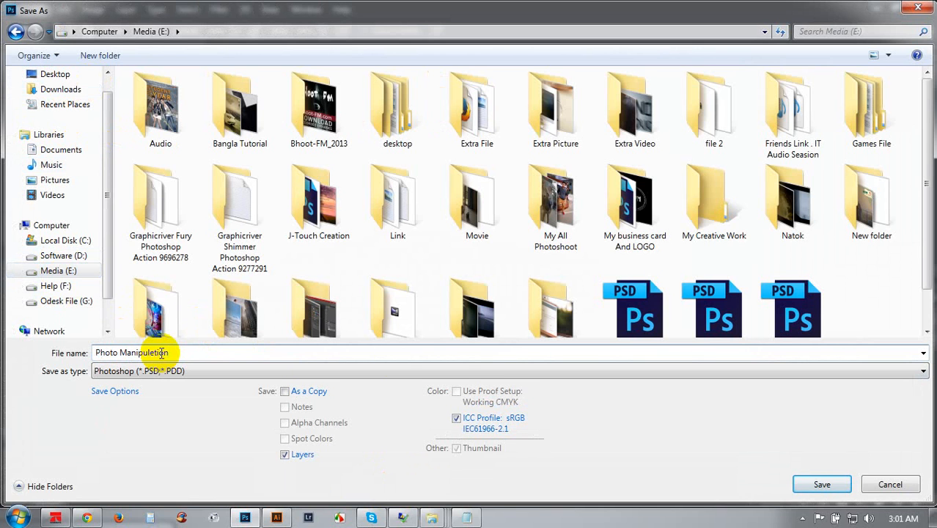
pyautogui.click(832, 484)
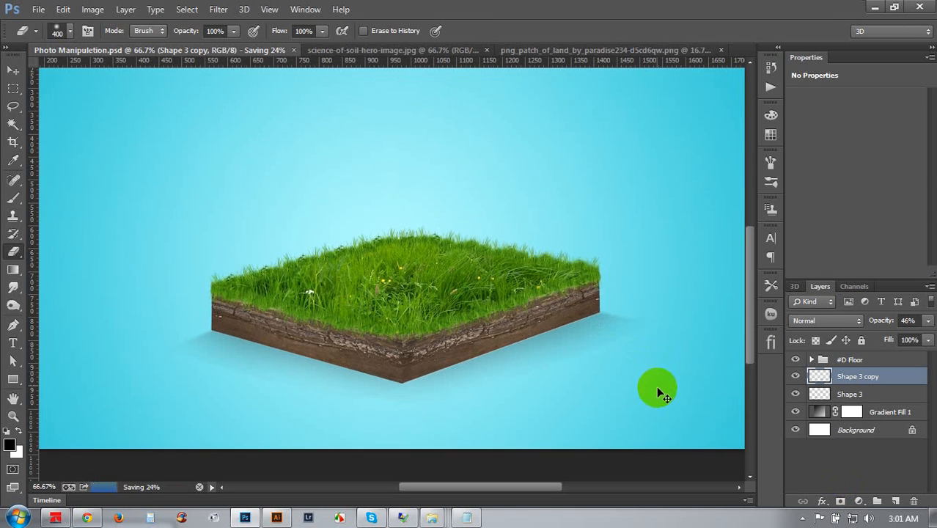
# Try raising the opacity of the Shape 3 copy shadow layer to 68%
pyautogui.hotkey('ctrl', '-')
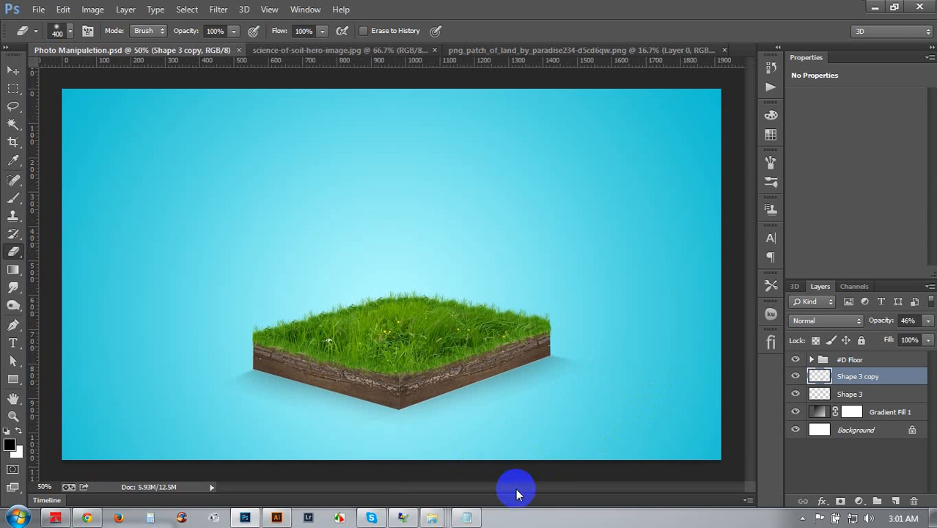
pyautogui.hotkey('ctrl', '+')
pyautogui.scroll(-4, 513, 462)
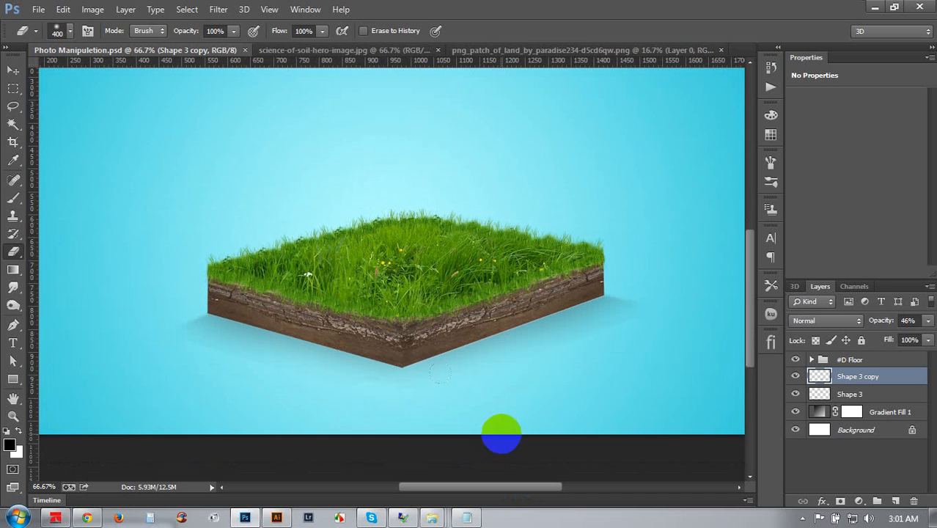
pyautogui.hotkey('ctrl', '+')
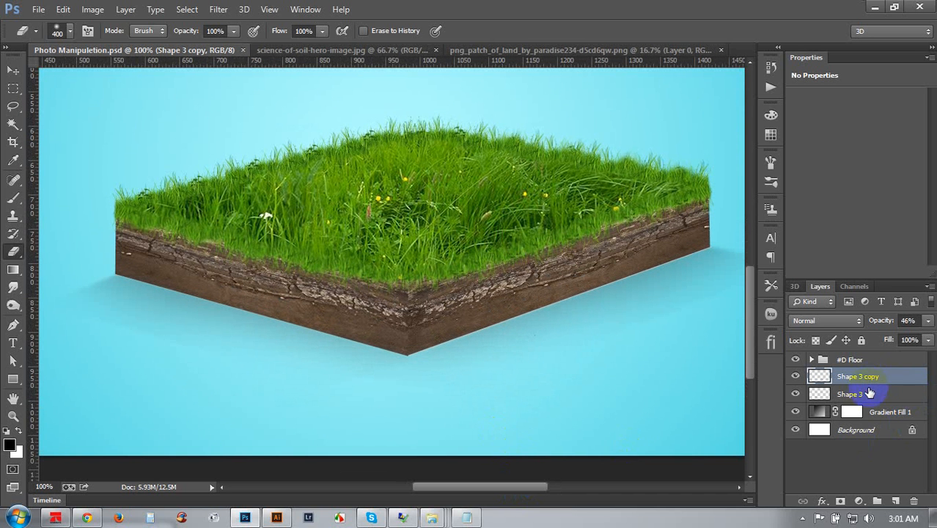
pyautogui.click(866, 394)
pyautogui.moveTo(882, 324); pyautogui.dragTo(897, 325)
pyautogui.click(872, 377)
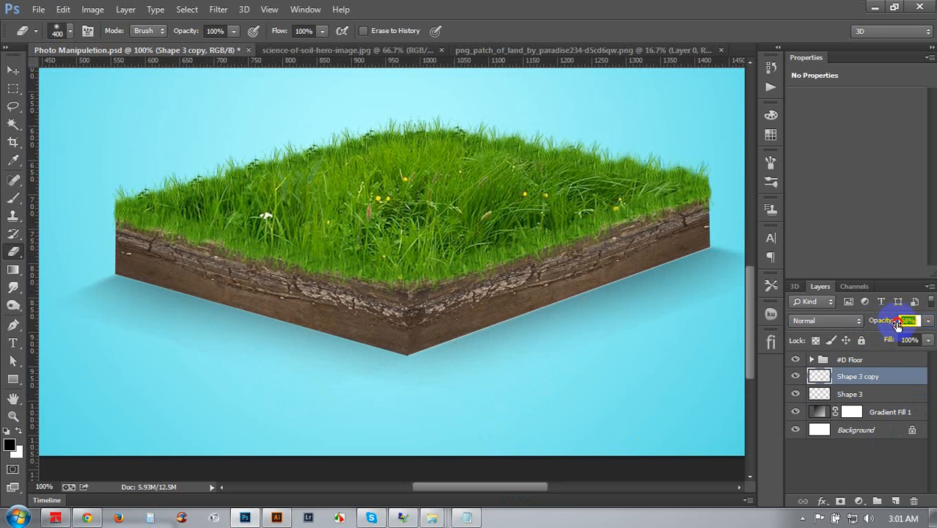
pyautogui.hotkey('ctrl', '-')
pyautogui.hotkey('ctrl', '-')
pyautogui.hotkey('ctrl', '-')
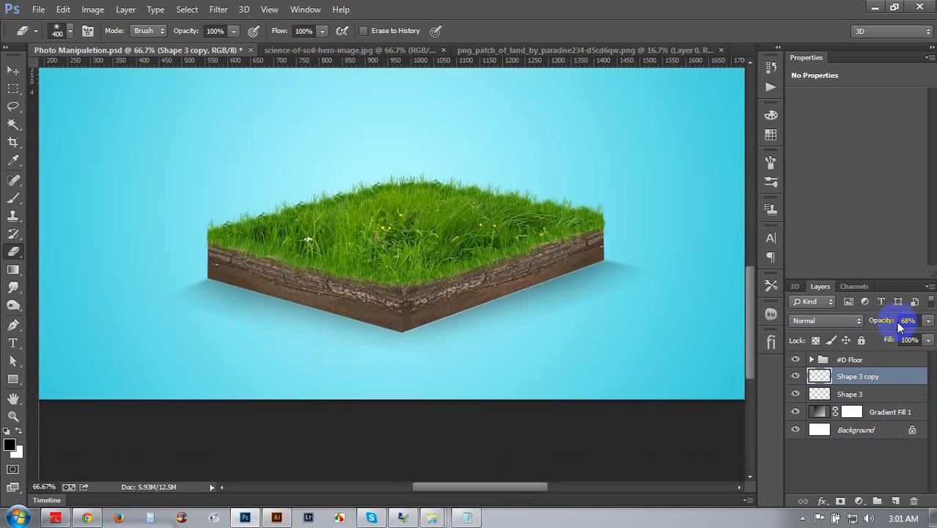
pyautogui.hotkey('ctrl', '+')
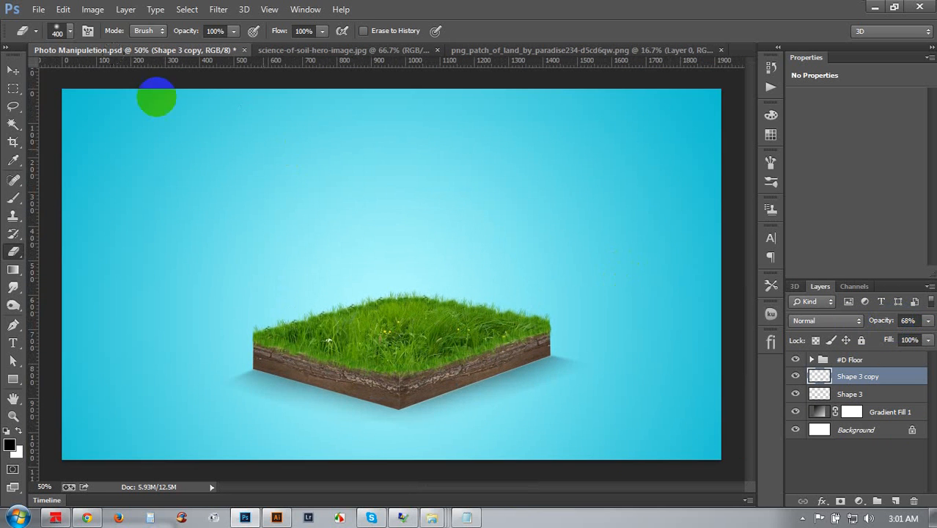
pyautogui.click(13, 69)
pyautogui.moveTo(441, 307); pyautogui.dragTo(497, 451)
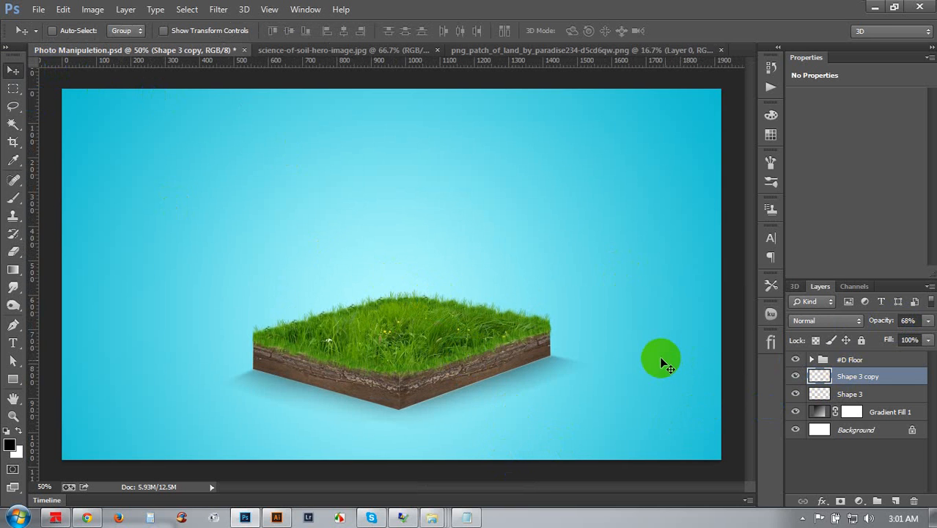
# Undo the shadow copy's opacity change and the erasing of its end at the block's front corner
pyautogui.hotkey('alt', '[')
pyautogui.hotkey('alt', ']')
pyautogui.press('4')
pyautogui.press('6')
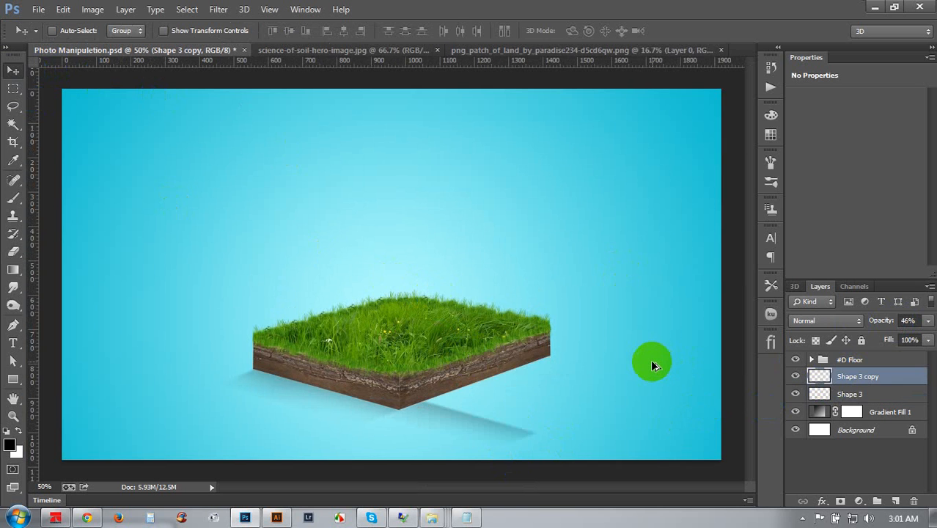
pyautogui.hotkey('alt', '[')
pyautogui.hotkey('alt', ']')
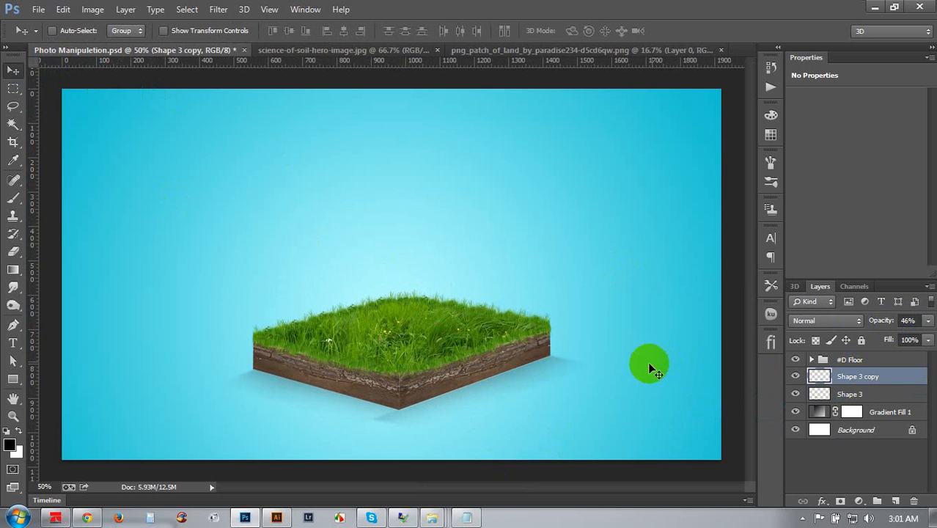
# Erase the shadow copy's end sticking out past the front corner with the Eraser at 125 px
pyautogui.hotkey('ctrl', '+')
pyautogui.hotkey('ctrl', '+')
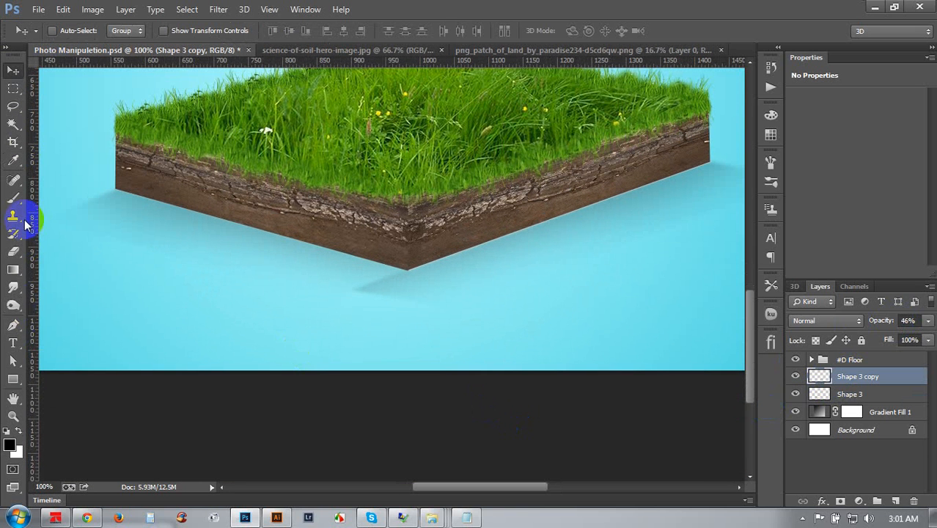
pyautogui.click(13, 253)
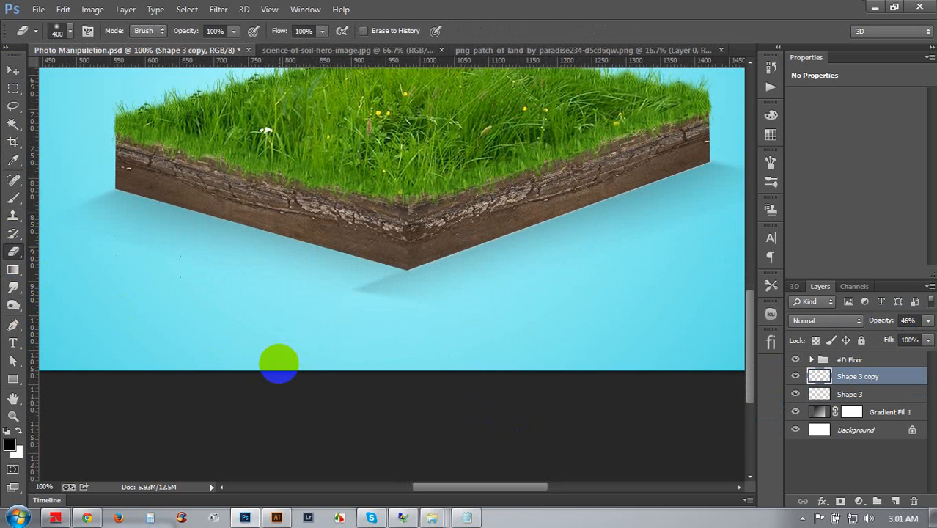
pyautogui.press('[')
pyautogui.moveTo(363, 357)
pyautogui.mouseDown()
pyautogui.moveTo(345, 312)
pyautogui.moveTo(379, 324)
pyautogui.moveTo(379, 309)
pyautogui.moveTo(397, 336)
pyautogui.moveTo(405, 328)
pyautogui.moveTo(425, 342)
pyautogui.mouseUp()
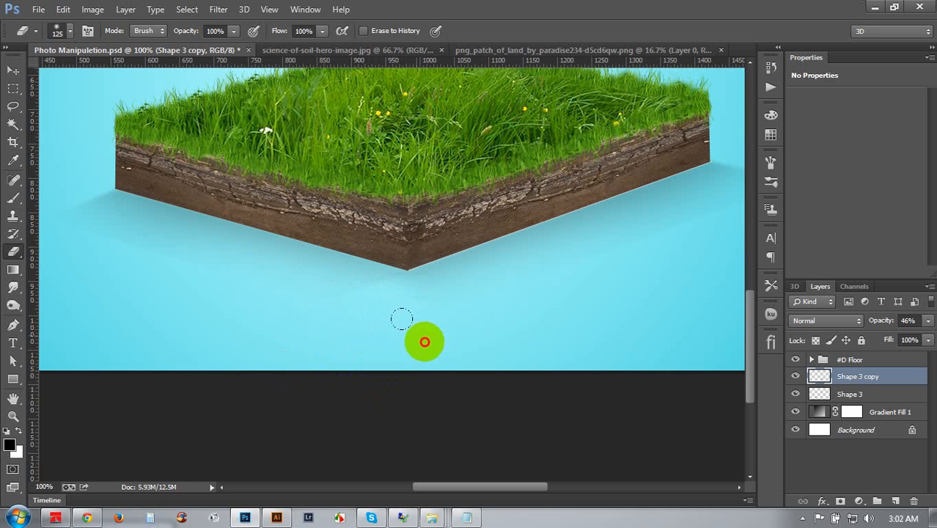
pyautogui.moveTo(397, 312)
pyautogui.mouseDown()
pyautogui.moveTo(358, 286)
pyautogui.moveTo(345, 280)
pyautogui.moveTo(362, 303)
pyautogui.moveTo(331, 280)
pyautogui.moveTo(359, 292)
pyautogui.mouseUp()
# Set the opacity of the Shape 3 copy shadow to about 61% and of the Shape 3 shadow to 60%
pyautogui.moveTo(907, 332); pyautogui.dragTo(904, 331)
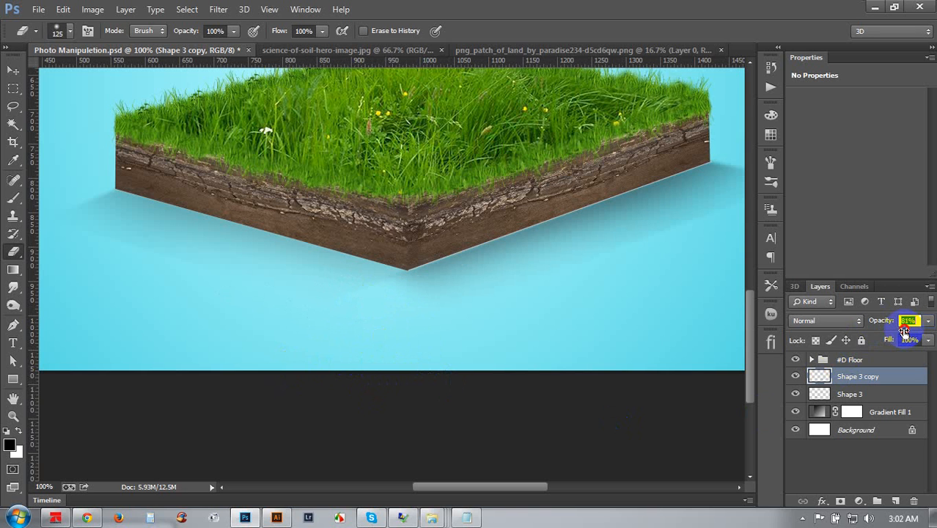
pyautogui.click(867, 394)
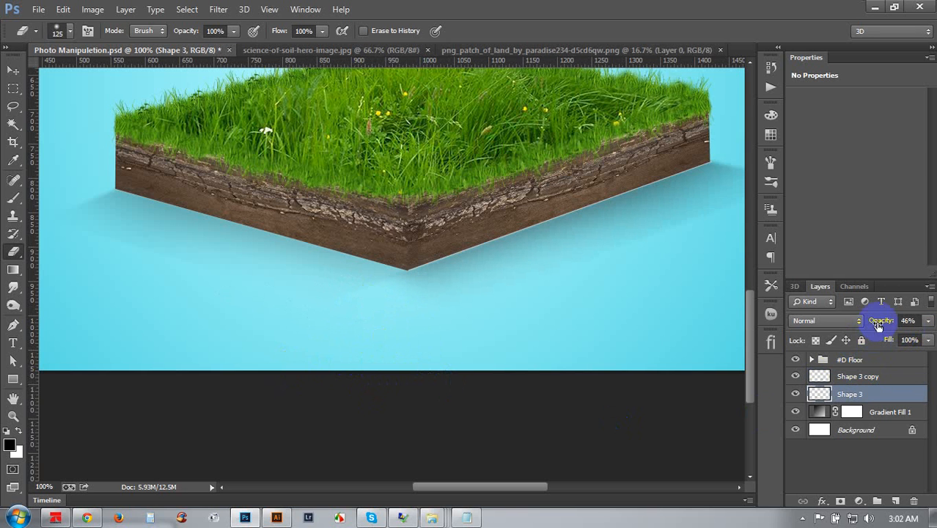
pyautogui.moveTo(887, 325); pyautogui.dragTo(888, 325)
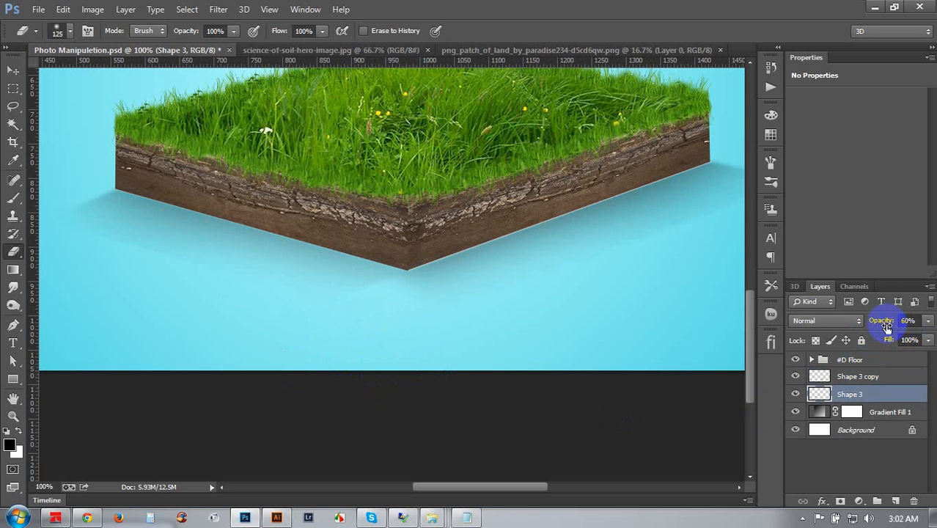
pyautogui.hotkey('ctrl', '-')
pyautogui.hotkey('ctrl', '-')
pyautogui.hotkey('ctrl', '-')
pyautogui.hotkey('ctrl', '+')
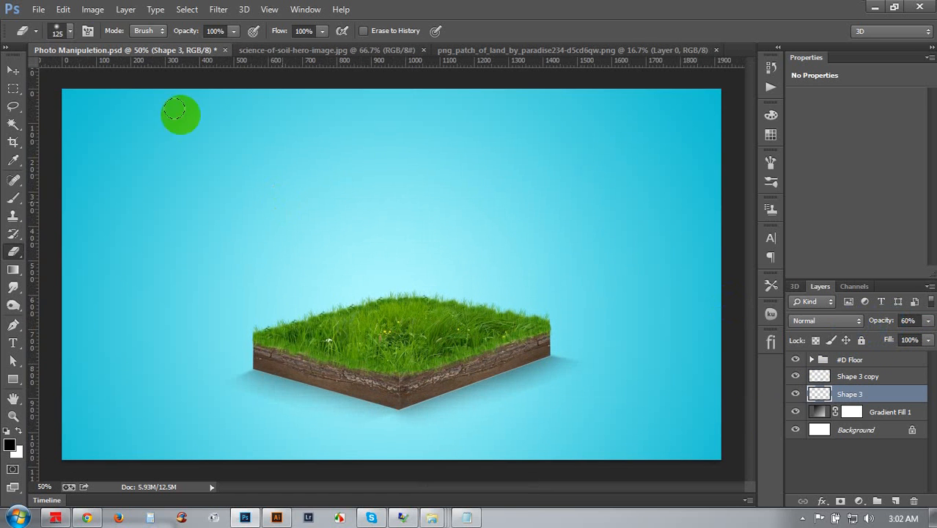
pyautogui.click(13, 70)
pyautogui.click(432, 374)
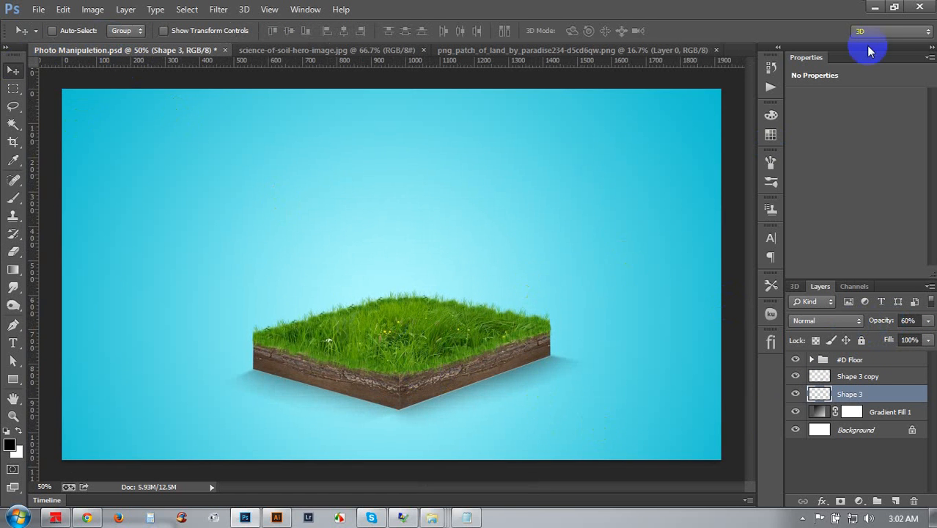
# Expand the #D Floor group and add a Drop Shadow layer style to the Rectangle 1 layer
pyautogui.click(818, 374)
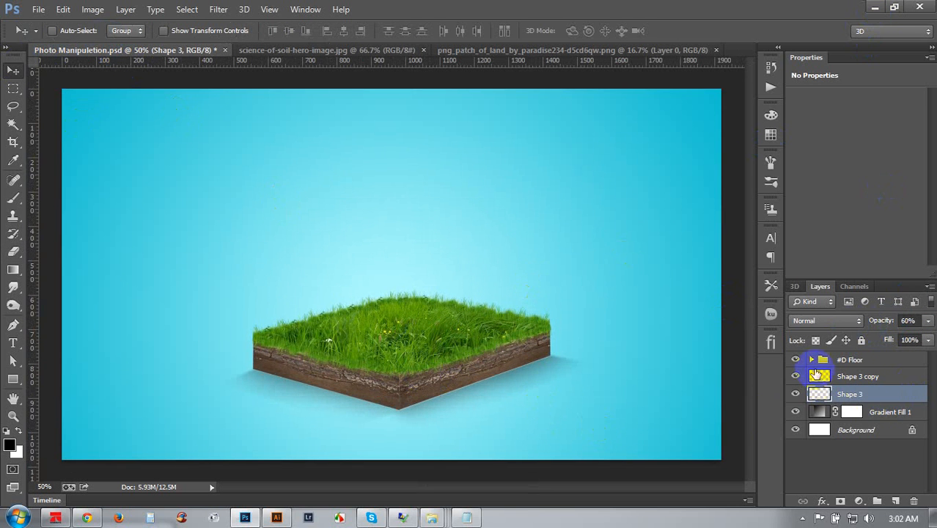
pyautogui.click(811, 361)
pyautogui.scroll(-3, 844, 433)
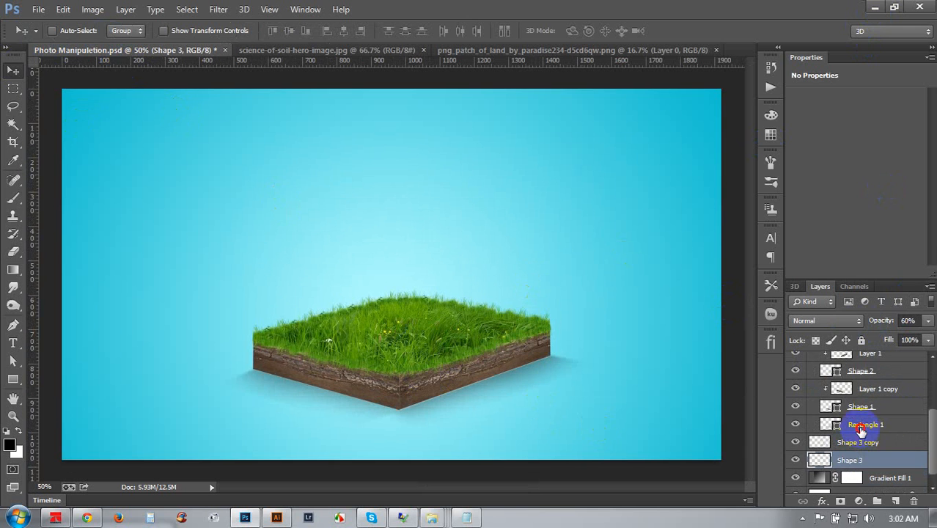
pyautogui.click(861, 430)
pyautogui.doubleClick(908, 426)
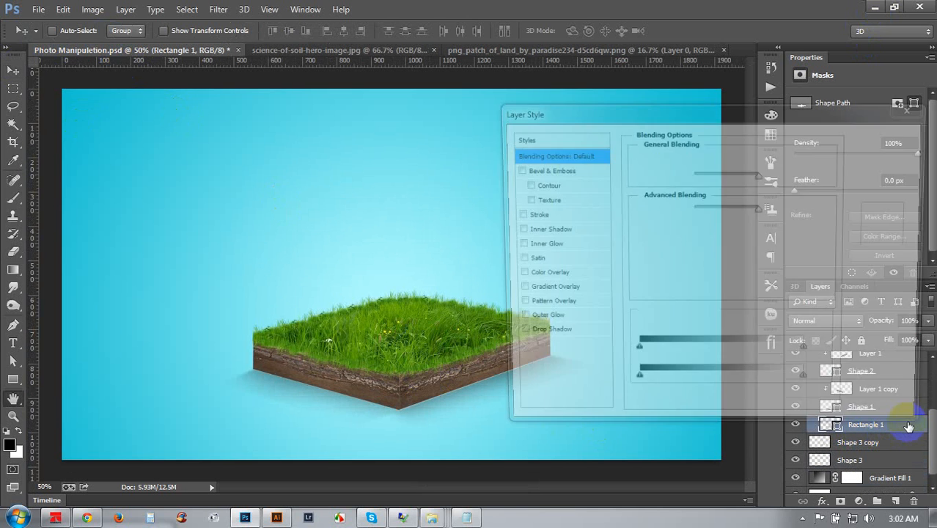
pyautogui.click(535, 336)
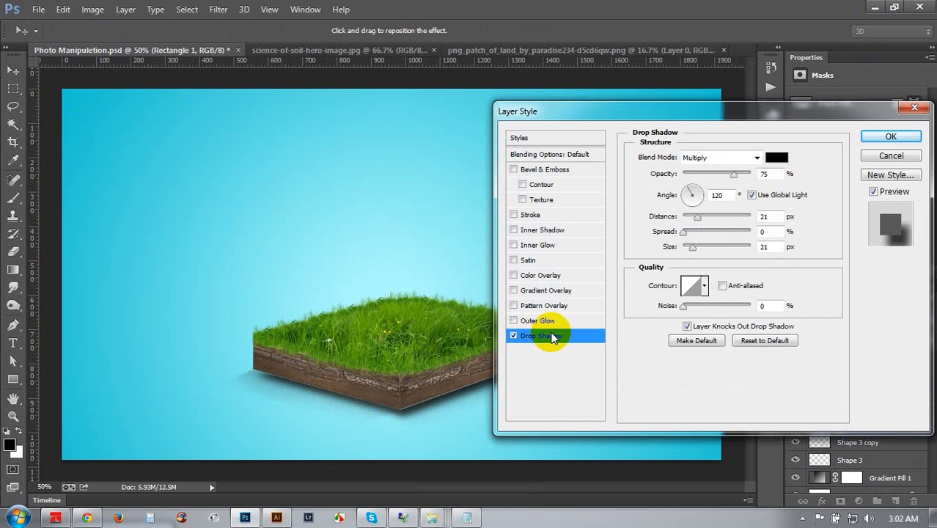
# Set the drop shadow to 50% opacity, 90° angle, 1 px distance and 13 px size
pyautogui.doubleClick(774, 216)
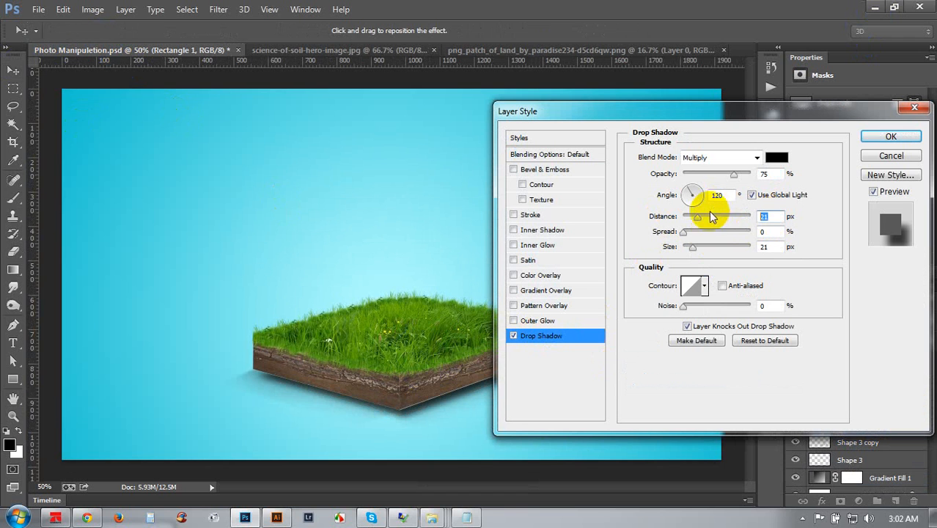
pyautogui.write('1')
pyautogui.doubleClick(768, 246)
pyautogui.write('1')
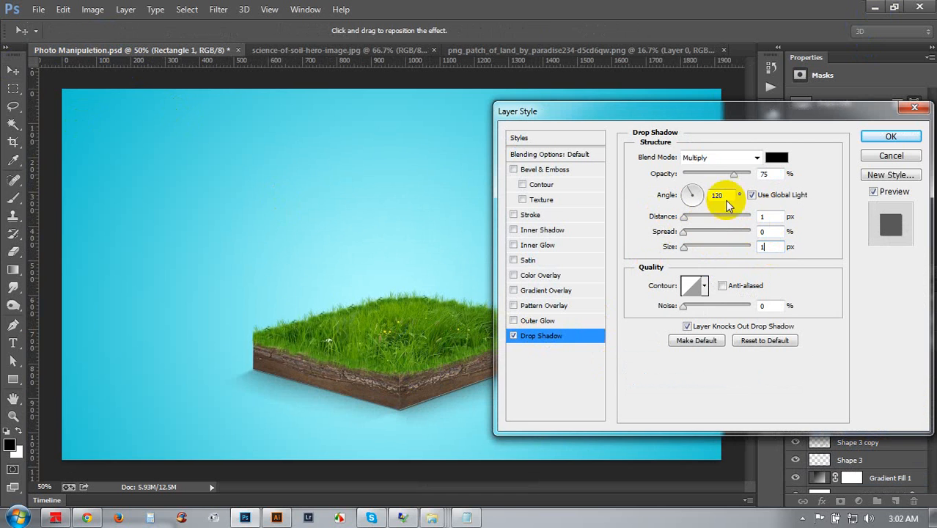
pyautogui.moveTo(734, 174); pyautogui.dragTo(717, 174)
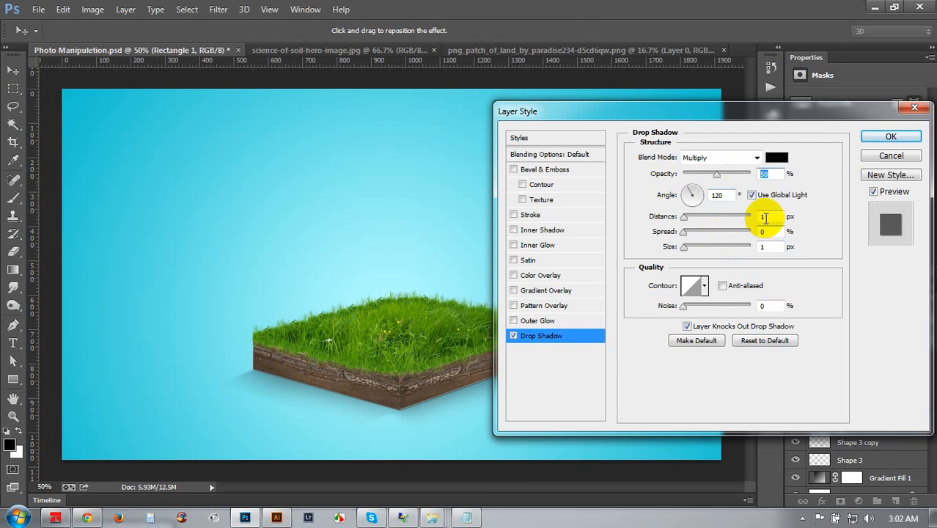
pyautogui.click(726, 195)
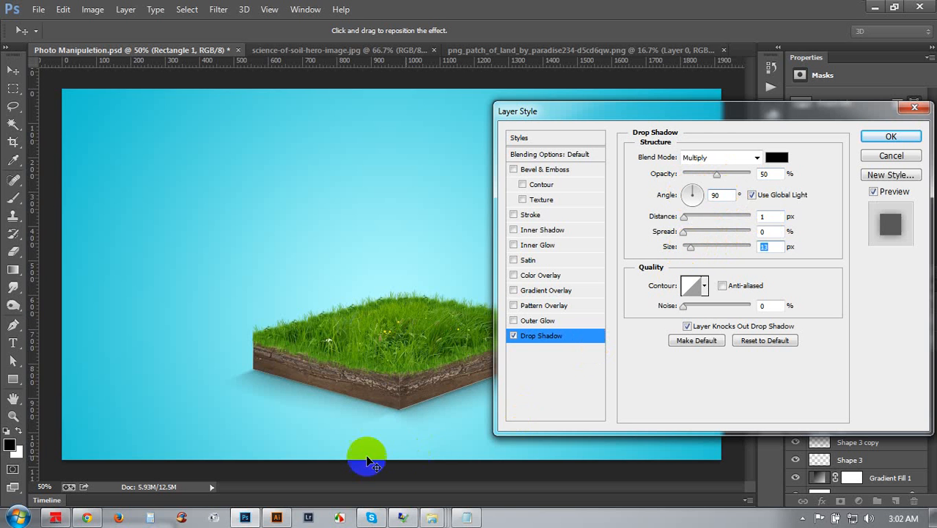
# Refine the drop shadow to 90% opacity, 1 px distance and 6 px size, and apply the layer style
pyautogui.hotkey('ctrl', '+')
pyautogui.hotkey('ctrl', '+')
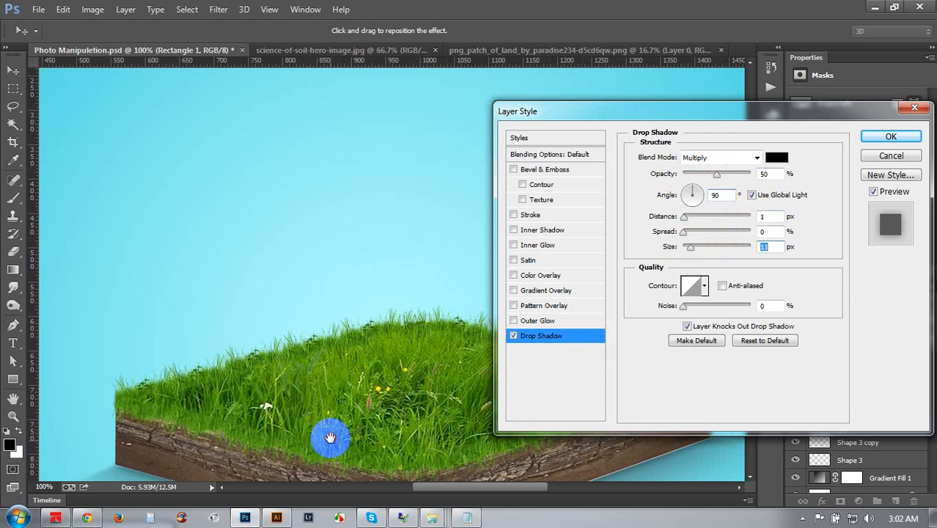
pyautogui.moveTo(330, 438); pyautogui.dragTo(324, 278)
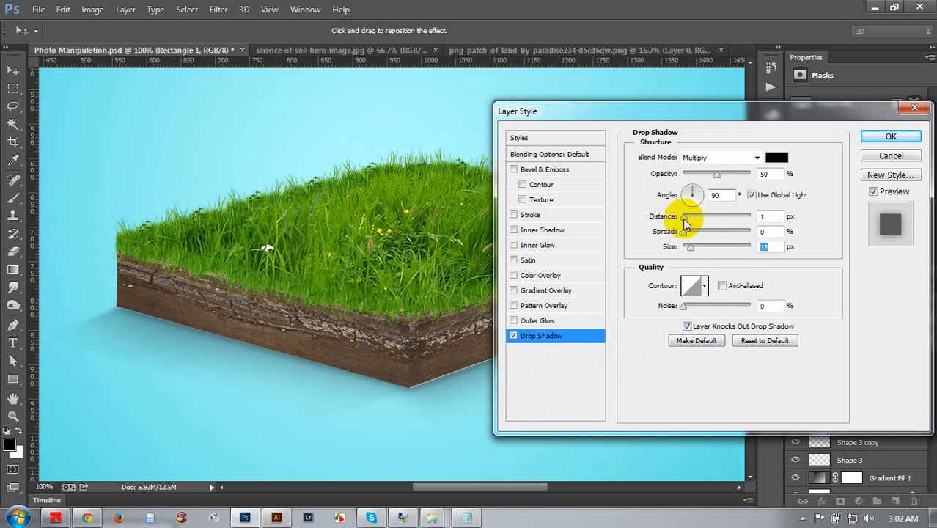
pyautogui.moveTo(683, 218); pyautogui.dragTo(669, 217)
pyautogui.moveTo(694, 248)
pyautogui.mouseDown()
pyautogui.moveTo(678, 247)
pyautogui.moveTo(691, 250)
pyautogui.mouseUp()
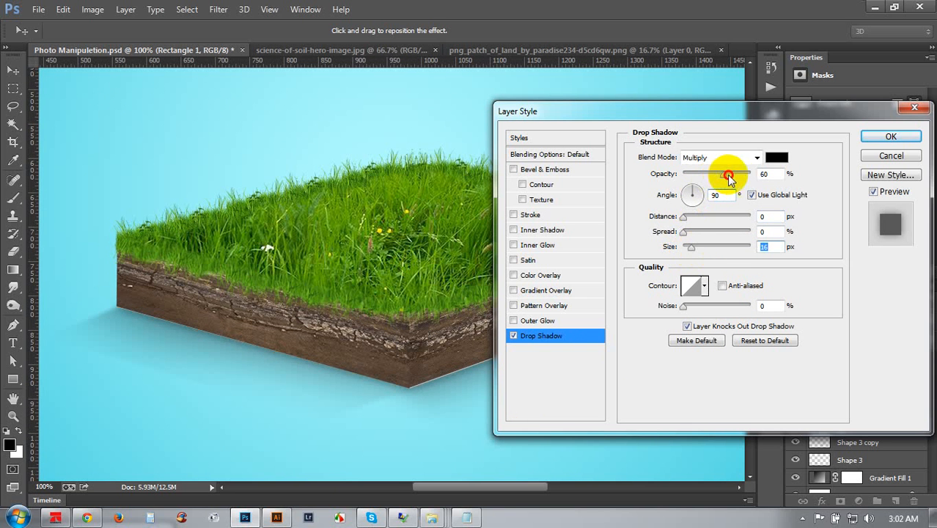
pyautogui.moveTo(730, 179); pyautogui.dragTo(746, 180)
pyautogui.moveTo(691, 247); pyautogui.dragTo(687, 250)
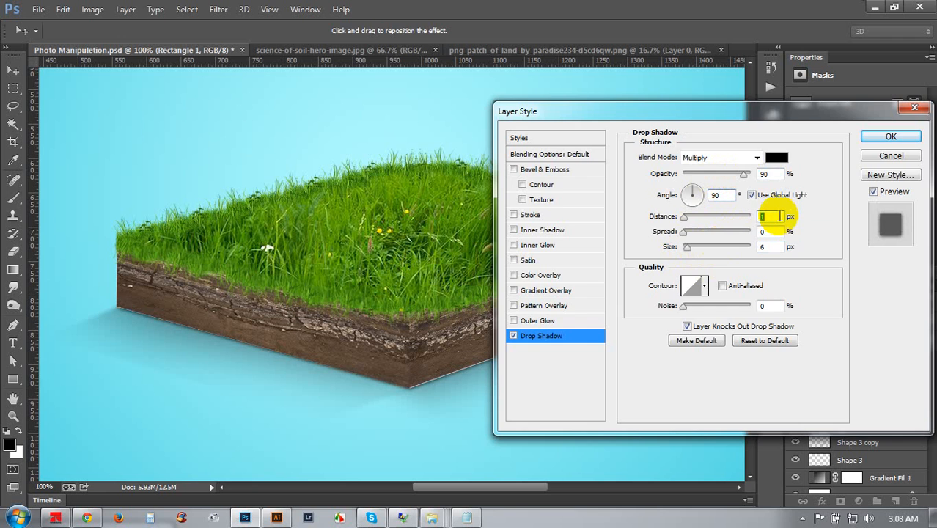
pyautogui.click(890, 137)
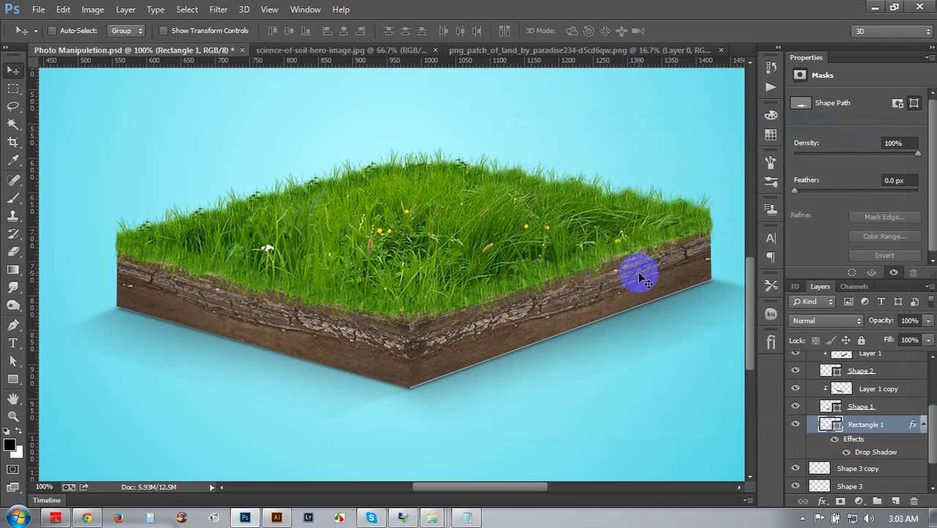
# Move the front bottom corner point of the Rectangle 1 shape so its light edge hides behind the soil sides
pyautogui.hotkey('ctrl', '+')
pyautogui.scroll(-3, 569, 329)
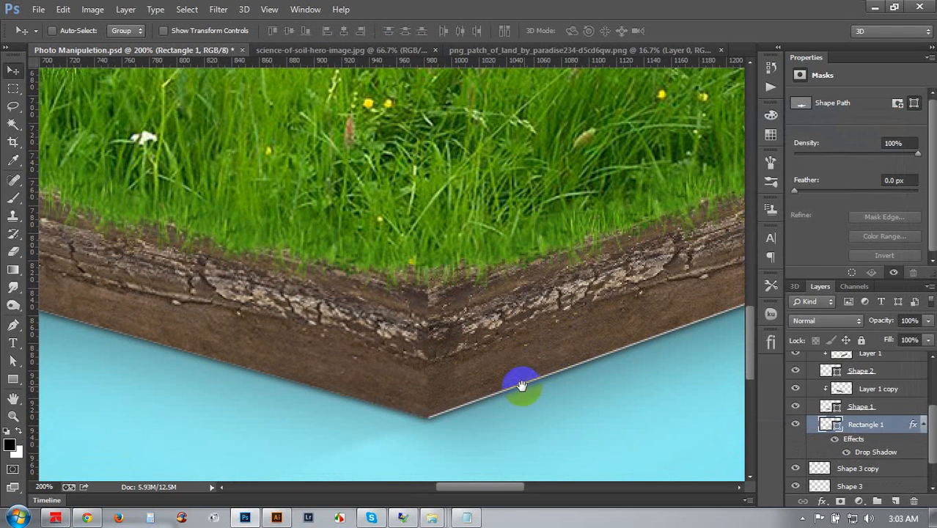
pyautogui.moveTo(521, 385); pyautogui.dragTo(387, 335)
pyautogui.click(330, 374)
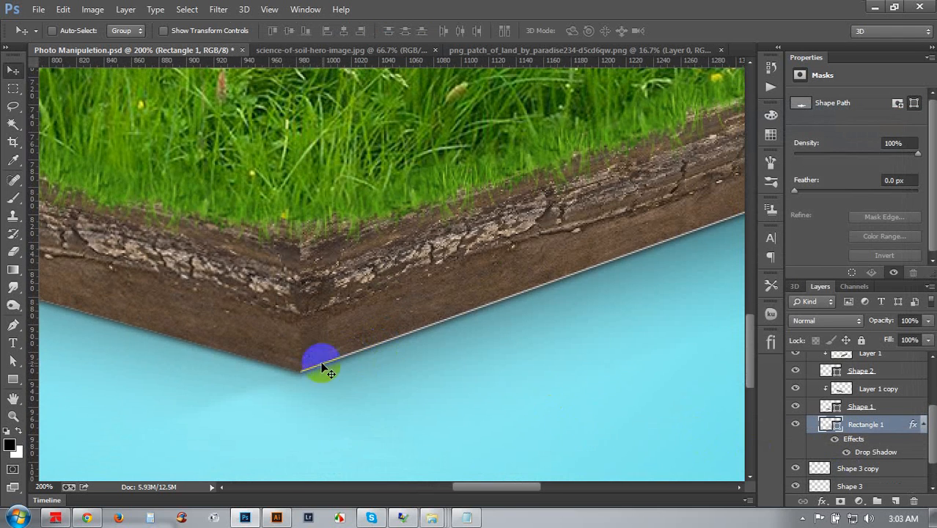
pyautogui.click(797, 425)
pyautogui.click(797, 426)
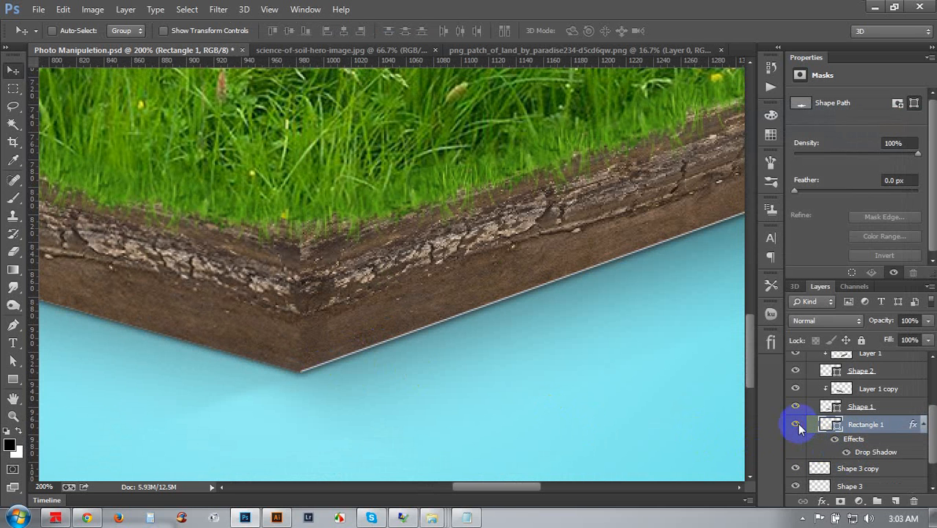
pyautogui.moveTo(14, 360); pyautogui.dragTo(63, 374)
pyautogui.click(307, 376)
pyautogui.moveTo(299, 373); pyautogui.dragTo(297, 375)
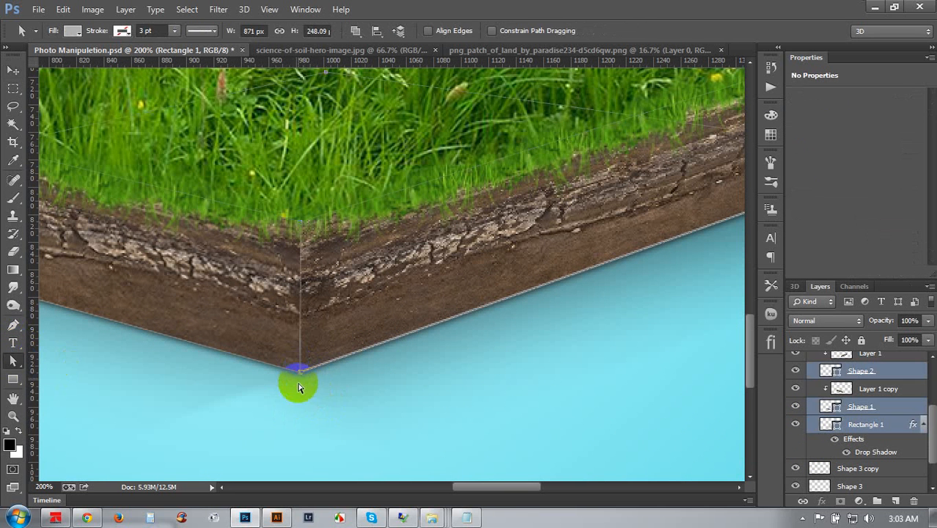
pyautogui.click(870, 431)
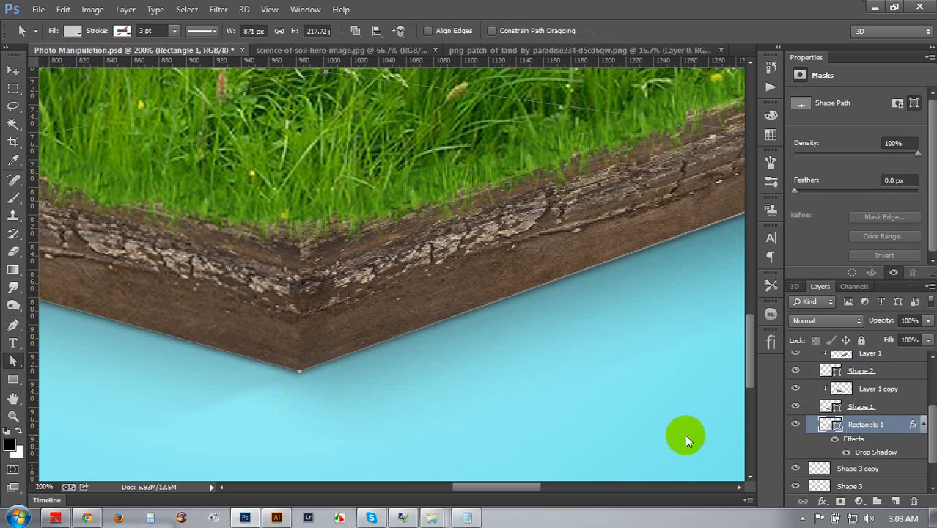
# Move Rectangle 1's right corner point inward to line up with the right bottom corner of the soil block
pyautogui.moveTo(687, 439); pyautogui.dragTo(446, 402)
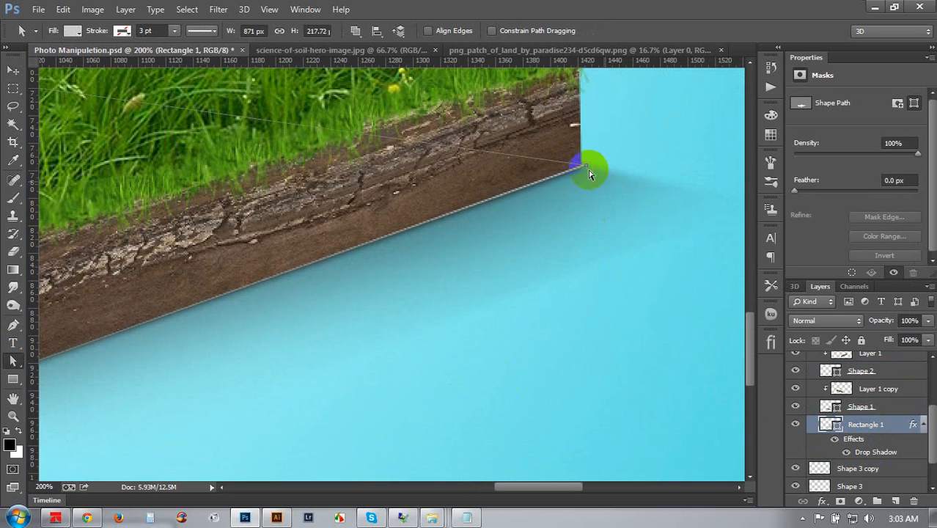
pyautogui.moveTo(583, 162); pyautogui.dragTo(584, 171)
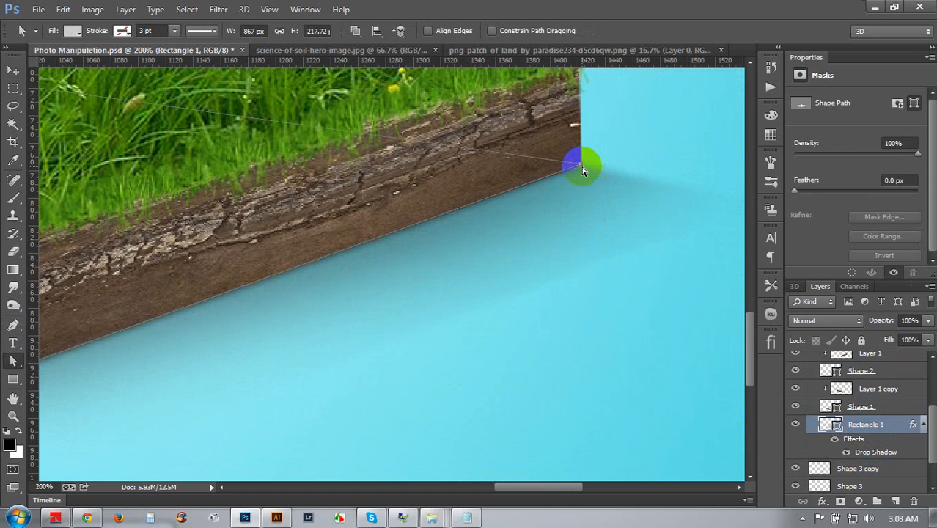
pyautogui.hotkey('ctrl', '-')
pyautogui.hotkey('ctrl', '-')
pyautogui.hotkey('ctrl', '-')
pyautogui.hotkey('ctrl', '-')
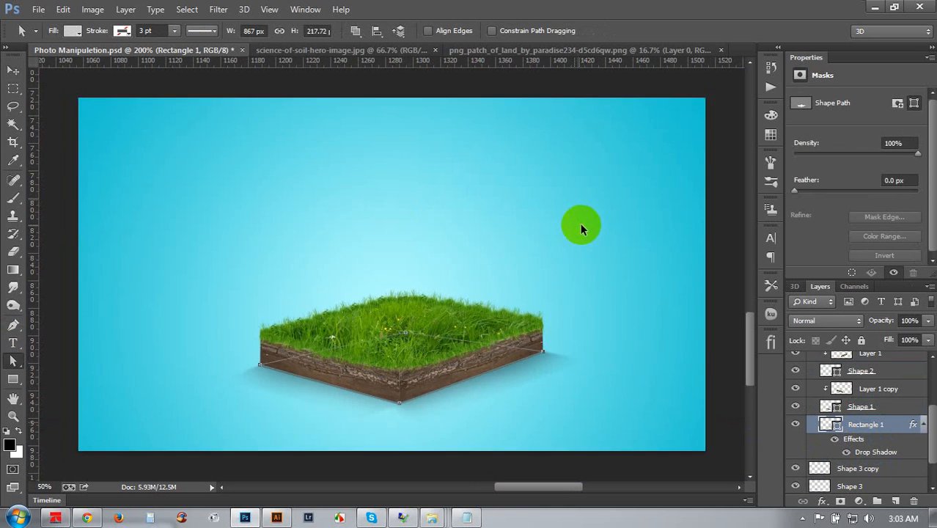
pyautogui.hotkey('ctrl', '+')
pyautogui.click(13, 69)
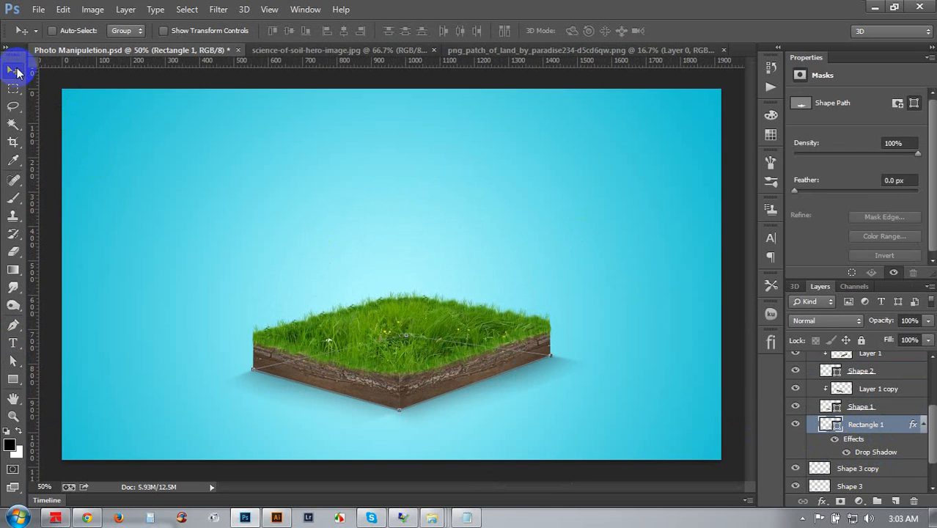
# Nudge Rectangle 1's left corner point to line up with the left bottom corner of the soil block
pyautogui.scroll(3, 814, 404)
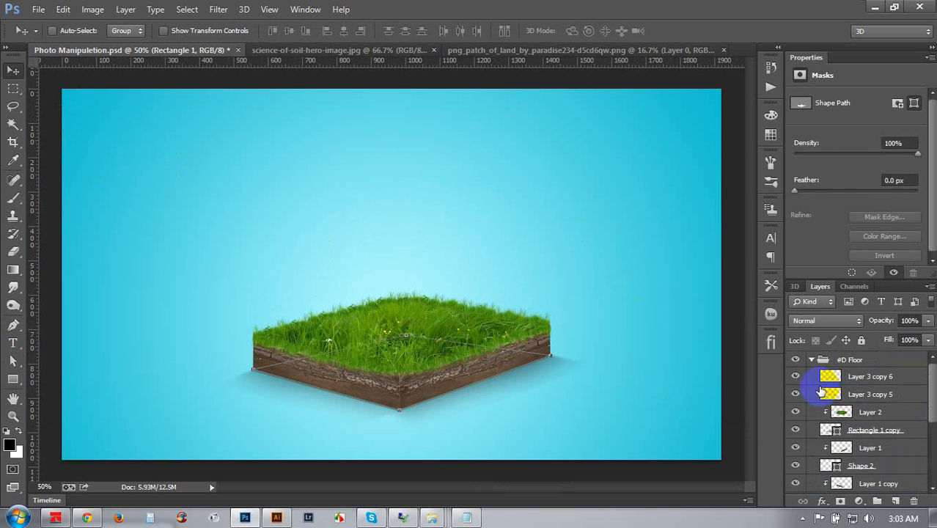
pyautogui.click(810, 362)
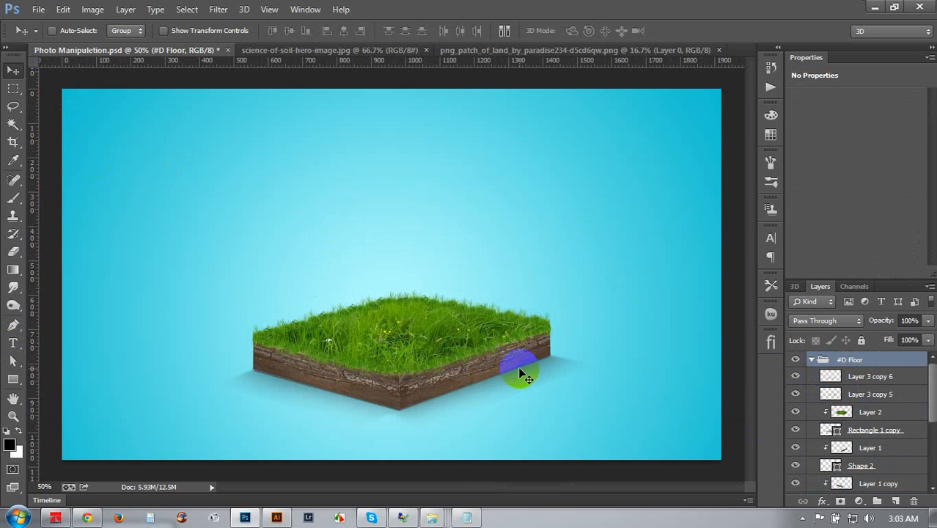
pyautogui.keyDown('ctrl'); pyautogui.click(376, 427); pyautogui.keyUp('ctrl')
pyautogui.keyDown('ctrl'); pyautogui.click(387, 402); pyautogui.keyUp('ctrl')
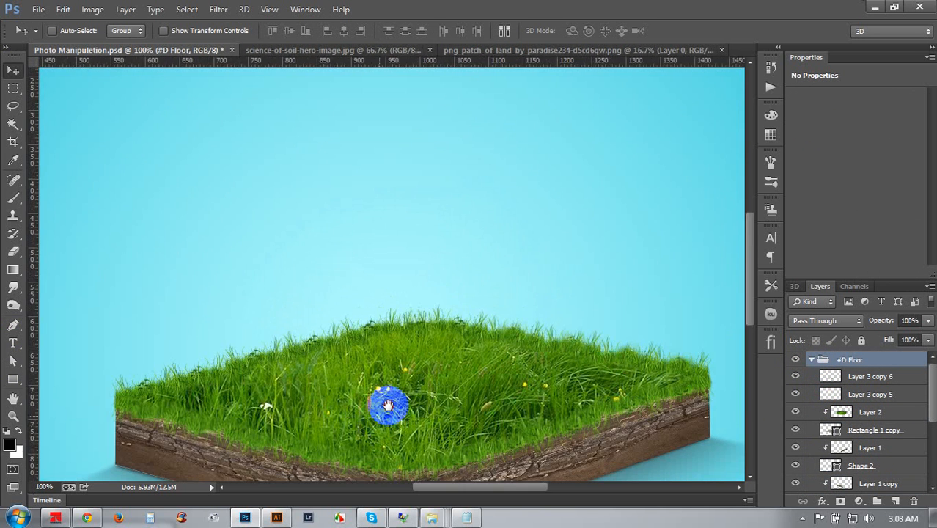
pyautogui.moveTo(387, 402); pyautogui.dragTo(478, 282)
pyautogui.keyDown('ctrl'); pyautogui.click(476, 287); pyautogui.keyUp('ctrl')
pyautogui.keyDown('ctrl'); pyautogui.click(401, 368); pyautogui.keyUp('ctrl')
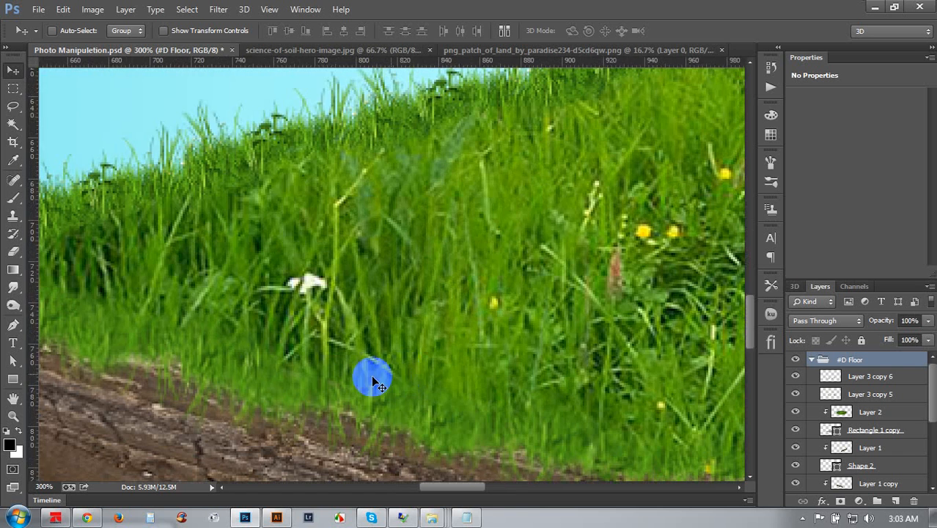
pyautogui.moveTo(370, 376); pyautogui.dragTo(731, 312)
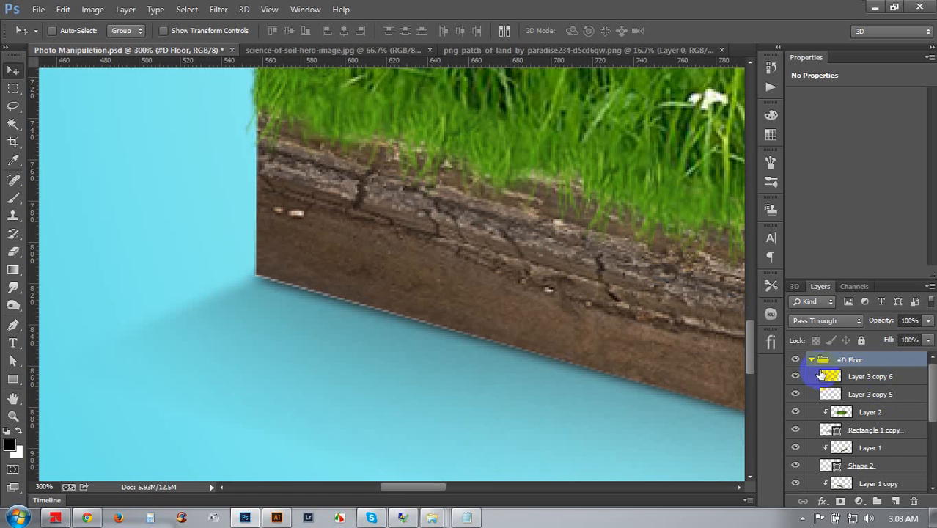
pyautogui.scroll(-2, 858, 473)
pyautogui.scroll(-1, 858, 473)
pyautogui.click(859, 454)
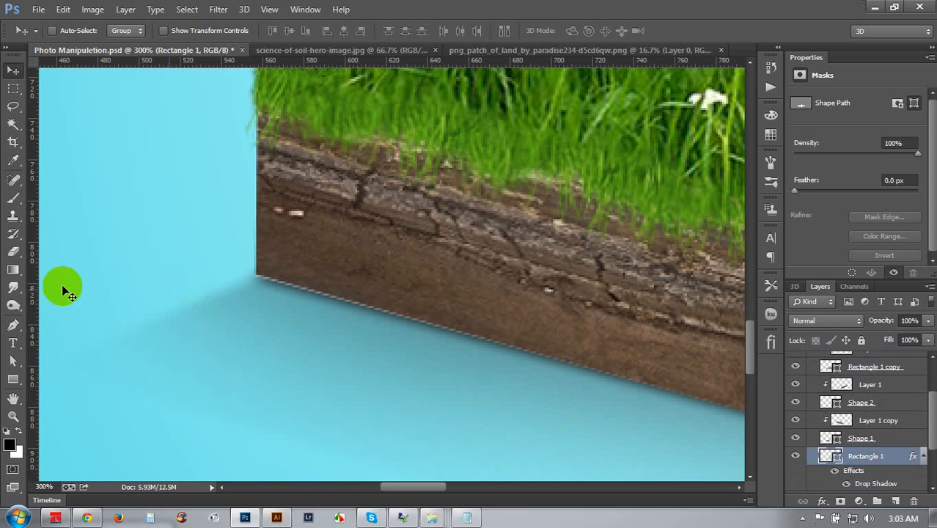
pyautogui.click(13, 361)
pyautogui.click(264, 283)
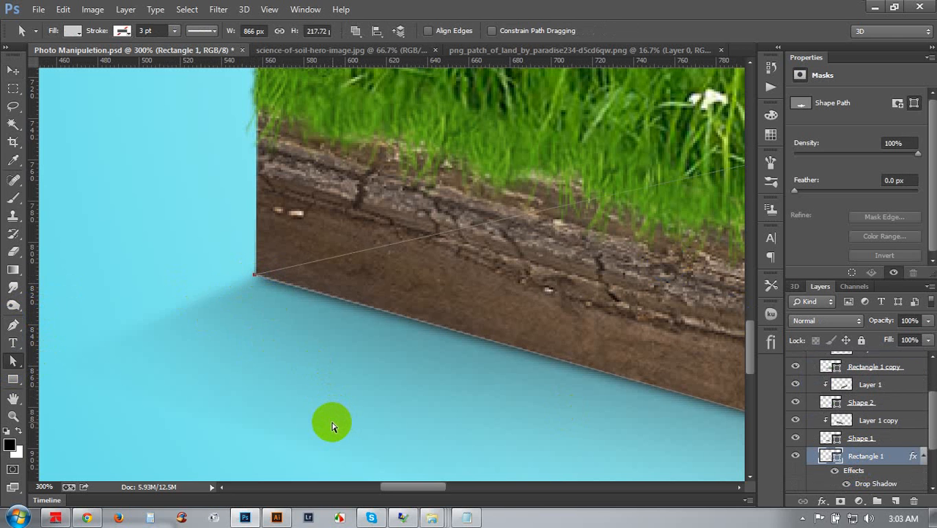
pyautogui.press('Up')
pyautogui.press('Down')
pyautogui.hotkey('ctrl', '0')
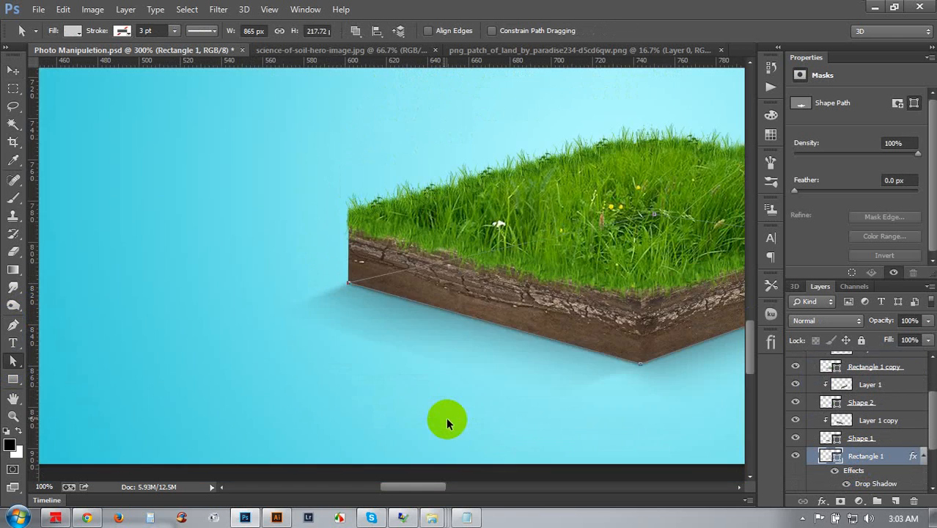
# Collapse the #D Floor group and save the Photoshop document
pyautogui.scroll(3, 844, 411)
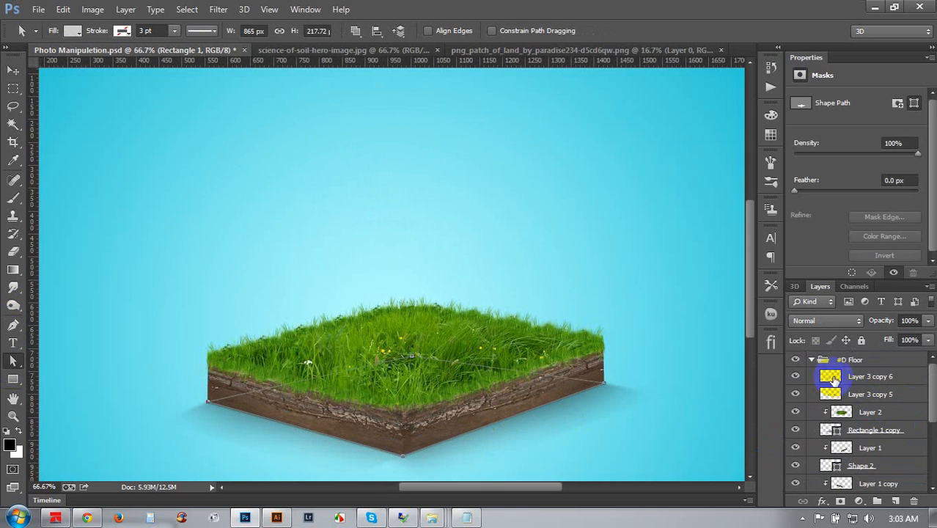
pyautogui.click(814, 361)
pyautogui.click(827, 361)
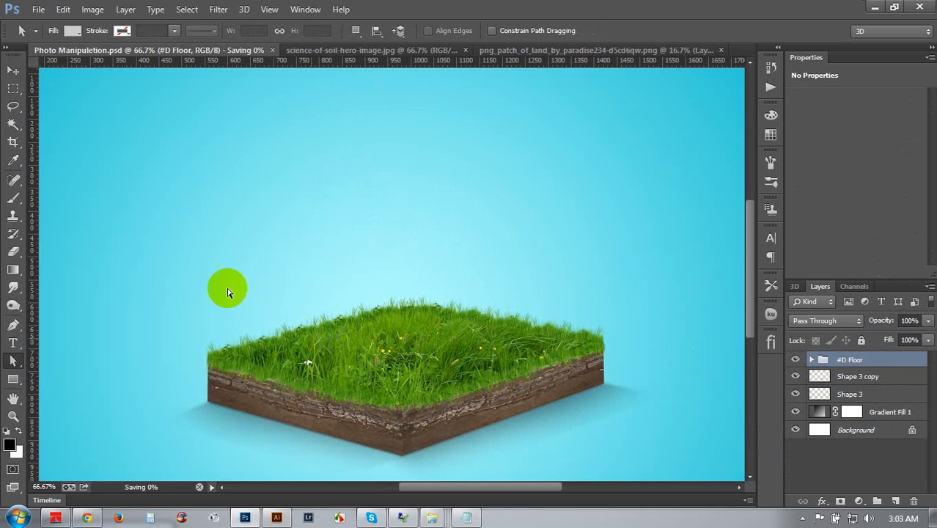
pyautogui.click(13, 70)
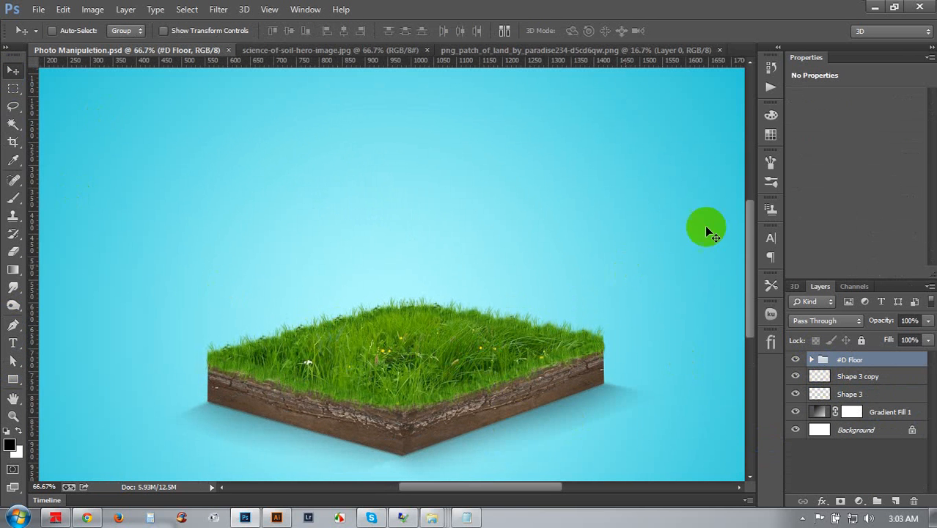
# Open the _MG_5924 photo from the New tutorial folder in Photoshop
pyautogui.click(875, 8)
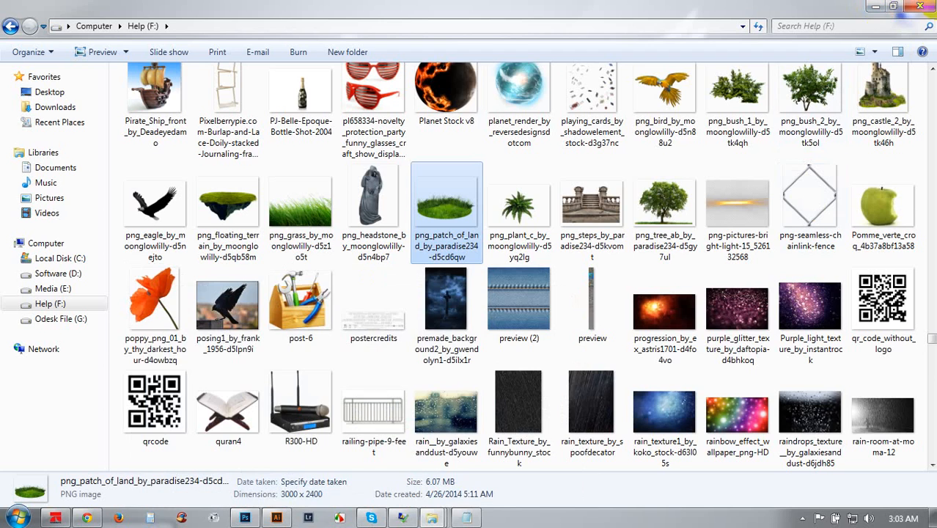
pyautogui.click(925, 6)
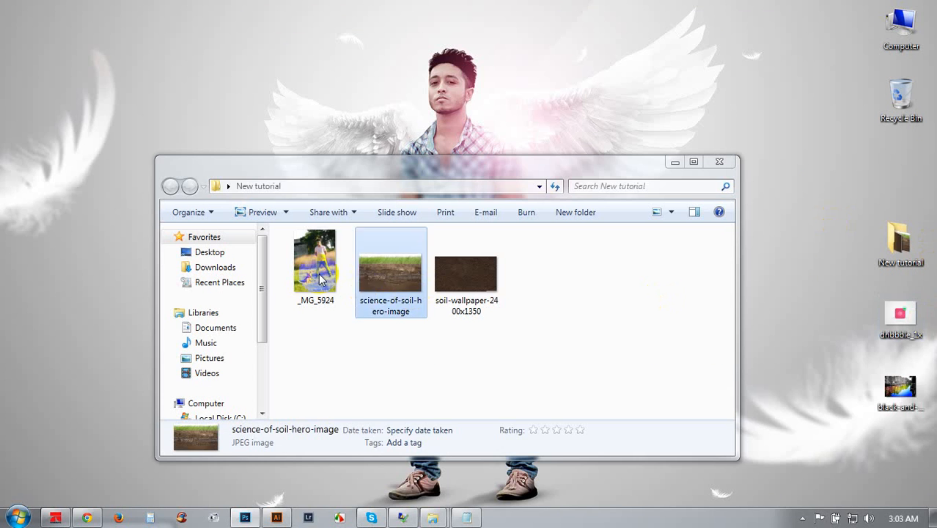
pyautogui.moveTo(315, 264); pyautogui.dragTo(742, 57)
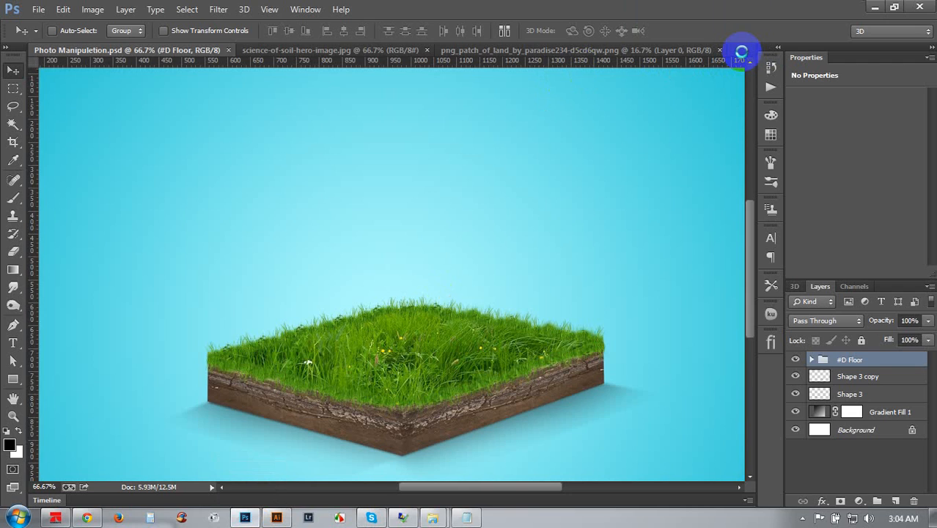
pyautogui.moveTo(742, 53); pyautogui.dragTo(742, 52)
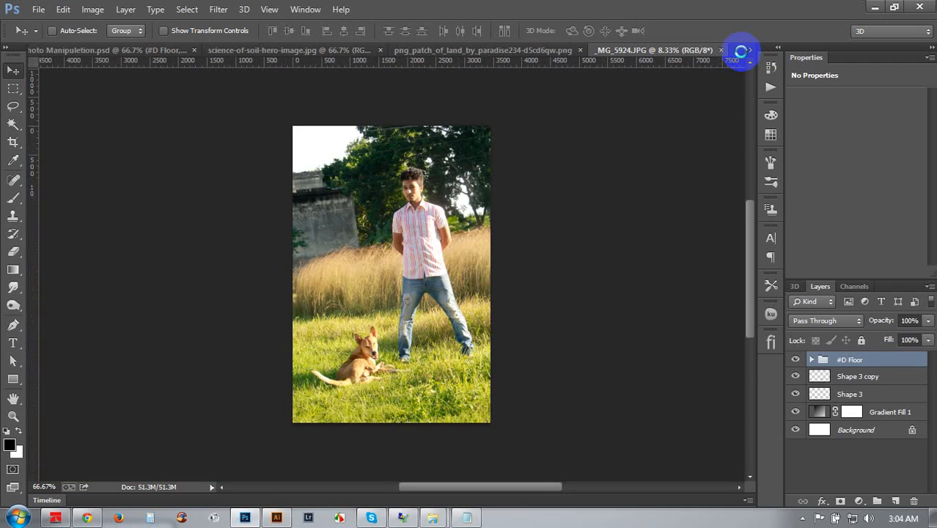
# Copy the photo of the man and dog into the Photo Manipuletion.psd document as a new layer
pyautogui.scroll(2, 480, 177)
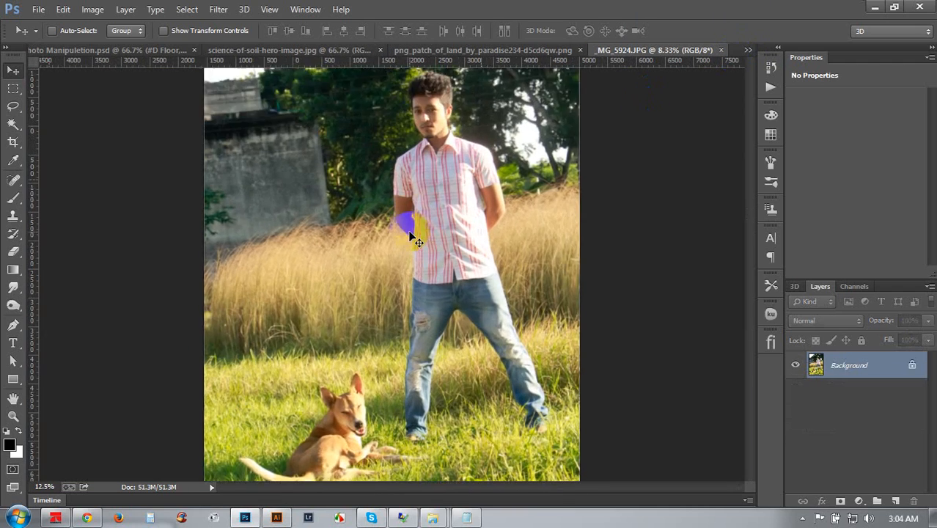
pyautogui.scroll(2, 416, 238)
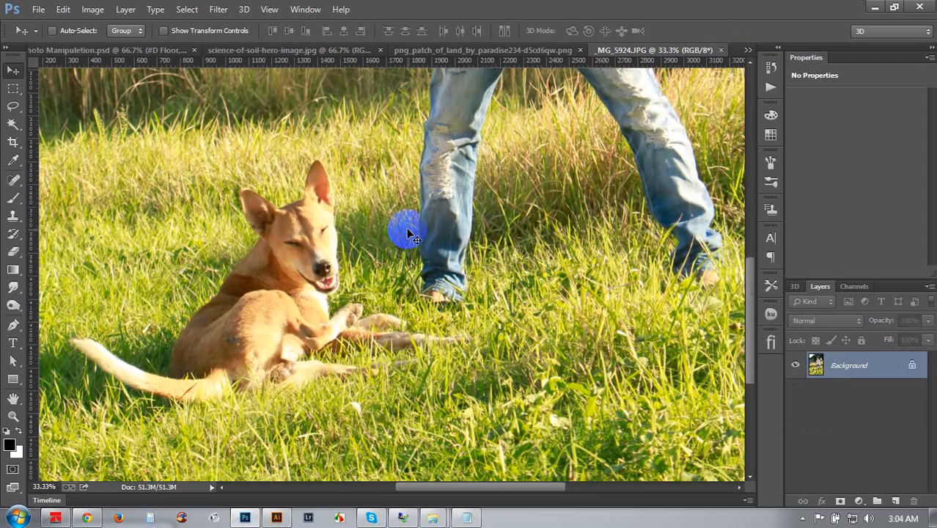
pyautogui.scroll(-1, 416, 239)
pyautogui.scroll(1, 413, 236)
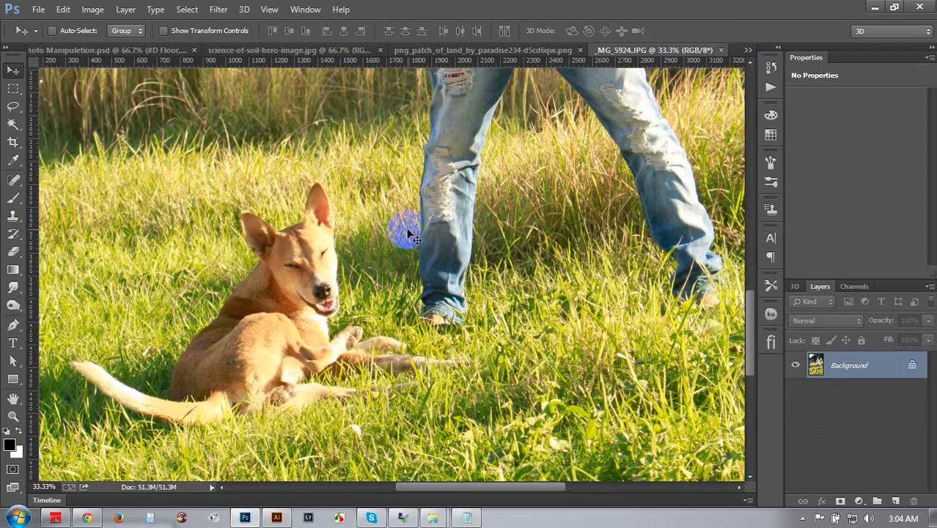
pyautogui.scroll(-3, 412, 238)
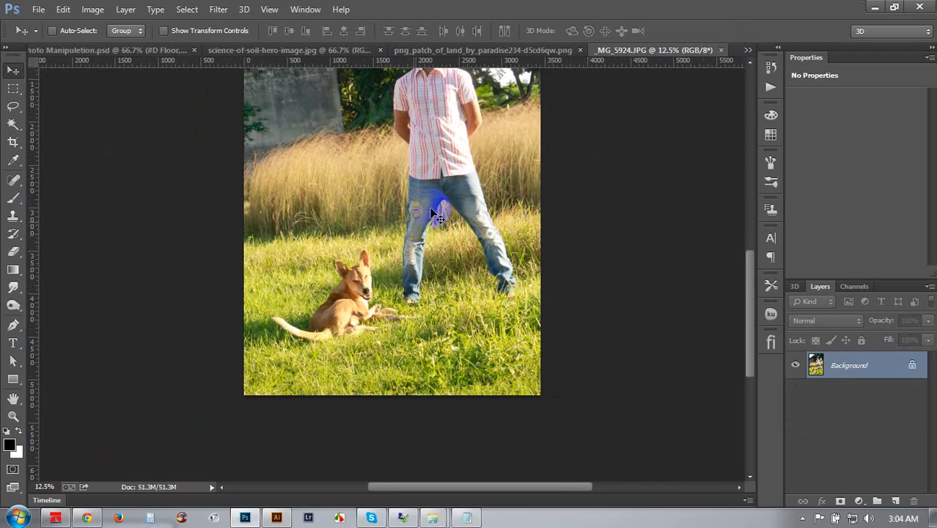
pyautogui.moveTo(323, 99); pyautogui.dragTo(386, 246)
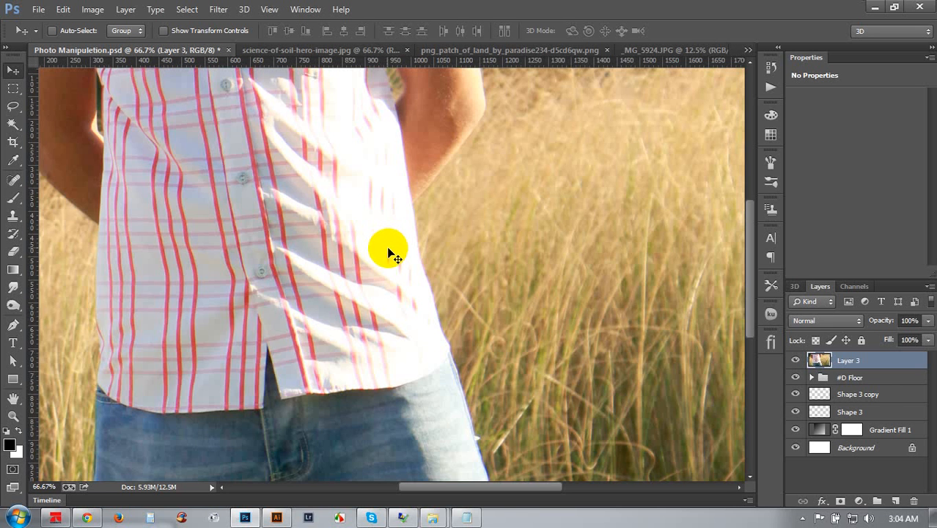
# Free-transform the photo layer and scale it proportionally to 28% width and height
pyautogui.scroll(-3, 392, 253)
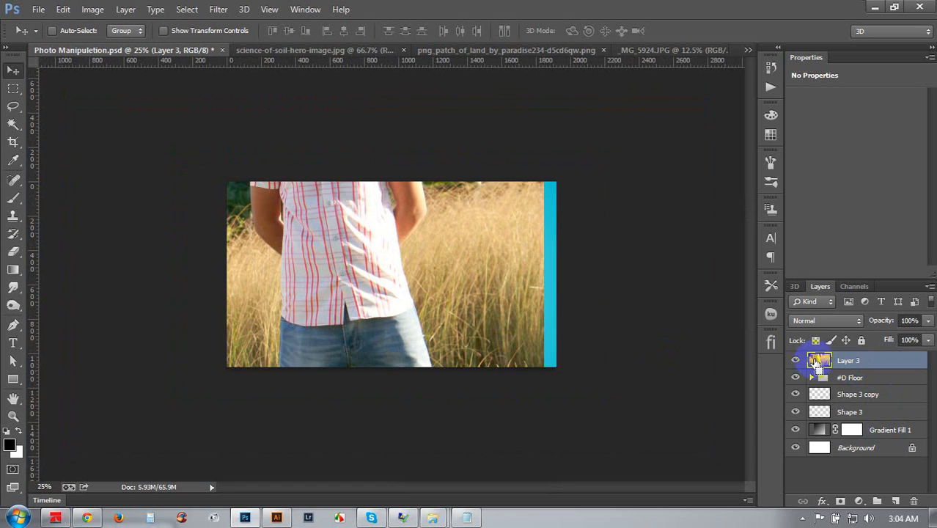
pyautogui.hotkey('ctrl', 't')
pyautogui.click(217, 31)
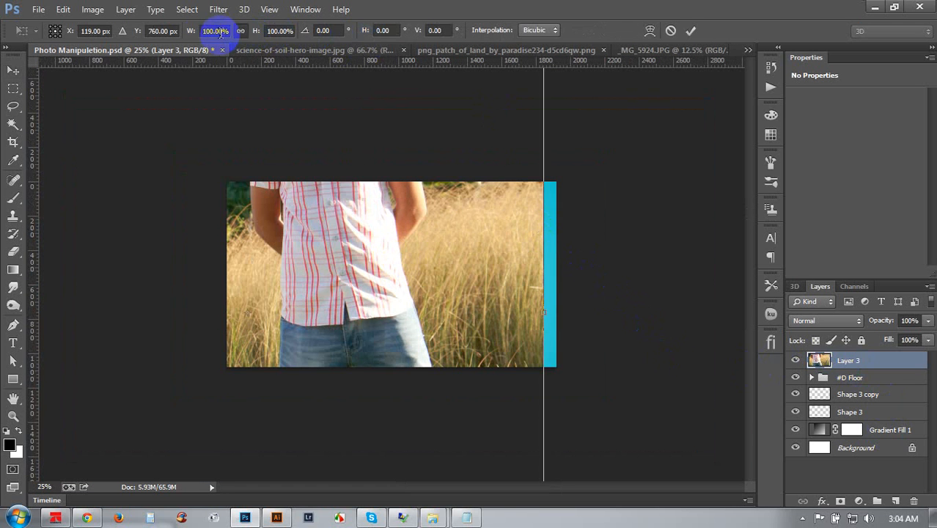
pyautogui.moveTo(189, 35); pyautogui.dragTo(140, 34)
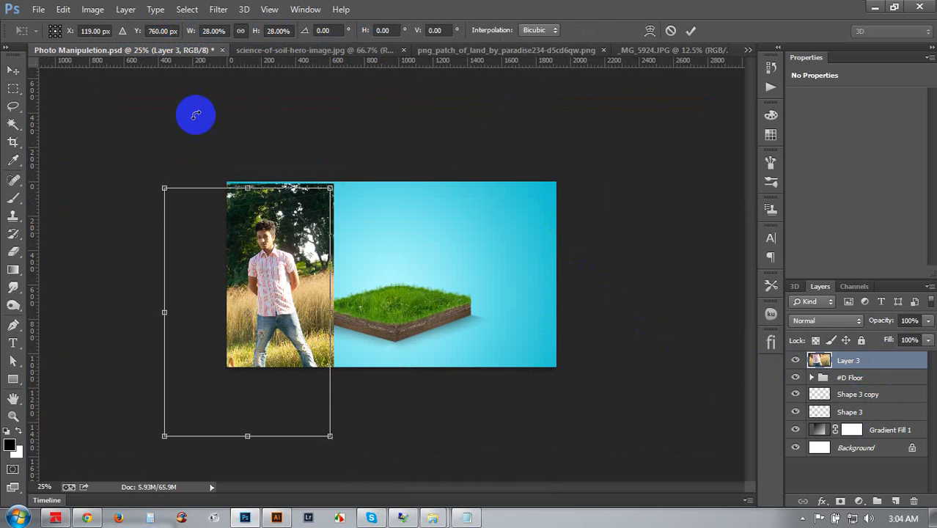
# Place the photo layer over the grass block, rotated about 5.8° and scaled proportionally to about 19.3%
pyautogui.moveTo(364, 209); pyautogui.dragTo(440, 133)
pyautogui.moveTo(505, 247); pyautogui.dragTo(511, 261)
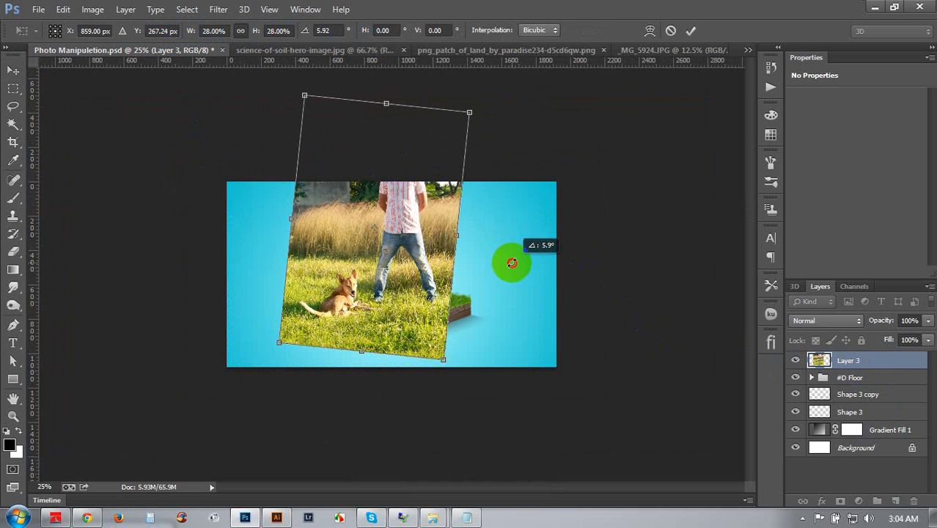
pyautogui.moveTo(464, 123); pyautogui.dragTo(404, 151)
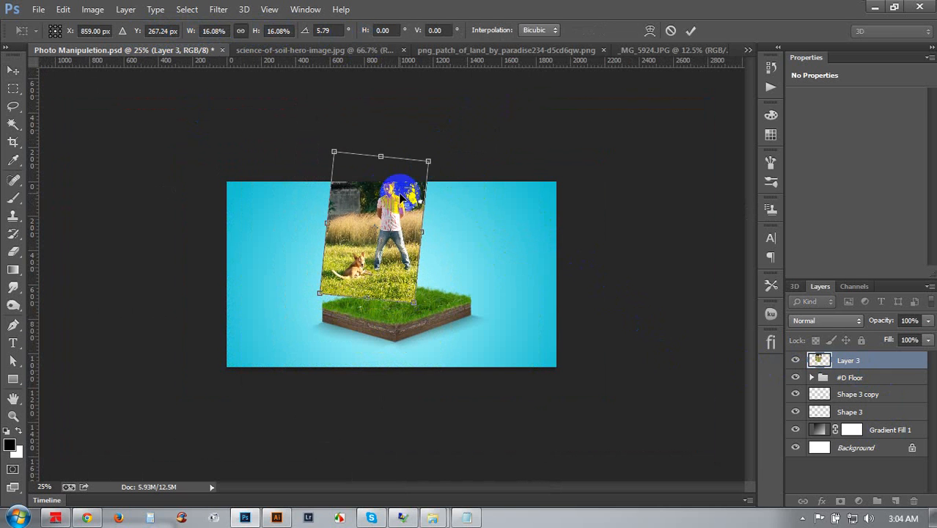
pyautogui.moveTo(401, 196); pyautogui.dragTo(413, 231)
pyautogui.moveTo(438, 193); pyautogui.dragTo(425, 201)
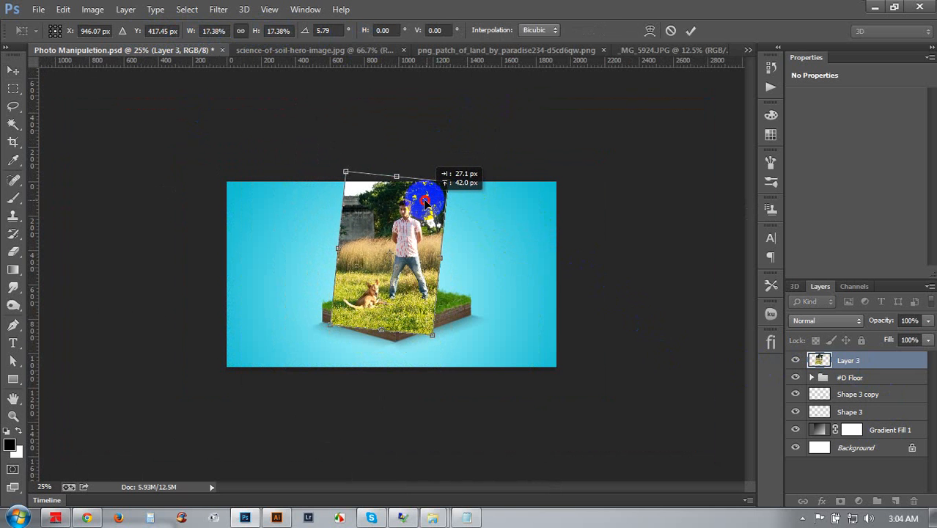
pyautogui.moveTo(464, 173); pyautogui.dragTo(468, 179)
pyautogui.moveTo(432, 206); pyautogui.dragTo(427, 211)
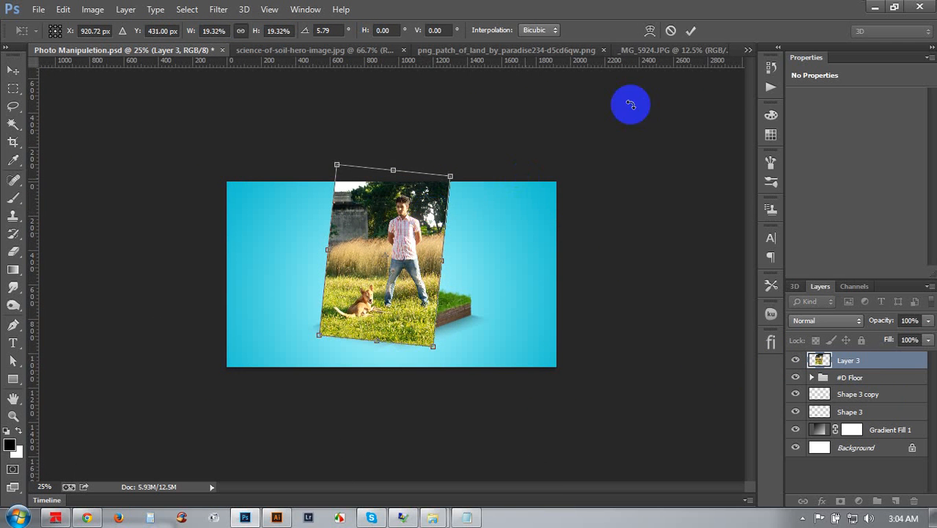
pyautogui.click(690, 31)
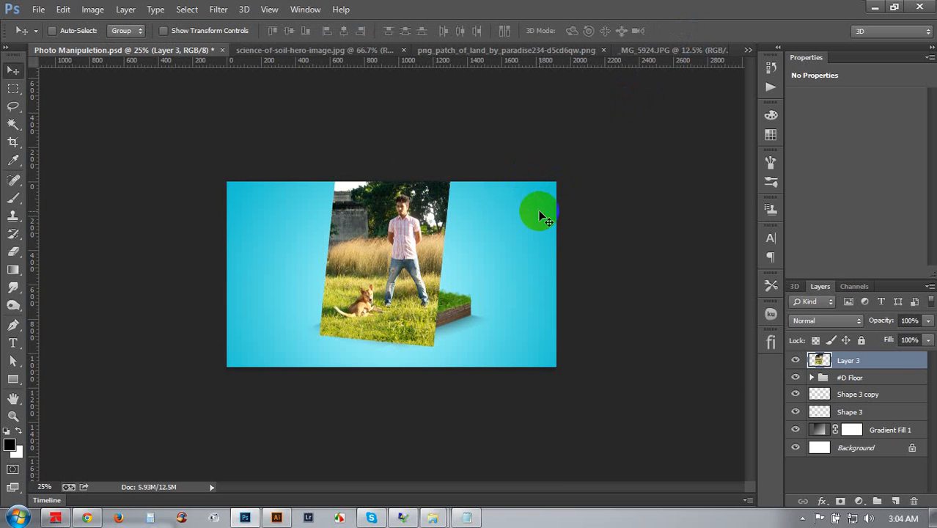
# Apply Hue/Saturation to the photo layer with Master saturation +13 and Yellows saturation -13
pyautogui.scroll(3, 539, 217)
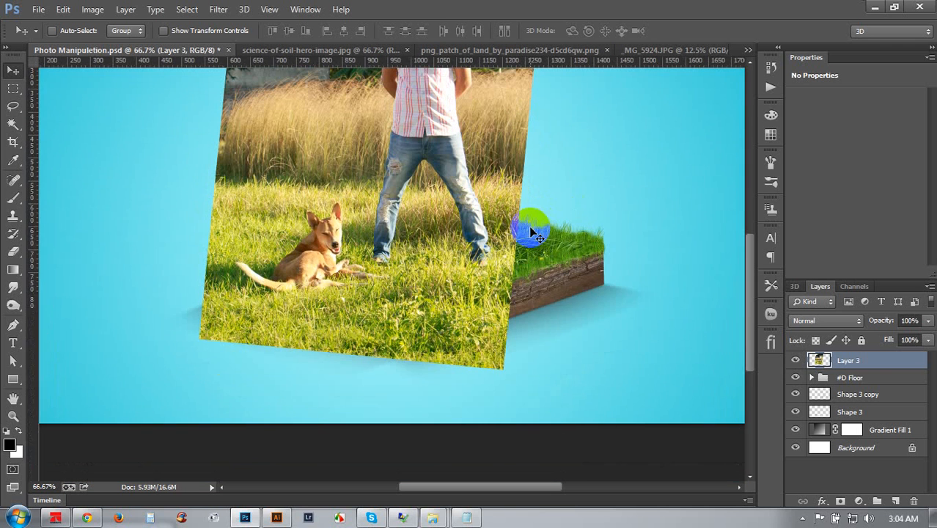
pyautogui.moveTo(534, 236); pyautogui.dragTo(534, 308)
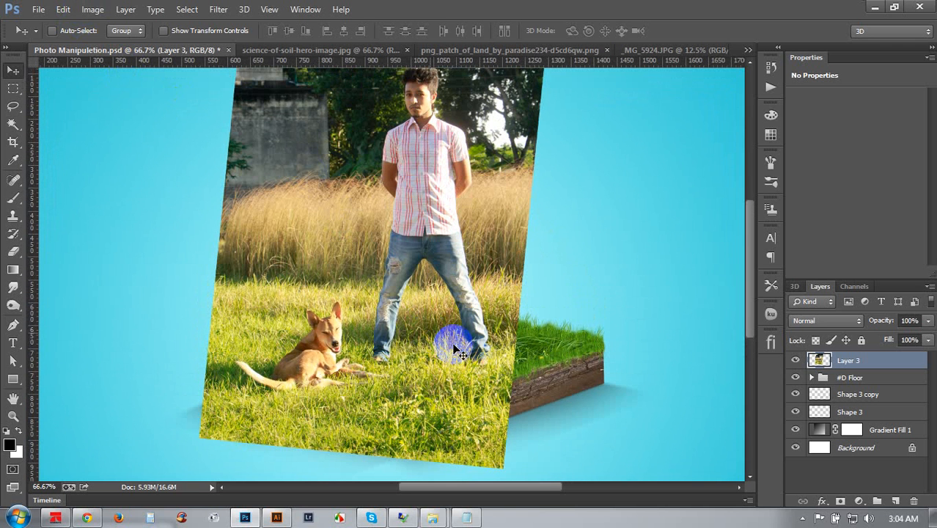
pyautogui.click(92, 10)
pyautogui.moveTo(117, 45)
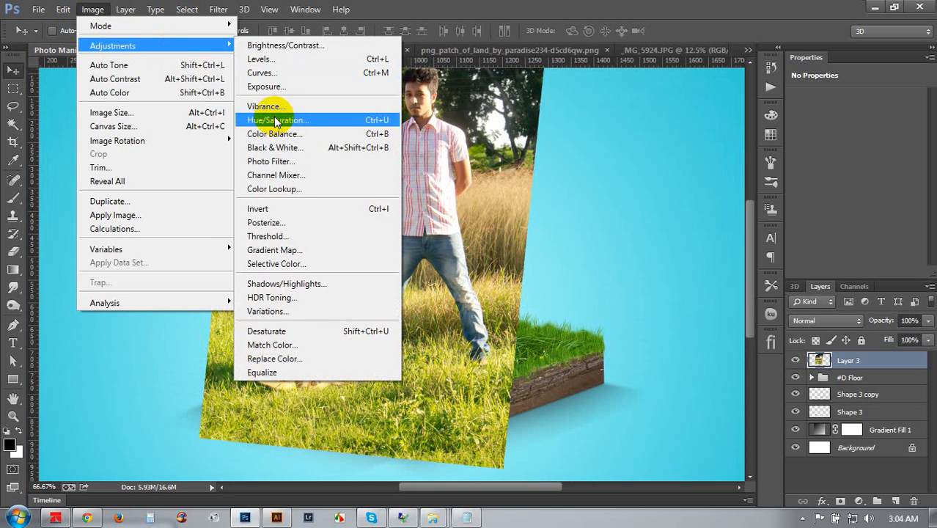
pyautogui.click(277, 121)
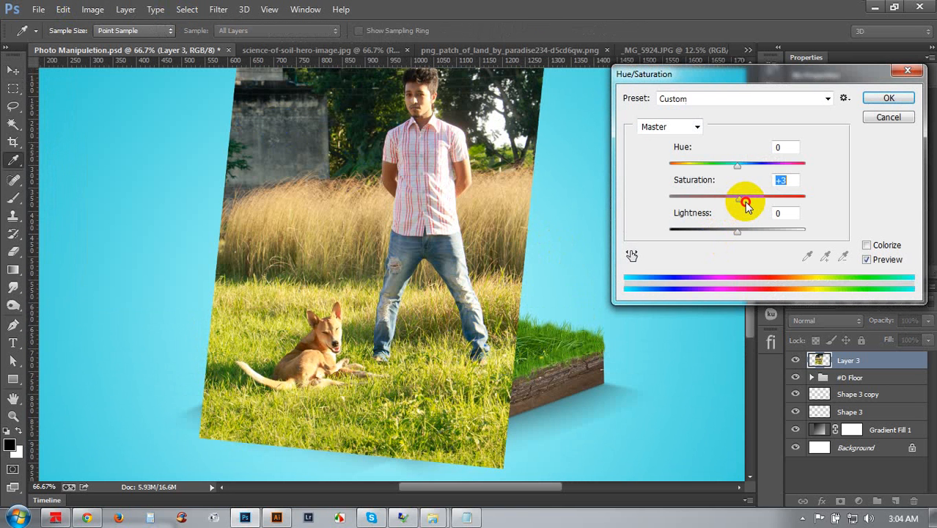
pyautogui.moveTo(753, 205); pyautogui.dragTo(748, 208)
pyautogui.moveTo(747, 206); pyautogui.dragTo(745, 206)
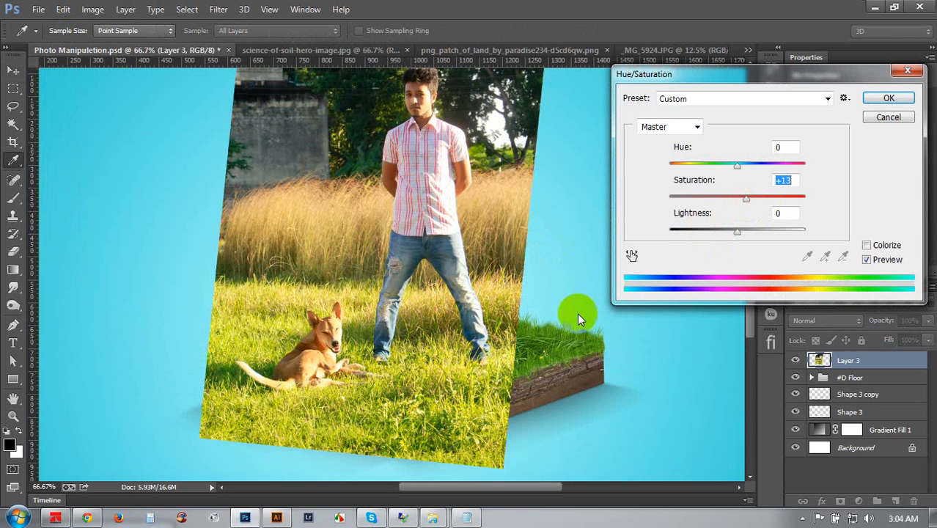
pyautogui.click(632, 255)
pyautogui.click(483, 390)
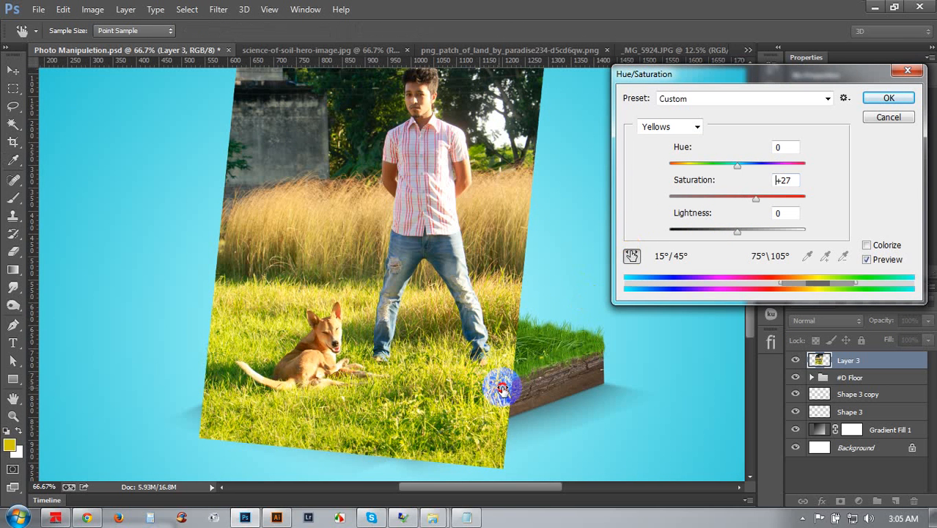
pyautogui.moveTo(502, 389); pyautogui.dragTo(469, 387)
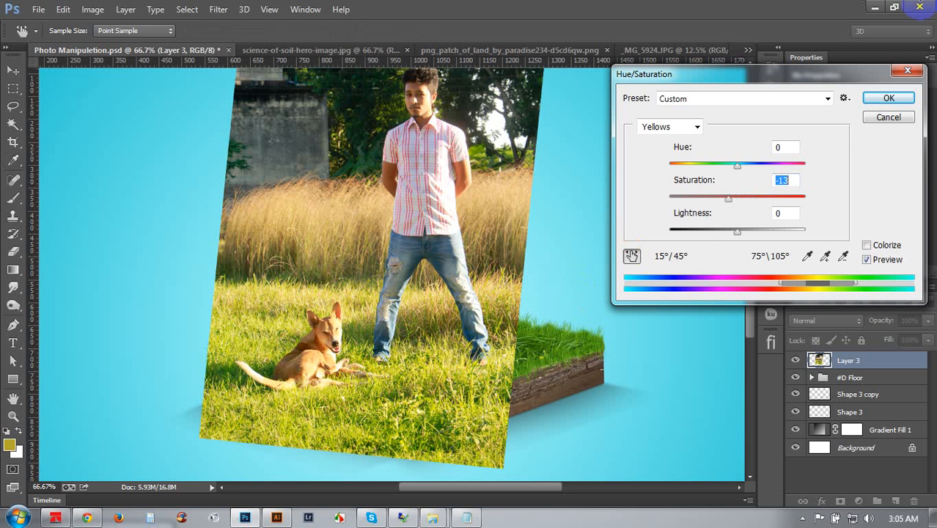
pyautogui.click(888, 98)
# Apply Color Balance to the photo layer's midtones with Magenta–Green +20 and Yellow–Blue -7, and fine-tune Cyan–Red
pyautogui.click(93, 10)
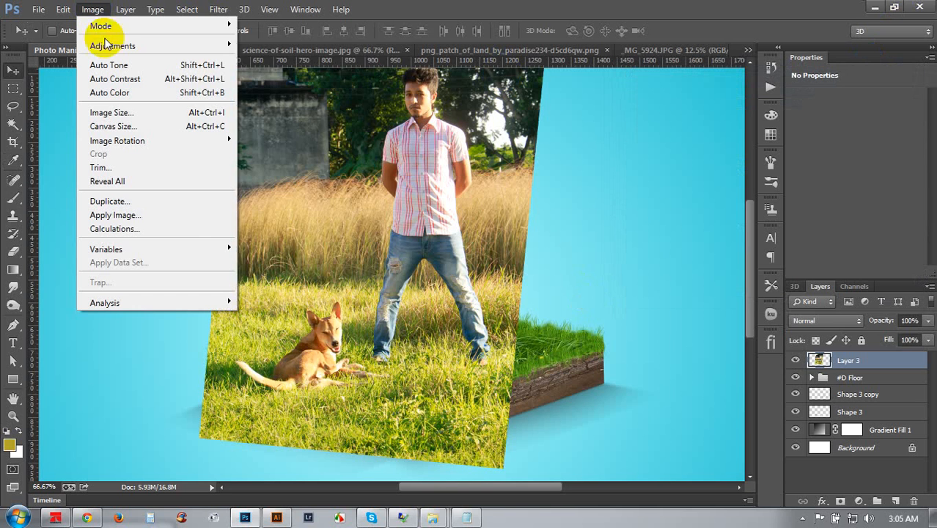
pyautogui.moveTo(110, 44)
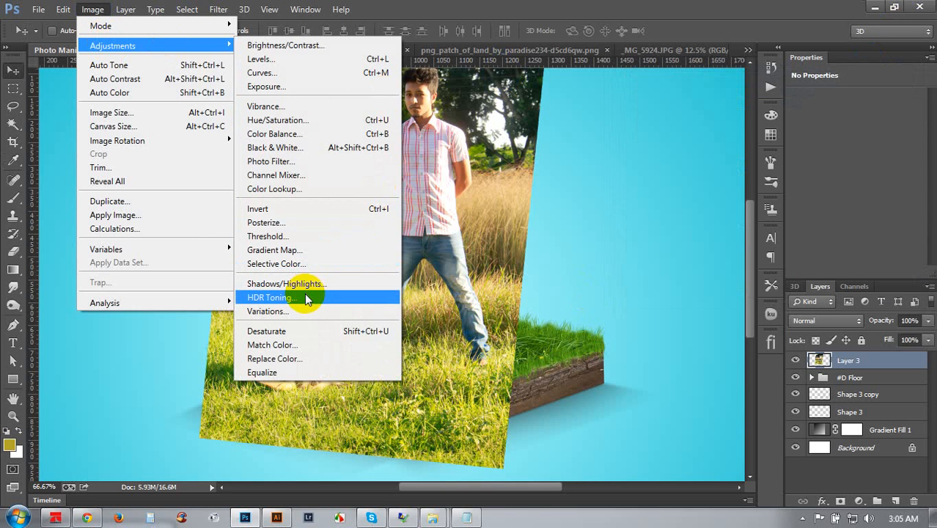
pyautogui.click(273, 134)
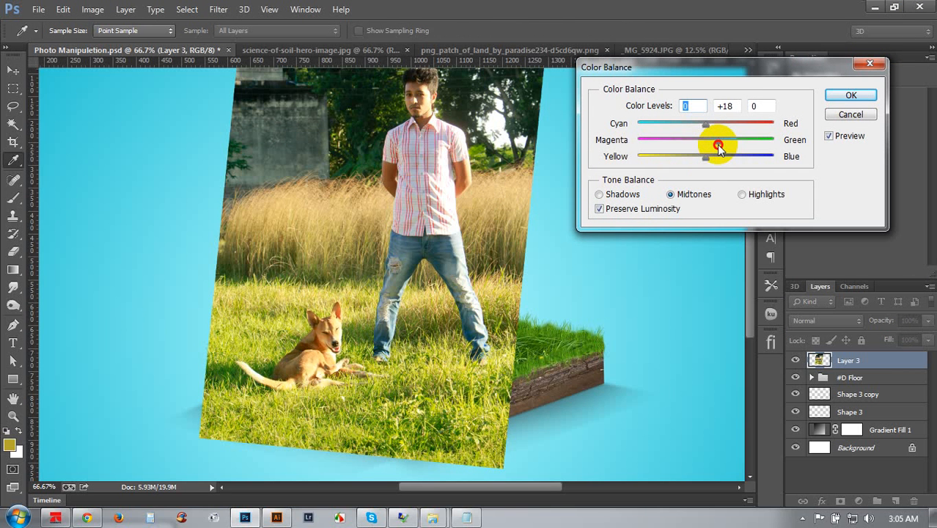
pyautogui.moveTo(705, 159)
pyautogui.mouseDown()
pyautogui.moveTo(696, 161)
pyautogui.moveTo(715, 164)
pyautogui.moveTo(705, 162)
pyautogui.mouseUp()
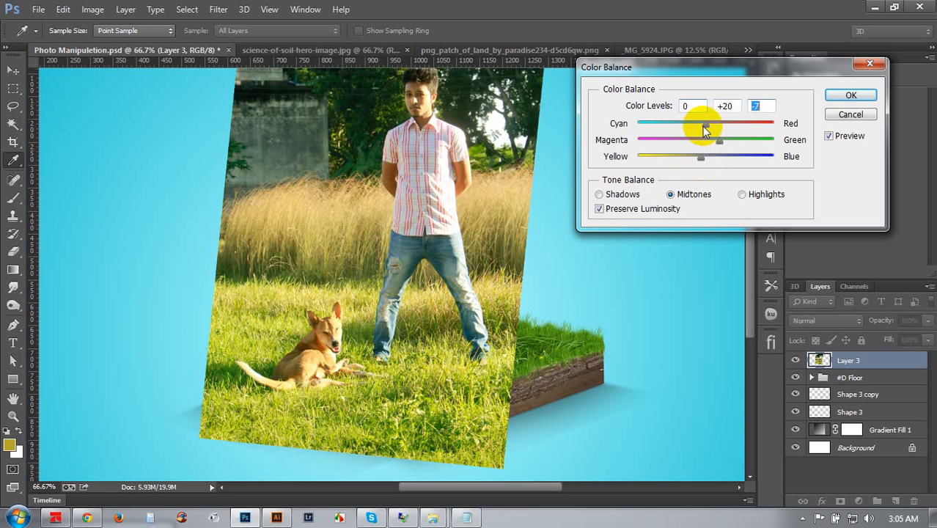
pyautogui.moveTo(713, 129)
pyautogui.mouseDown()
pyautogui.moveTo(700, 129)
pyautogui.moveTo(708, 128)
pyautogui.mouseUp()
pyautogui.click(850, 95)
pyautogui.press('v')
# Add a layer mask to the photo layer and set up a soft round 90 px brush with black as foreground
pyautogui.scroll(-1, 470, 262)
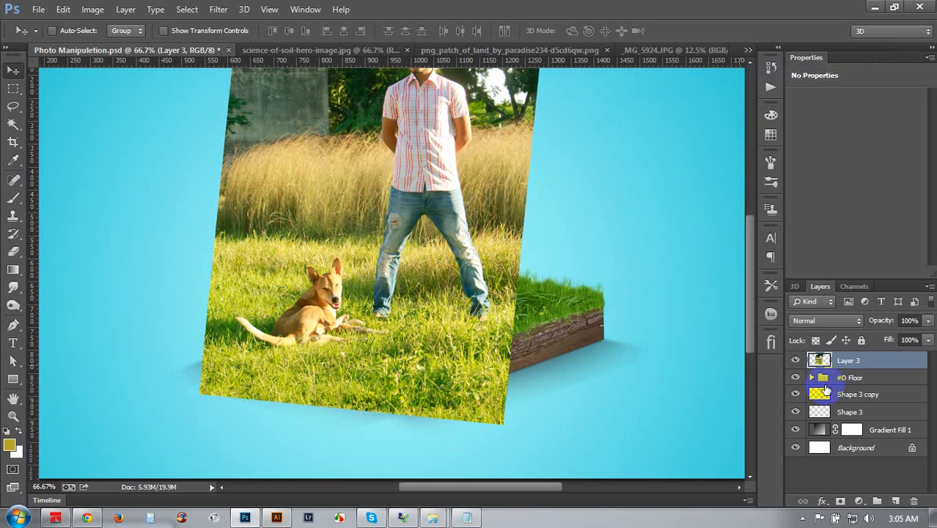
pyautogui.click(840, 501)
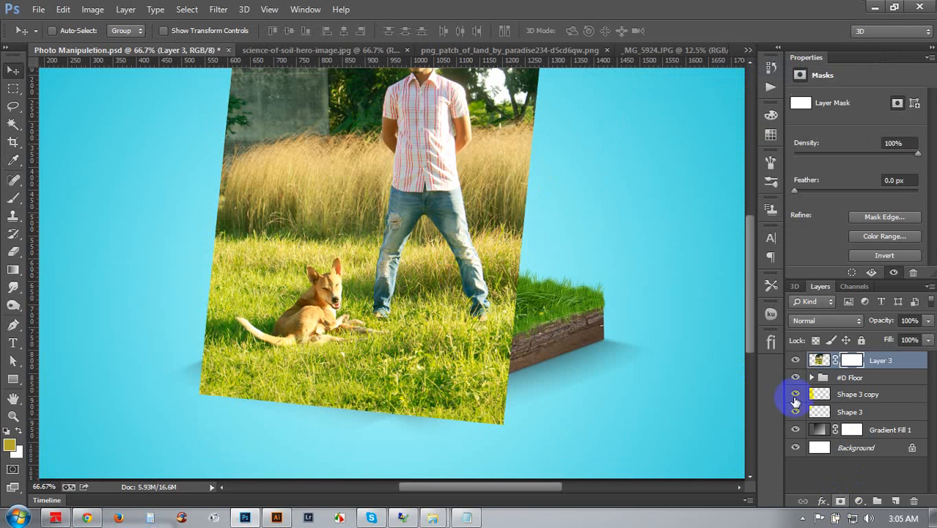
pyautogui.click(14, 198)
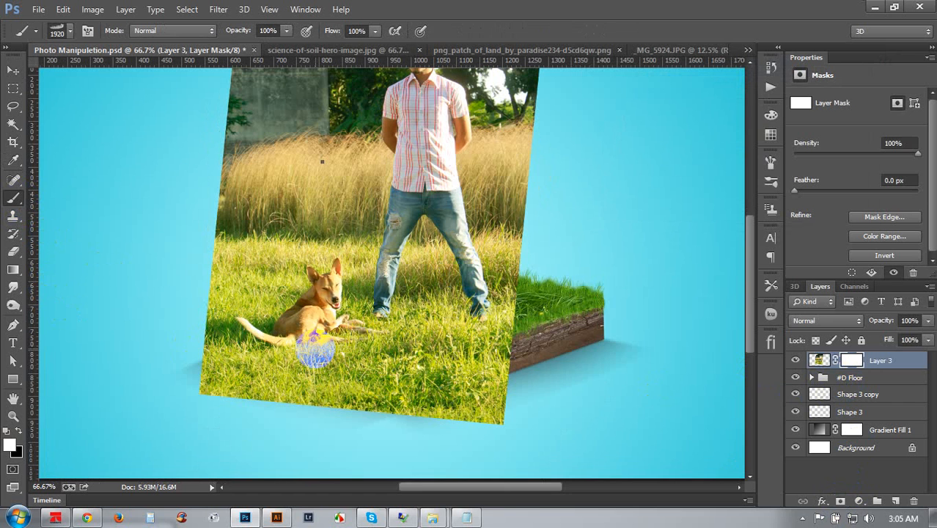
pyautogui.rightClick(315, 352)
pyautogui.click(429, 256)
pyautogui.click(455, 209)
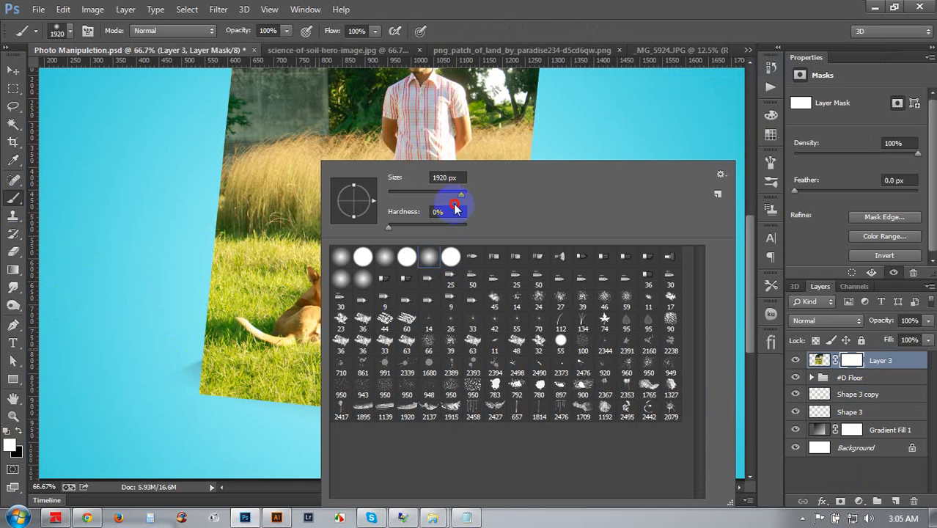
pyautogui.click(444, 196)
pyautogui.click(512, 31)
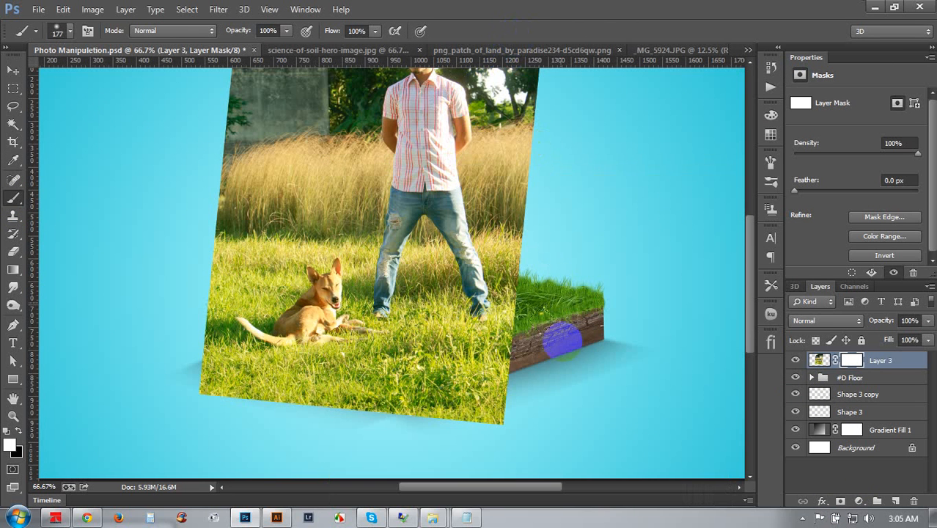
pyautogui.press('[')
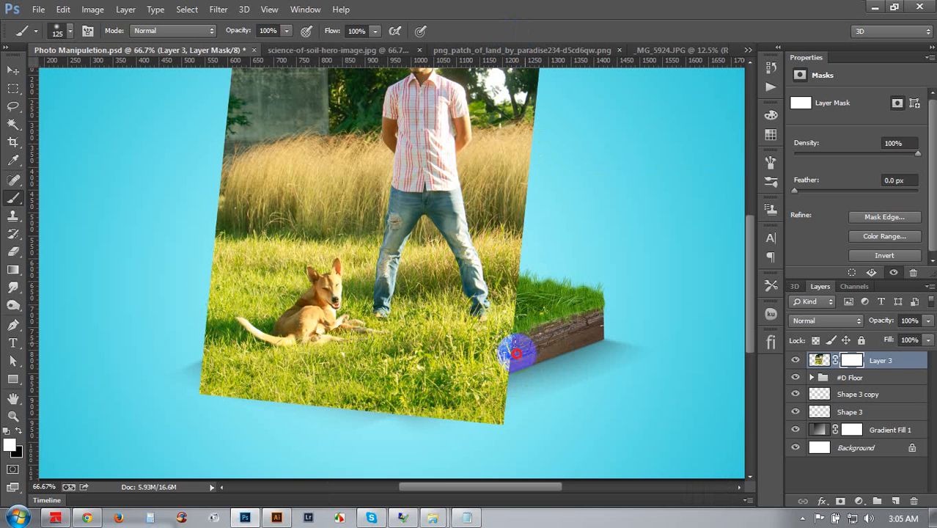
pyautogui.click(18, 430)
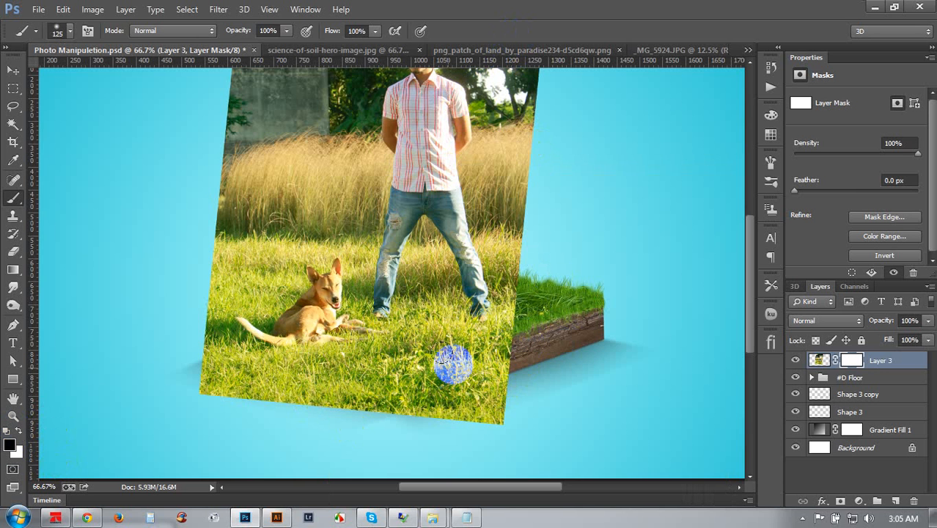
pyautogui.press('[')
pyautogui.press('[')
# Paint black on the layer mask to hide the scenery around the man and dog, the block edges and between his legs
pyautogui.moveTo(522, 334)
pyautogui.mouseDown()
pyautogui.moveTo(487, 377)
pyautogui.moveTo(506, 421)
pyautogui.moveTo(451, 405)
pyautogui.moveTo(472, 375)
pyautogui.moveTo(432, 371)
pyautogui.moveTo(492, 358)
pyautogui.moveTo(521, 338)
pyautogui.moveTo(399, 389)
pyautogui.moveTo(409, 422)
pyautogui.moveTo(419, 394)
pyautogui.moveTo(368, 393)
pyautogui.moveTo(388, 366)
pyautogui.moveTo(336, 392)
pyautogui.moveTo(278, 392)
pyautogui.moveTo(293, 391)
pyautogui.moveTo(221, 409)
pyautogui.moveTo(187, 365)
pyautogui.moveTo(188, 372)
pyautogui.moveTo(164, 294)
pyautogui.moveTo(184, 316)
pyautogui.moveTo(183, 164)
pyautogui.moveTo(216, 165)
pyautogui.moveTo(228, 200)
pyautogui.moveTo(255, 192)
pyautogui.moveTo(228, 258)
pyautogui.moveTo(245, 266)
pyautogui.moveTo(206, 283)
pyautogui.moveTo(231, 287)
pyautogui.moveTo(187, 290)
pyautogui.moveTo(273, 277)
pyautogui.moveTo(276, 225)
pyautogui.moveTo(255, 195)
pyautogui.moveTo(228, 202)
pyautogui.moveTo(262, 214)
pyautogui.mouseUp()
pyautogui.scroll(2, 371, 218)
pyautogui.moveTo(549, 312)
pyautogui.mouseDown()
pyautogui.moveTo(529, 329)
pyautogui.moveTo(519, 309)
pyautogui.moveTo(534, 167)
pyautogui.mouseUp()
pyautogui.scroll(2, 544, 195)
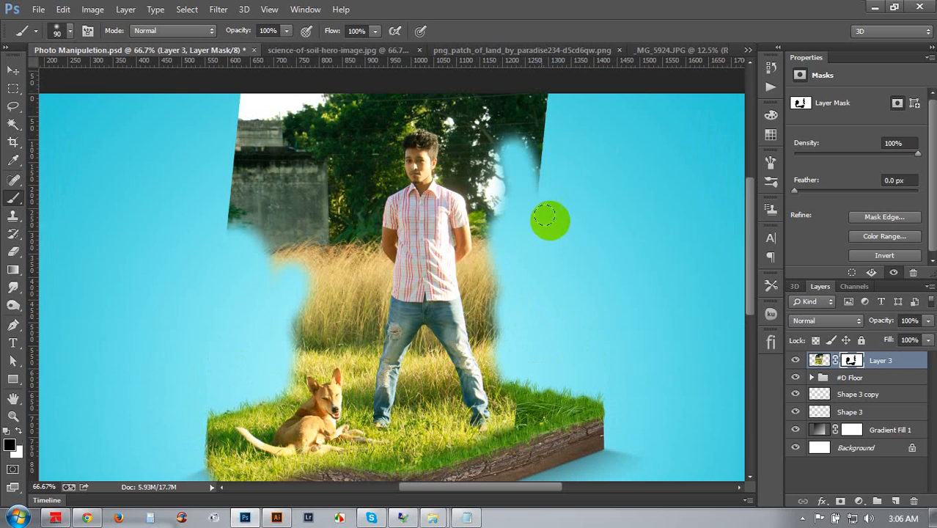
pyautogui.moveTo(520, 127)
pyautogui.mouseDown()
pyautogui.moveTo(536, 97)
pyautogui.moveTo(352, 76)
pyautogui.mouseUp()
pyautogui.moveTo(193, 88)
pyautogui.mouseDown()
pyautogui.moveTo(320, 76)
pyautogui.moveTo(308, 88)
pyautogui.moveTo(537, 105)
pyautogui.mouseUp()
pyautogui.scroll(-2, 539, 304)
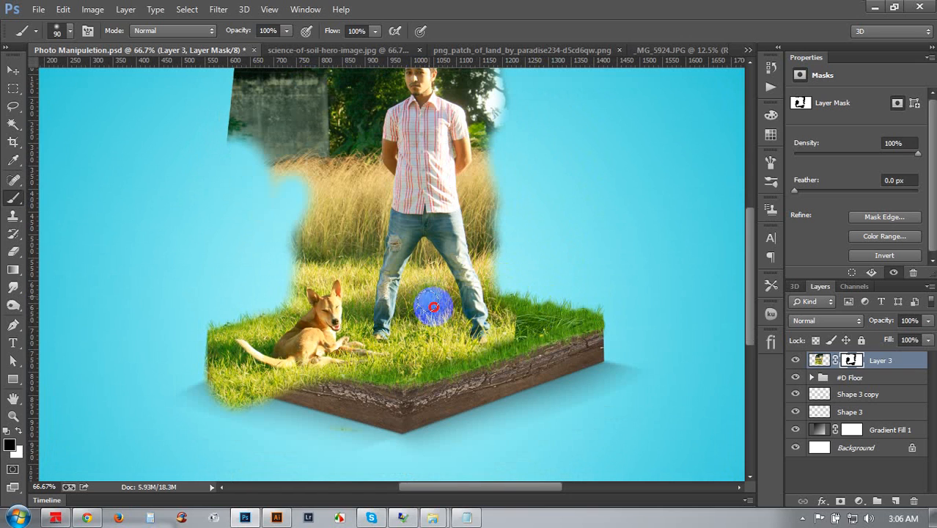
pyautogui.moveTo(426, 291); pyautogui.dragTo(429, 308)
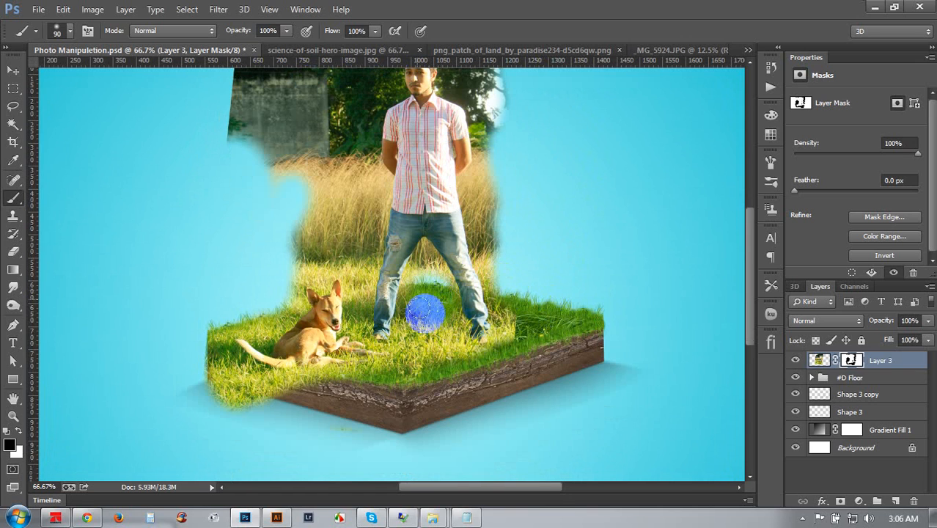
# Check the masked area around the man's legs up close and delete the masked photo layer
pyautogui.scroll(5, 479, 350)
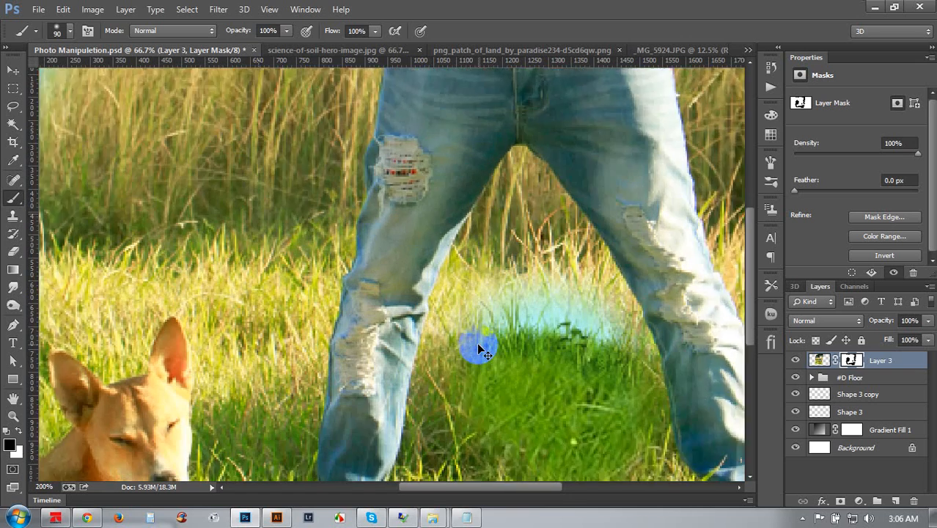
pyautogui.scroll(-5, 476, 343)
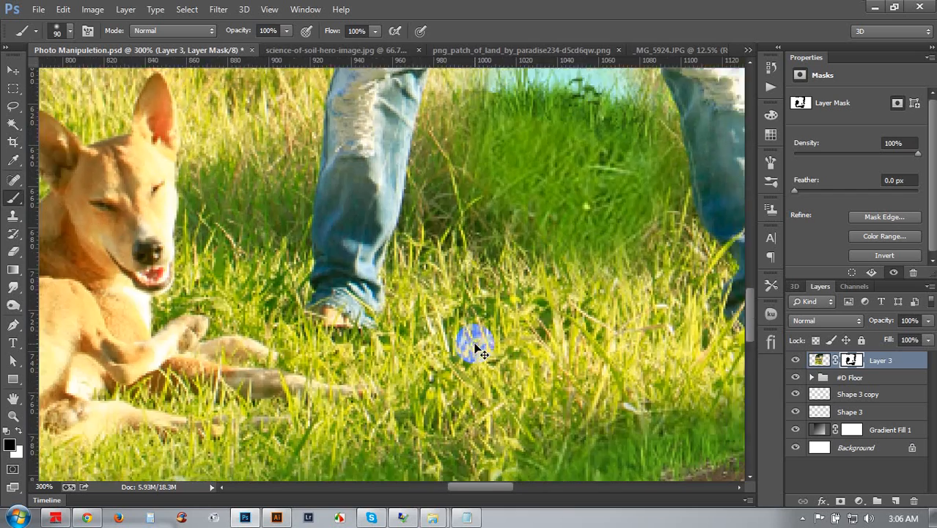
pyautogui.scroll(-1, 477, 351)
pyautogui.scroll(1, 473, 344)
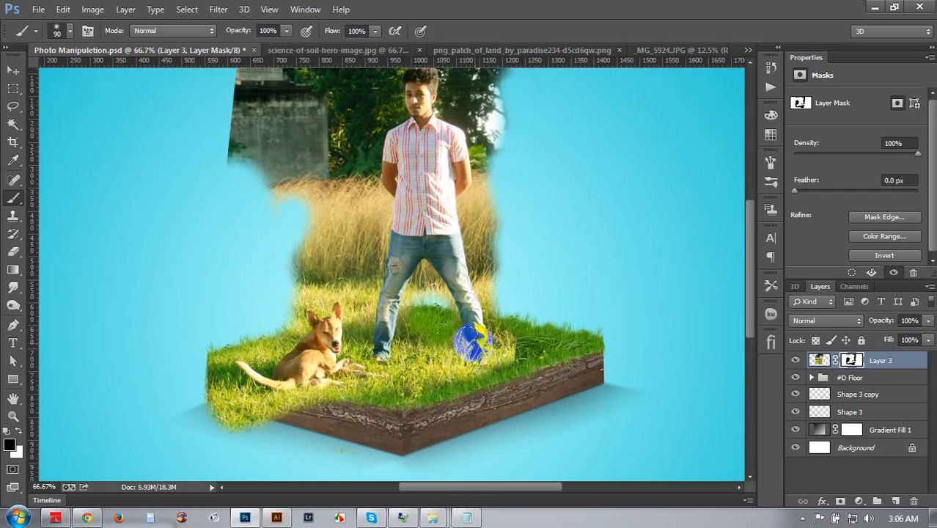
pyautogui.press('Delete')
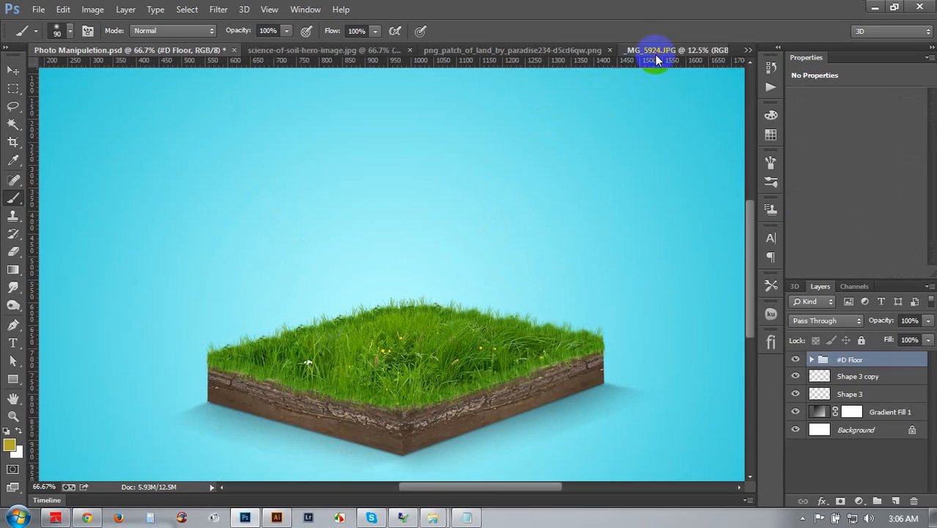
# Switch to the _MG_5924.JPG photo and activate the Pen tool at the man's foot beside the dog
pyautogui.click(664, 50)
pyautogui.click(13, 325)
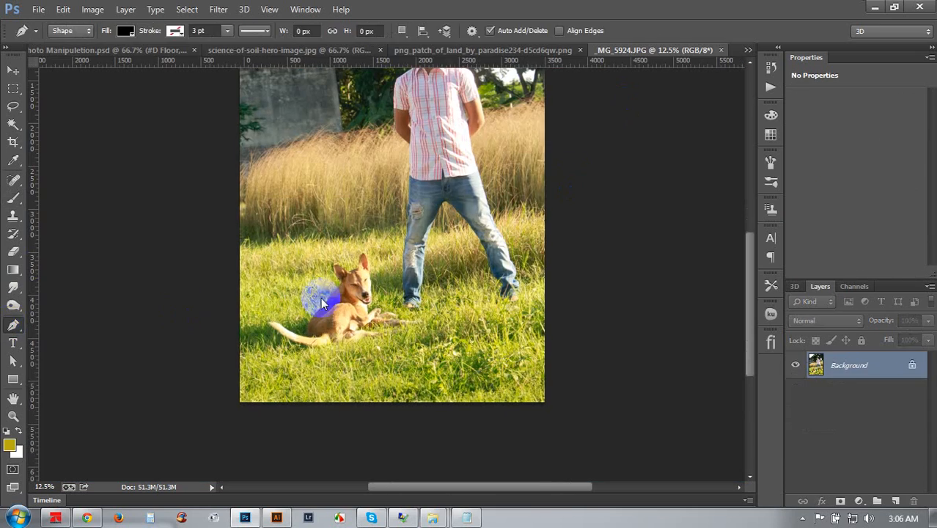
pyautogui.scroll(2, 401, 315)
pyautogui.scroll(2, 400, 315)
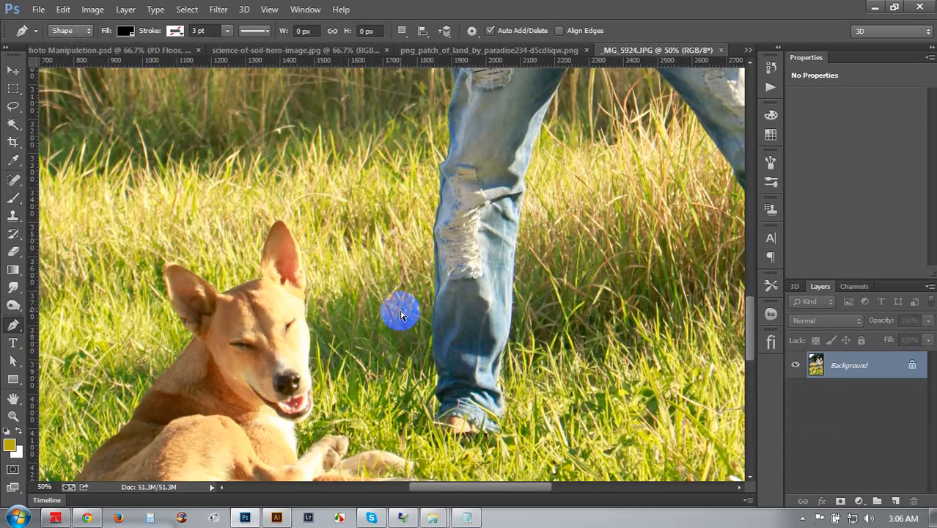
pyautogui.scroll(1, 401, 315)
pyautogui.scroll(-5, 401, 315)
pyautogui.scroll(1, 484, 341)
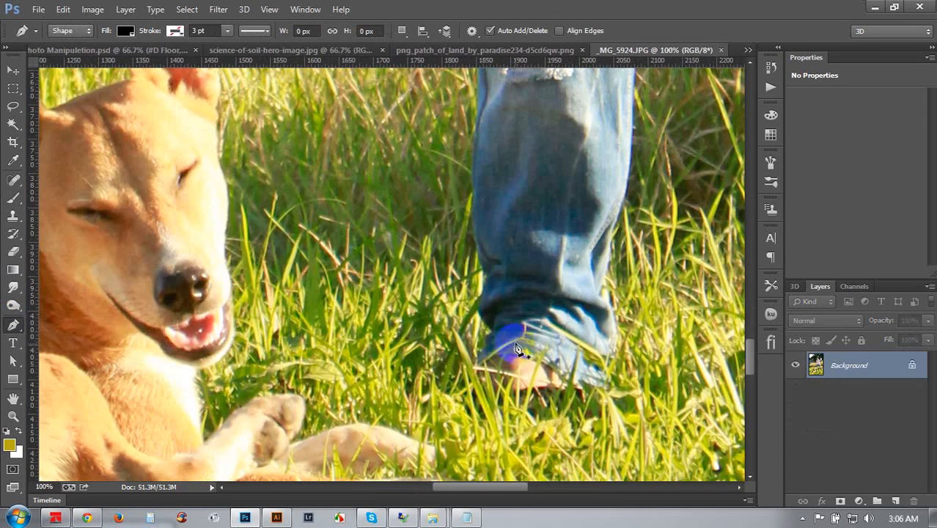
pyautogui.click(474, 364)
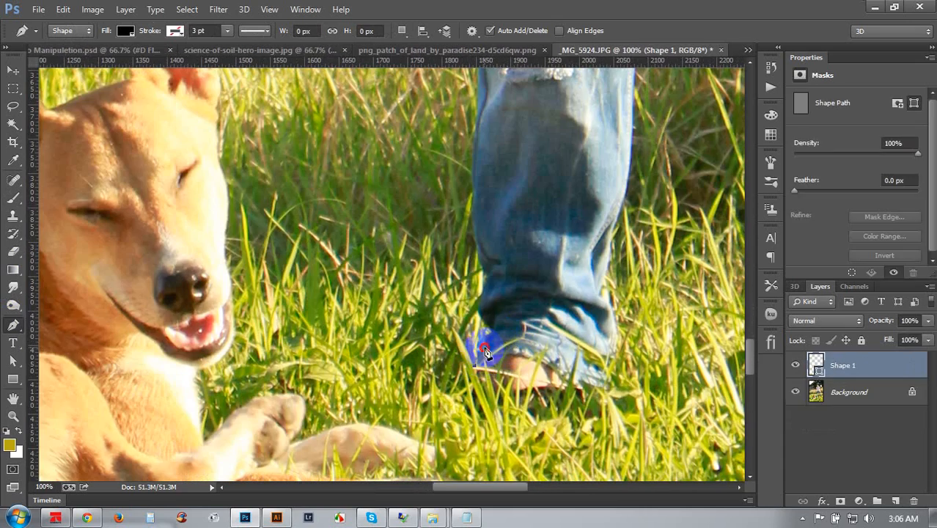
pyautogui.click(485, 345)
pyautogui.click(497, 338)
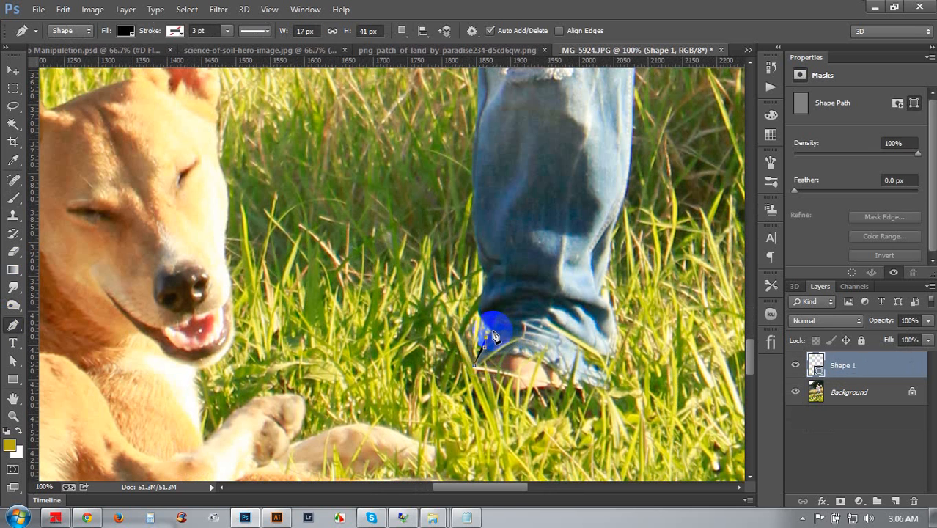
pyautogui.hotkey('ctrl', 'alt', 'z')
pyautogui.hotkey('ctrl', 'alt', 'z')
pyautogui.hotkey('ctrl', 'alt', 'z')
# Set the Pen tool to Path mode and trace the outer trouser edge from the foot beside the dog up to below the knee
pyautogui.click(83, 31)
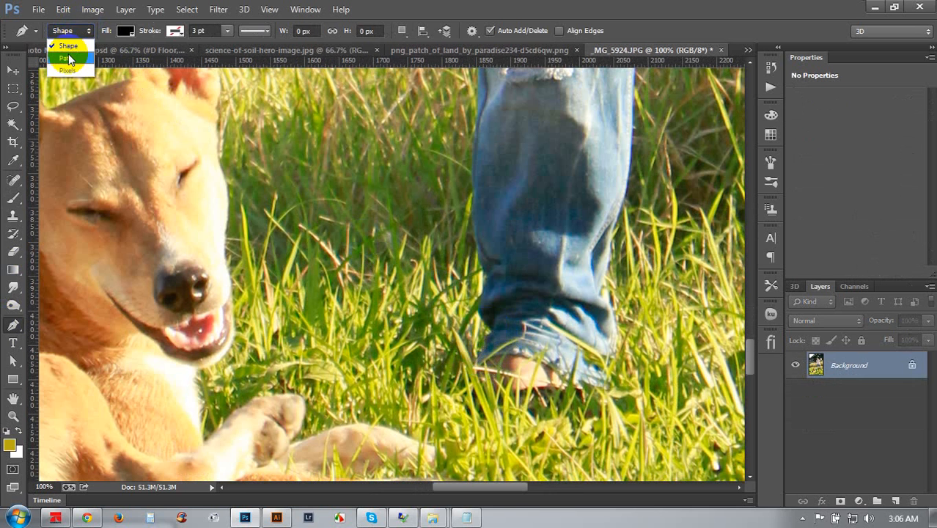
pyautogui.click(72, 59)
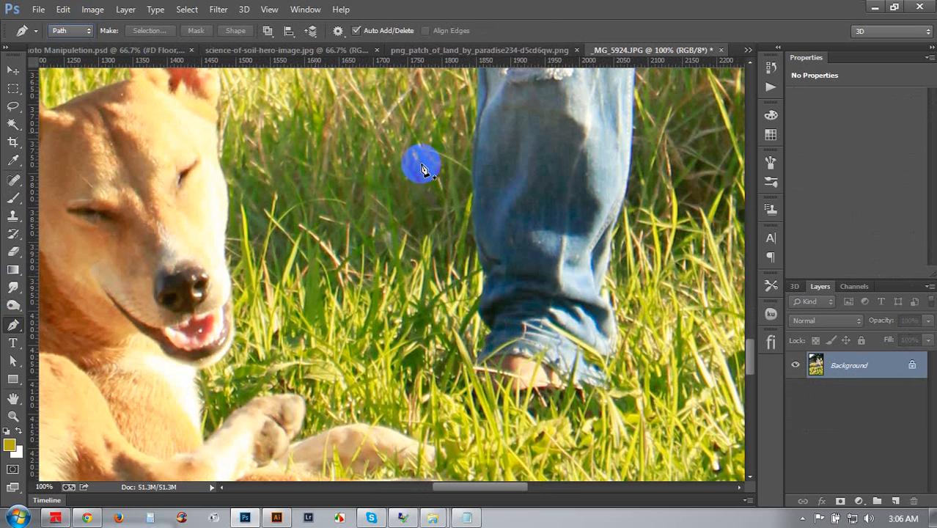
pyautogui.click(486, 347)
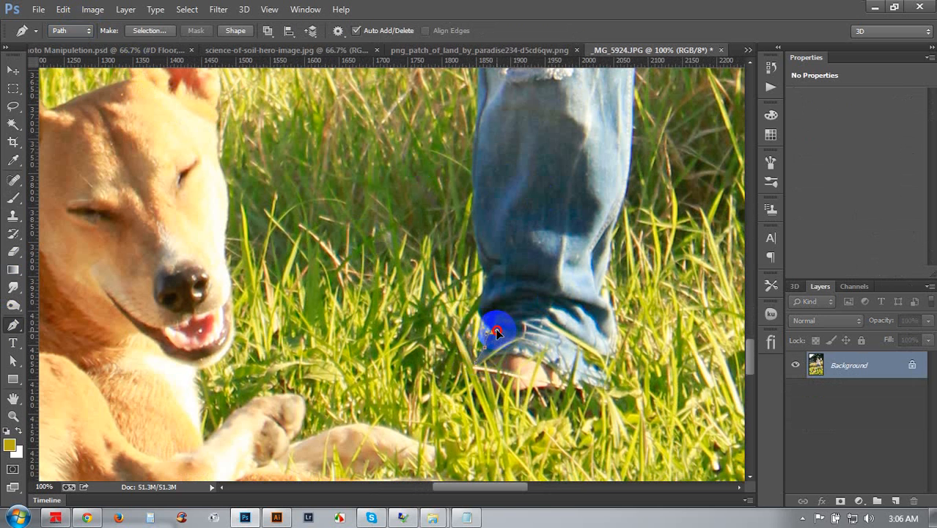
pyautogui.moveTo(481, 295)
pyautogui.mouseDown()
pyautogui.moveTo(489, 275)
pyautogui.moveTo(486, 295)
pyautogui.mouseUp()
pyautogui.scroll(3, 477, 249)
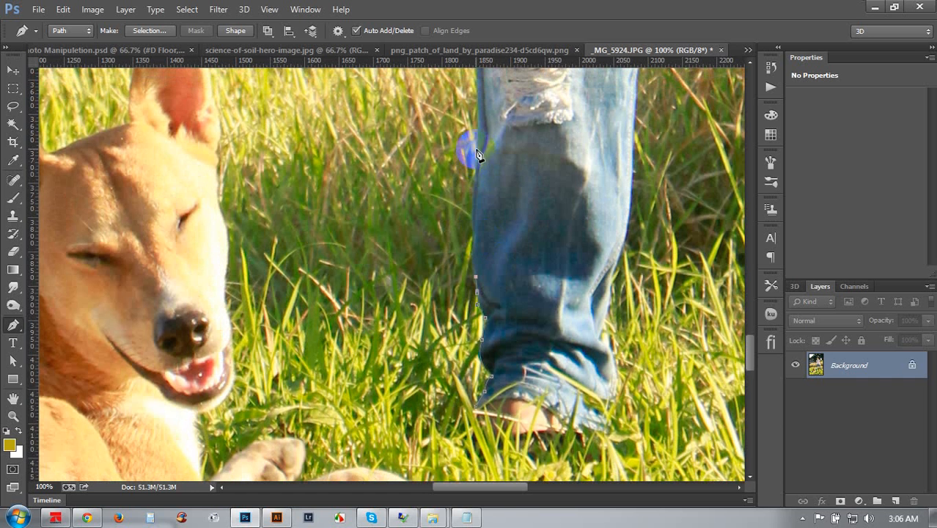
pyautogui.click(488, 108)
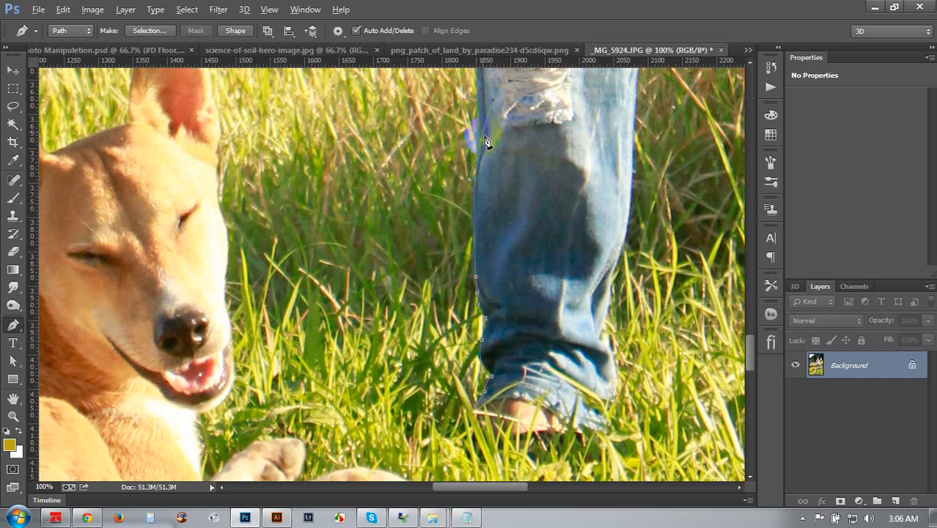
pyautogui.scroll(10, 484, 145)
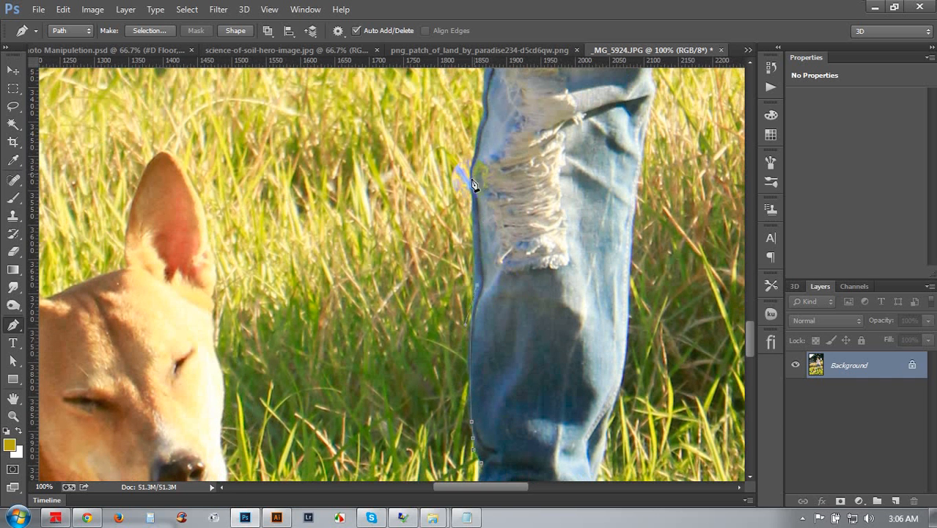
# Continue the path up the outer trouser edge past the ripped knee and thigh to the shirt's hem
pyautogui.click(487, 117)
pyautogui.scroll(10, 487, 119)
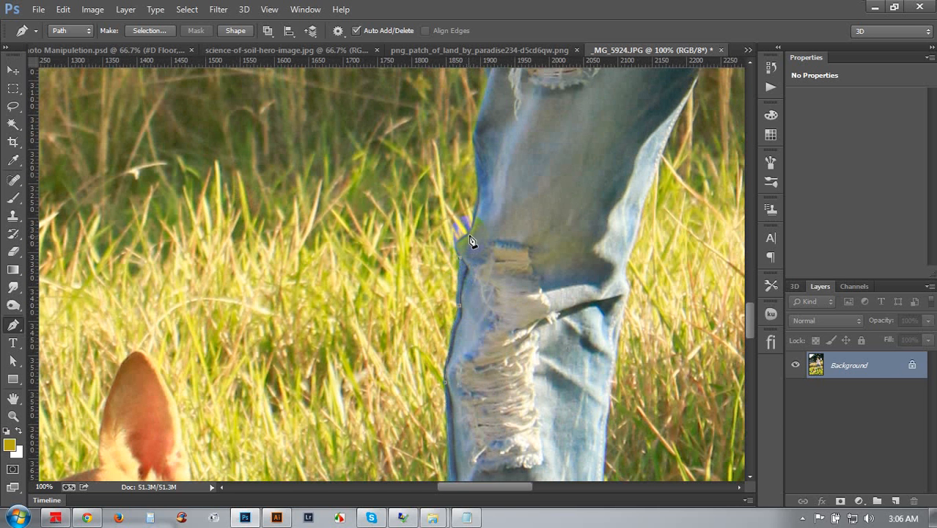
pyautogui.click(480, 227)
pyautogui.click(473, 160)
pyautogui.click(467, 110)
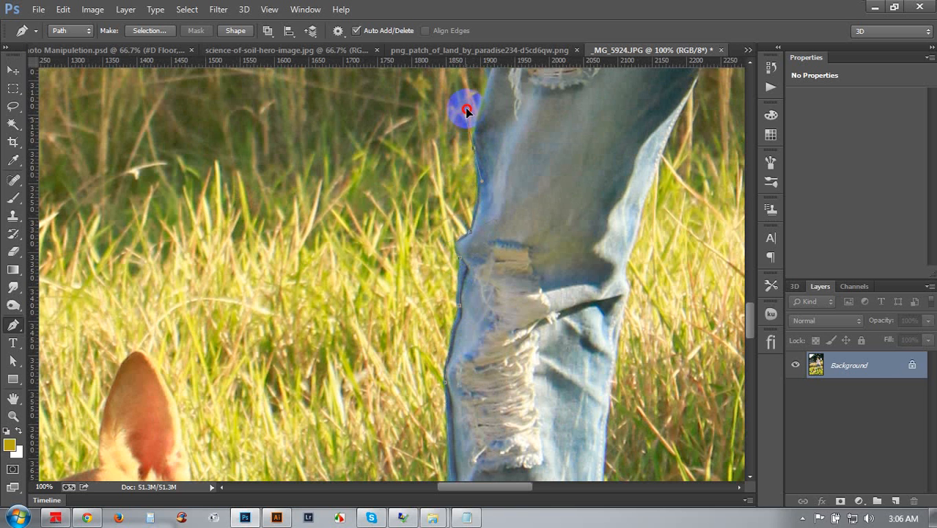
pyautogui.moveTo(463, 98)
pyautogui.mouseDown()
pyautogui.moveTo(477, 152)
pyautogui.moveTo(439, 313)
pyautogui.moveTo(422, 279)
pyautogui.moveTo(425, 236)
pyautogui.moveTo(416, 270)
pyautogui.moveTo(427, 238)
pyautogui.moveTo(418, 153)
pyautogui.moveTo(429, 129)
pyautogui.moveTo(410, 81)
pyautogui.moveTo(401, 187)
pyautogui.moveTo(412, 151)
pyautogui.moveTo(419, 324)
pyautogui.moveTo(399, 233)
pyautogui.moveTo(410, 256)
pyautogui.mouseUp()
pyautogui.scroll(2, 410, 220)
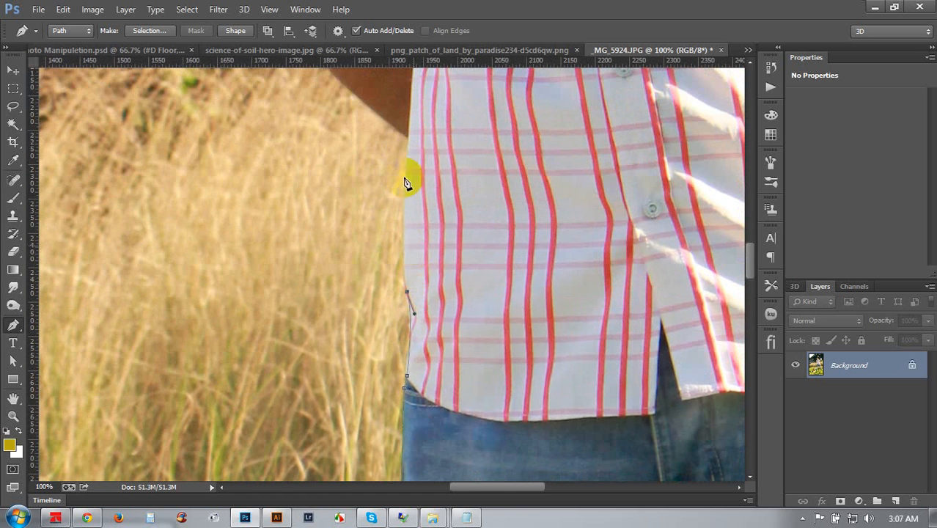
# Continue the path up the side of the shirt and curve it along the forearm to the elbow
pyautogui.click(412, 110)
pyautogui.moveTo(408, 138); pyautogui.dragTo(415, 82)
pyautogui.keyDown('alt'); pyautogui.click(408, 182); pyautogui.keyUp('alt')
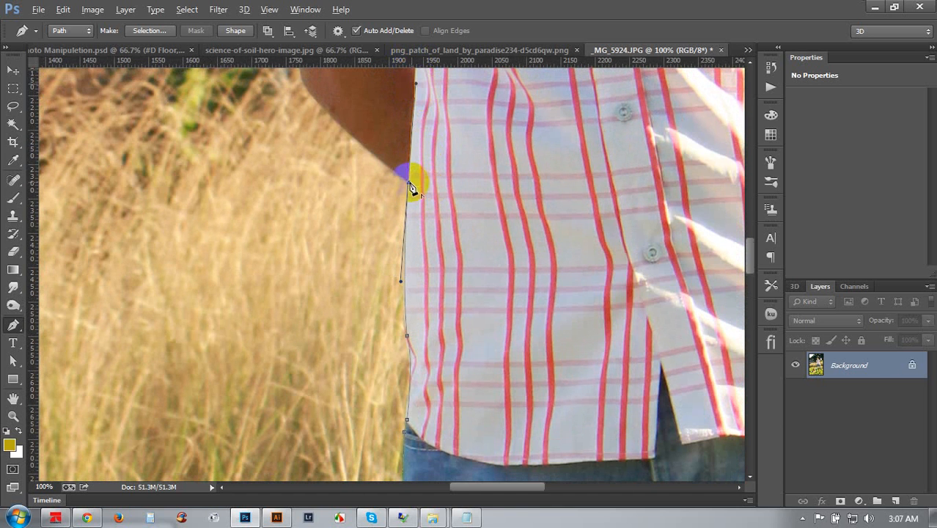
pyautogui.press('space')
pyautogui.moveTo(434, 194); pyautogui.dragTo(478, 343)
pyautogui.moveTo(346, 229); pyautogui.dragTo(346, 279)
pyautogui.press('space')
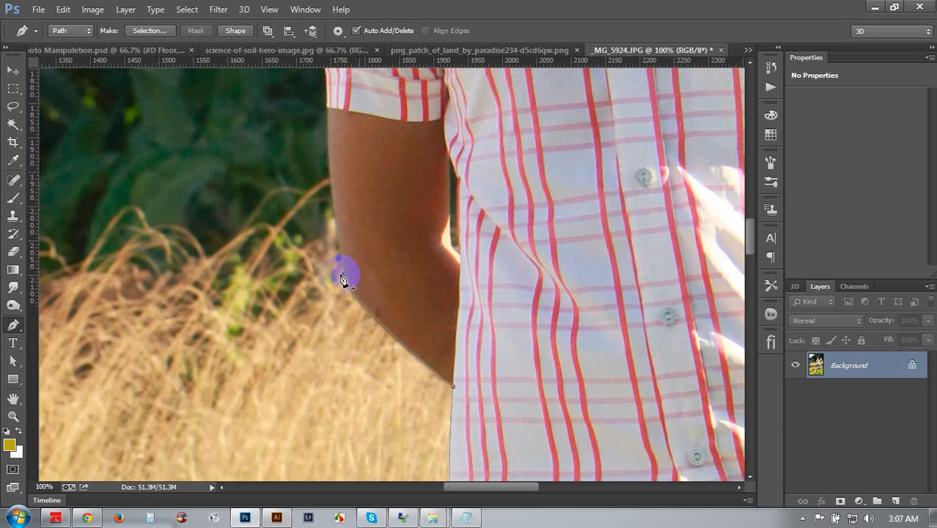
# Continue the path from the elbow up the upper arm and along the outer edge of the shirt sleeve
pyautogui.click(331, 187)
pyautogui.scroll(3, 332, 187)
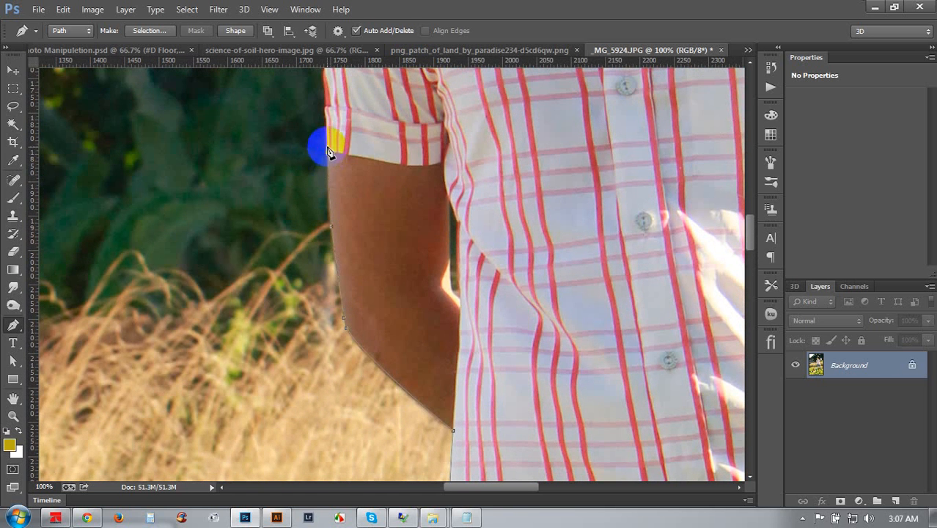
pyautogui.press('space')
pyautogui.moveTo(373, 185); pyautogui.dragTo(412, 346)
pyautogui.click(371, 282)
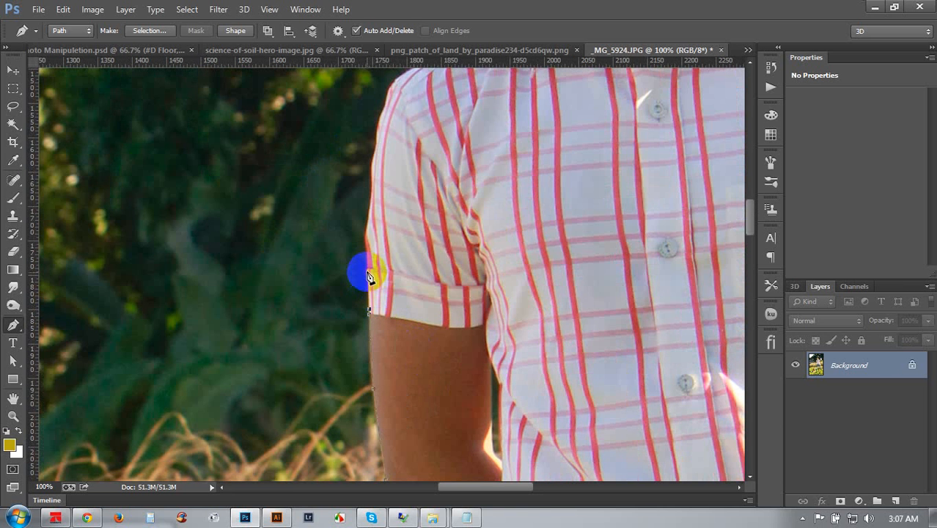
pyautogui.click(369, 229)
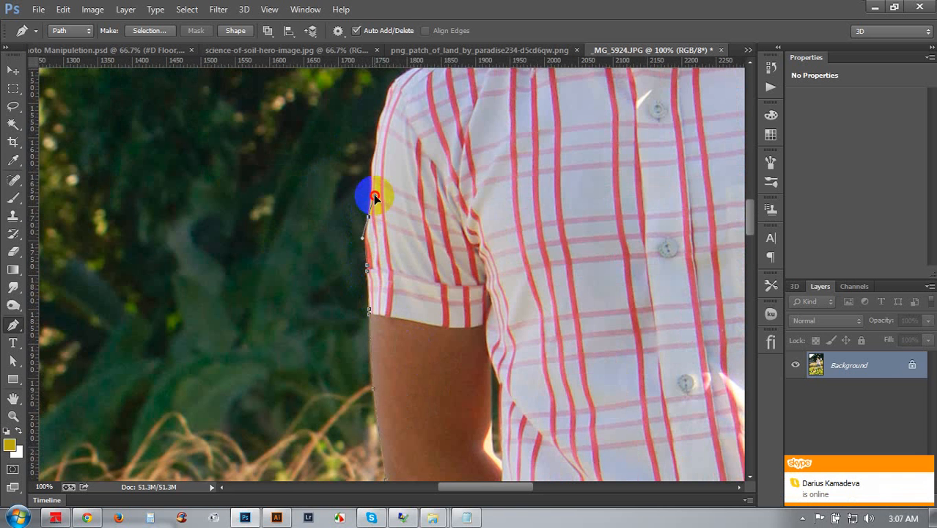
# Trace the path around the top of the sleeve and along the shoulder to the base of the collar
pyautogui.press('space')
pyautogui.moveTo(380, 209); pyautogui.dragTo(396, 187)
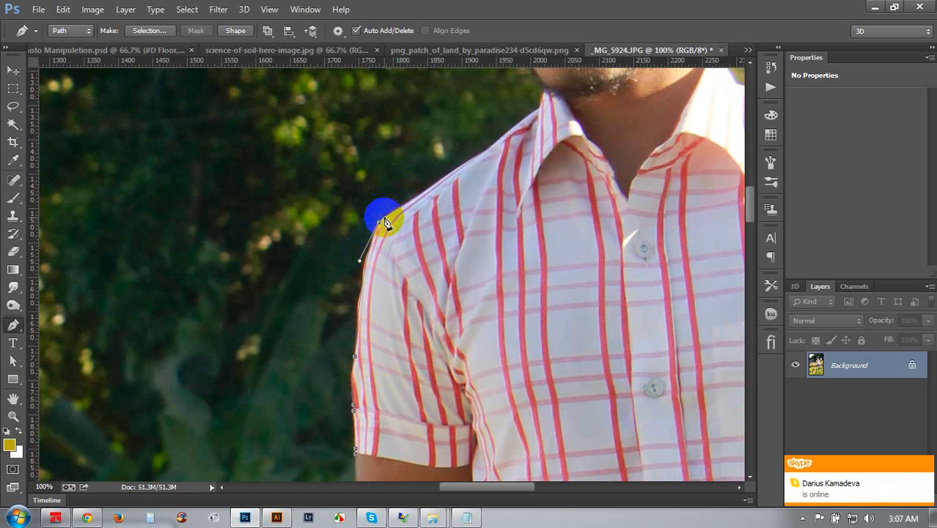
pyautogui.moveTo(386, 224); pyautogui.dragTo(421, 197)
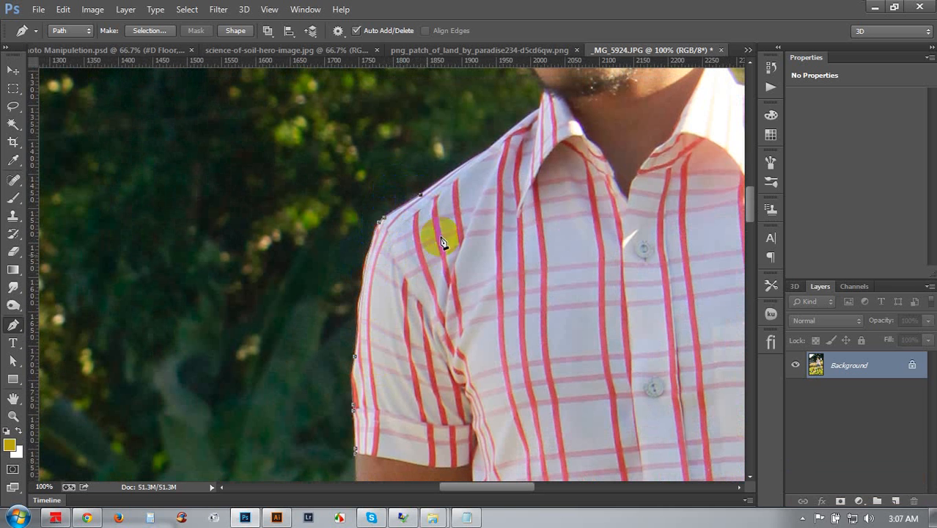
pyautogui.click(491, 150)
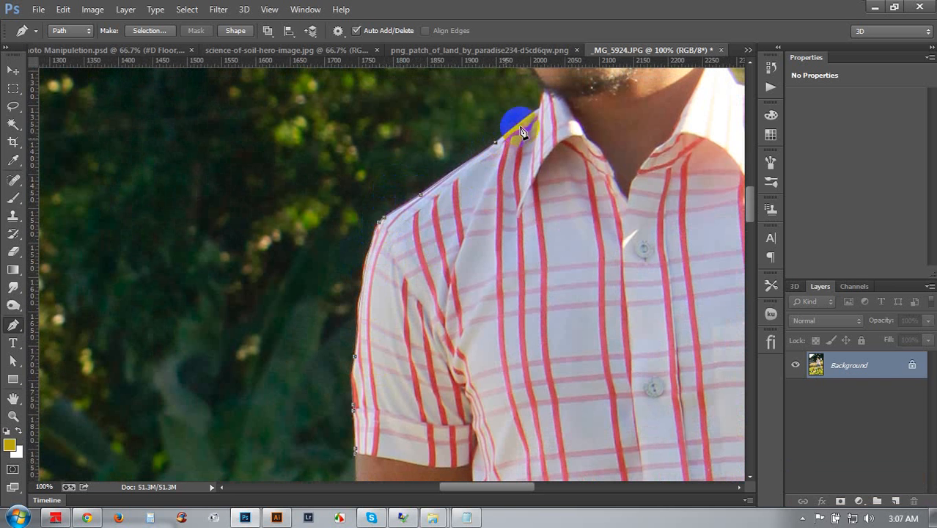
pyautogui.click(539, 115)
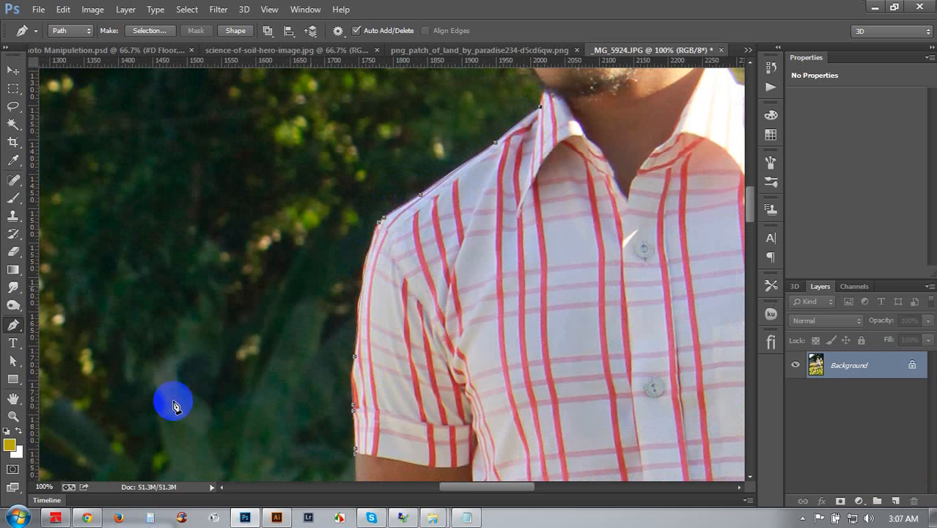
pyautogui.click(87, 518)
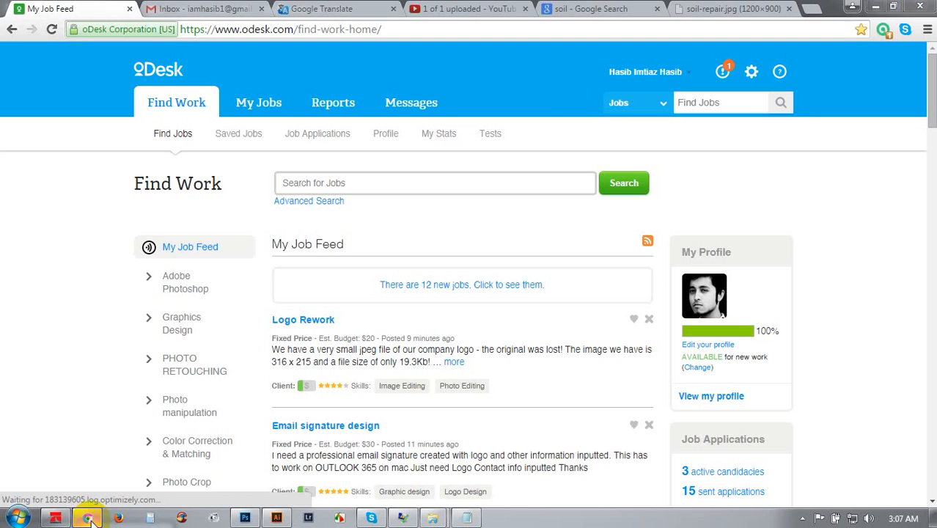
pyautogui.click(88, 518)
# Continue the path up the collar and along the jaw and cheek to the hairline beside the eyebrow
pyautogui.scroll(2, 484, 301)
pyautogui.scroll(1, 488, 303)
pyautogui.click(544, 160)
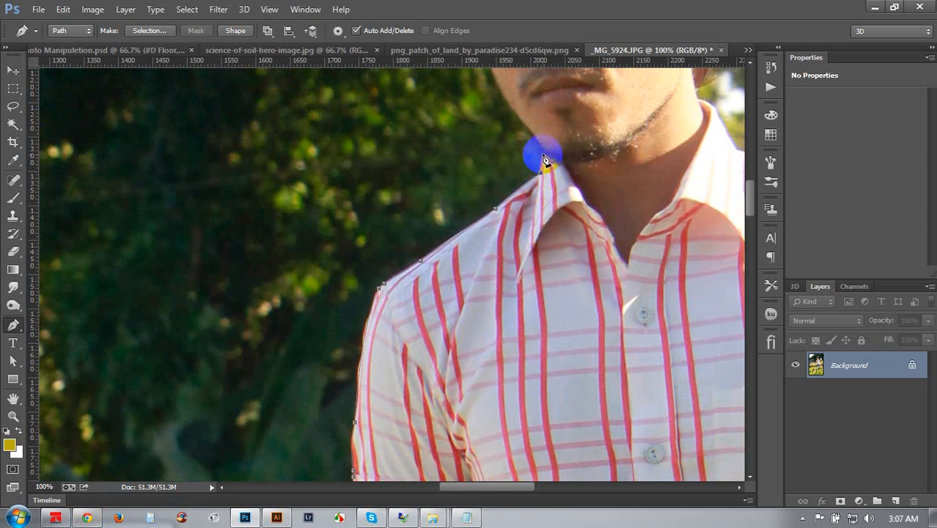
pyautogui.scroll(6, 569, 286)
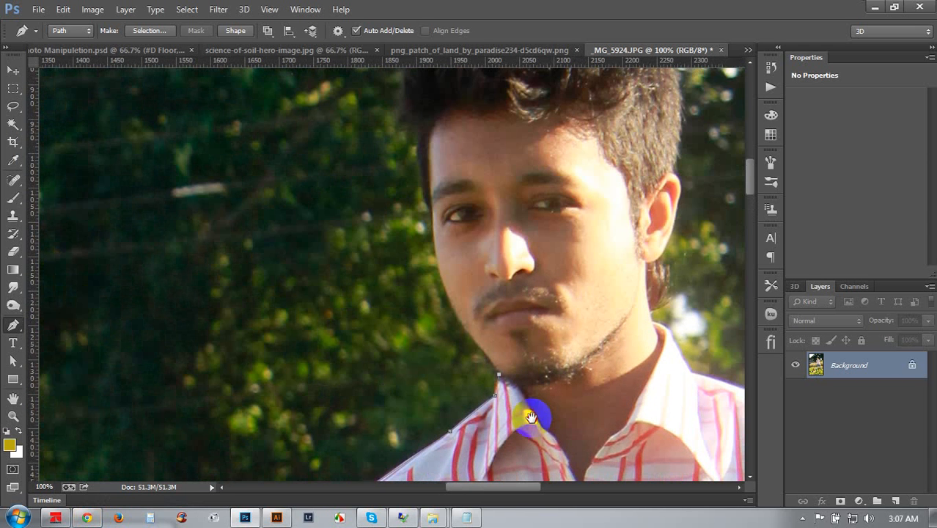
pyautogui.click(468, 335)
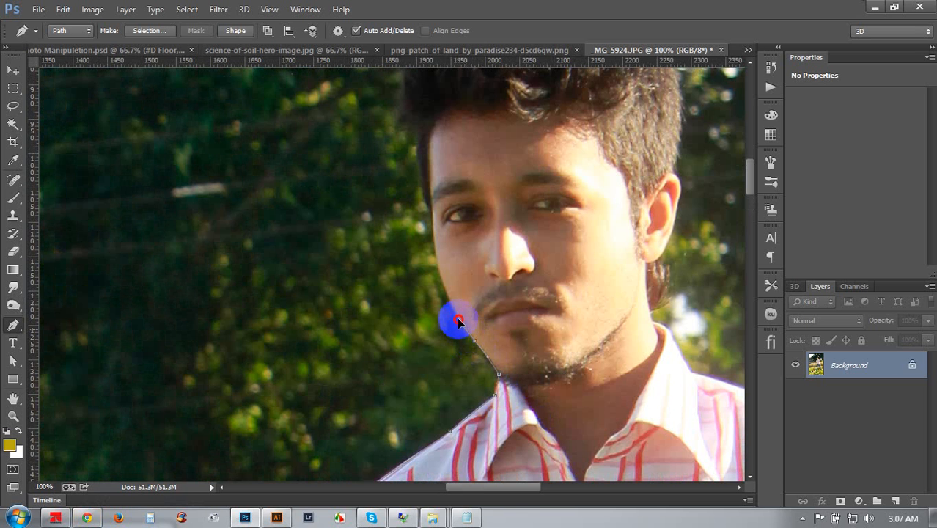
pyautogui.moveTo(455, 316); pyautogui.dragTo(422, 189)
pyautogui.click(434, 248)
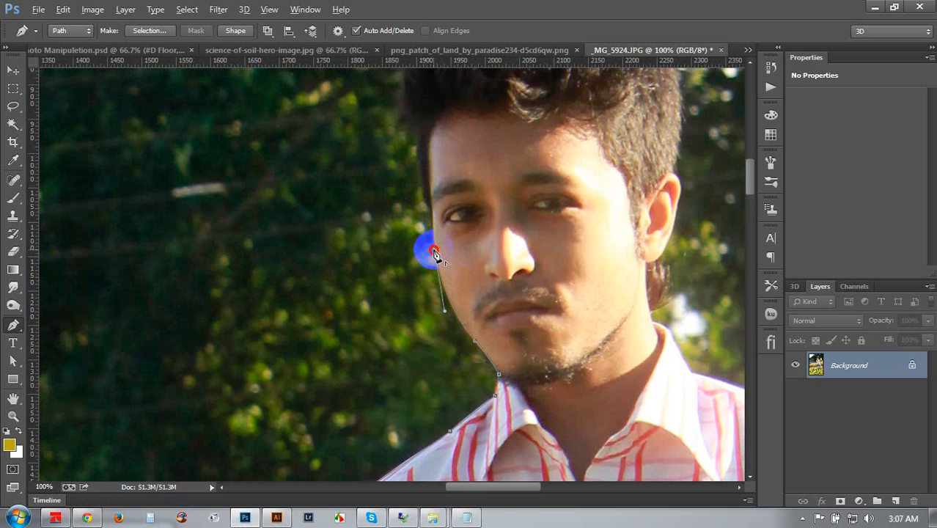
pyautogui.click(433, 217)
pyautogui.click(424, 200)
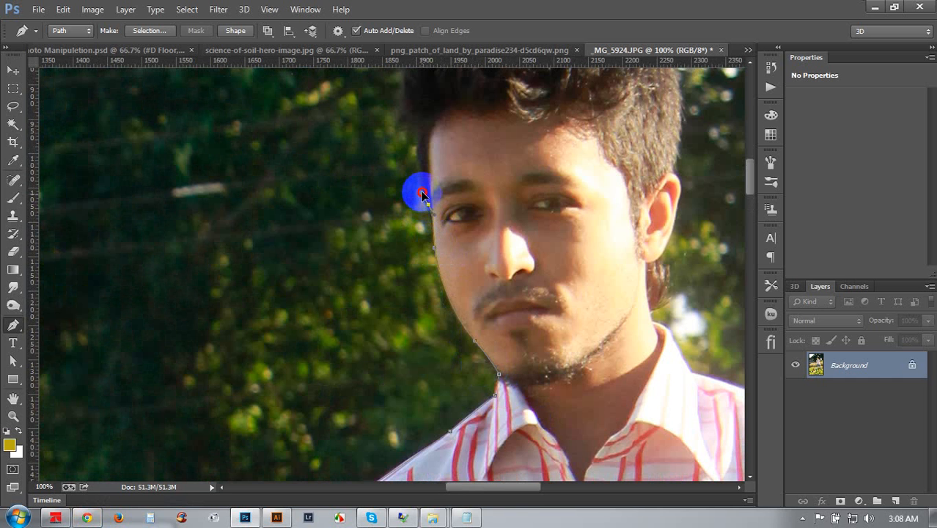
# Continue the path from beside the eyebrow up the temple and around the bulging side of the hair
pyautogui.moveTo(450, 217); pyautogui.dragTo(446, 356)
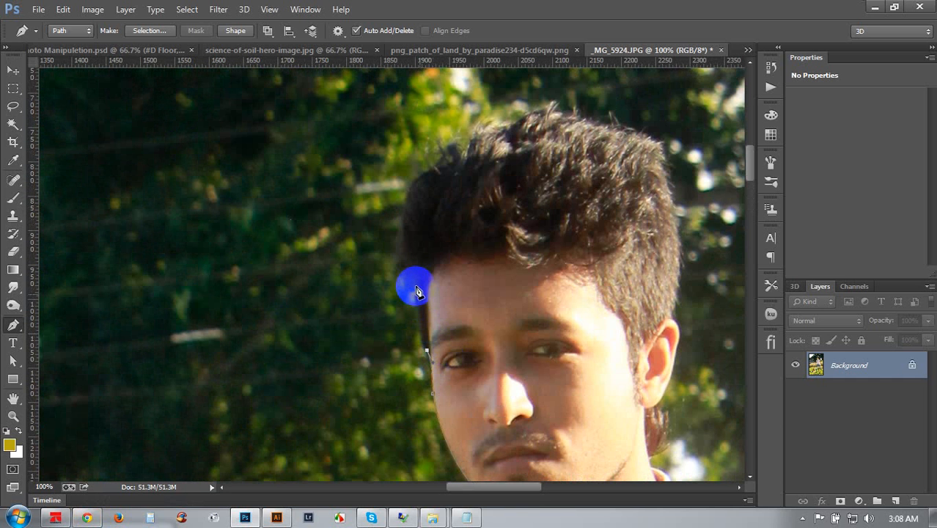
pyautogui.moveTo(416, 277); pyautogui.dragTo(415, 220)
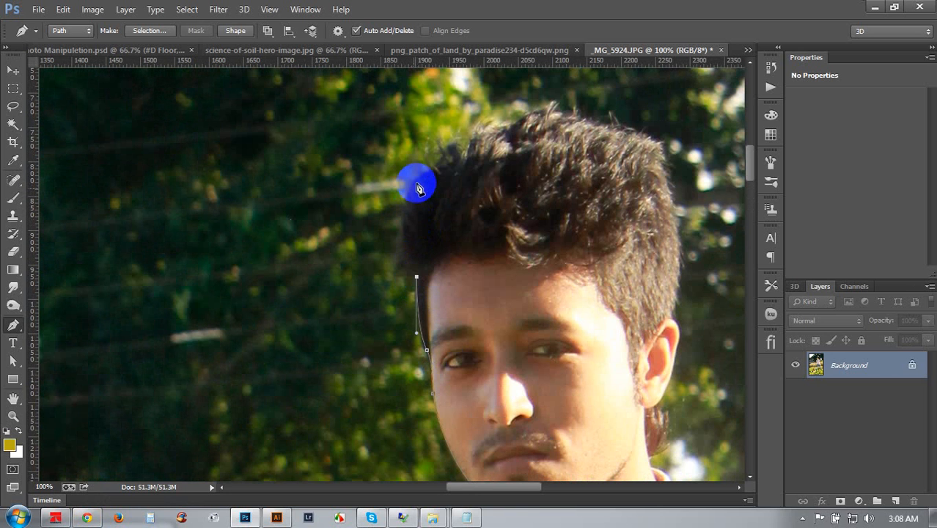
pyautogui.moveTo(417, 182); pyautogui.dragTo(453, 120)
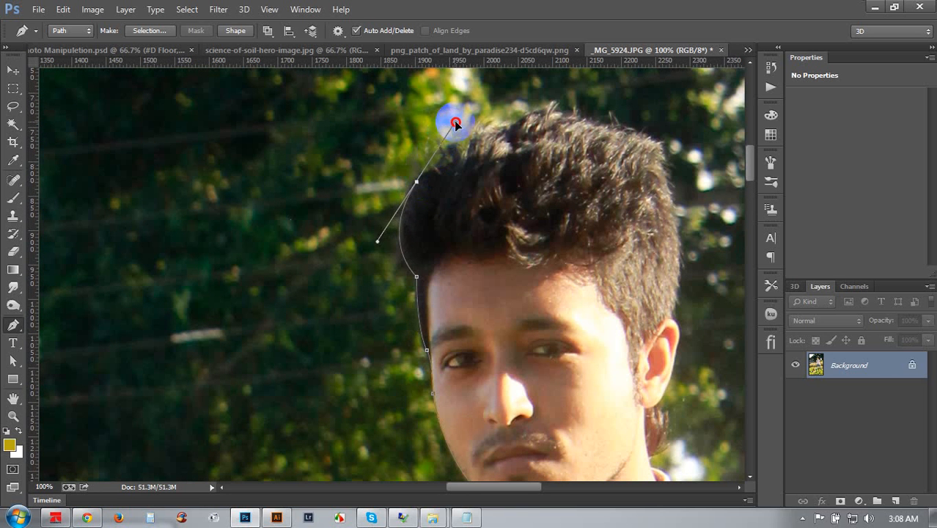
pyautogui.keyDown('alt'); pyautogui.click(417, 181); pyautogui.keyUp('alt')
pyautogui.click(431, 170)
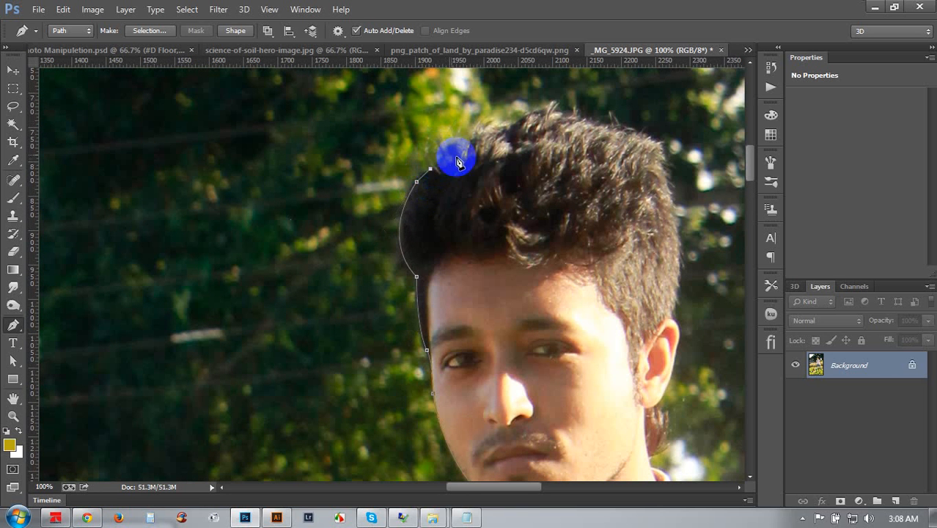
# Trace the path across the top of the man's hair with curved segments
pyautogui.scroll(1, 449, 176)
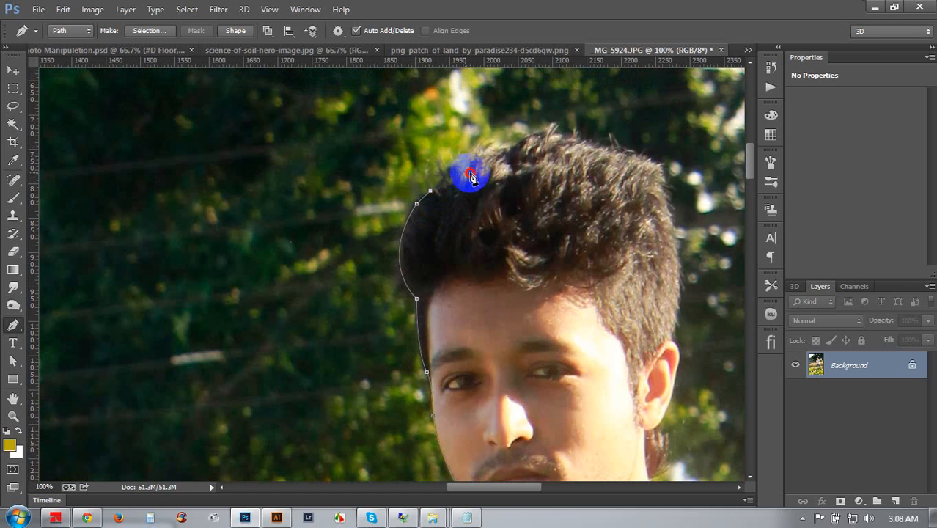
pyautogui.moveTo(484, 175); pyautogui.dragTo(472, 175)
pyautogui.click(535, 155)
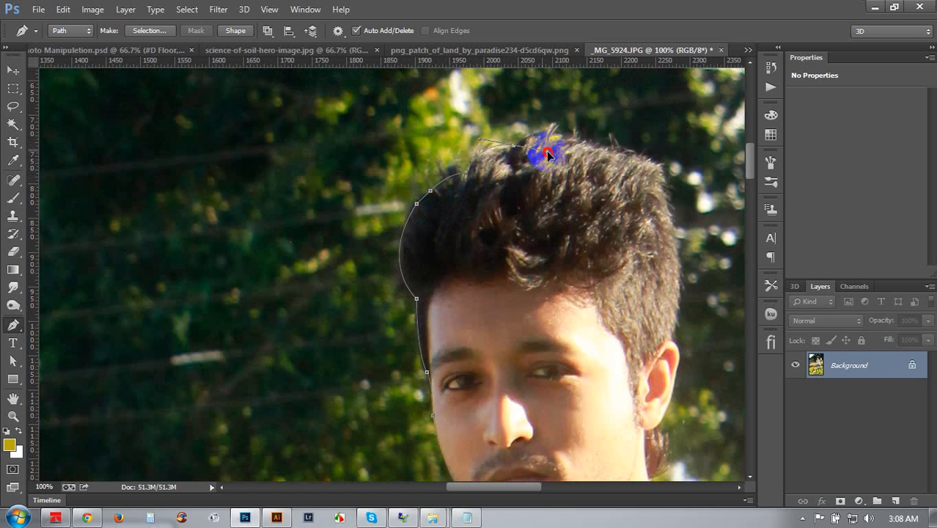
pyautogui.moveTo(548, 154); pyautogui.dragTo(516, 154)
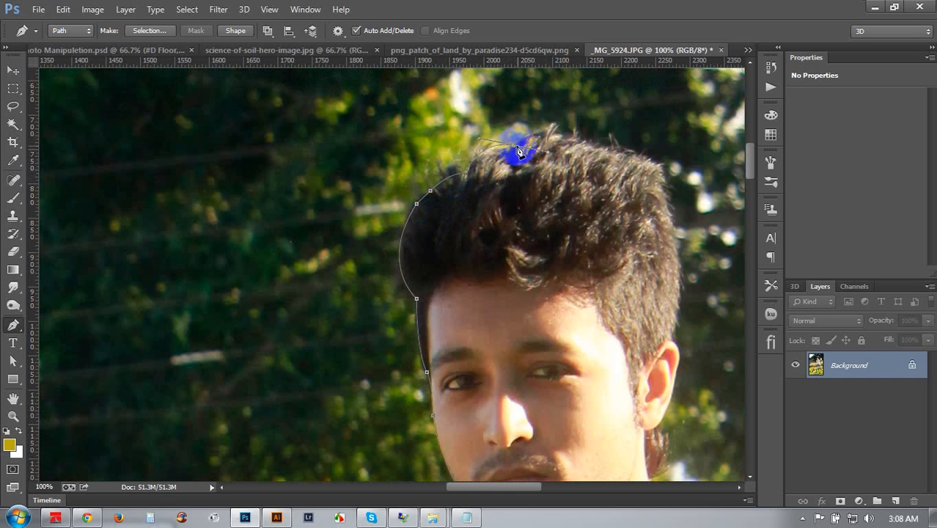
pyautogui.moveTo(568, 138)
pyautogui.mouseDown()
pyautogui.moveTo(594, 156)
pyautogui.moveTo(538, 115)
pyautogui.moveTo(559, 136)
pyautogui.mouseUp()
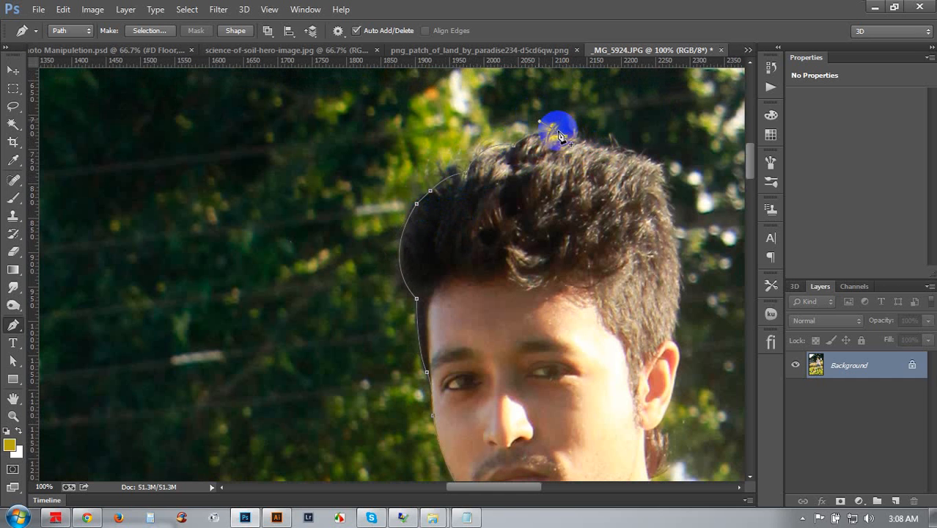
pyautogui.click(631, 163)
pyautogui.moveTo(630, 160)
pyautogui.mouseDown()
pyautogui.moveTo(638, 160)
pyautogui.moveTo(628, 142)
pyautogui.mouseUp()
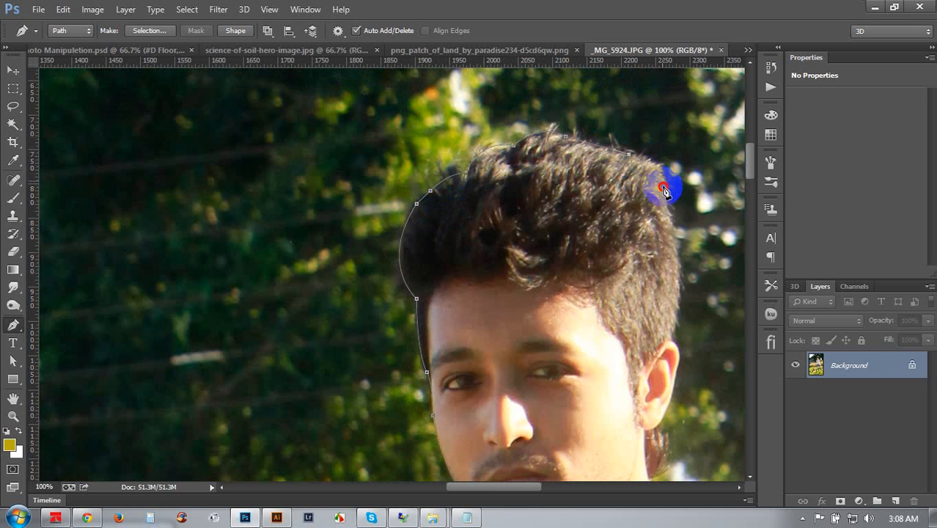
# Curve the path down the far side of the hair to the top of the ear, ending in a corner point
pyautogui.moveTo(661, 182)
pyautogui.mouseDown()
pyautogui.moveTo(657, 199)
pyautogui.moveTo(664, 189)
pyautogui.mouseUp()
pyautogui.moveTo(649, 392); pyautogui.dragTo(646, 399)
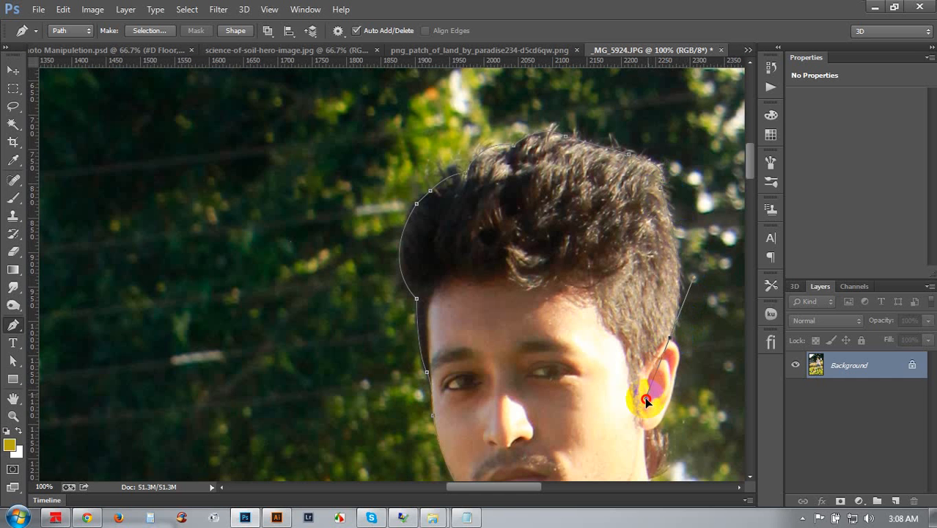
pyautogui.keyDown('alt'); pyautogui.click(673, 342); pyautogui.keyUp('alt')
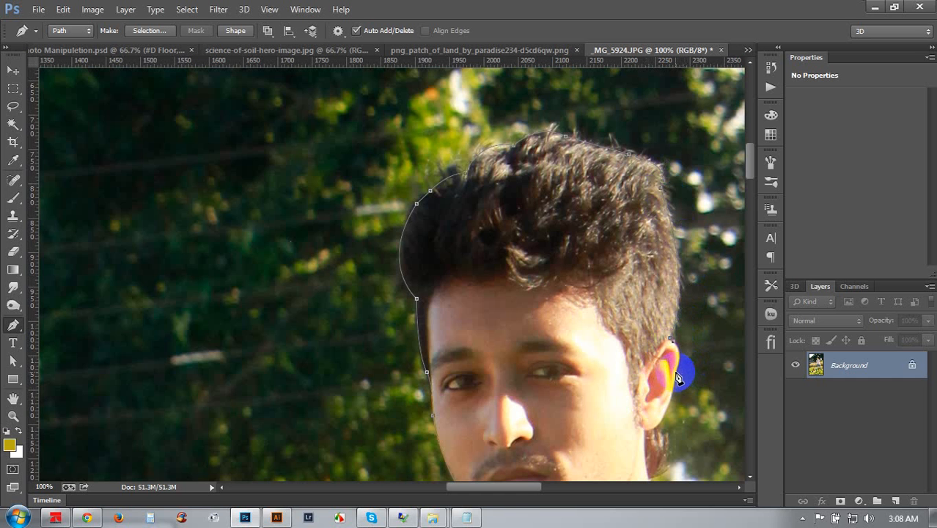
# Continue the path around the outer edge of the ear and down the hair behind it to the neck
pyautogui.moveTo(679, 377)
pyautogui.mouseDown()
pyautogui.moveTo(667, 391)
pyautogui.moveTo(675, 372)
pyautogui.moveTo(680, 383)
pyautogui.mouseUp()
pyautogui.scroll(-2, 663, 393)
pyautogui.click(663, 396)
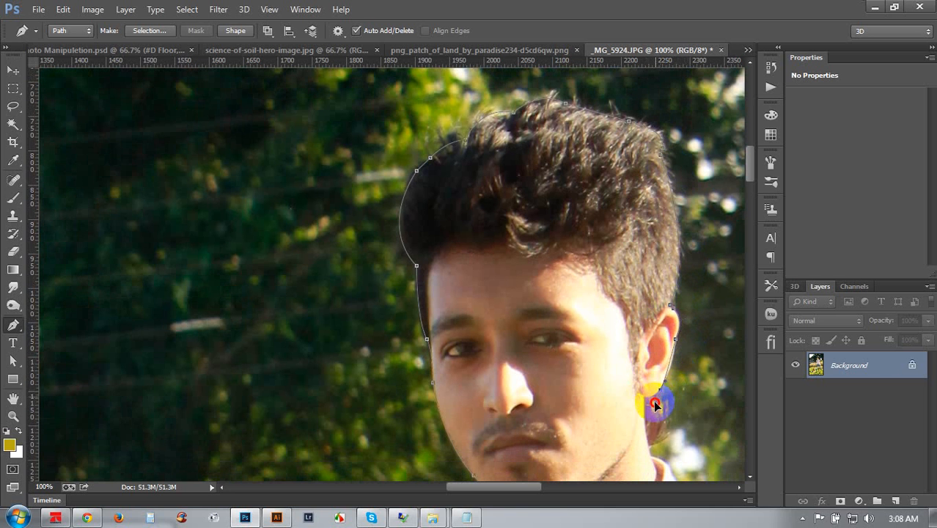
pyautogui.scroll(-2, 662, 396)
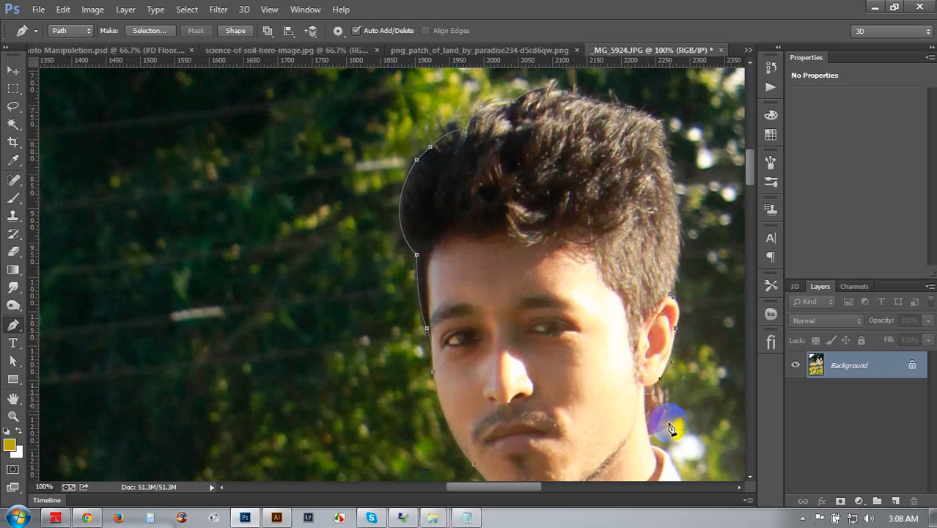
pyautogui.moveTo(649, 416); pyautogui.dragTo(627, 436)
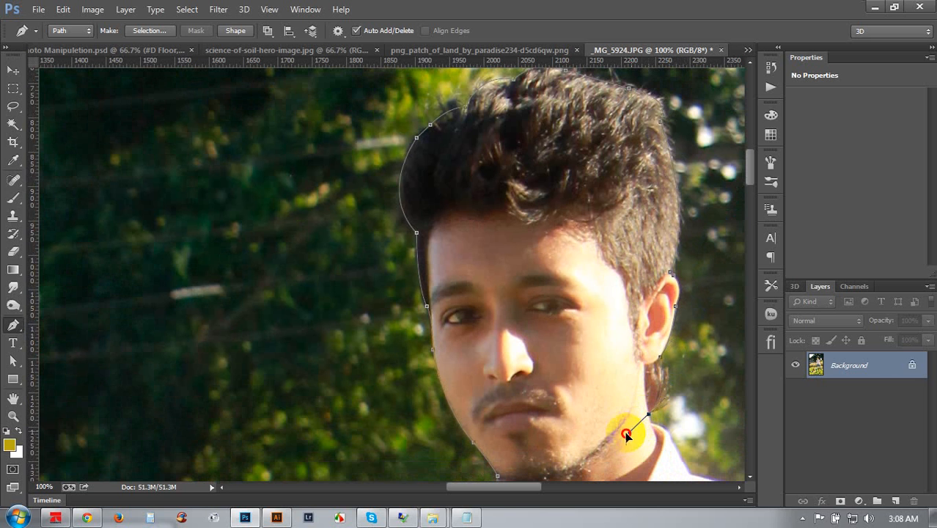
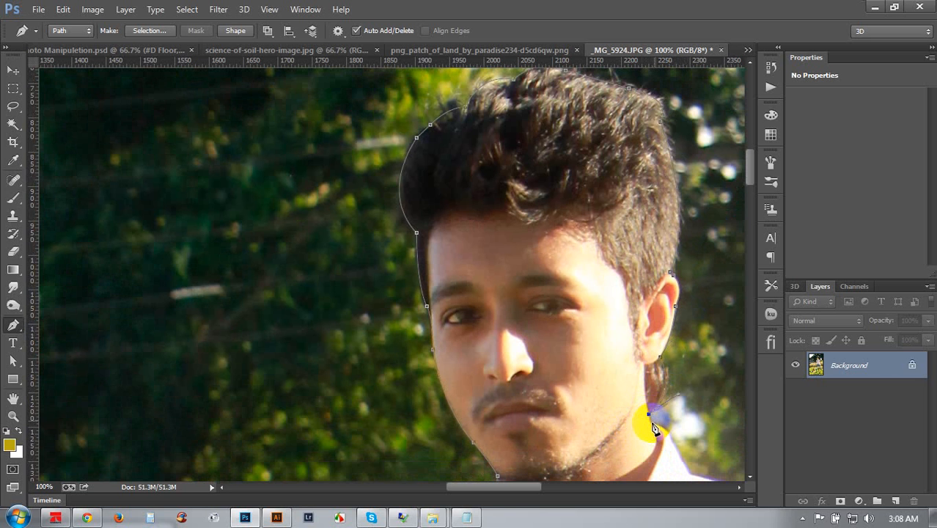
pyautogui.keyDown('alt'); pyautogui.click(650, 417); pyautogui.keyUp('alt')
# Trace the path over the shirt collar and along the top of the shoulder
pyautogui.moveTo(669, 445); pyautogui.dragTo(447, 260)
pyautogui.hotkey('ctrl', 'r')
pyautogui.click(389, 232)
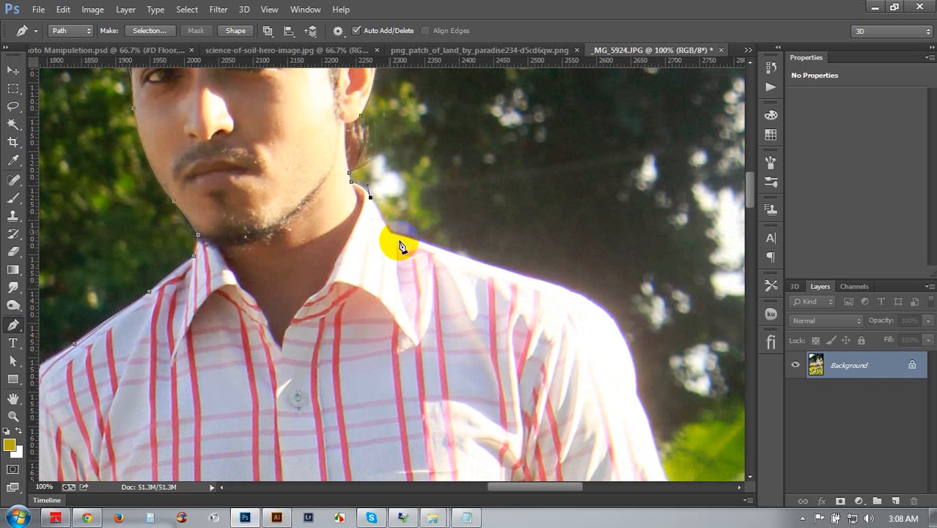
pyautogui.click(477, 263)
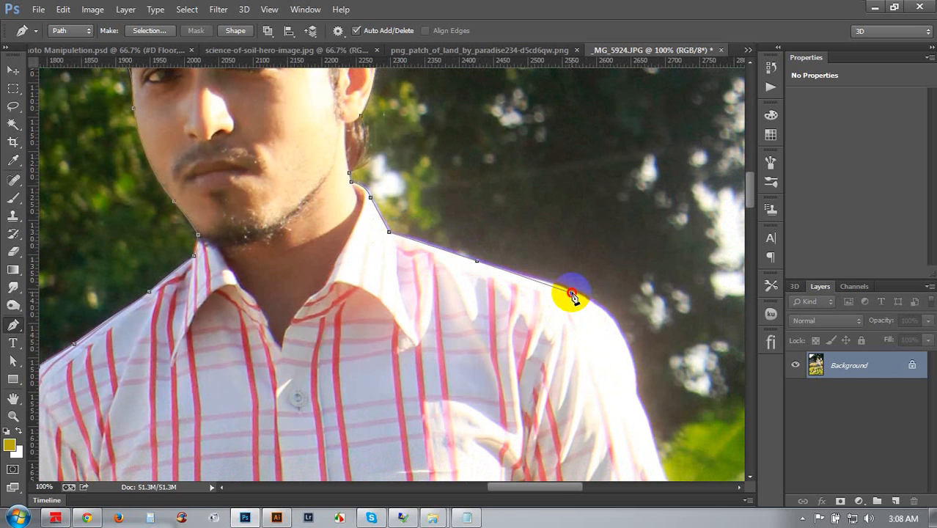
pyautogui.click(572, 294)
# Curve the path around the shoulder and follow the outer edge of the sleeve to its hem
pyautogui.moveTo(634, 373); pyautogui.dragTo(651, 447)
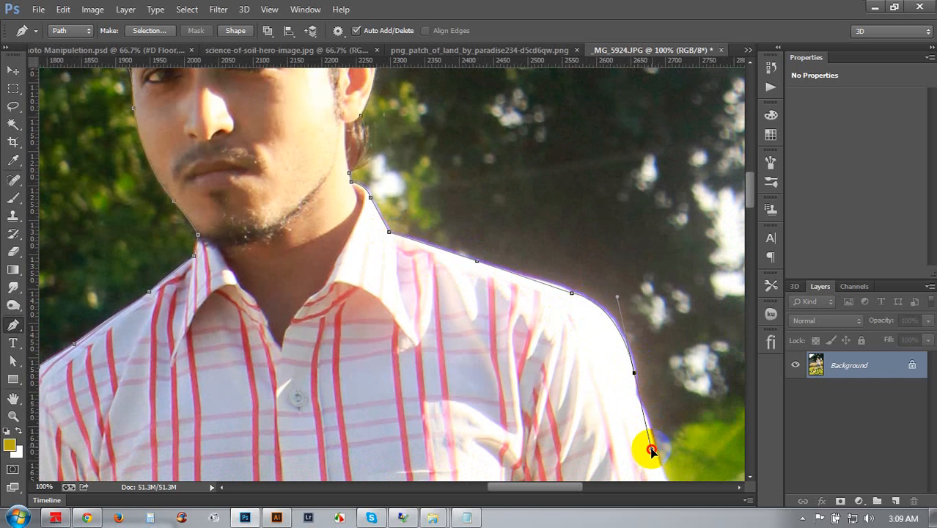
pyautogui.keyDown('alt'); pyautogui.click(634, 373); pyautogui.keyUp('alt')
pyautogui.click(635, 392)
pyautogui.click(640, 404)
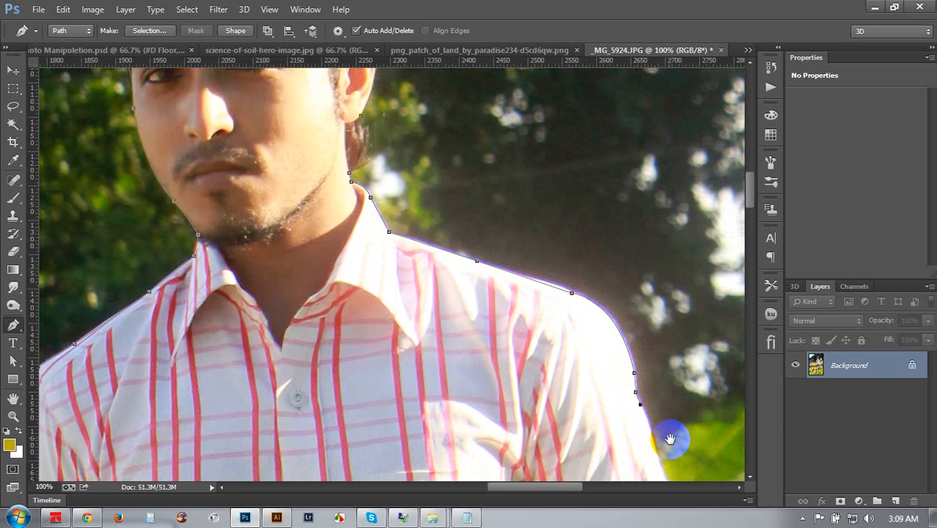
pyautogui.moveTo(669, 439); pyautogui.dragTo(565, 226)
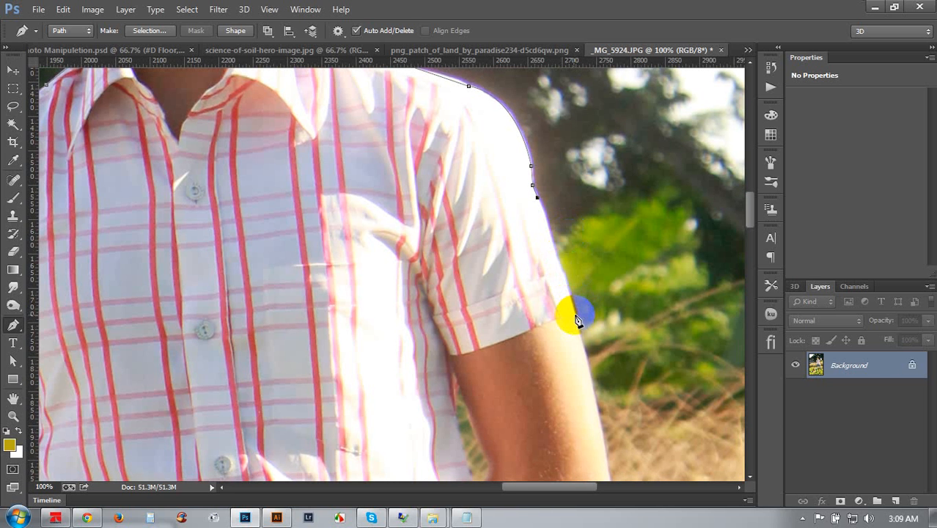
pyautogui.click(576, 316)
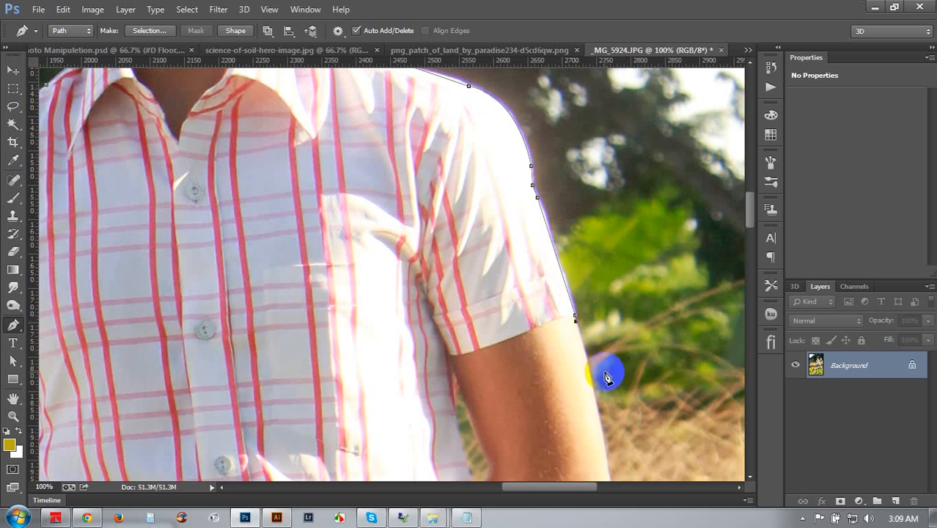
# Continue the path from the sleeve hem down the upper arm and around the elbow
pyautogui.scroll(-5, 607, 373)
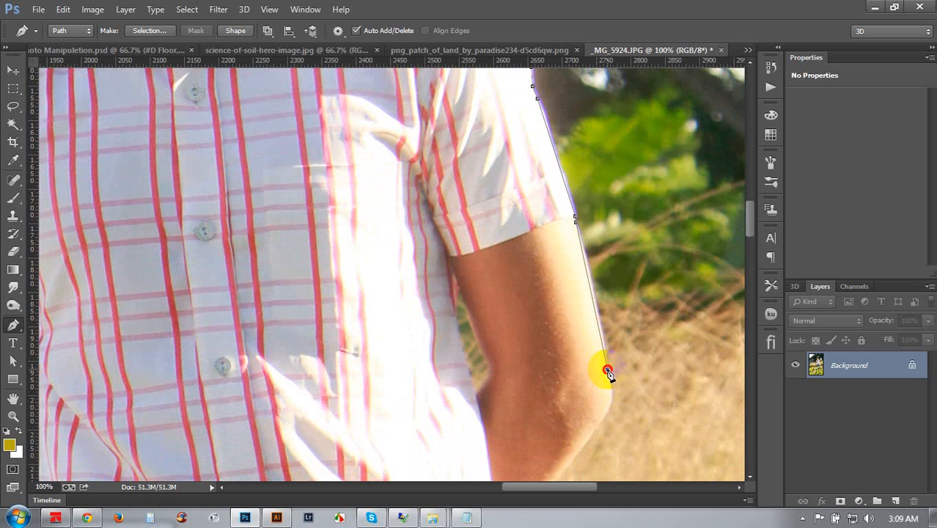
pyautogui.moveTo(607, 372); pyautogui.dragTo(617, 445)
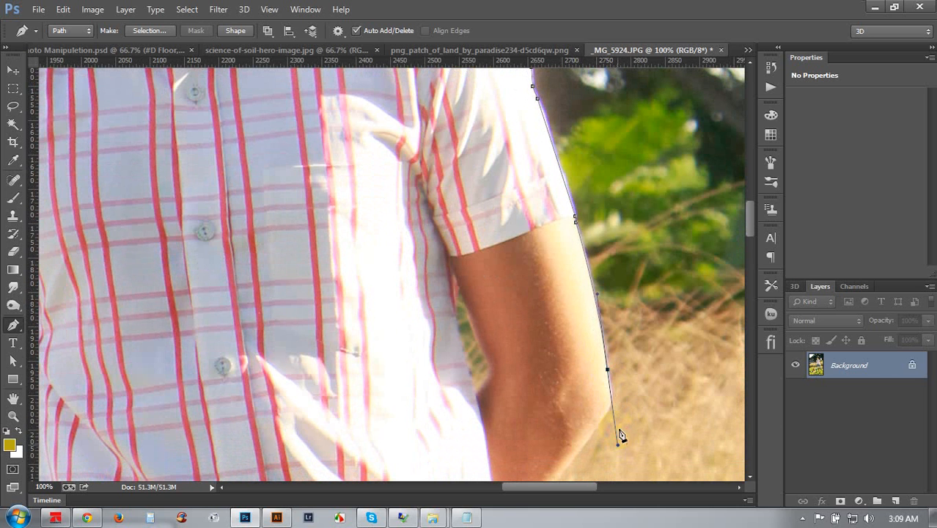
pyautogui.keyDown('alt'); pyautogui.click(607, 371); pyautogui.keyUp('alt')
pyautogui.moveTo(607, 413); pyautogui.dragTo(602, 426)
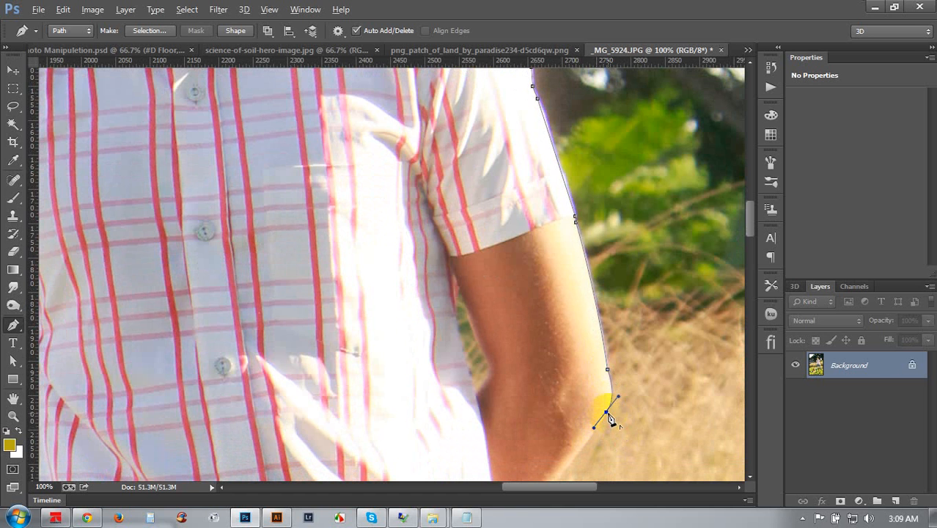
# Trace the path along the underside of the forearm from the elbow to the shirt's side edge
pyautogui.scroll(-2, 540, 449)
pyautogui.scroll(-2, 519, 482)
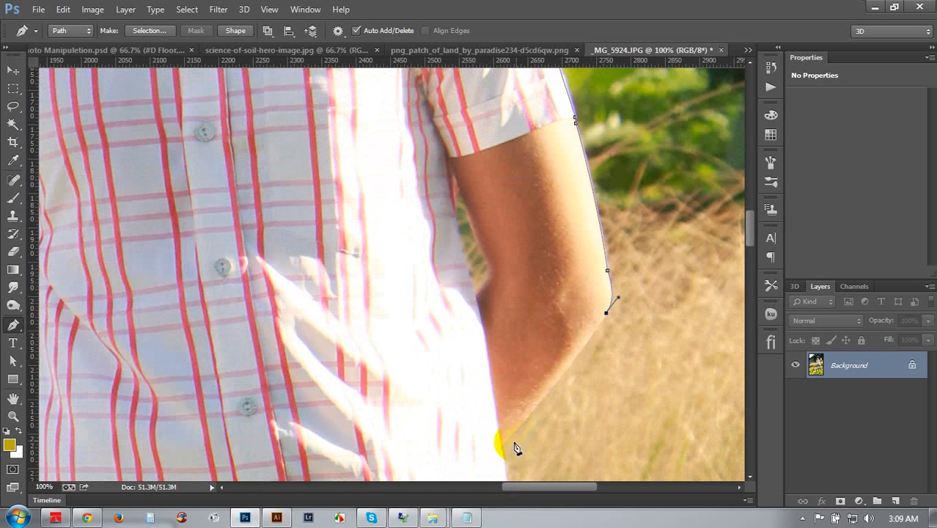
pyautogui.moveTo(503, 448); pyautogui.dragTo(423, 449)
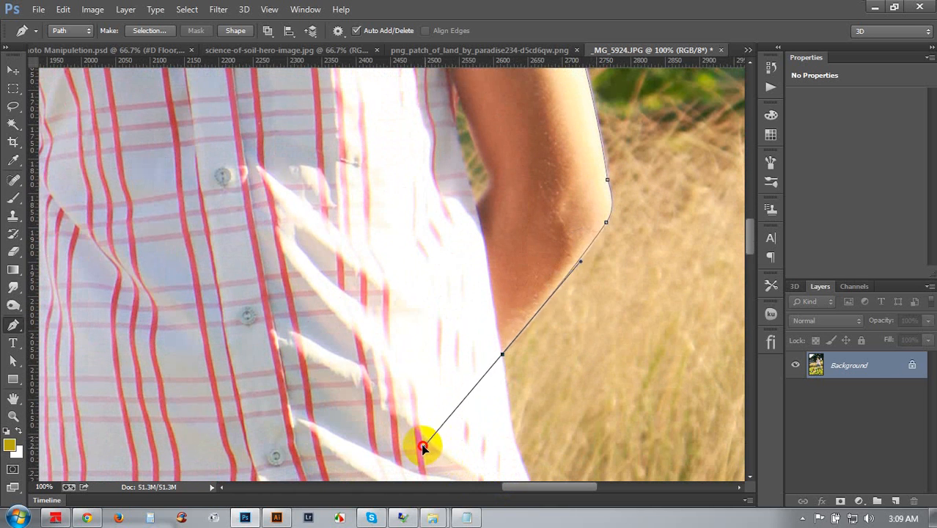
pyautogui.keyDown('alt'); pyautogui.click(502, 355); pyautogui.keyUp('alt')
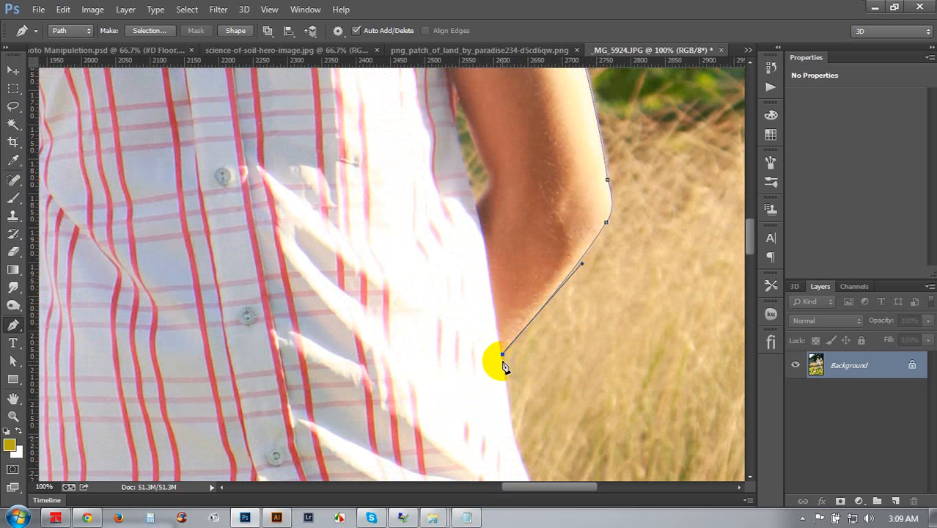
# Continue the path down the side edge of the shirt to its hem at the jeans
pyautogui.scroll(-2, 503, 365)
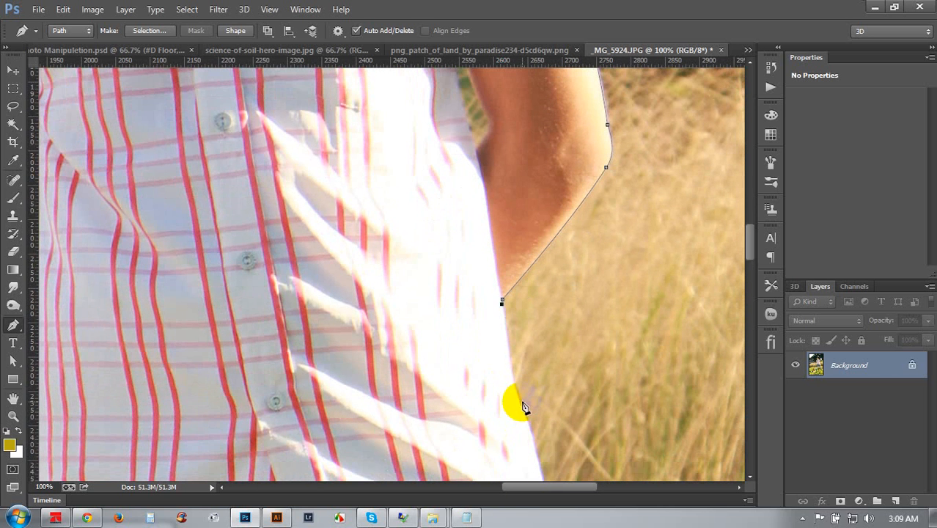
pyautogui.moveTo(520, 402); pyautogui.dragTo(531, 433)
pyautogui.keyDown('alt'); pyautogui.click(520, 402); pyautogui.keyUp('alt')
pyautogui.scroll(-6, 535, 349)
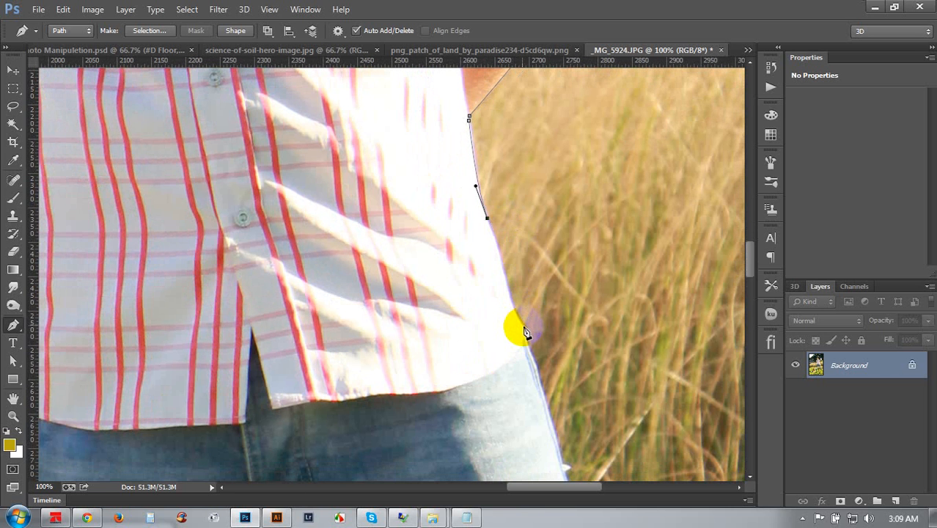
pyautogui.click(524, 328)
pyautogui.moveTo(542, 355)
pyautogui.mouseDown()
pyautogui.moveTo(526, 338)
pyautogui.moveTo(533, 324)
pyautogui.moveTo(543, 368)
pyautogui.mouseUp()
# Trace the path down the outer edge of the jeans along the thigh
pyautogui.scroll(-5, 515, 214)
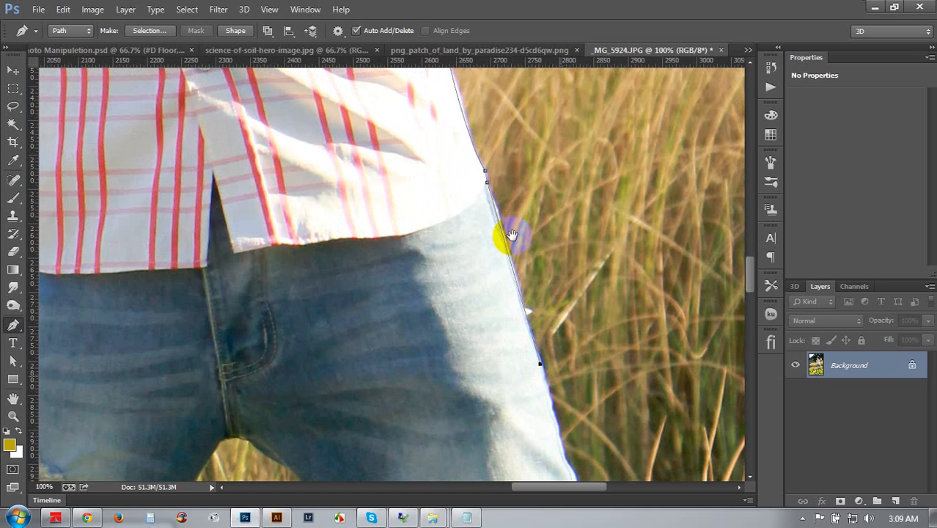
pyautogui.scroll(-7, 503, 237)
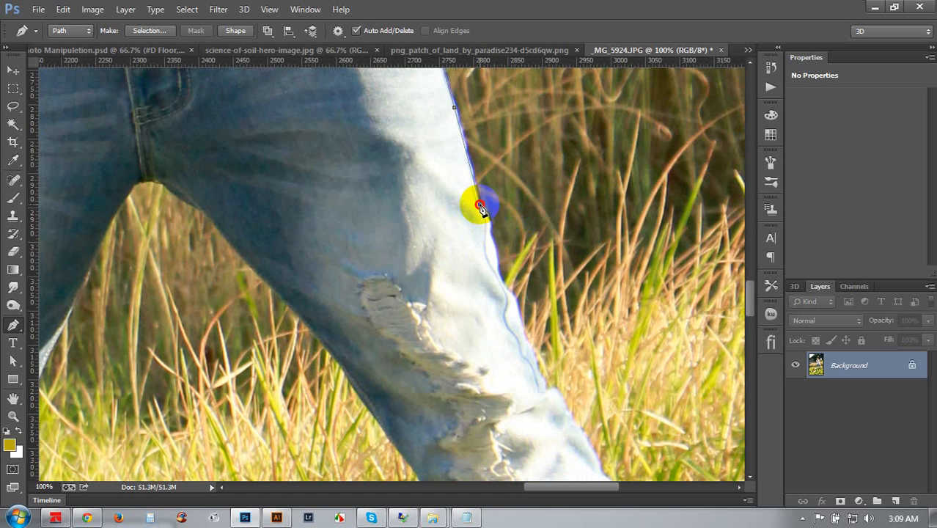
pyautogui.moveTo(478, 206); pyautogui.dragTo(490, 233)
pyautogui.moveTo(503, 275); pyautogui.dragTo(512, 295)
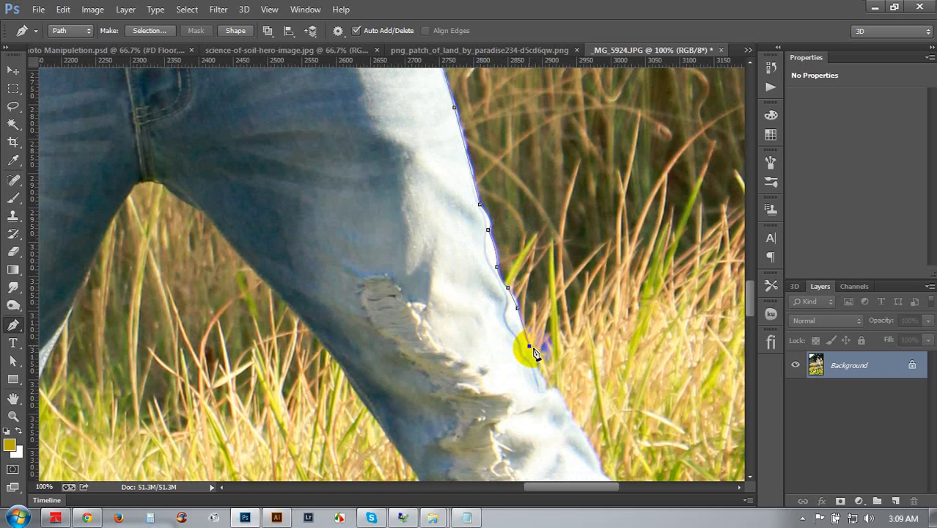
# Continue the path down the outer edge of the jeans past the ripped knee
pyautogui.moveTo(535, 354); pyautogui.dragTo(487, 209)
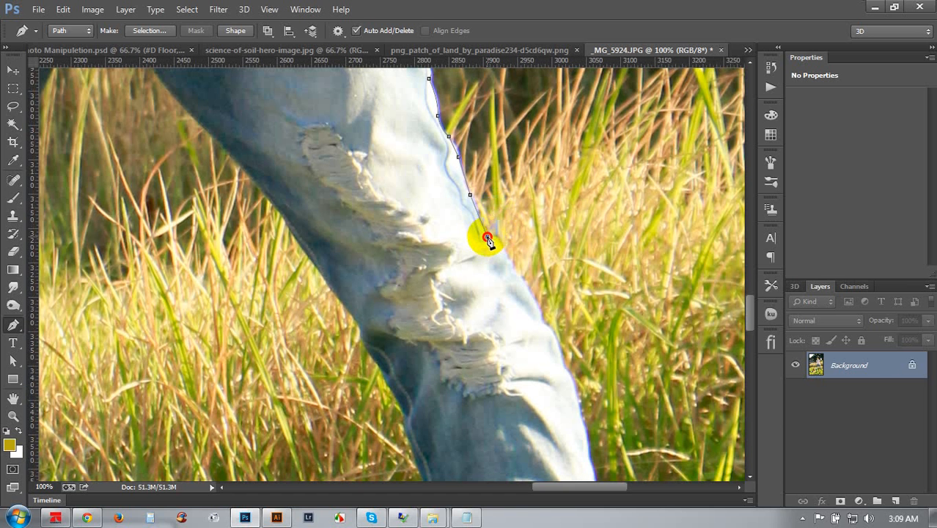
pyautogui.moveTo(507, 259)
pyautogui.mouseDown()
pyautogui.moveTo(514, 287)
pyautogui.moveTo(498, 262)
pyautogui.mouseUp()
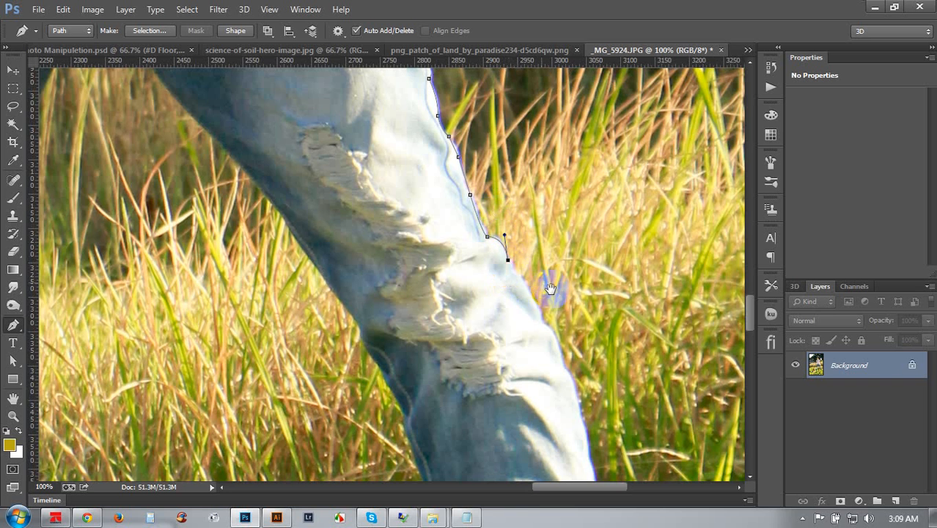
pyautogui.moveTo(550, 289); pyautogui.dragTo(491, 150)
pyautogui.moveTo(483, 191); pyautogui.dragTo(481, 169)
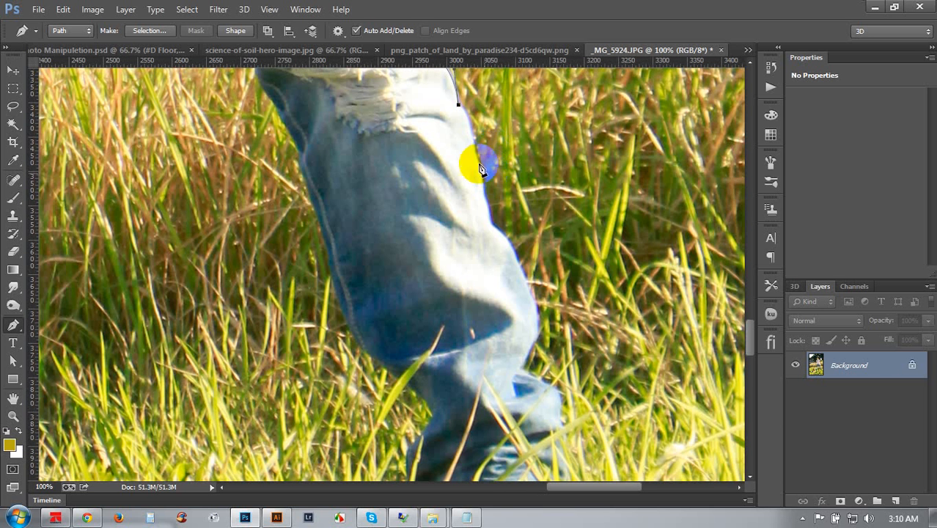
# Trace the path along the outer edge of the shin down to the calf bulge
pyautogui.click(489, 194)
pyautogui.moveTo(491, 222); pyautogui.dragTo(478, 164)
pyautogui.click(497, 220)
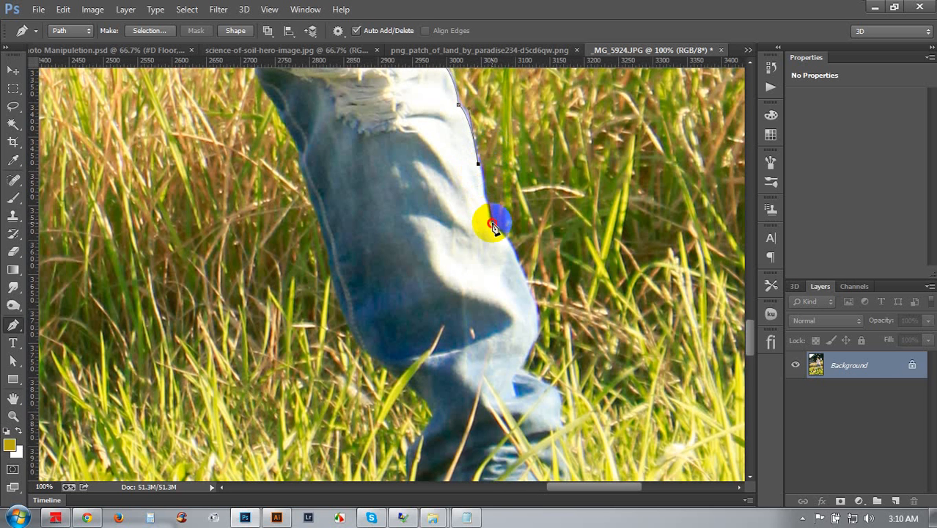
pyautogui.moveTo(493, 226); pyautogui.dragTo(500, 234)
pyautogui.moveTo(530, 290); pyautogui.dragTo(530, 199)
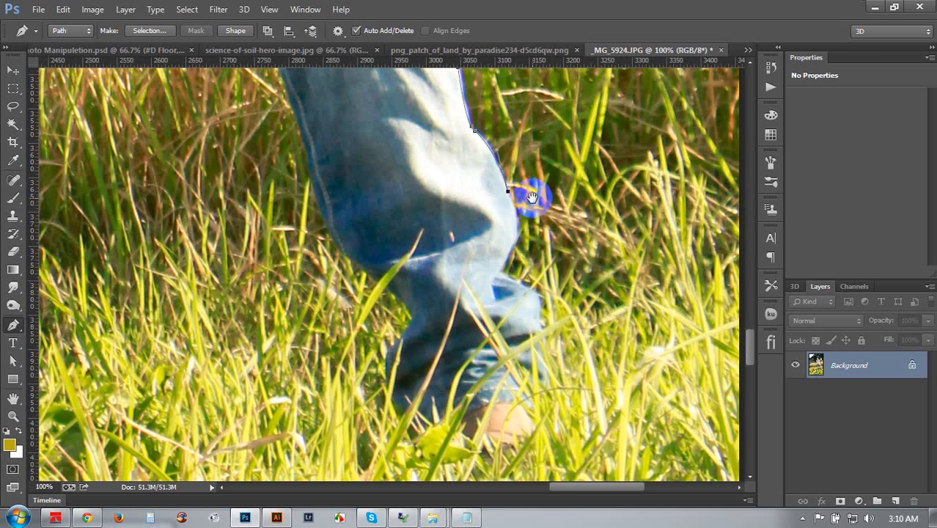
# Continue the path around the bunched jeans cuff and beneath the foot in the grass
pyautogui.moveTo(498, 271); pyautogui.dragTo(470, 316)
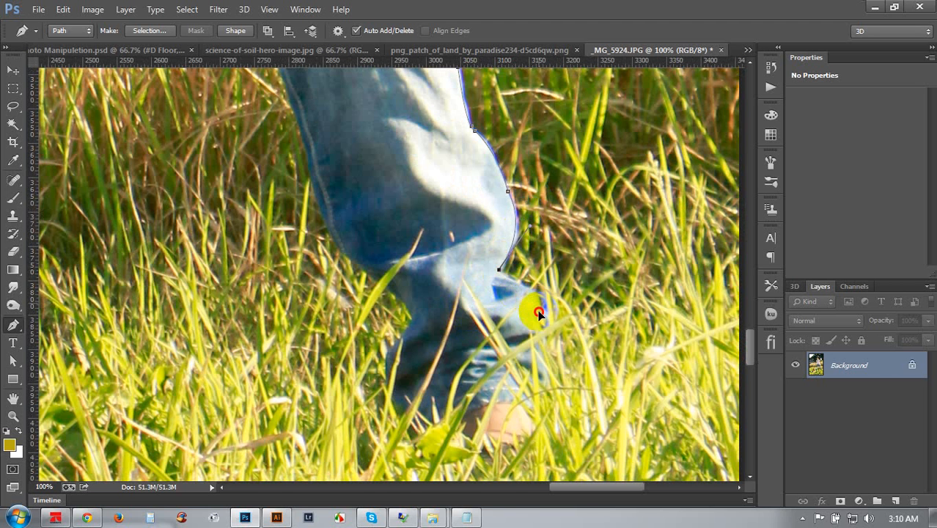
pyautogui.scroll(-2, 540, 310)
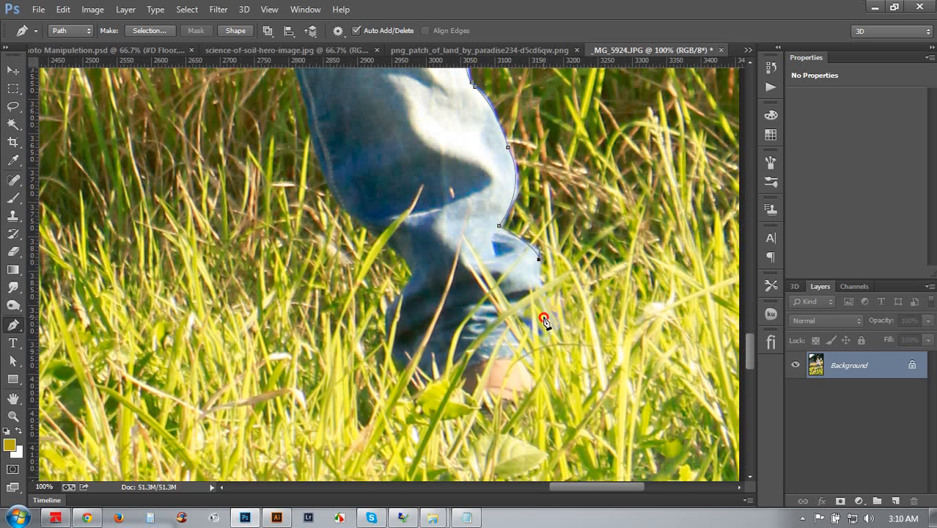
pyautogui.click(544, 320)
pyautogui.click(547, 335)
pyautogui.moveTo(516, 408); pyautogui.dragTo(483, 418)
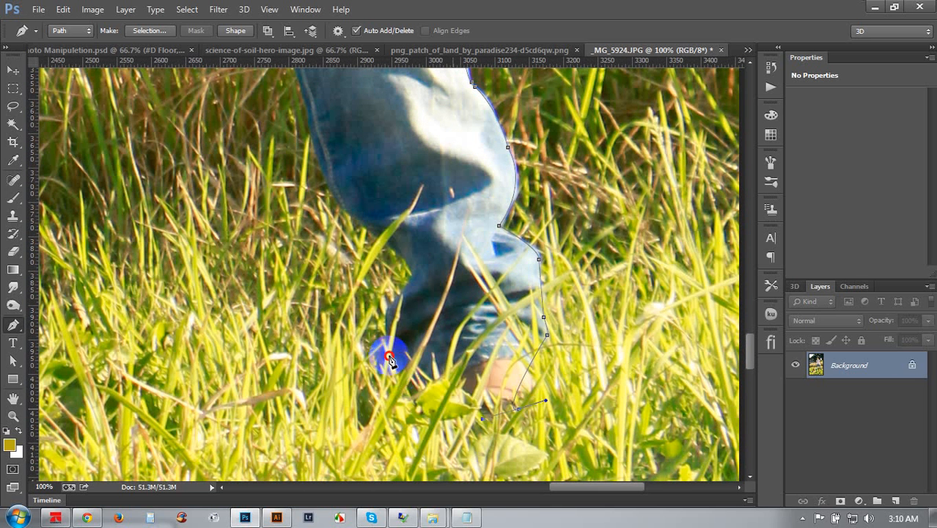
# Trace the path up the inner side of the cuff and onto the inner calf
pyautogui.moveTo(389, 359); pyautogui.dragTo(400, 300)
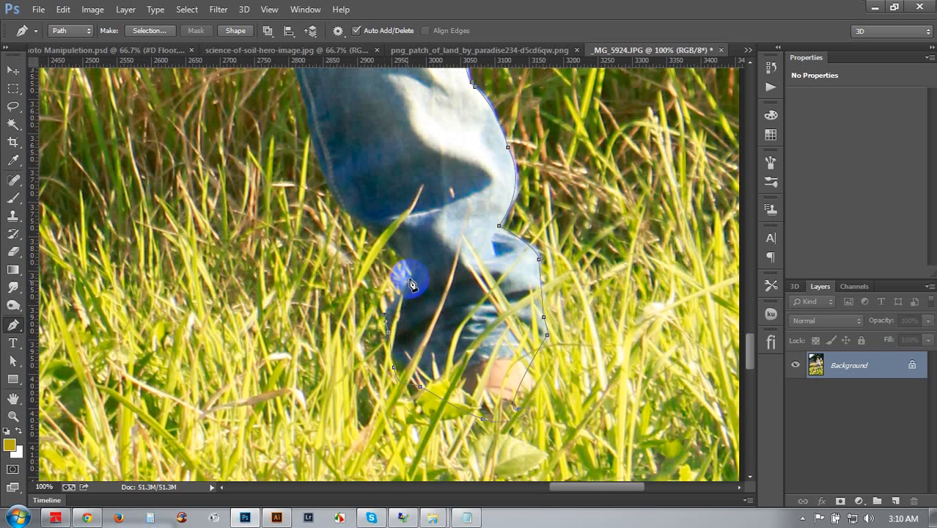
pyautogui.click(411, 277)
pyautogui.moveTo(331, 202); pyautogui.dragTo(286, 172)
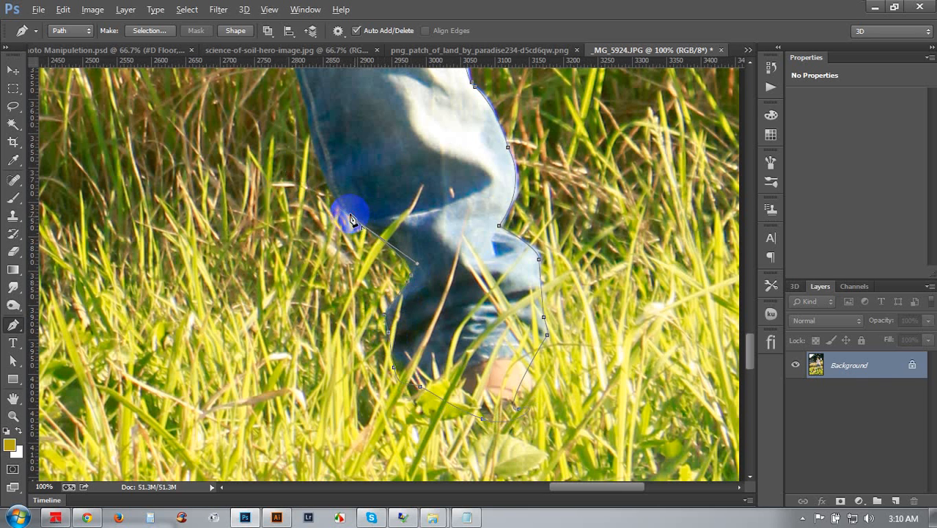
pyautogui.click(308, 126)
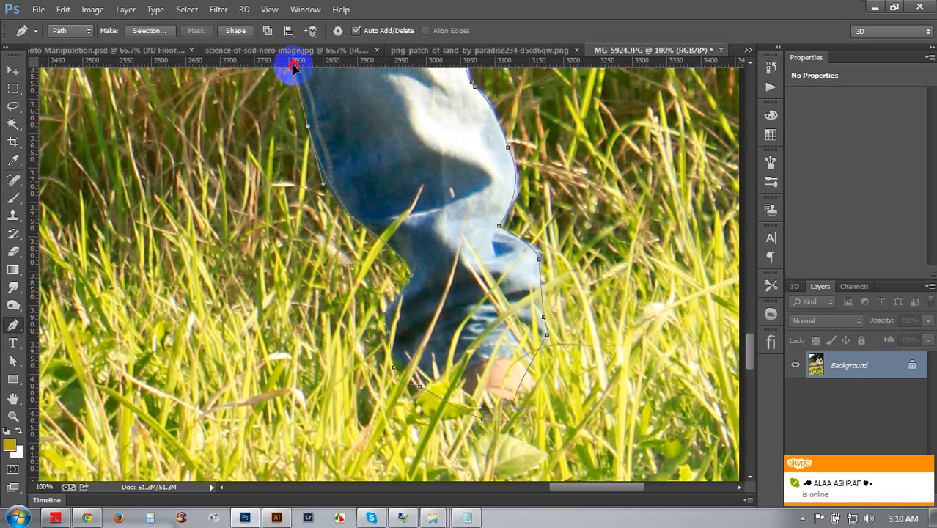
# Continue the path up the inner edge of the lower leg to the back of the knee
pyautogui.scroll(1, 290, 78)
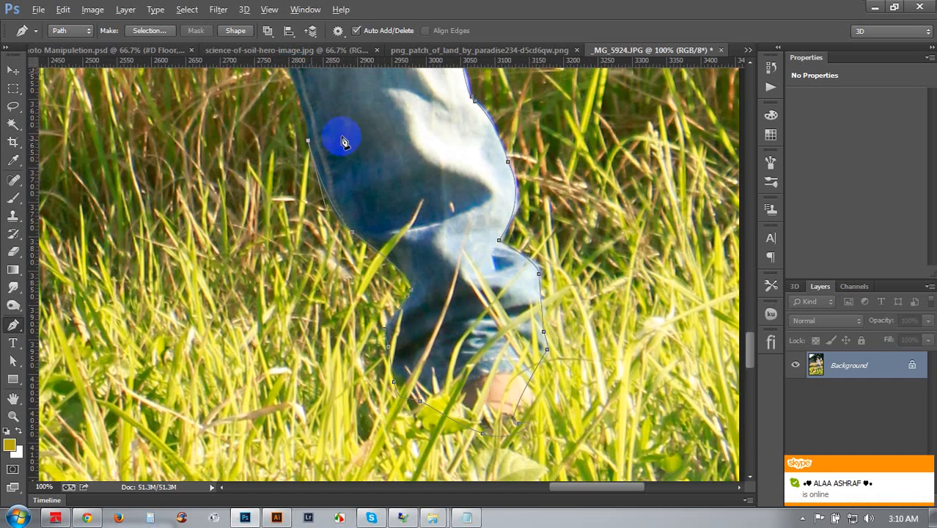
pyautogui.moveTo(341, 138); pyautogui.dragTo(525, 456)
pyautogui.scroll(-2, 470, 374)
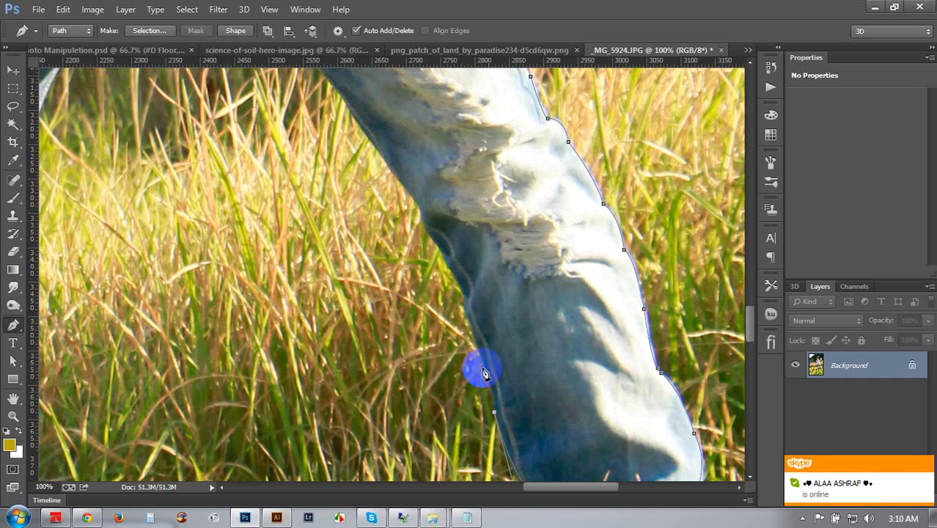
pyautogui.click(476, 330)
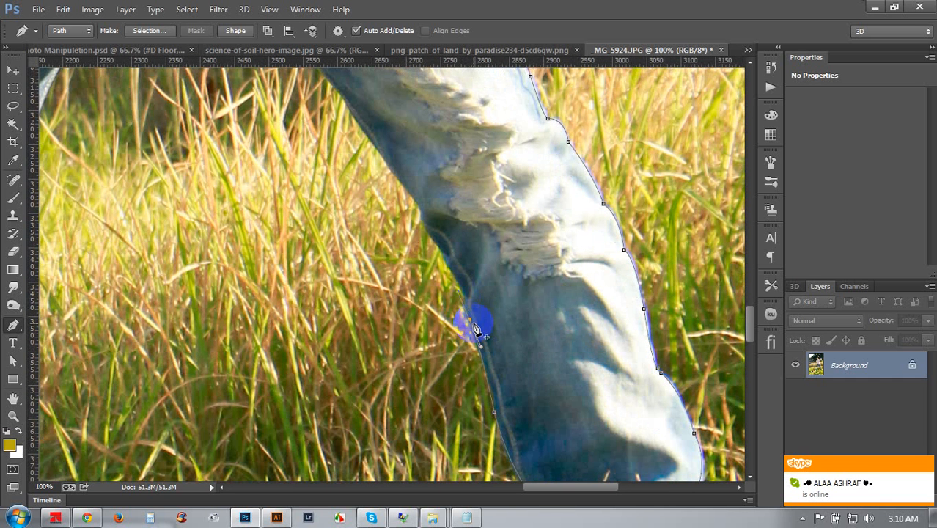
pyautogui.moveTo(473, 325); pyautogui.dragTo(414, 218)
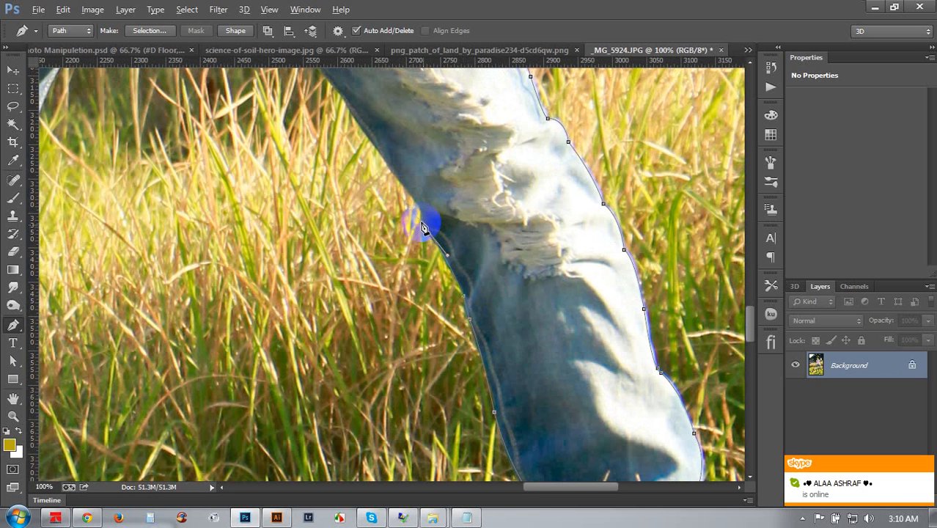
pyautogui.click(412, 205)
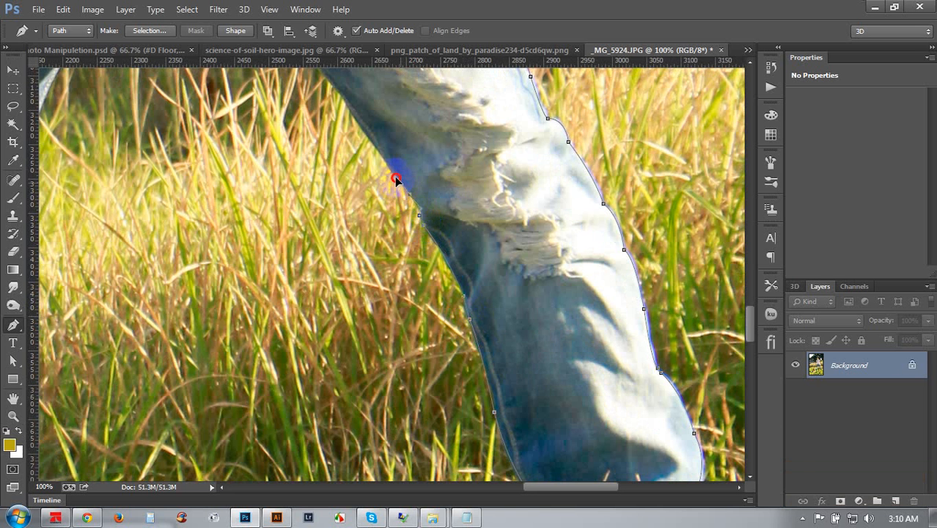
# Trace the path up the inner thigh and around the crotch of the jeans, ending in a corner anchor
pyautogui.moveTo(410, 201); pyautogui.dragTo(561, 341)
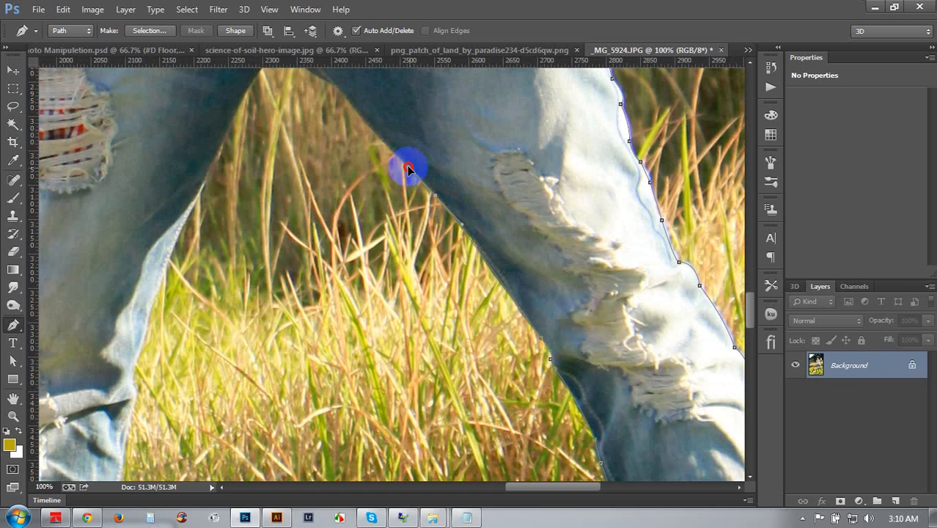
pyautogui.moveTo(429, 191); pyautogui.dragTo(579, 339)
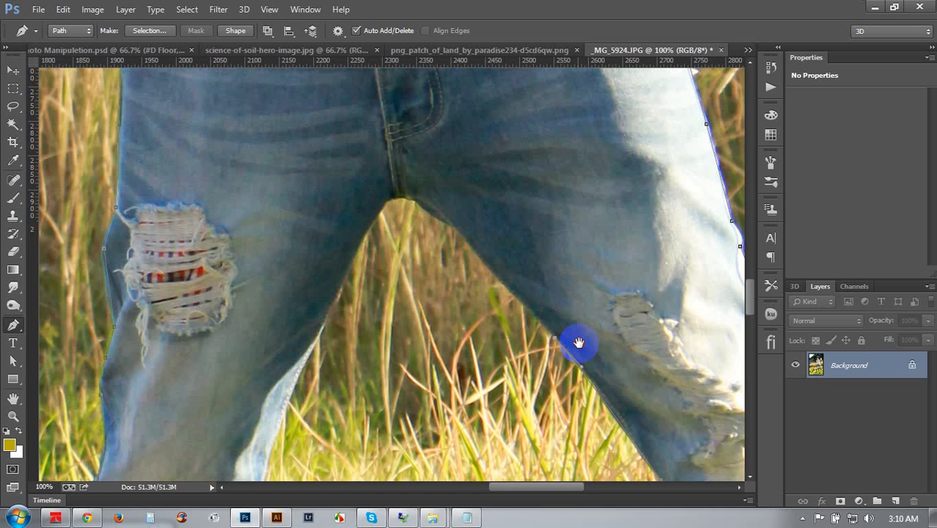
pyautogui.click(455, 231)
pyautogui.click(415, 203)
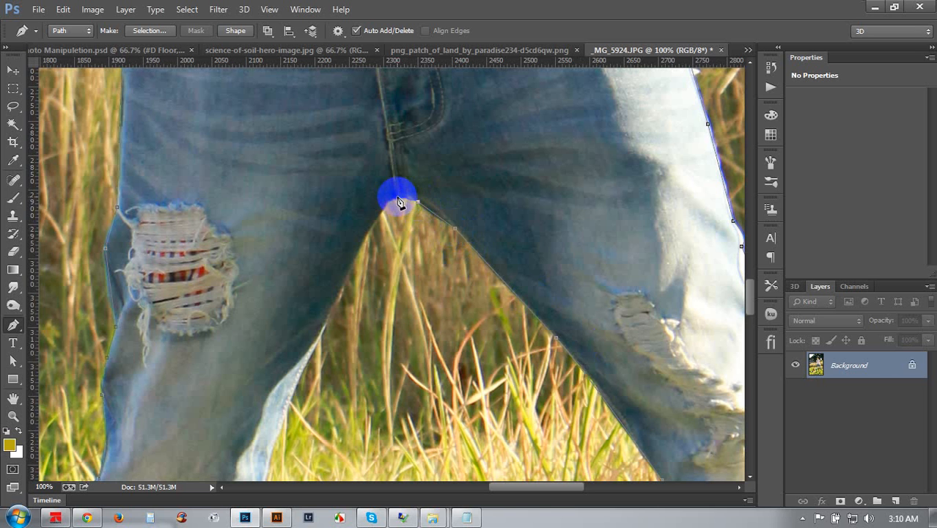
pyautogui.click(386, 209)
pyautogui.keyDown('alt'); pyautogui.click(391, 198); pyautogui.keyUp('alt')
# Continue the path down the inner thigh of the other leg toward the knee, adjusting the curve to the denim edge
pyautogui.click(307, 405)
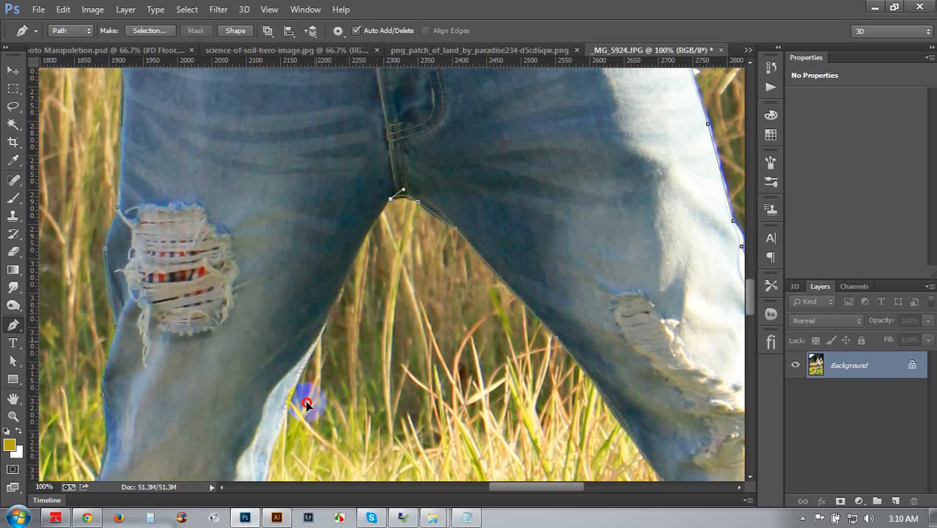
pyautogui.moveTo(291, 428); pyautogui.dragTo(282, 431)
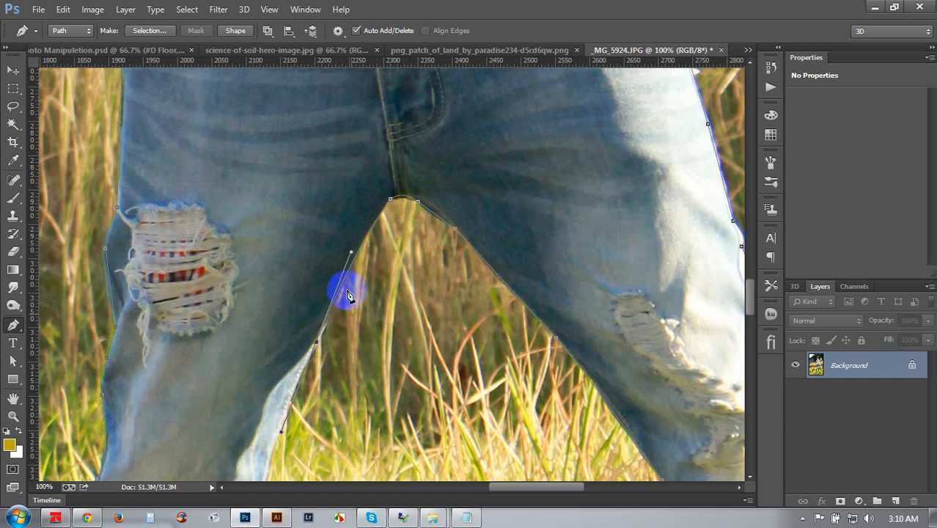
pyautogui.moveTo(352, 254); pyautogui.dragTo(363, 224)
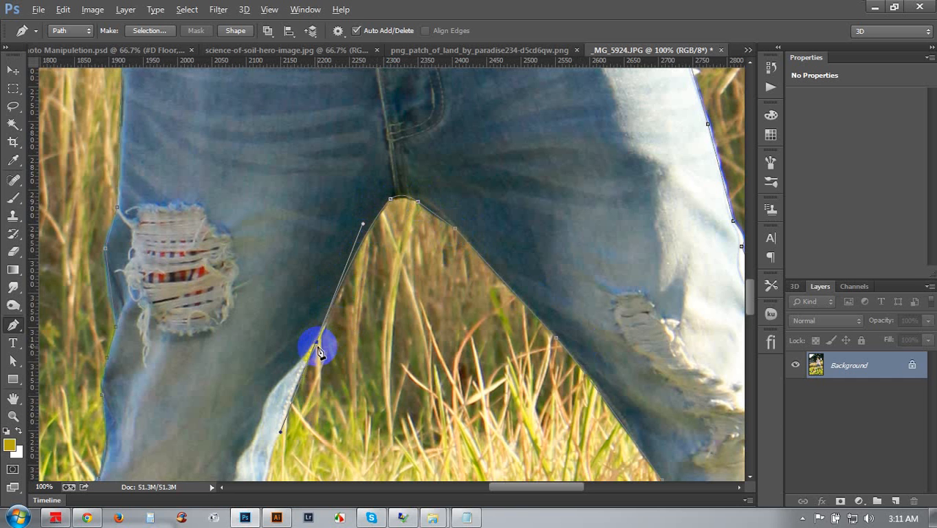
pyautogui.moveTo(328, 353); pyautogui.dragTo(324, 383)
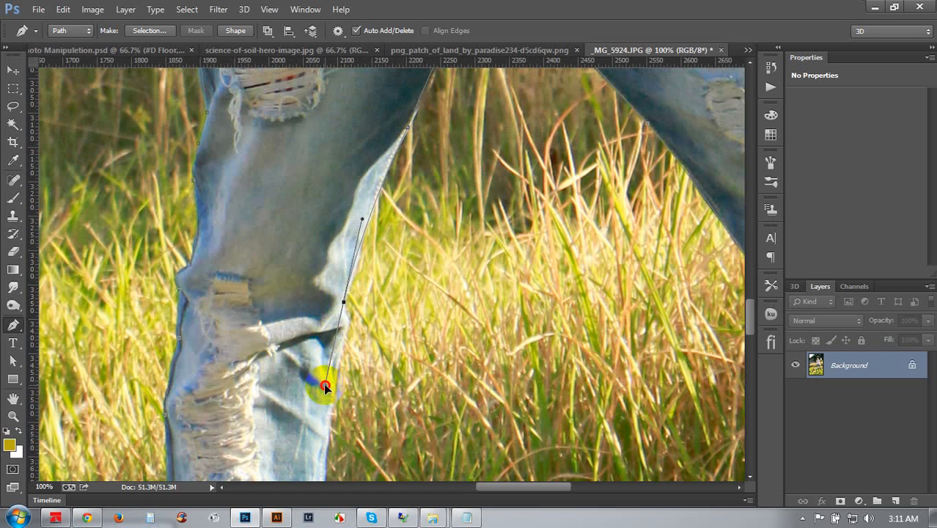
# Trace the path around the knee fold and down the inner edge of the lower leg
pyautogui.keyDown('alt'); pyautogui.click(346, 302); pyautogui.keyUp('alt')
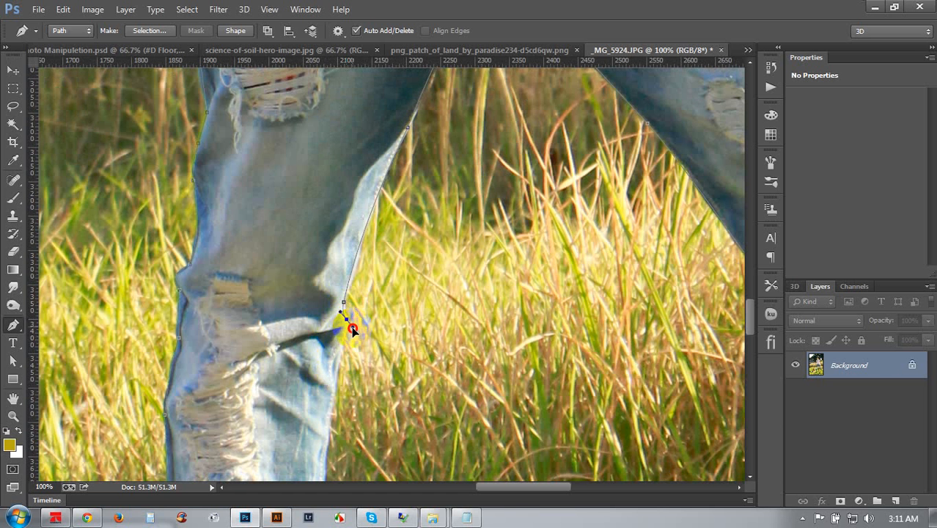
pyautogui.moveTo(342, 346); pyautogui.dragTo(335, 368)
pyautogui.keyDown('alt'); pyautogui.click(342, 346); pyautogui.keyUp('alt')
pyautogui.moveTo(329, 448); pyautogui.dragTo(469, 223)
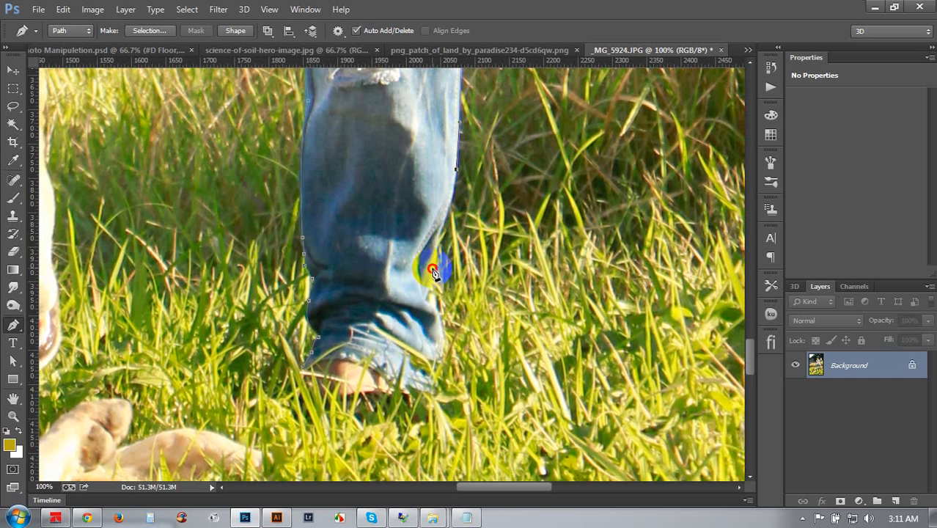
# Outline the remaining jeans cuff and the foot, closing the path at its starting anchor
pyautogui.moveTo(432, 271); pyautogui.dragTo(441, 327)
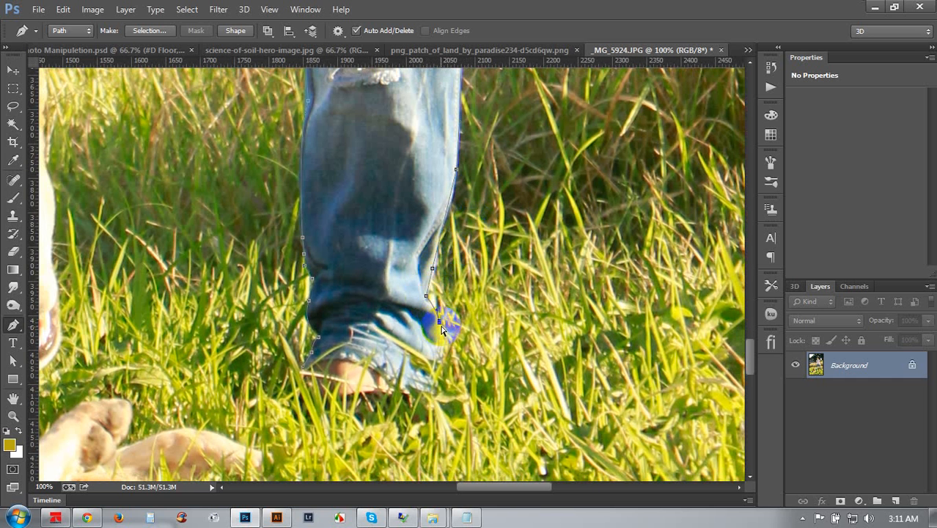
pyautogui.click(440, 324)
pyautogui.moveTo(432, 361); pyautogui.dragTo(431, 394)
pyautogui.click(308, 369)
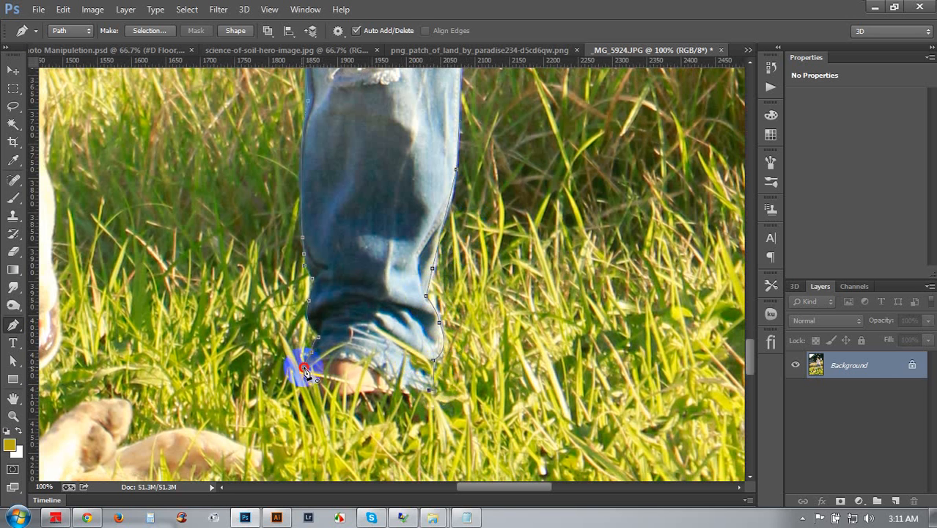
pyautogui.moveTo(305, 370); pyautogui.dragTo(328, 334)
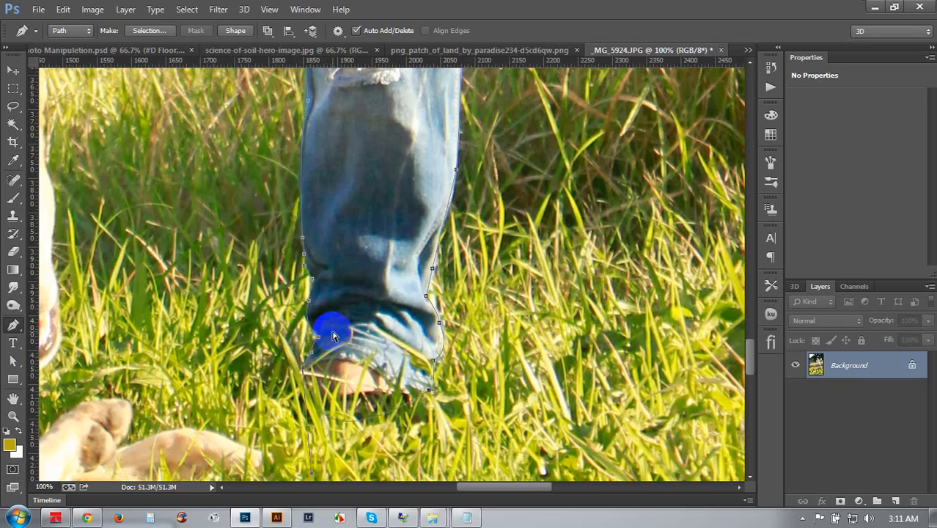
# Convert the closed path into a selection and copy the man into the Photo Manipuletion.psd document
pyautogui.scroll(-5, 333, 336)
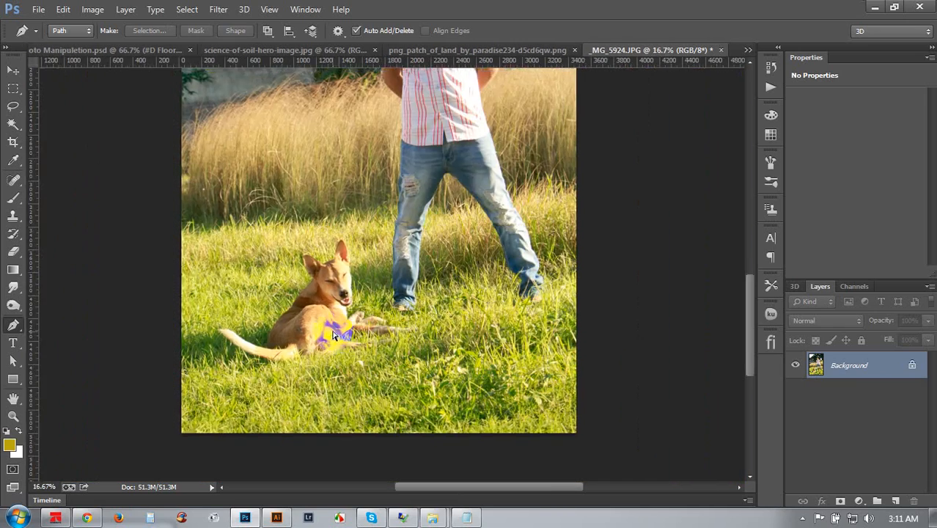
pyautogui.hotkey('ctrl', '-')
pyautogui.hotkey('ctrl', 'Return')
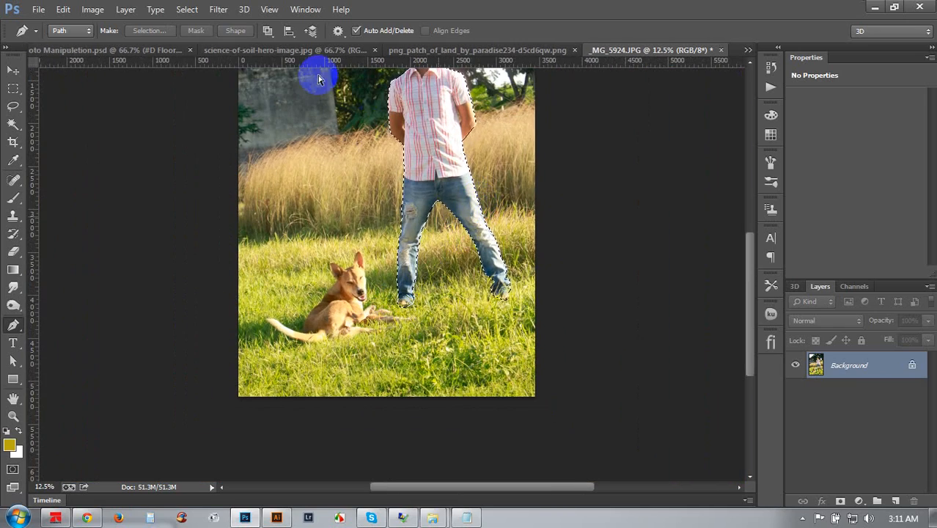
pyautogui.click(162, 50)
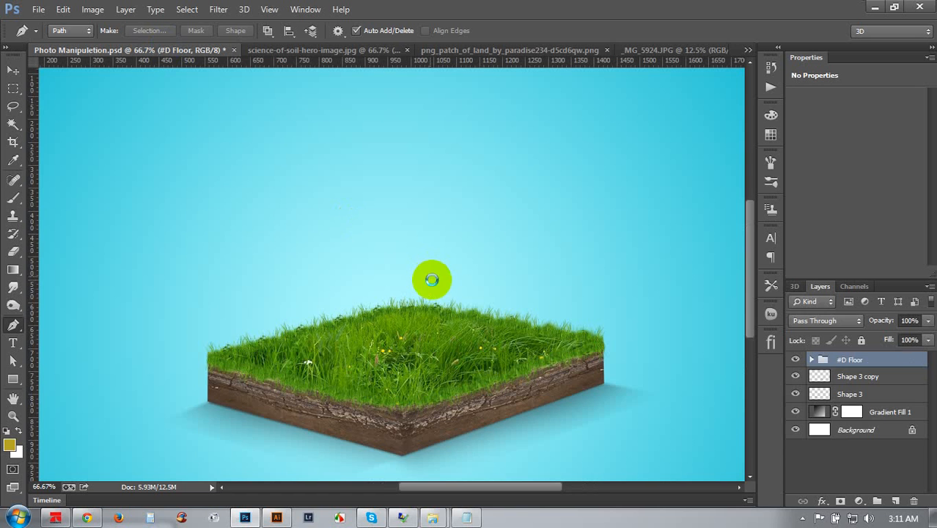
pyautogui.hotkey('ctrl', 'v')
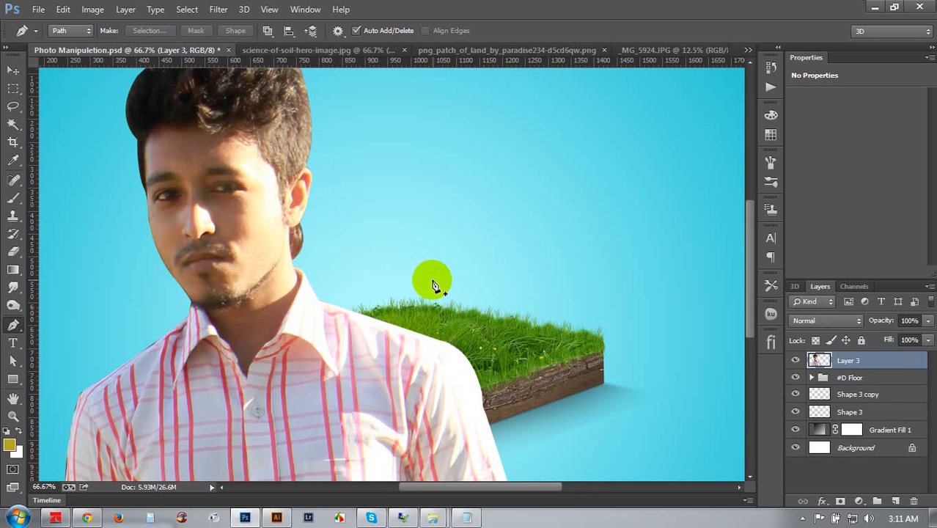
# Scale the man down proportionally, rotate him about 8° and stand him on the grass block
pyautogui.hotkey('ctrl', '-')
pyautogui.hotkey('ctrl', '-')
pyautogui.hotkey('ctrl', '-')
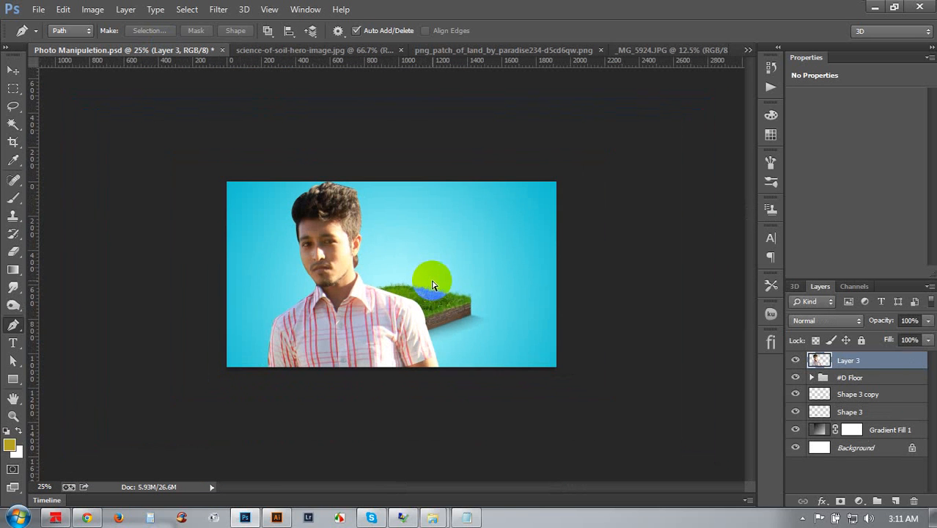
pyautogui.hotkey('ctrl', 't')
pyautogui.moveTo(515, 181); pyautogui.dragTo(389, 376)
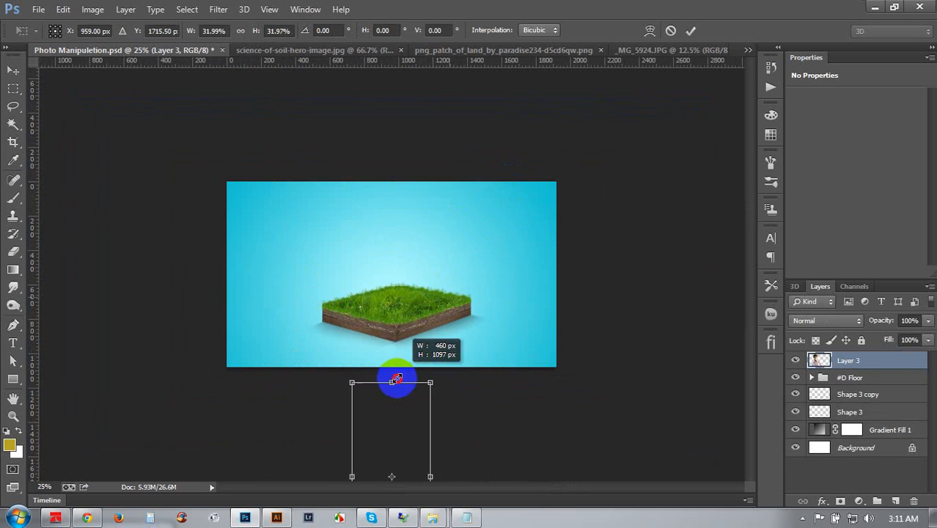
pyautogui.moveTo(408, 423); pyautogui.dragTo(428, 193)
pyautogui.moveTo(461, 236); pyautogui.dragTo(510, 274)
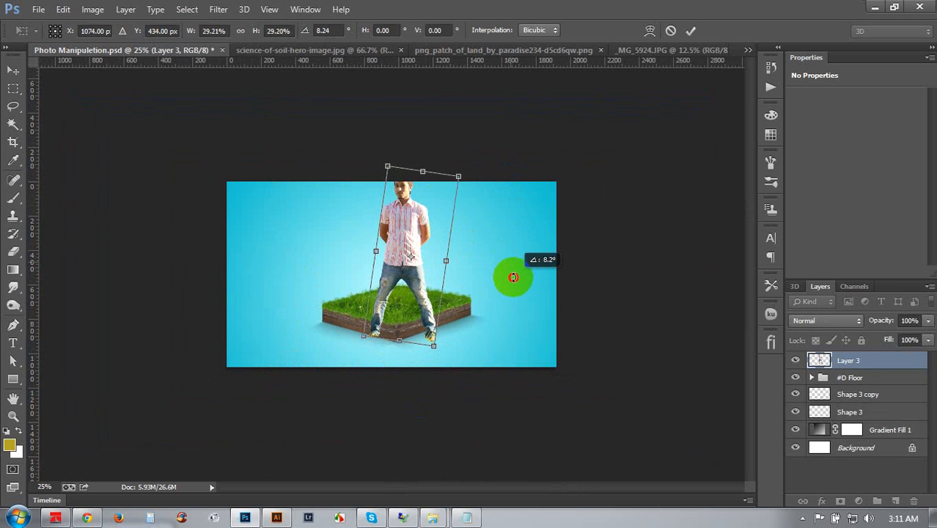
pyautogui.moveTo(457, 176); pyautogui.dragTo(441, 197)
pyautogui.press('Return')
# Add a layer mask to the man's layer and choose the 112 px grass-blade brush for painting it
pyautogui.press('p')
pyautogui.hotkey('ctrl', '+')
pyautogui.hotkey('ctrl', '+')
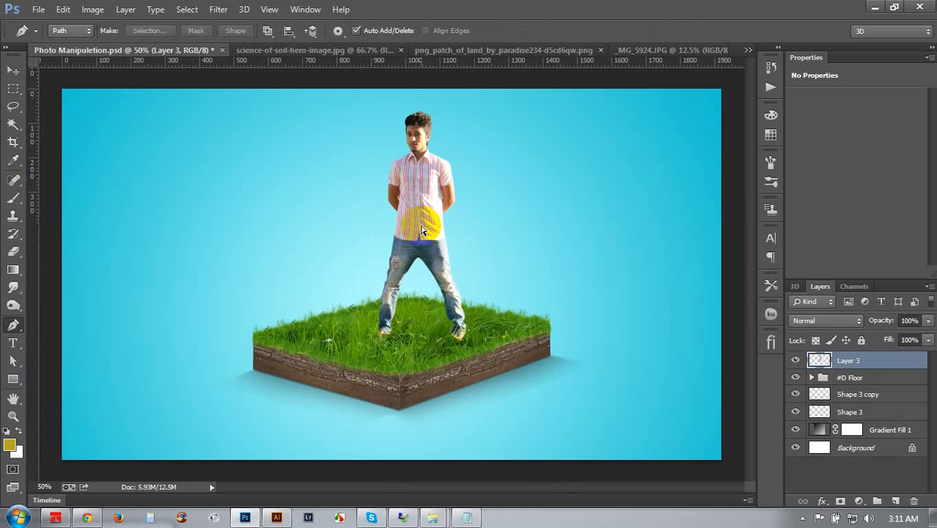
pyautogui.hotkey('ctrl', '+')
pyautogui.hotkey('ctrl', '+')
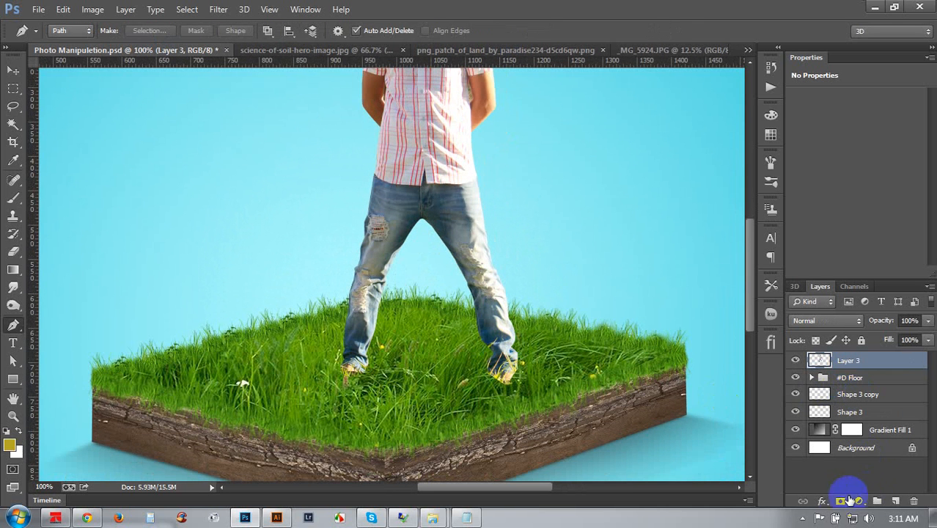
pyautogui.click(841, 501)
pyautogui.click(16, 200)
pyautogui.rightClick(285, 248)
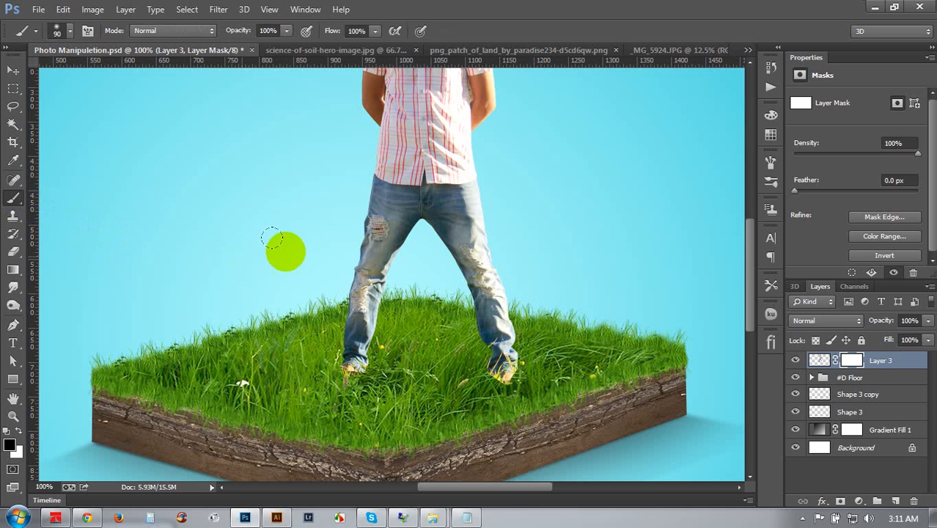
pyautogui.click(531, 318)
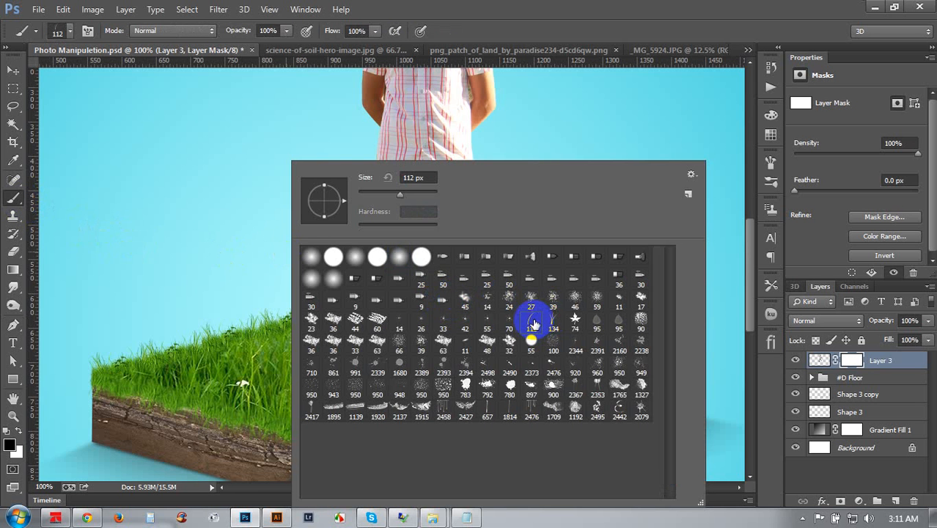
pyautogui.click(548, 17)
# Reduce the grass brush to 70 px and paint black on the mask over the man's foot nearest the block's right edge
pyautogui.moveTo(553, 324); pyautogui.dragTo(543, 357)
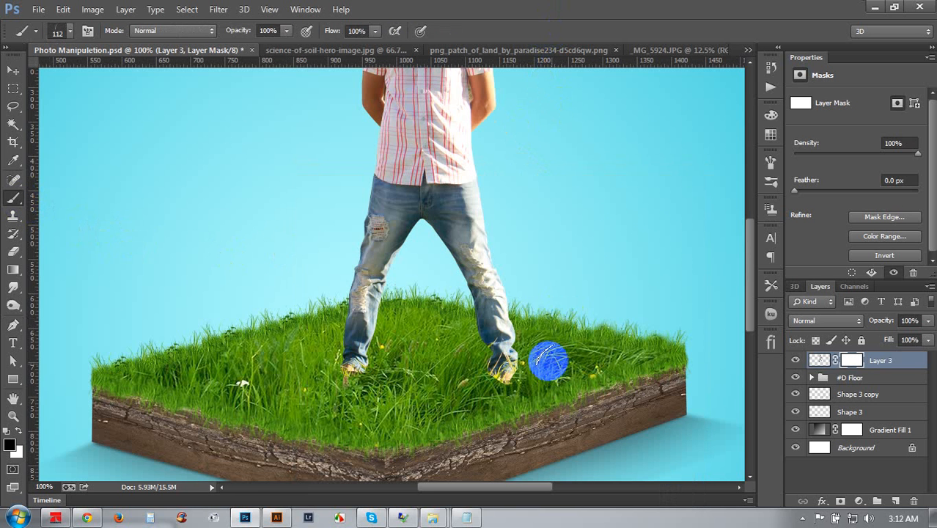
pyautogui.press('[')
pyautogui.press('[')
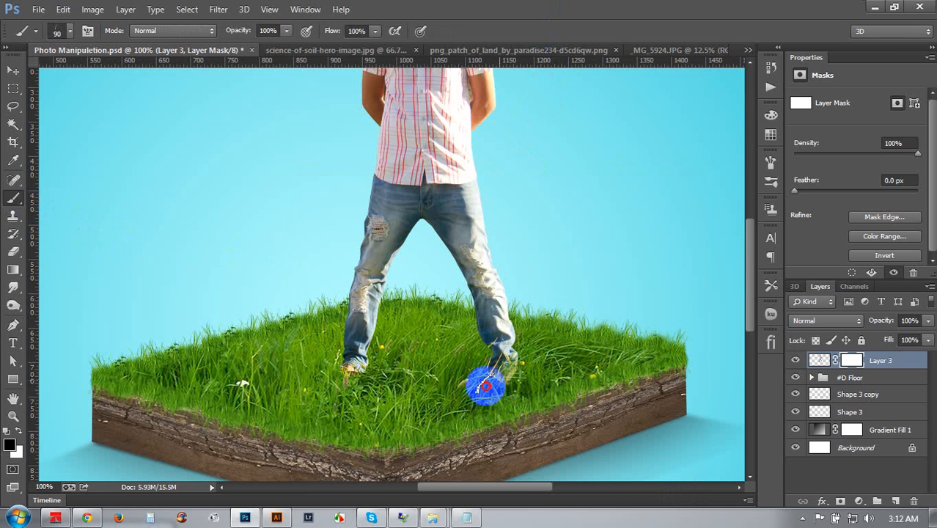
pyautogui.press('[')
pyautogui.moveTo(522, 378); pyautogui.dragTo(499, 399)
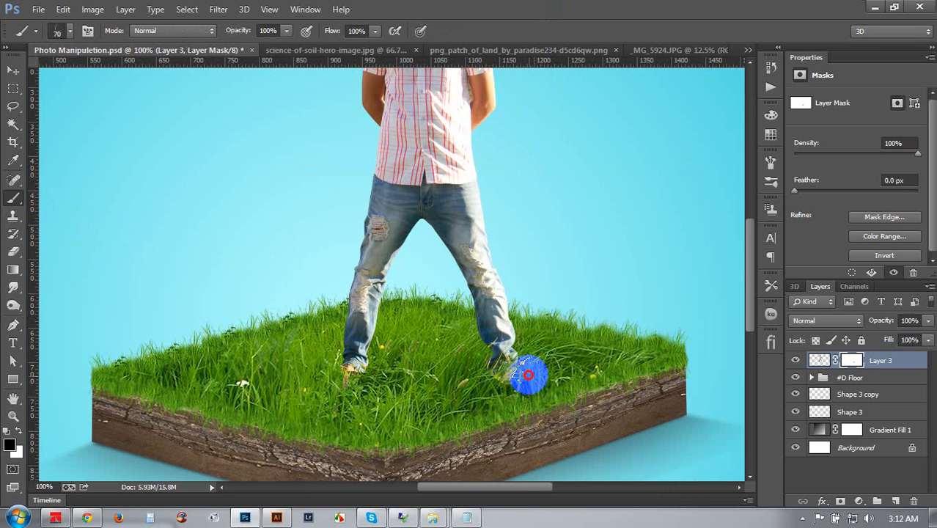
pyautogui.click(819, 360)
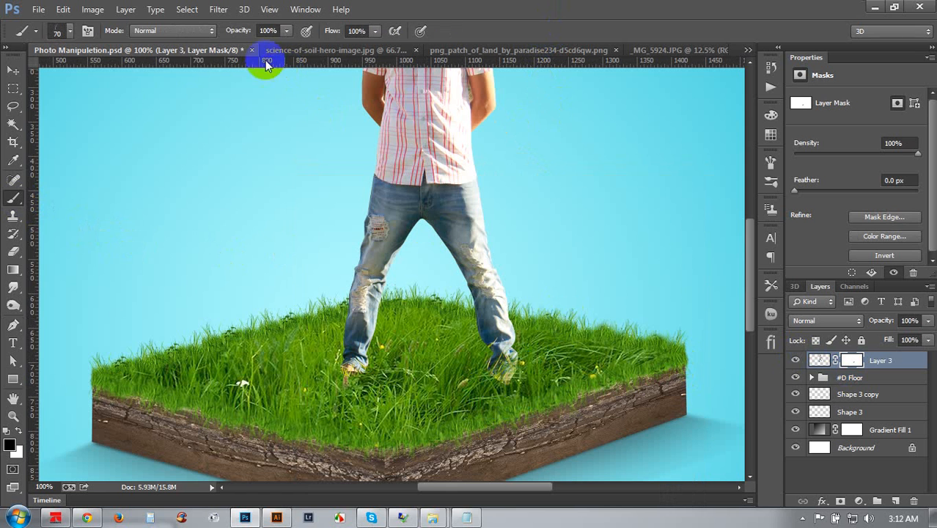
pyautogui.moveTo(499, 377)
pyautogui.mouseDown()
pyautogui.moveTo(518, 348)
pyautogui.moveTo(482, 374)
pyautogui.moveTo(501, 375)
pyautogui.moveTo(489, 388)
pyautogui.moveTo(526, 385)
pyautogui.moveTo(479, 397)
pyautogui.moveTo(534, 386)
pyautogui.moveTo(494, 384)
pyautogui.mouseUp()
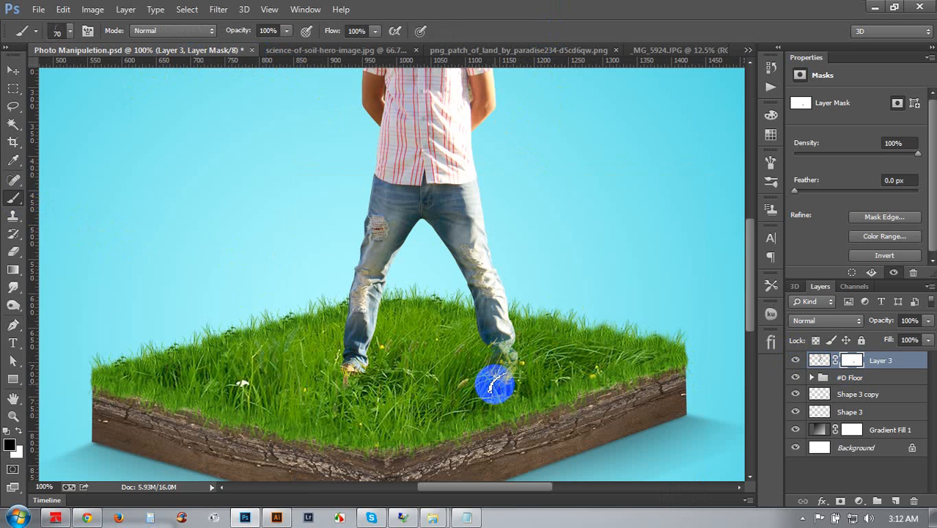
# Paint grass-blade strokes on the layer mask over the man's other foot, using the 112 px grass brush reduced to 70 px
pyautogui.click(856, 359)
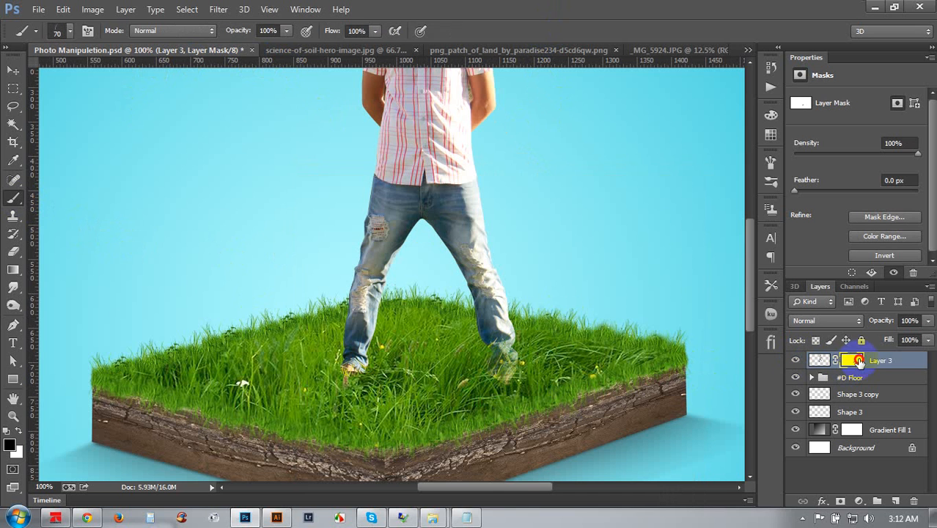
pyautogui.click(19, 431)
pyautogui.moveTo(308, 367)
pyautogui.mouseDown()
pyautogui.moveTo(384, 377)
pyautogui.moveTo(345, 378)
pyautogui.moveTo(365, 372)
pyautogui.moveTo(350, 367)
pyautogui.moveTo(374, 371)
pyautogui.moveTo(347, 375)
pyautogui.moveTo(398, 369)
pyautogui.moveTo(312, 380)
pyautogui.moveTo(371, 359)
pyautogui.moveTo(314, 389)
pyautogui.mouseUp()
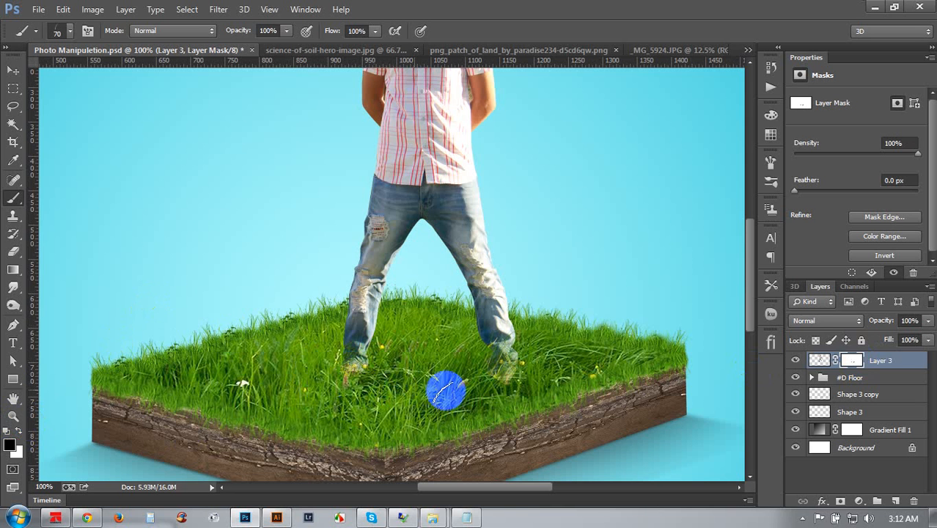
pyautogui.rightClick(464, 357)
pyautogui.click(709, 323)
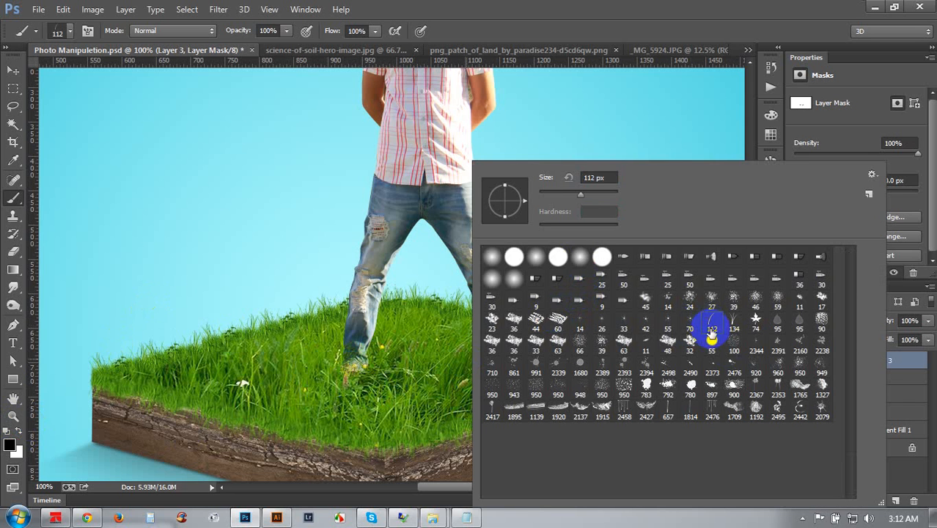
pyautogui.click(360, 365)
pyautogui.press('[')
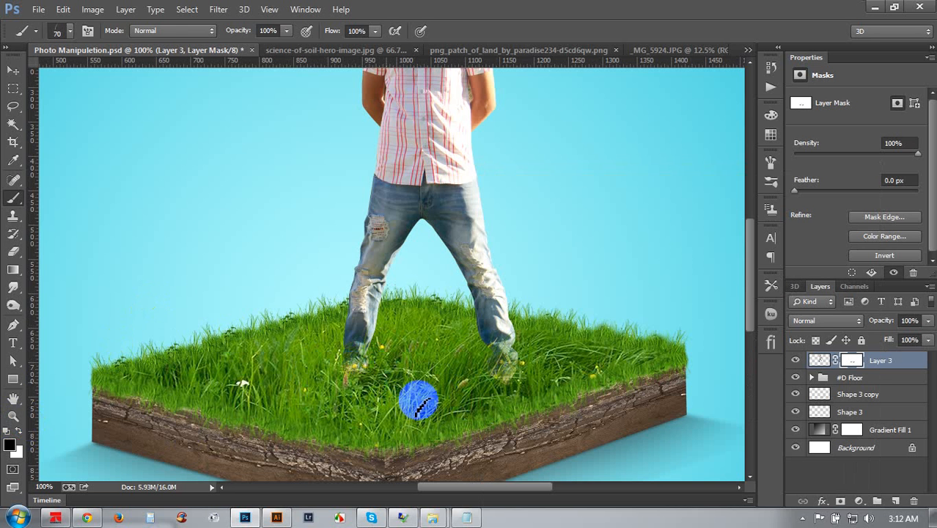
# Switch to the 134 px grass brush, reduce it to 90 px and blend both feet into the grass on the mask
pyautogui.rightClick(504, 360)
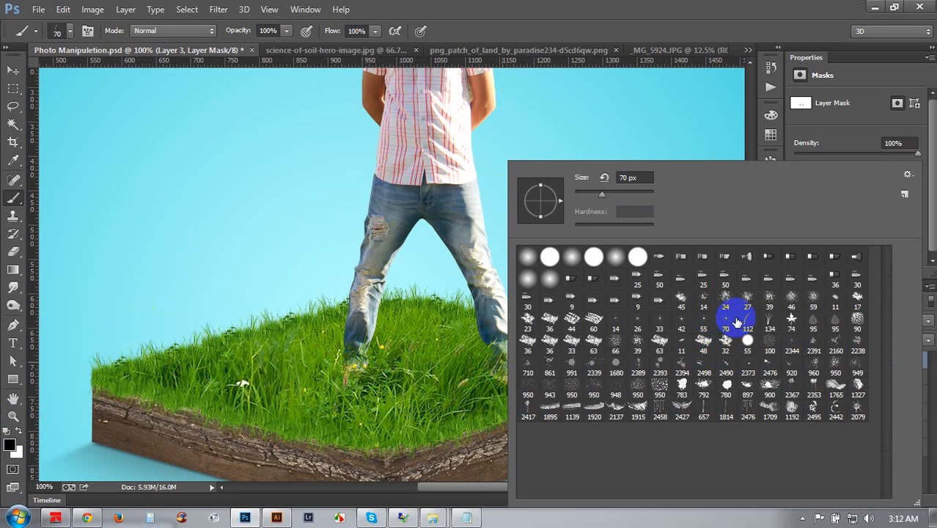
pyautogui.click(764, 326)
pyautogui.click(552, 33)
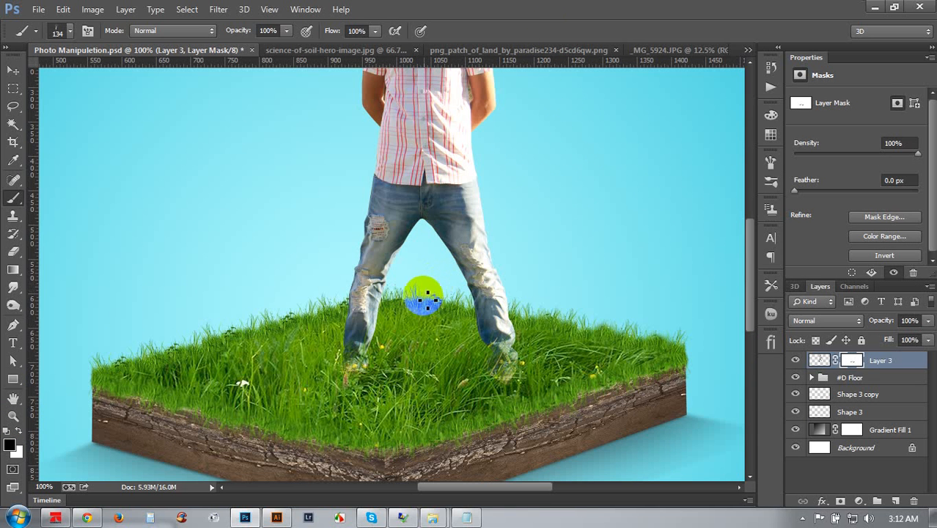
pyautogui.press('[')
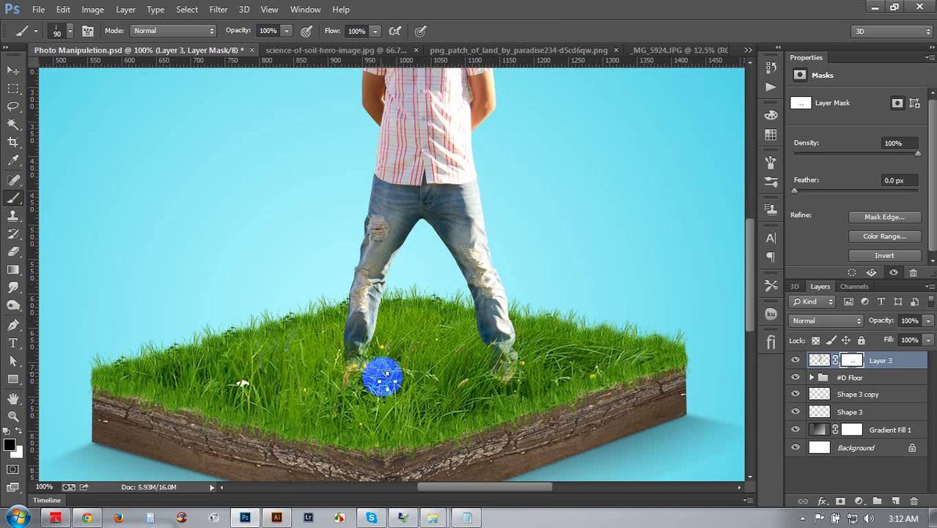
pyautogui.moveTo(357, 368)
pyautogui.mouseDown()
pyautogui.moveTo(320, 375)
pyautogui.moveTo(359, 365)
pyautogui.mouseUp()
pyautogui.moveTo(392, 360)
pyautogui.mouseDown()
pyautogui.moveTo(420, 348)
pyautogui.moveTo(386, 359)
pyautogui.moveTo(402, 352)
pyautogui.moveTo(522, 378)
pyautogui.moveTo(477, 379)
pyautogui.moveTo(445, 397)
pyautogui.moveTo(525, 376)
pyautogui.moveTo(496, 383)
pyautogui.mouseUp()
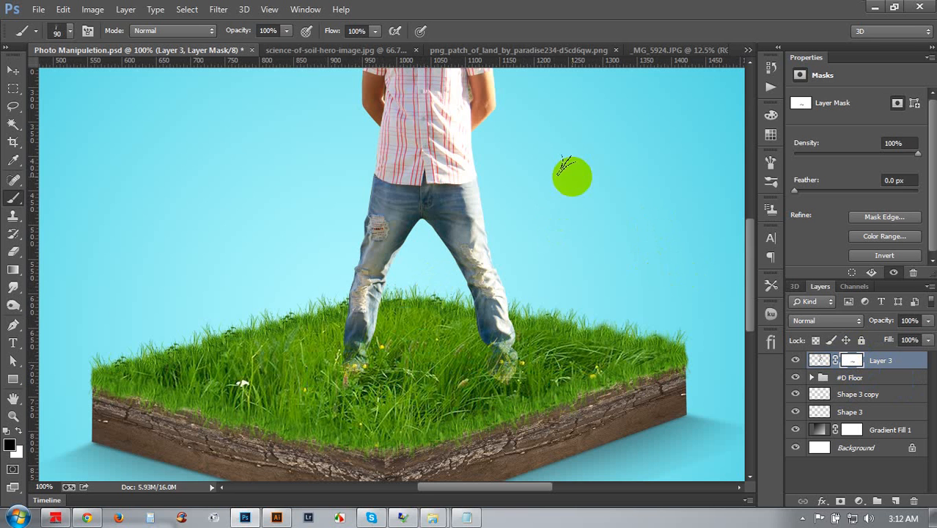
pyautogui.moveTo(572, 176)
pyautogui.mouseDown()
pyautogui.moveTo(412, 376)
pyautogui.moveTo(177, 450)
pyautogui.moveTo(324, 492)
pyautogui.moveTo(384, 357)
pyautogui.mouseUp()
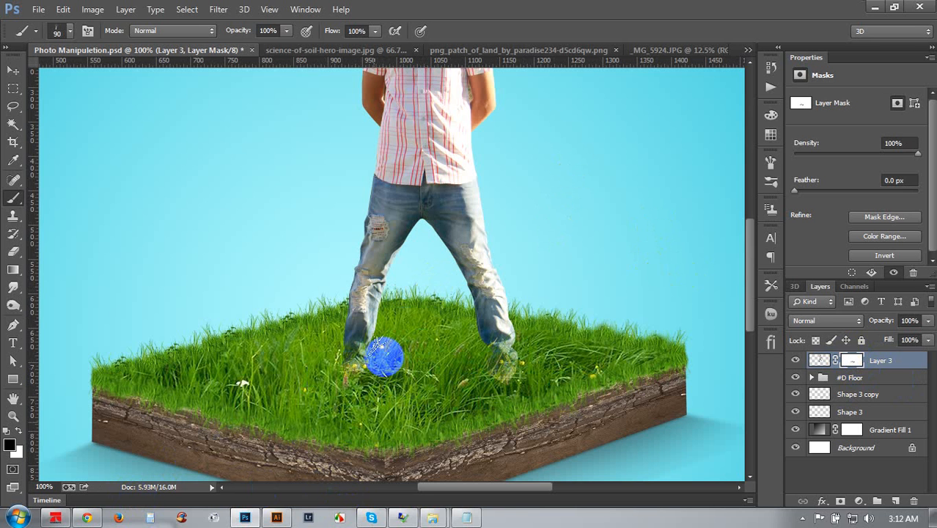
pyautogui.click(338, 517)
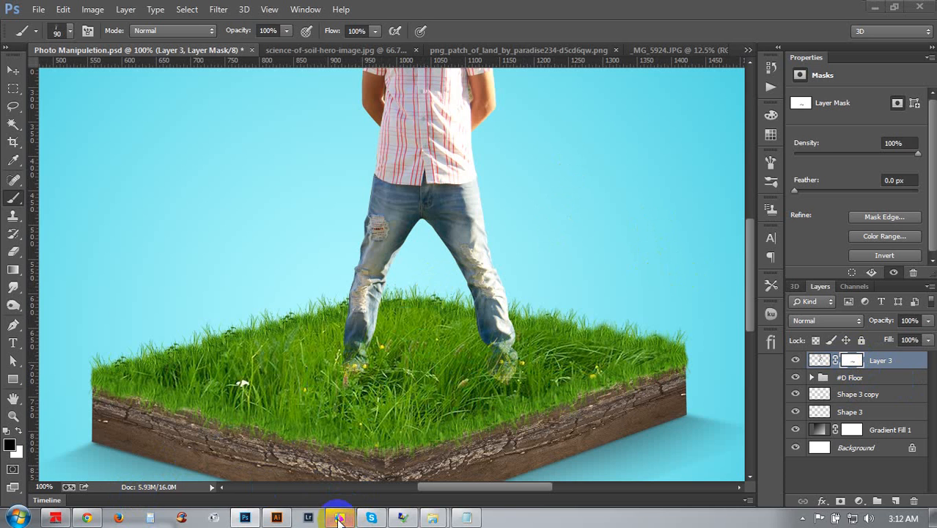